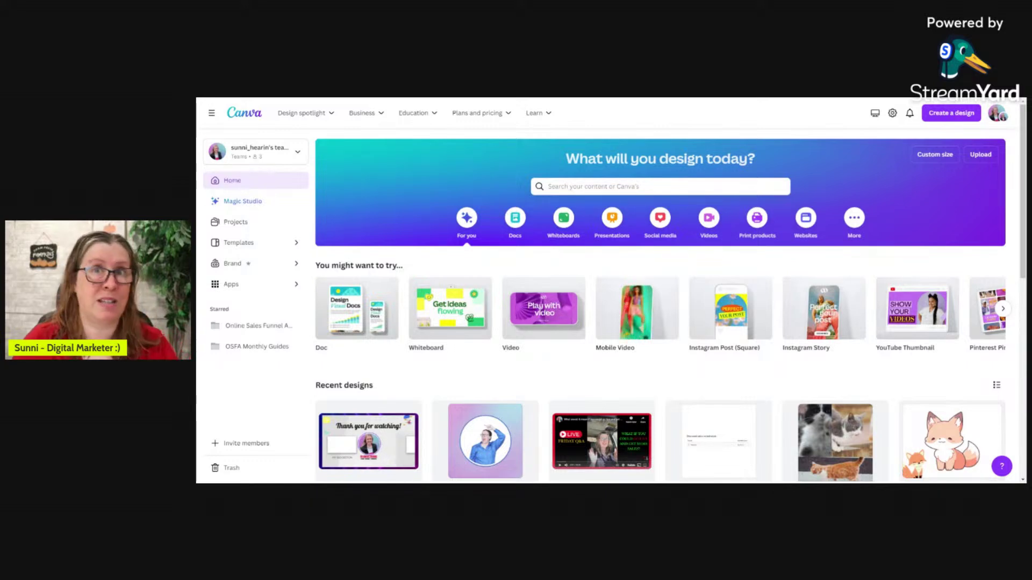
Create a blank Flyer (Portrait 8.5 × 11 in) design and switch to its editor.
left_click(975, 115)
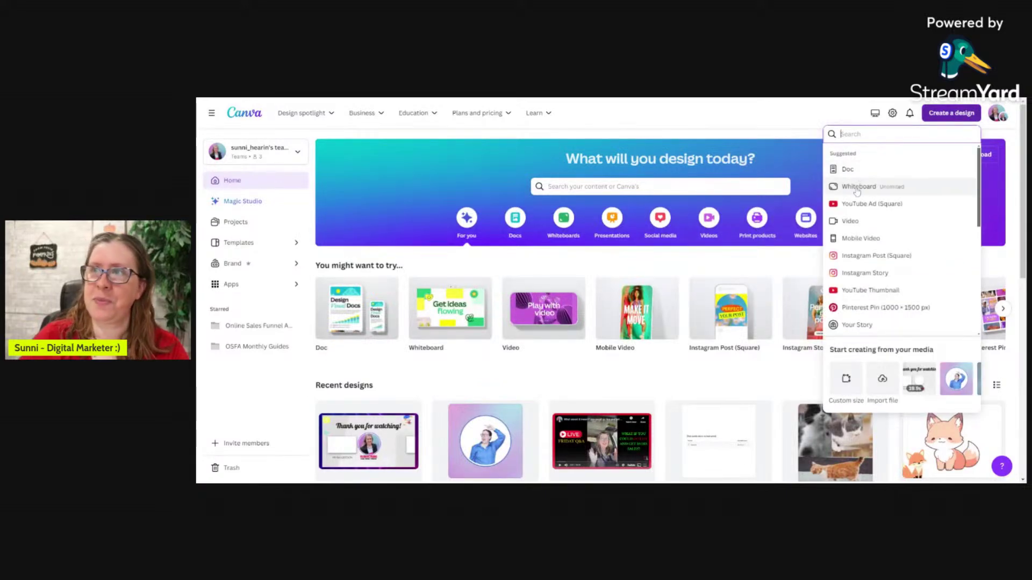
scroll(855, 188, "down", 1)
scroll(859, 185, "down", 4)
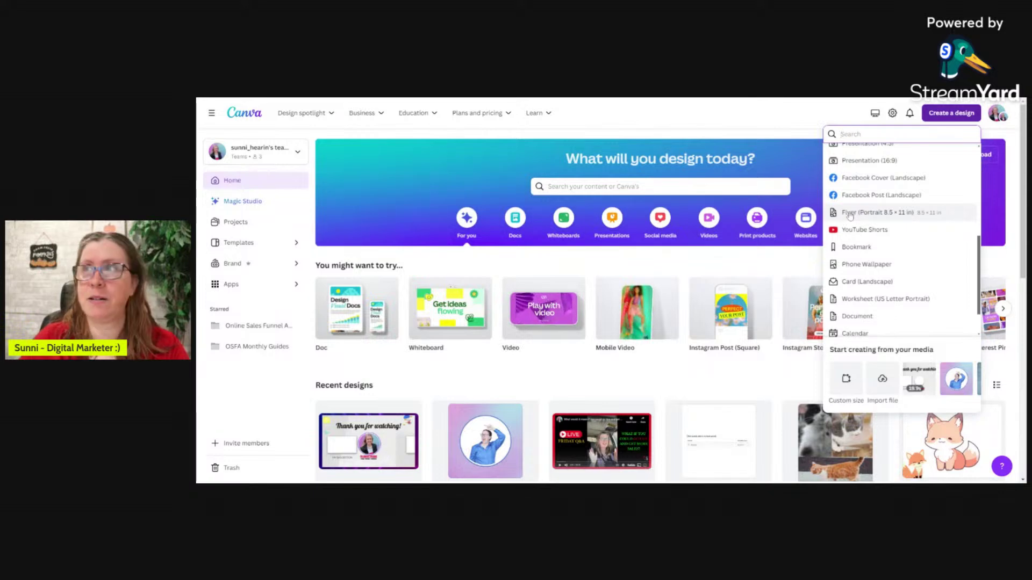
left_click(850, 214)
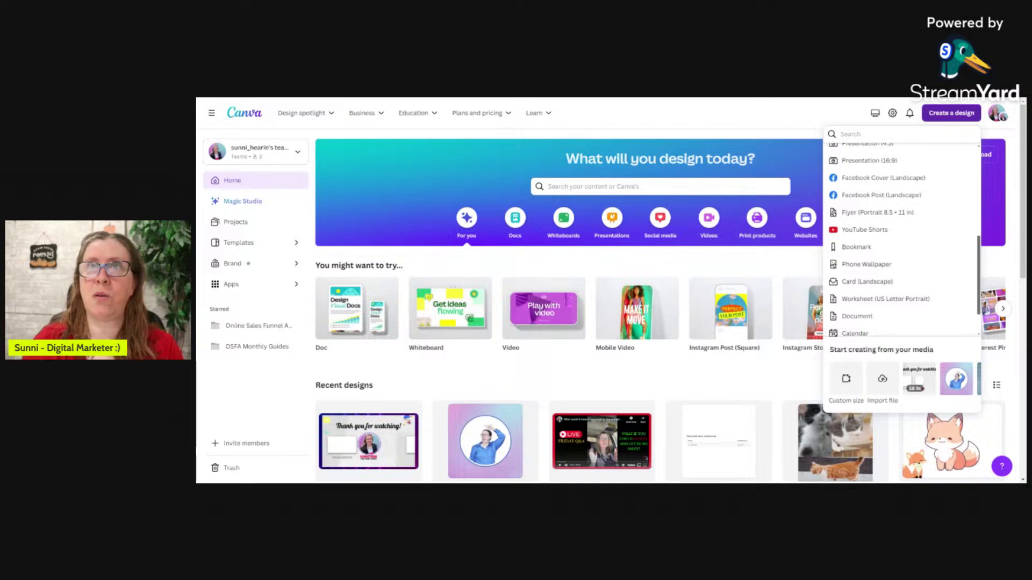
left_click(432, 94)
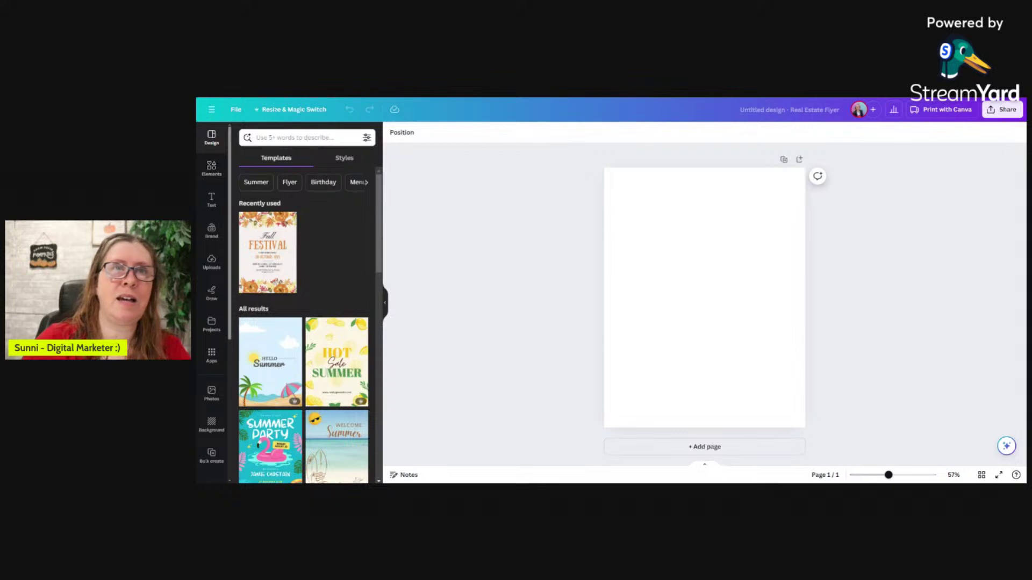
Search the design templates for "gradient red blue".
left_click(269, 137)
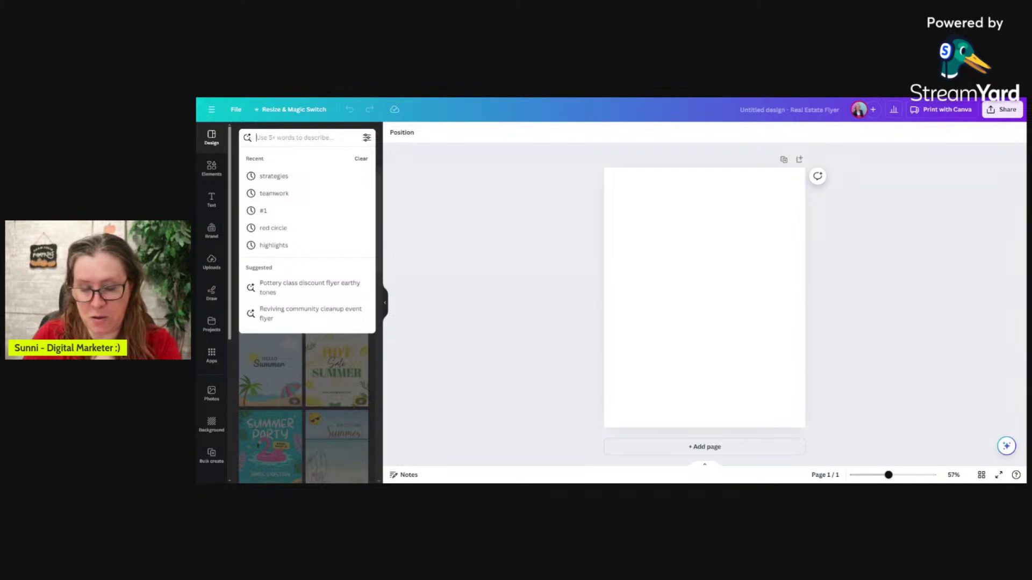
type("gradie")
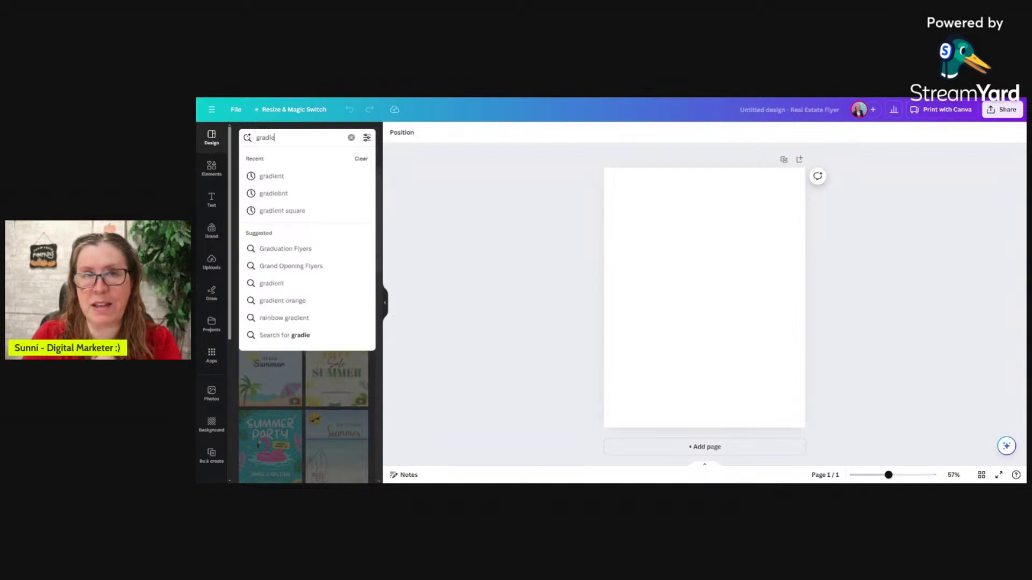
type("nt")
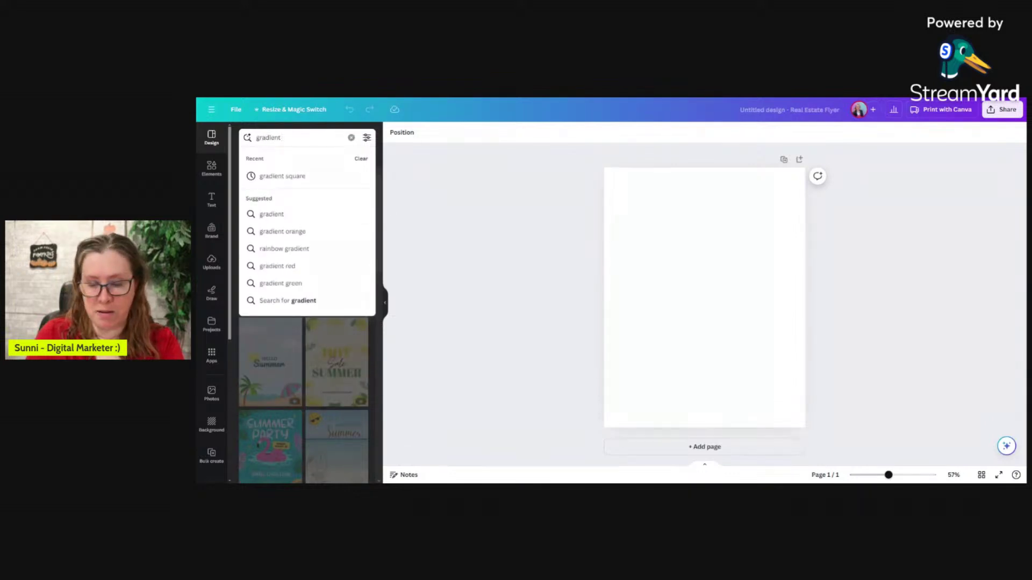
type(" red blue")
key("Return")
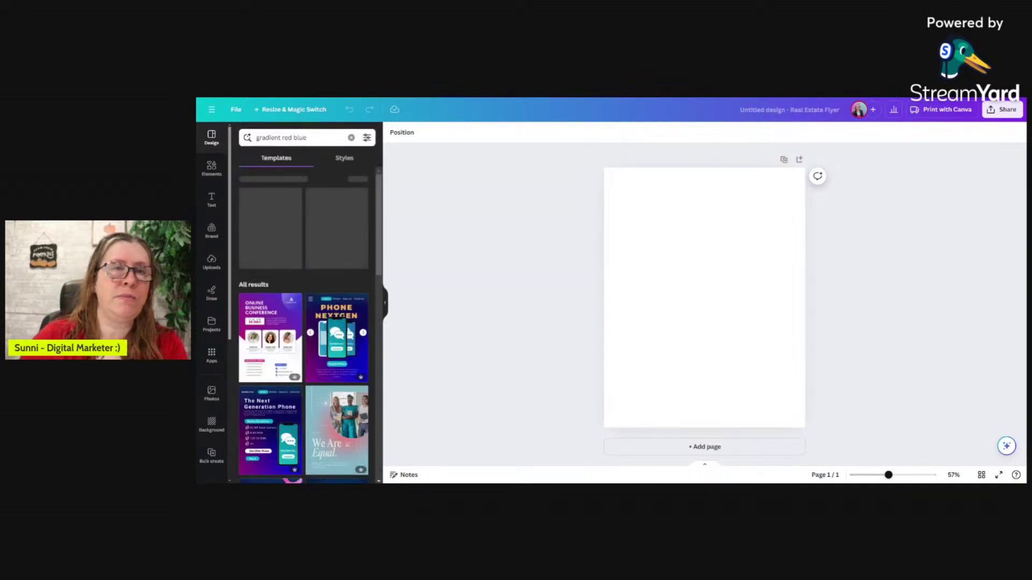
Search the elements for "graient red blue" and add the soft red, white and light-blue gradient photo to the page.
left_click(211, 168)
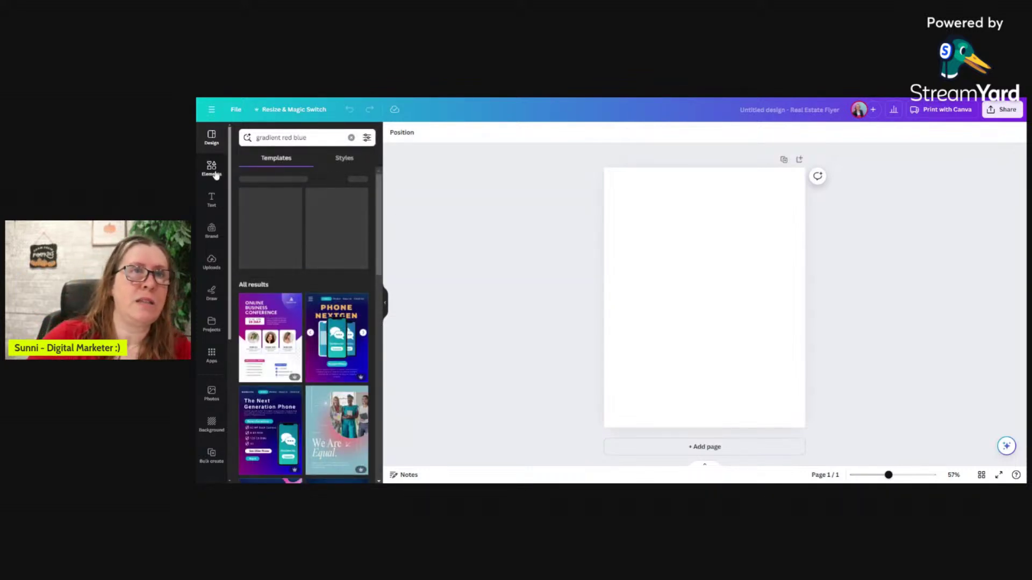
left_click(299, 139)
type("gr")
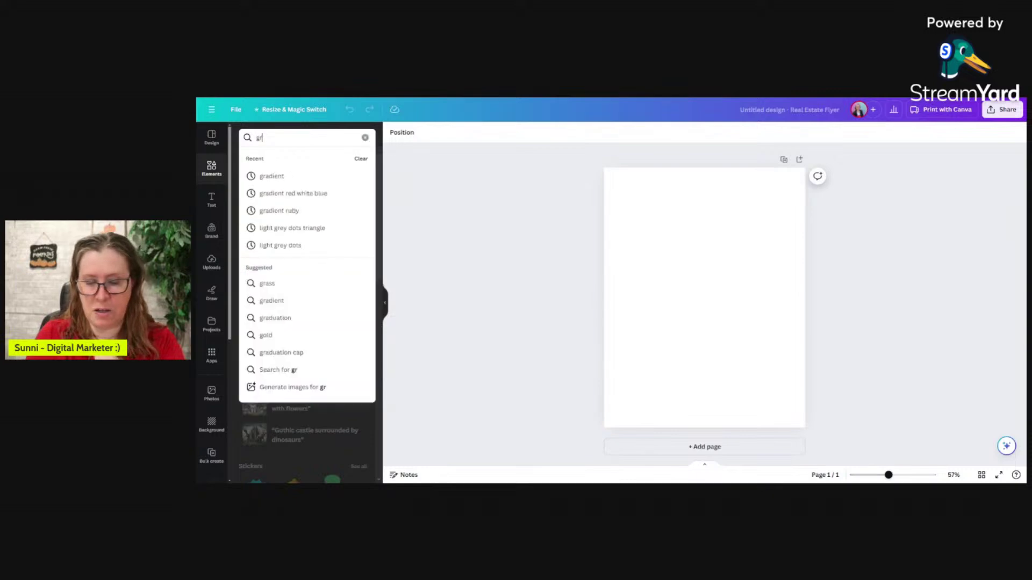
type("aient red blue")
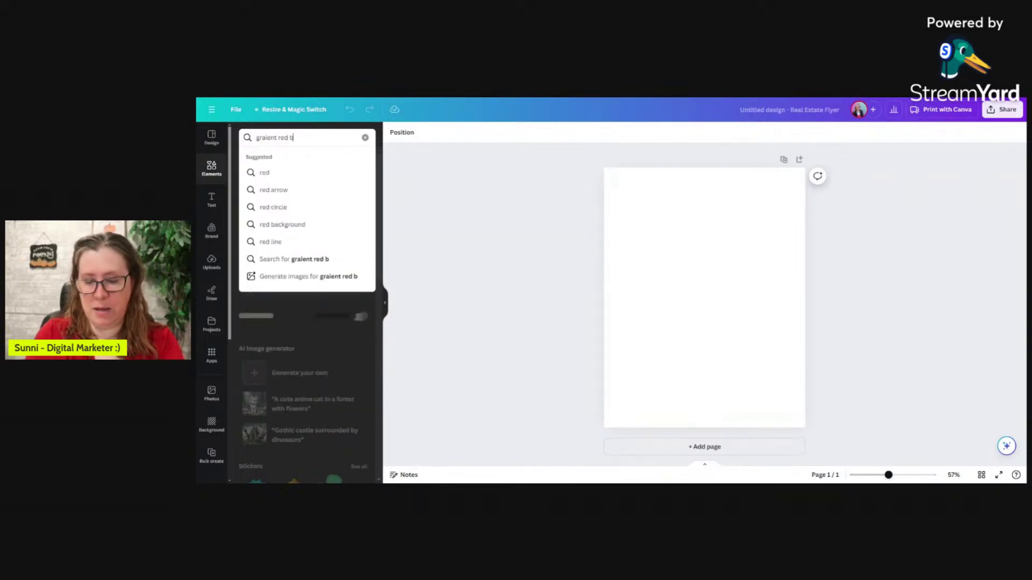
key("Return")
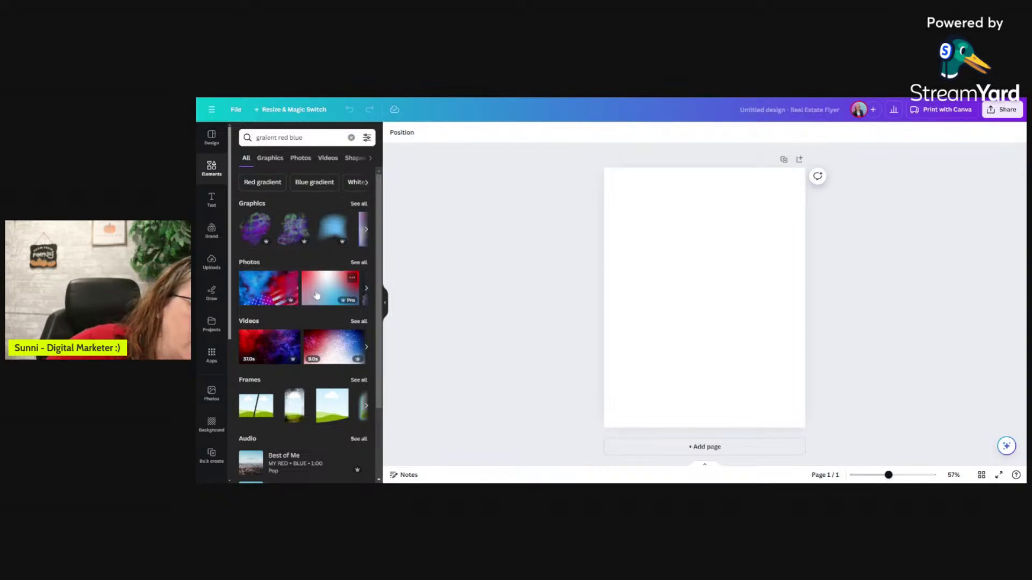
scroll(318, 291, "down", 1)
left_click(324, 260)
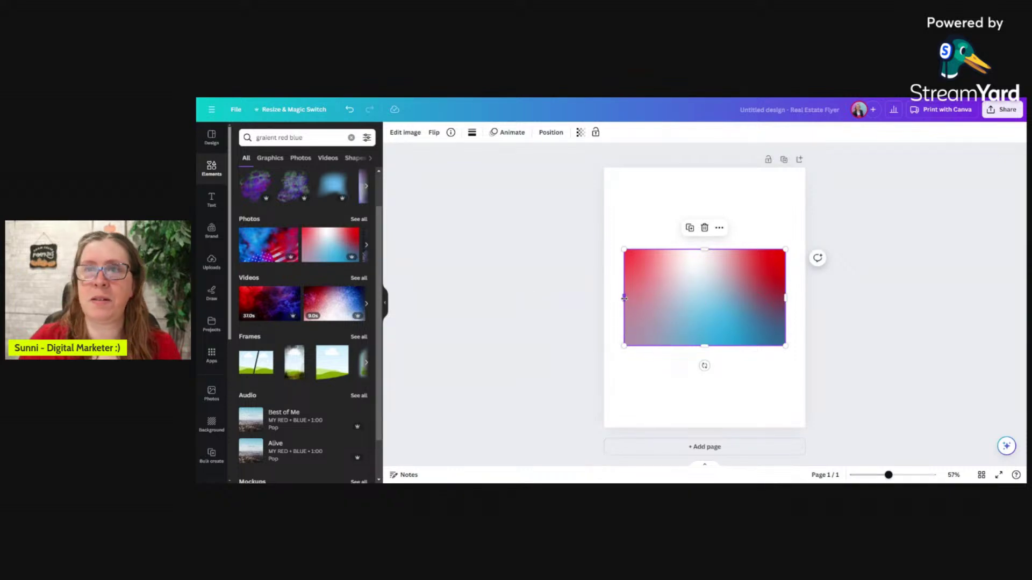
Stretch the gradient photo on all sides so it covers the whole flyer page.
left_click_drag(624, 298, 598, 298)
left_click_drag(691, 249, 709, 168)
left_click_drag(786, 256, 805, 256)
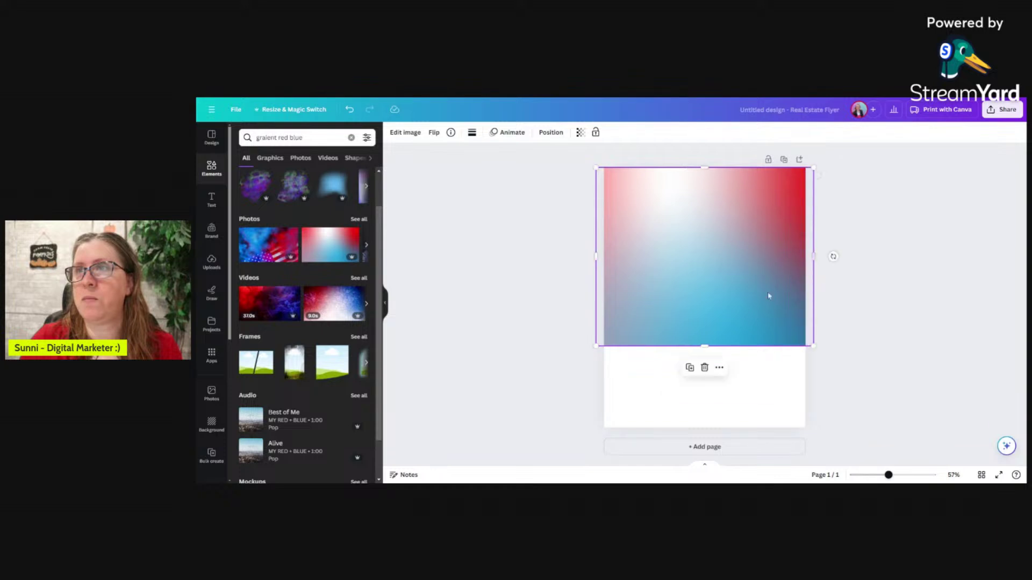
left_click_drag(705, 346, 702, 431)
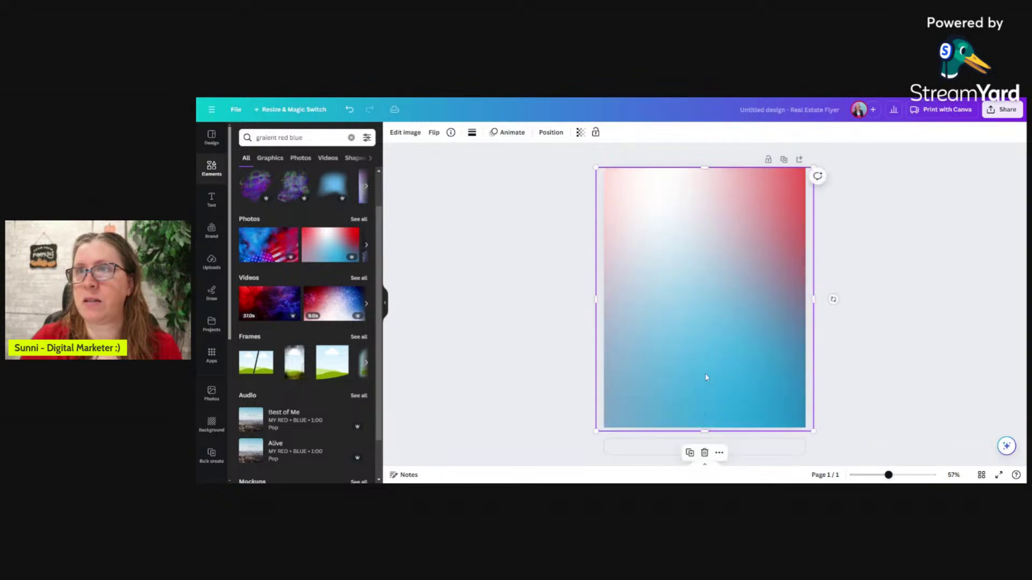
Shift the gradient photo to the right within its crop frame so the white area sits at the page's top centre.
double_click(705, 372)
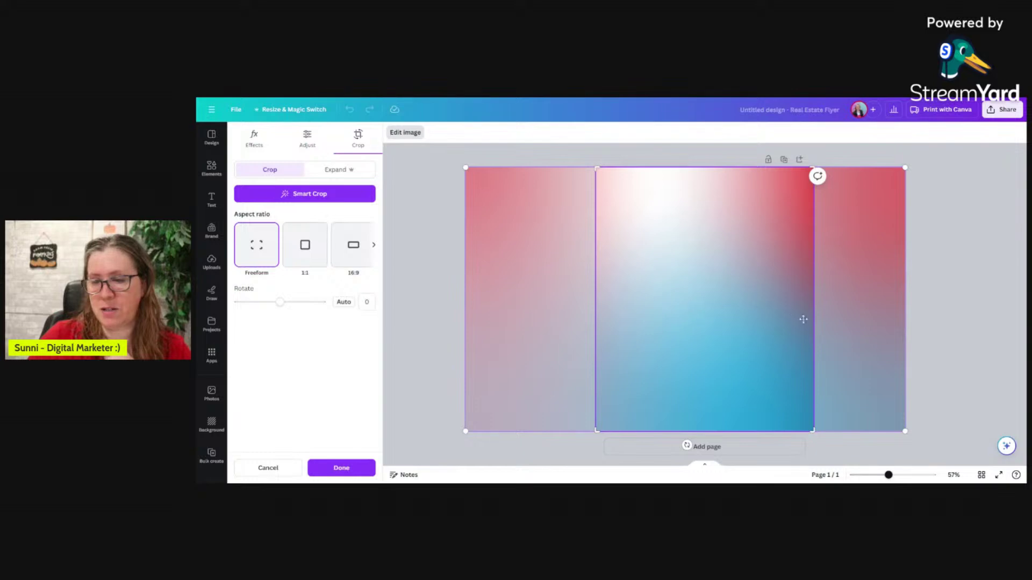
left_click_drag(837, 320, 887, 316)
left_click(490, 215)
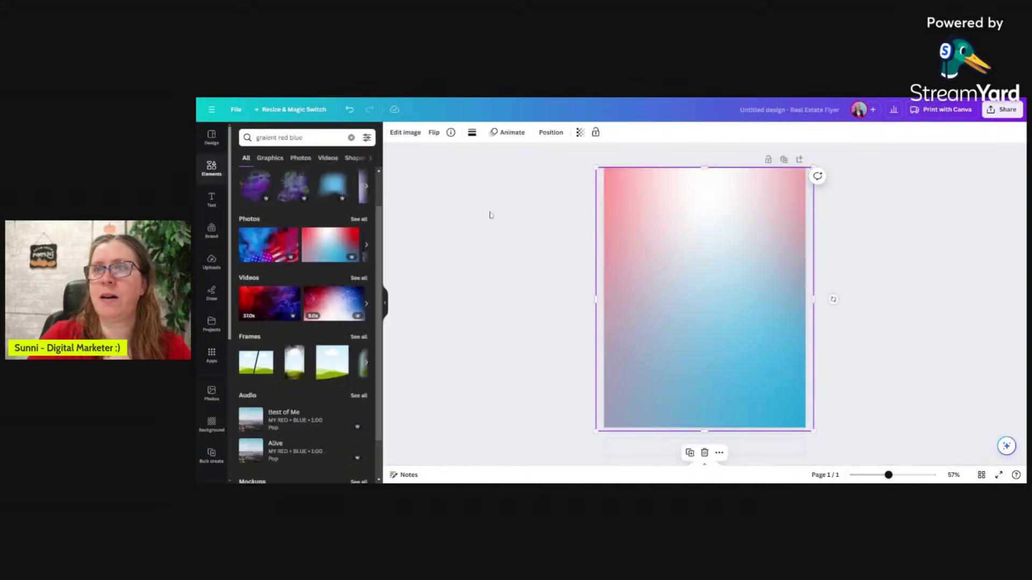
left_click(532, 295)
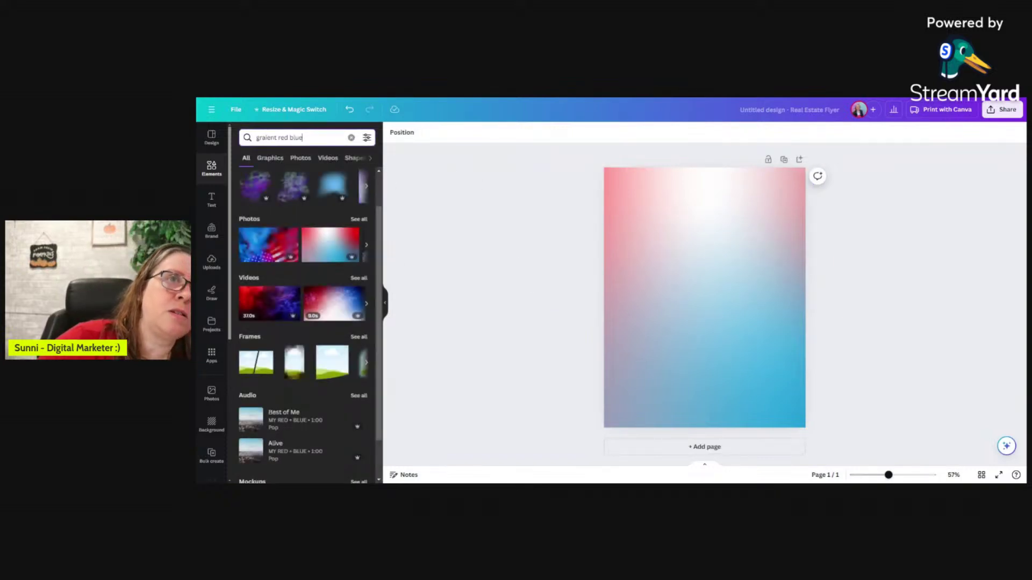
Add a blank second page and search the elements for "gradient red to clear".
left_click(672, 448)
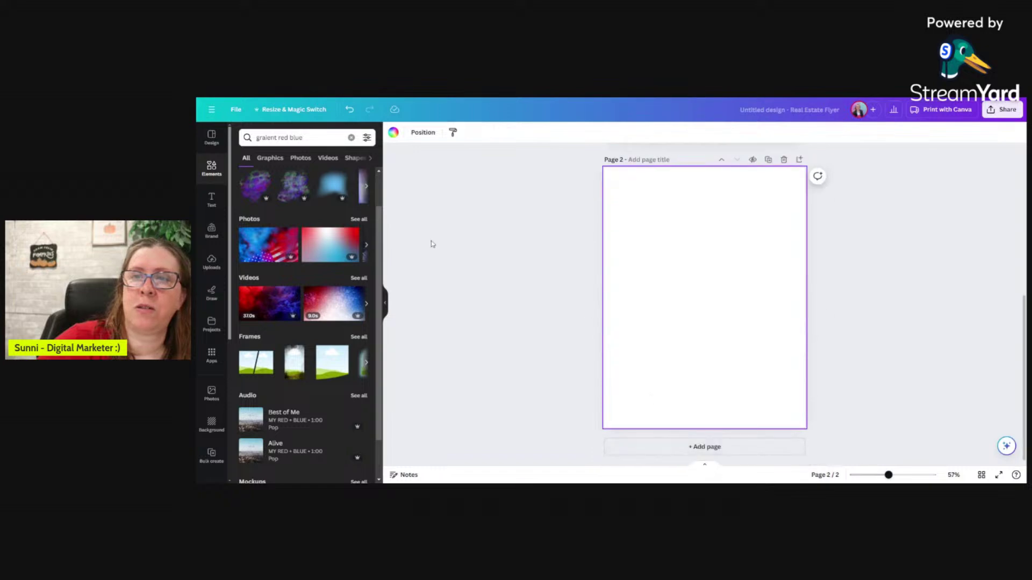
left_click_drag(317, 138, 280, 138)
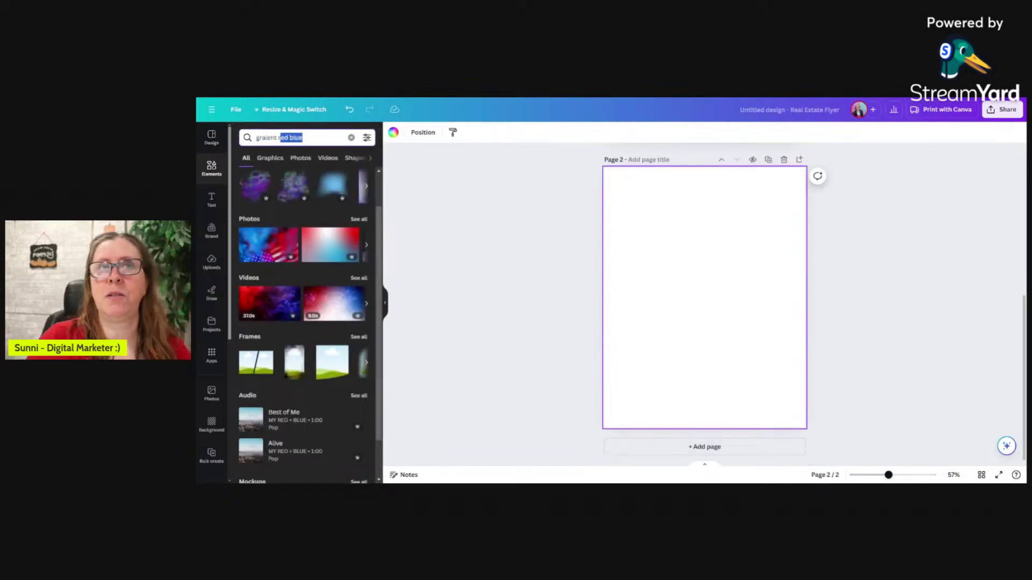
key("BackSpace")
key("BackSpace")
key("BackSpace")
key("BackSpace")
key("BackSpace")
key("BackSpace")
key("BackSpace")
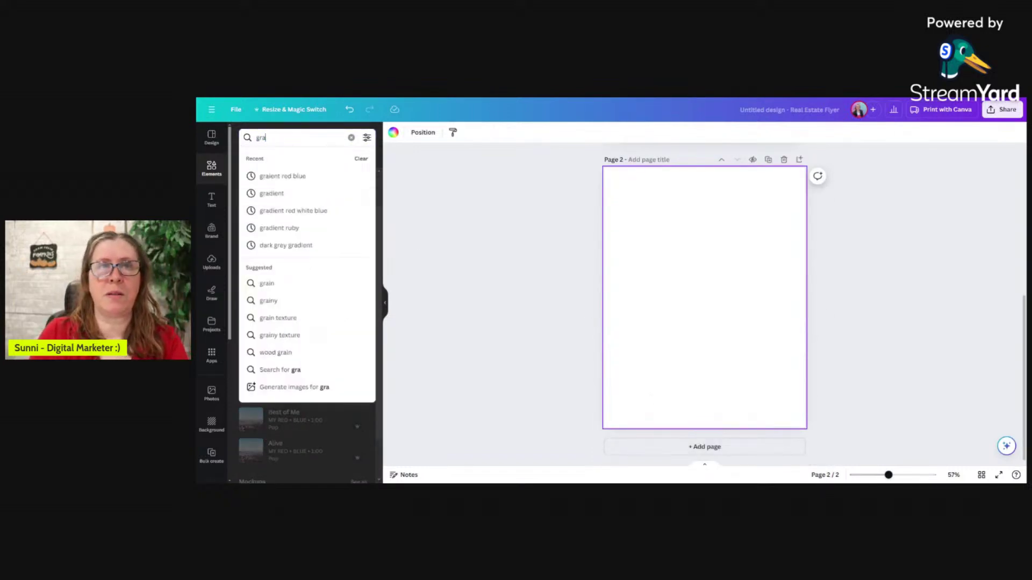
type("die")
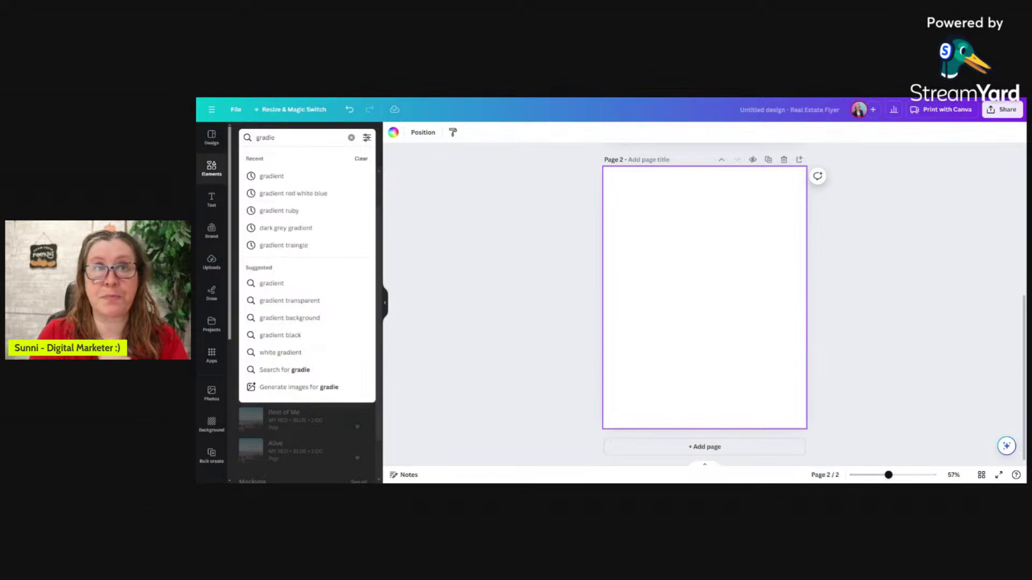
type("tnt red to")
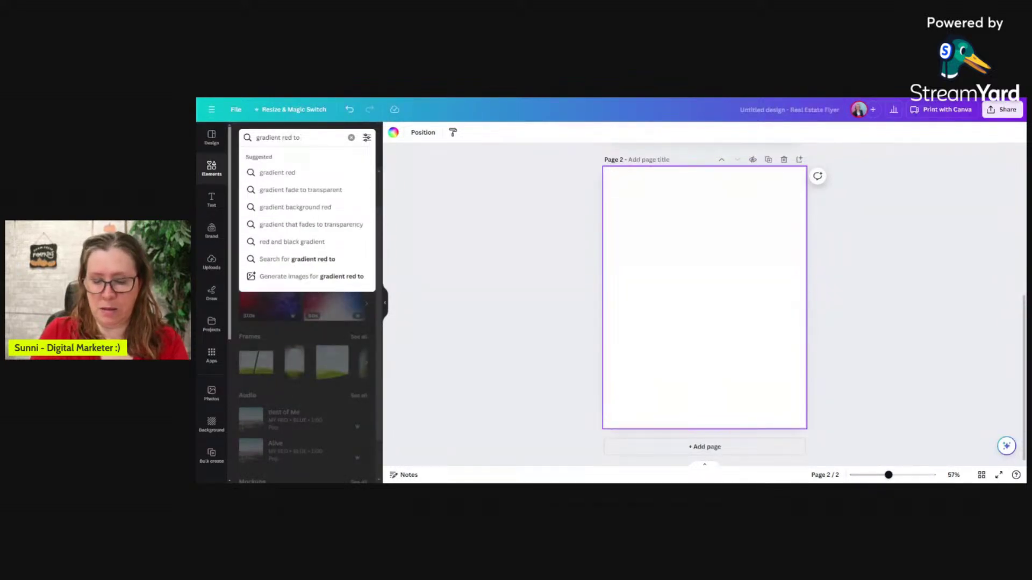
type(" clear")
key("Return")
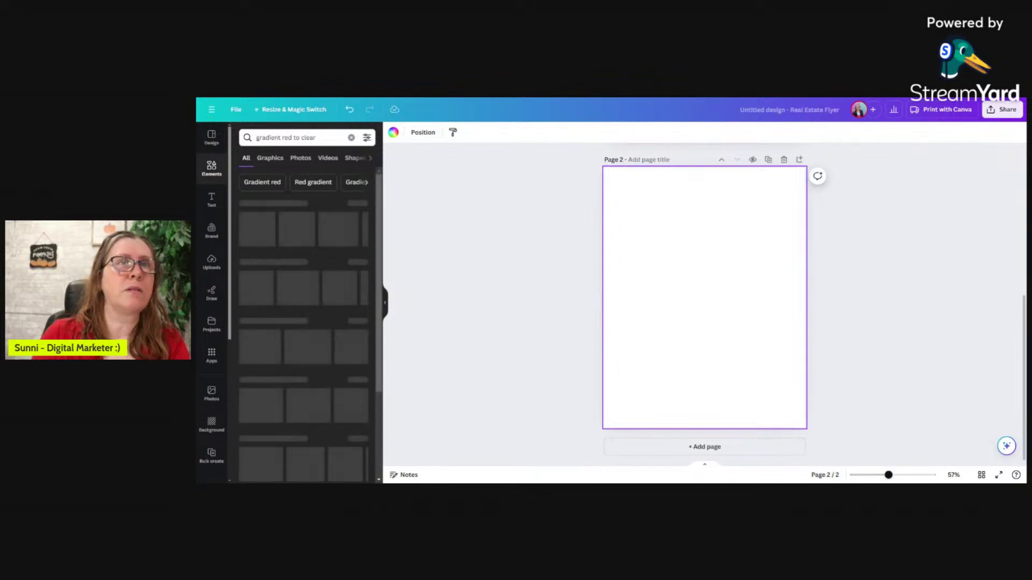
Insert the red-to-clear gradient graphic, rotated 90° so its red side faces left, in the upper-left corner of page 2.
left_click(283, 237)
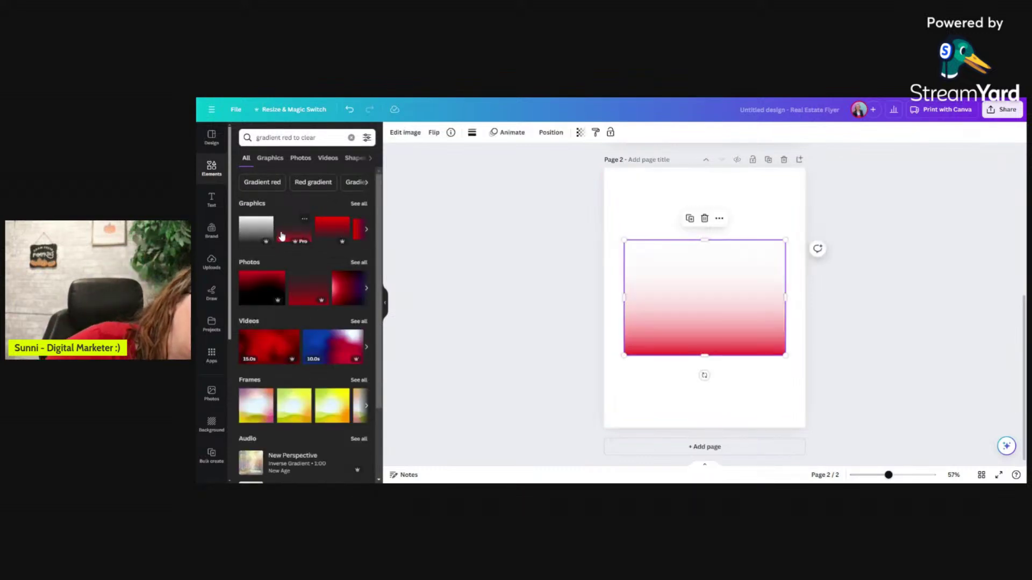
left_click_drag(704, 375, 610, 298)
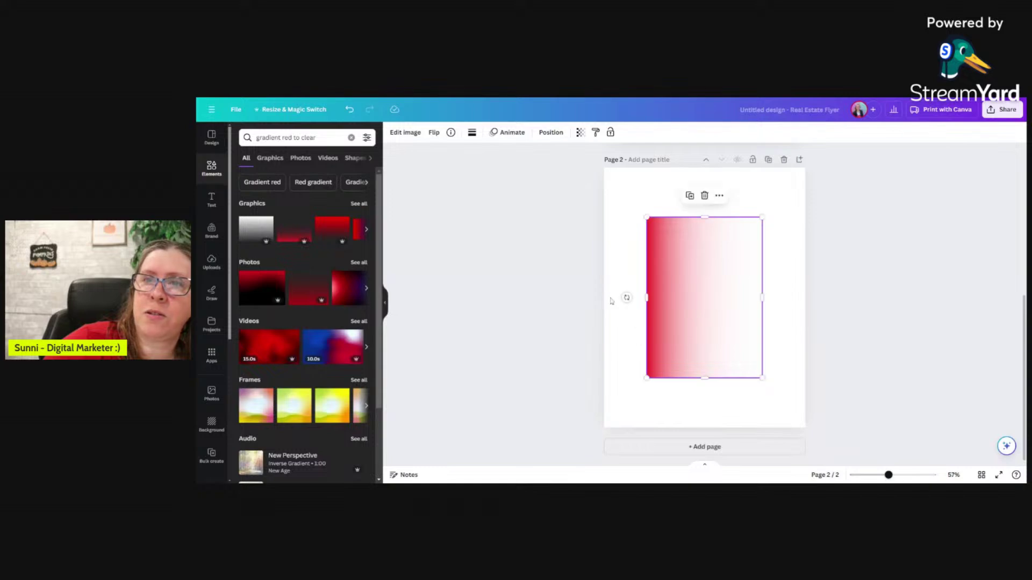
left_click_drag(685, 305, 643, 256)
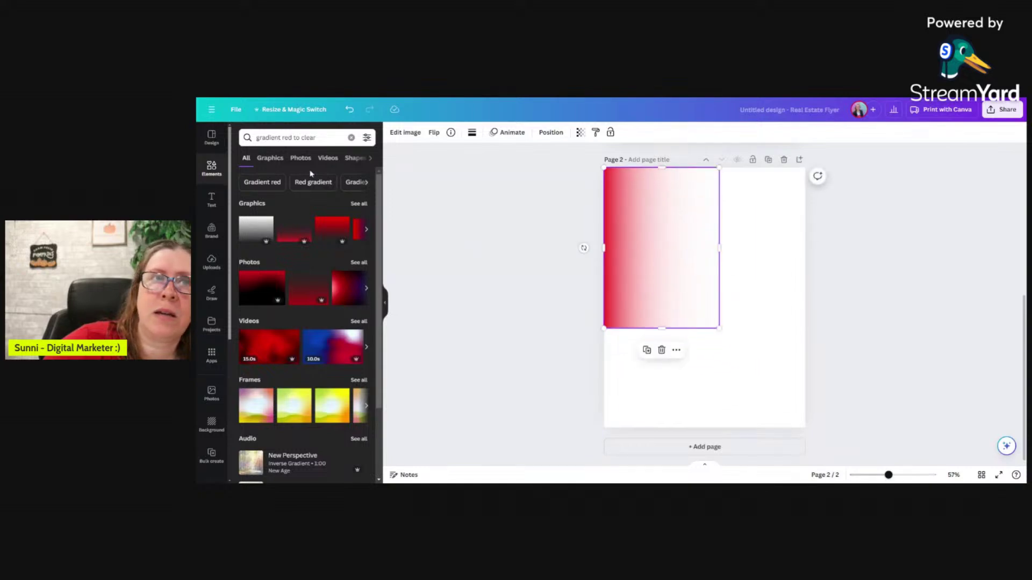
Search the elements for "gradient blue to clear" and add the light-blue fading gradient graphic to page 2.
double_click(288, 138)
type("blue")
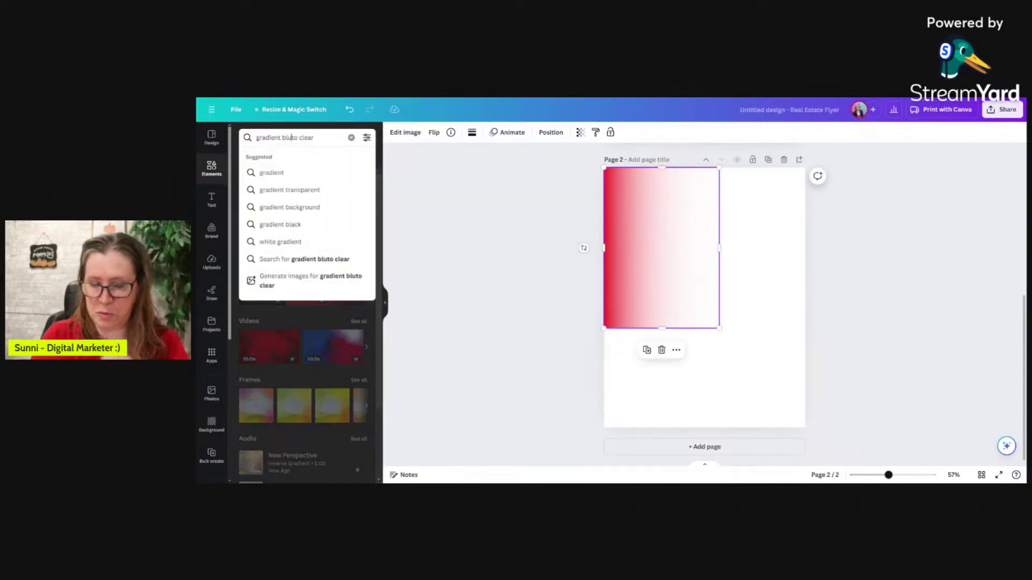
key("Return")
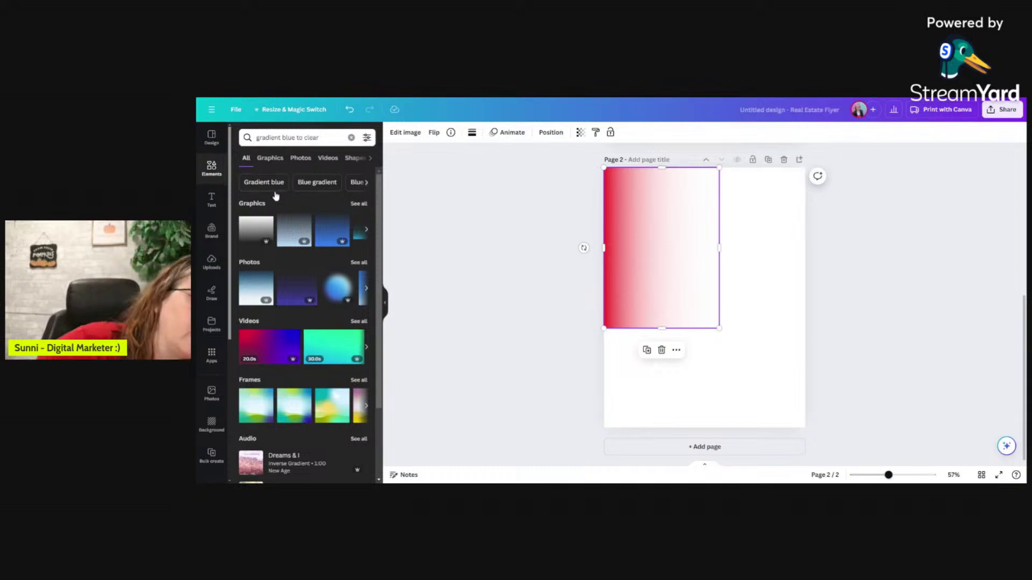
left_click(282, 235)
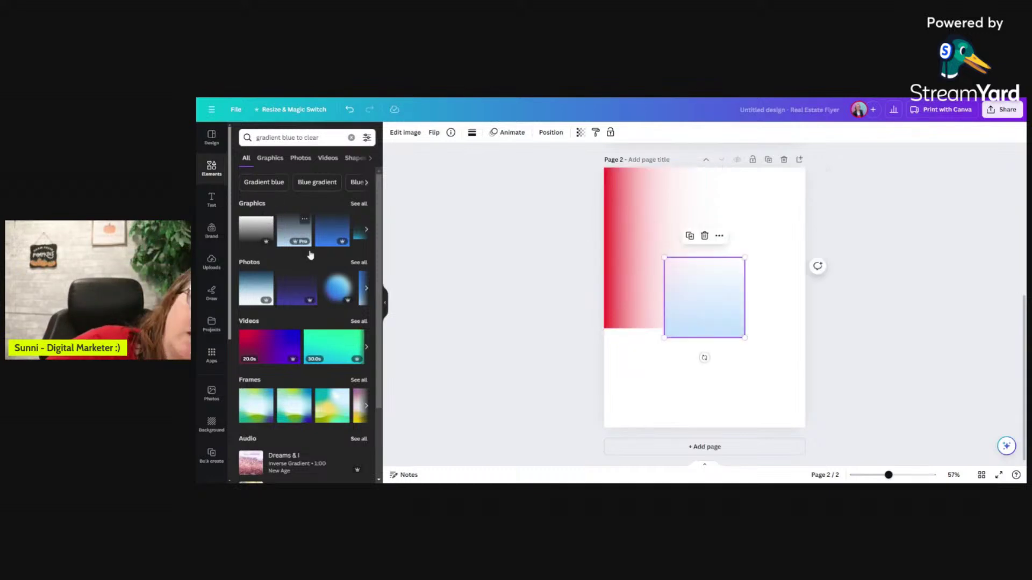
Rotate the blue gradient 90° so its blue side faces right, and enlarge it to fill the upper-right area of page 2.
left_click_drag(712, 330, 785, 260)
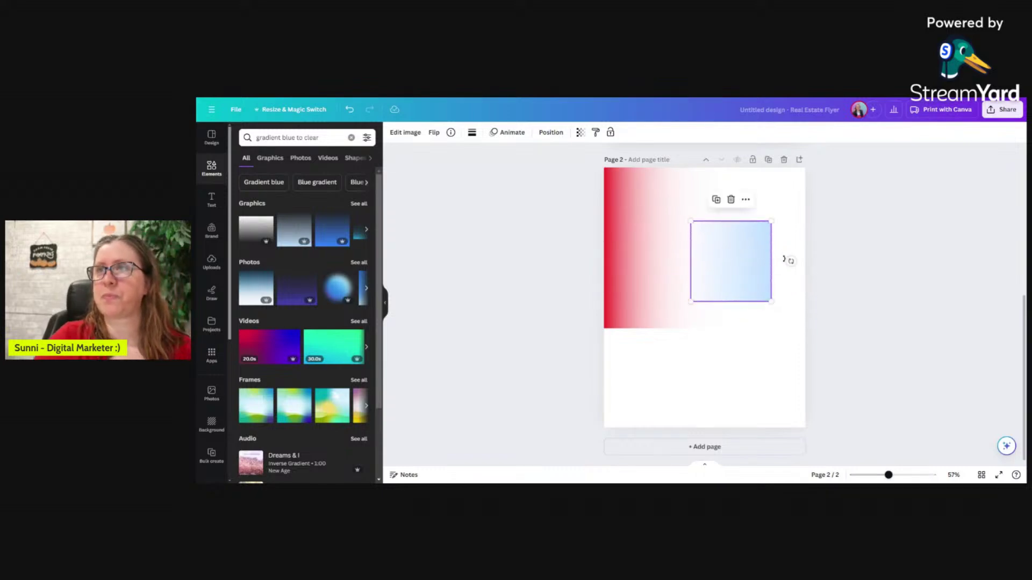
left_click_drag(771, 220, 824, 167)
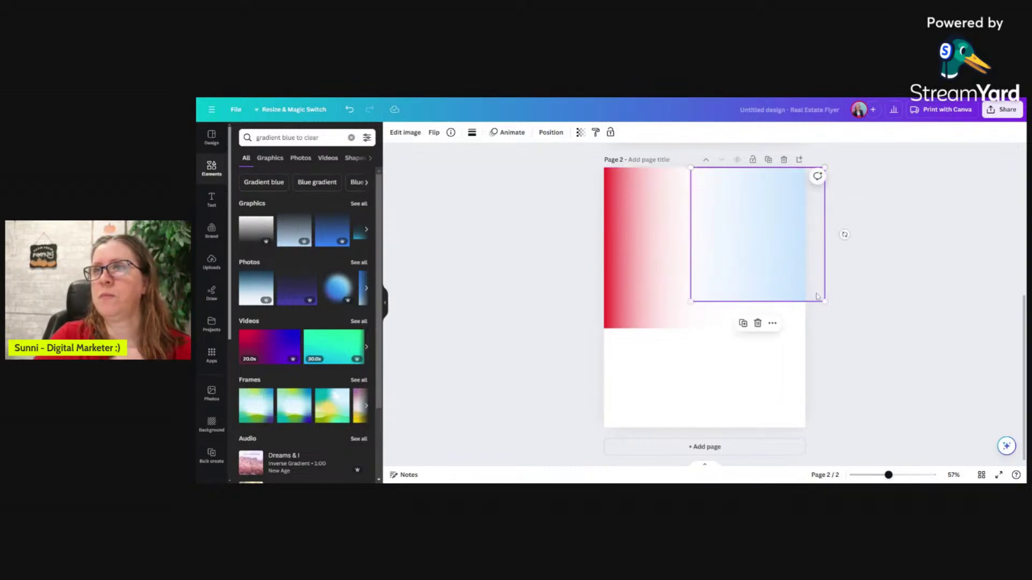
left_click_drag(825, 302, 801, 301)
Enlarge the red gradient slightly and move it down to the lower-left corner of page 2.
left_click(622, 312)
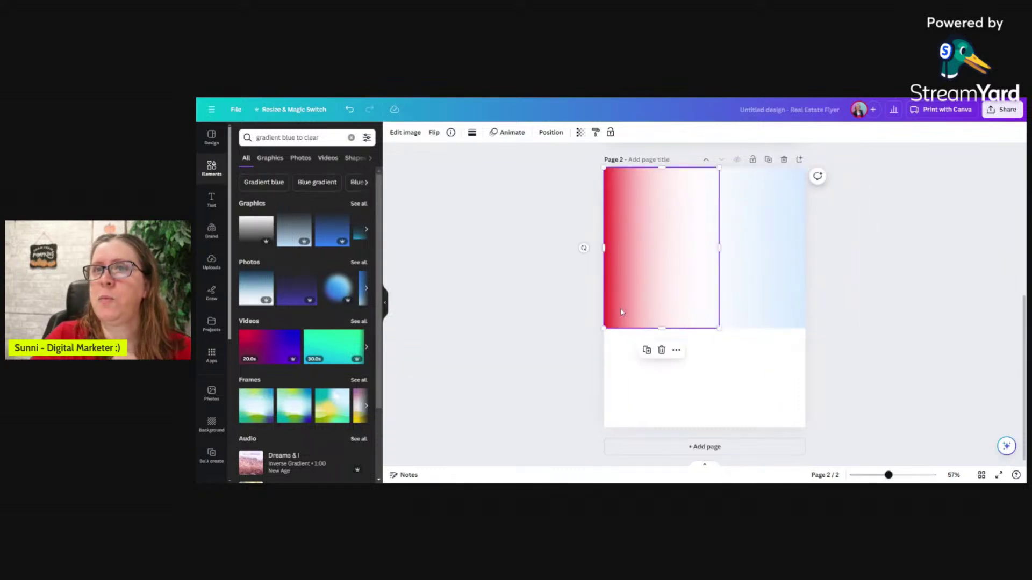
left_click_drag(602, 328, 639, 312)
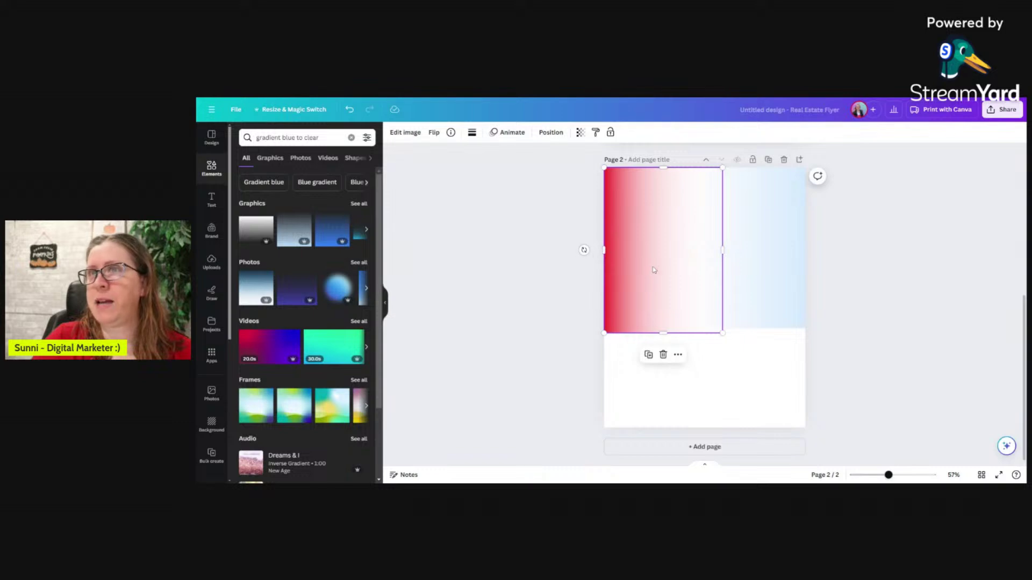
left_click_drag(633, 268, 630, 371)
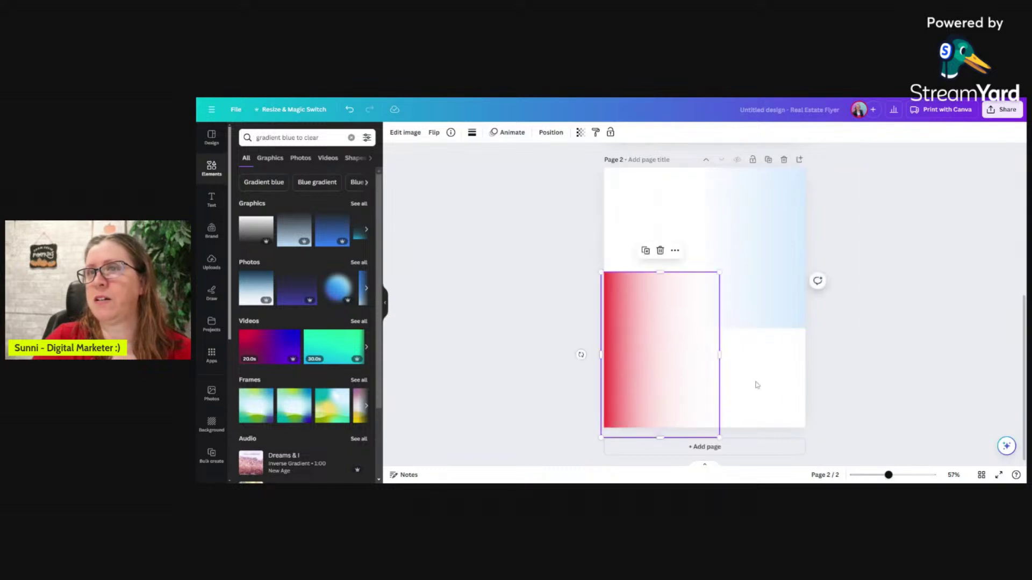
Widen the red gradient to about the width of page 2 and place it in the lower-left corner, partly off the page.
left_click_drag(720, 356, 816, 353)
left_click_drag(683, 364, 677, 260)
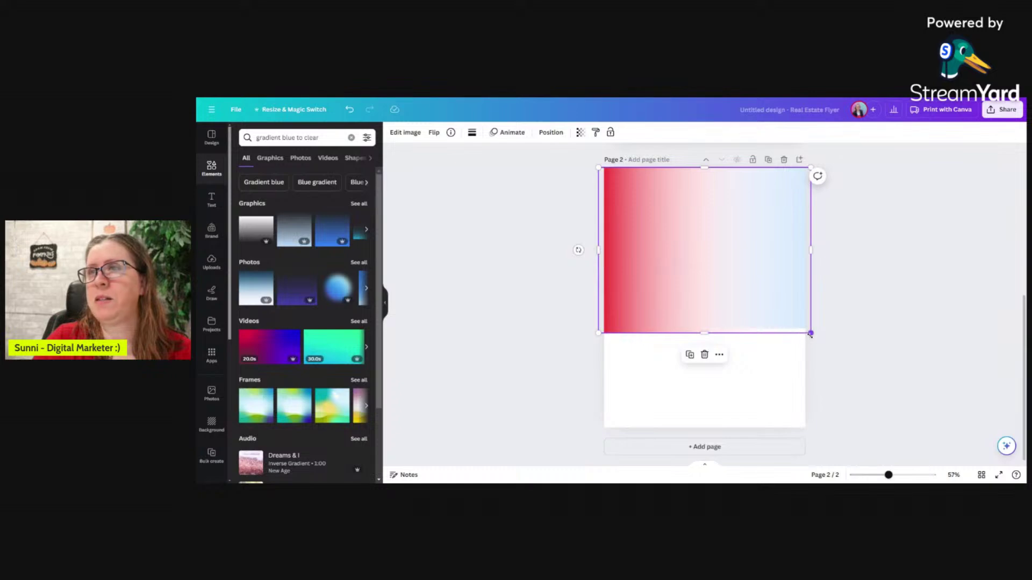
left_click_drag(720, 298, 625, 392)
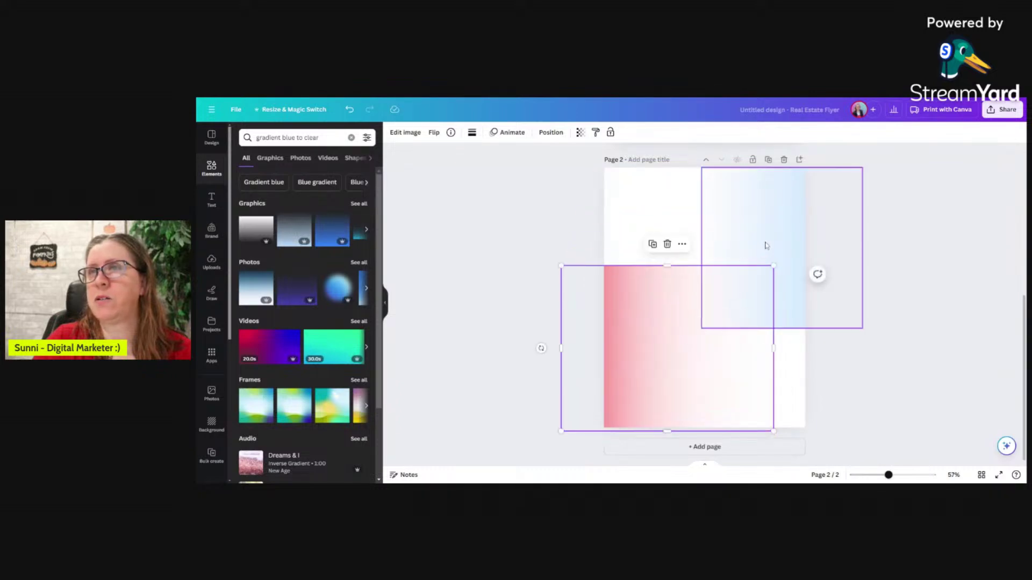
Enlarge the blue gradient to the full height of page 2, send it backward and shift it toward the right edge.
left_click(766, 245)
left_click_drag(702, 328, 589, 441)
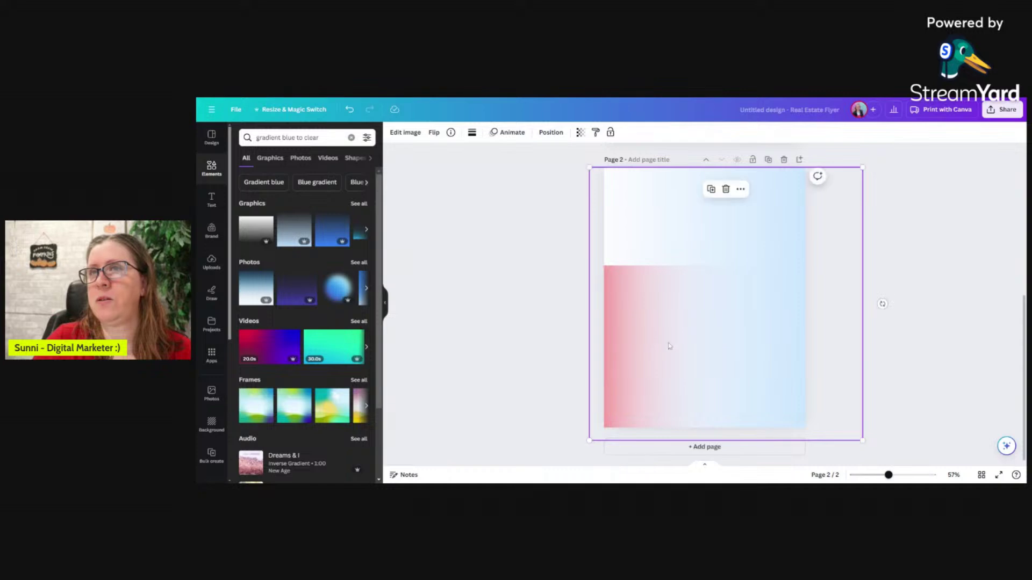
left_click(551, 132)
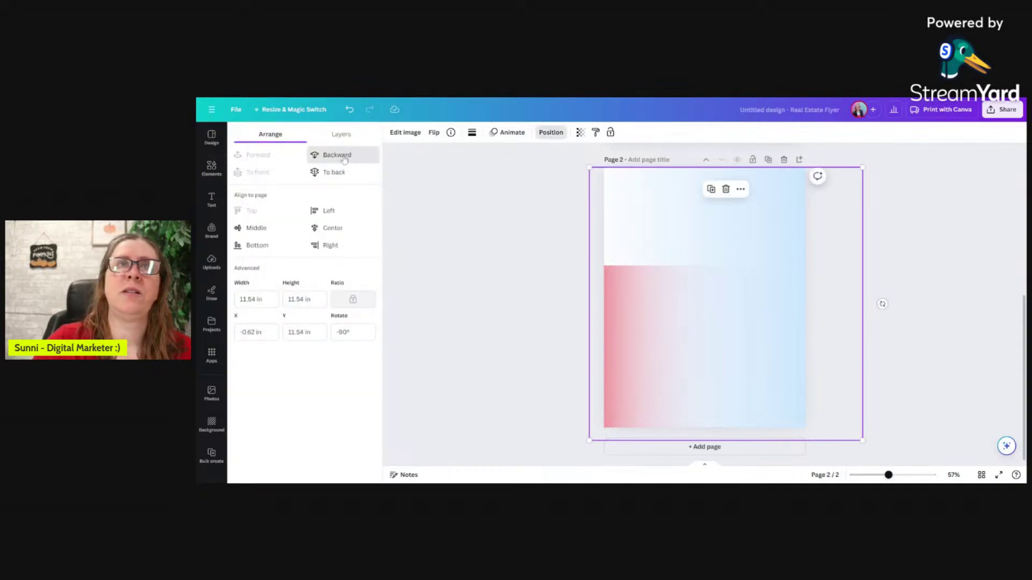
left_click(551, 133)
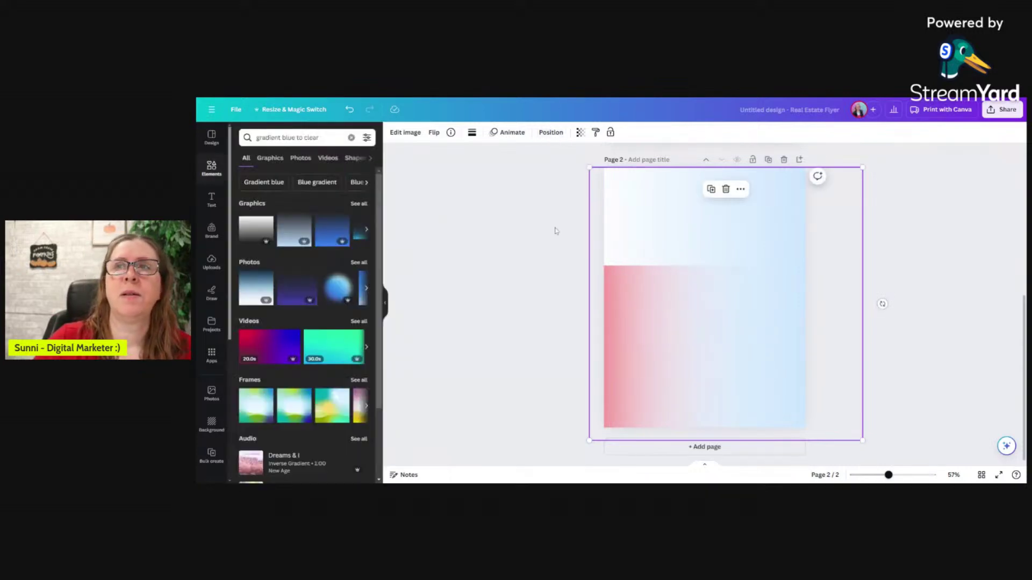
left_click_drag(671, 236, 765, 249)
Stretch the red gradient upward to the full height of page 2 and move it right to span the page width.
left_click(635, 314)
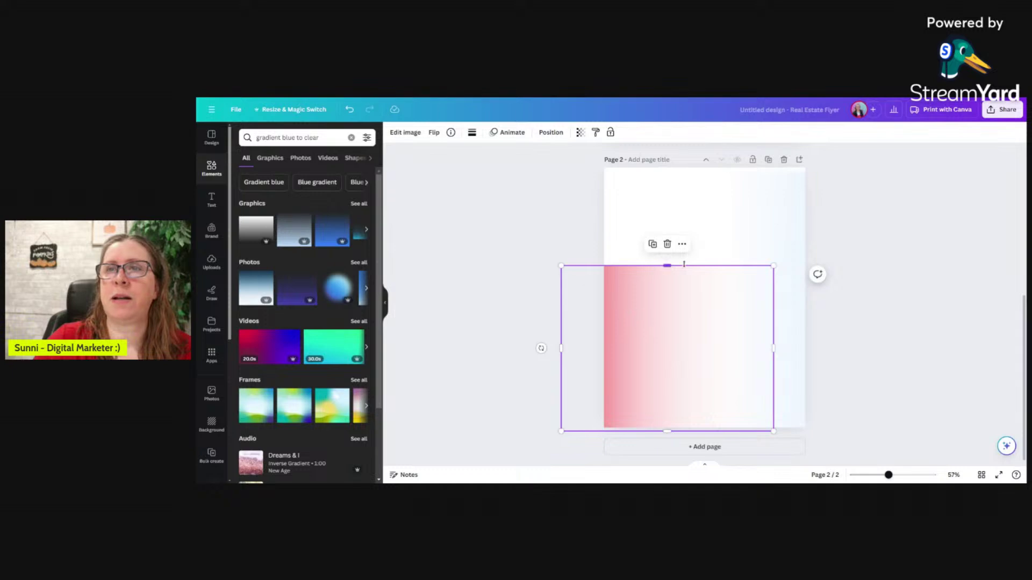
left_click_drag(667, 266, 667, 156)
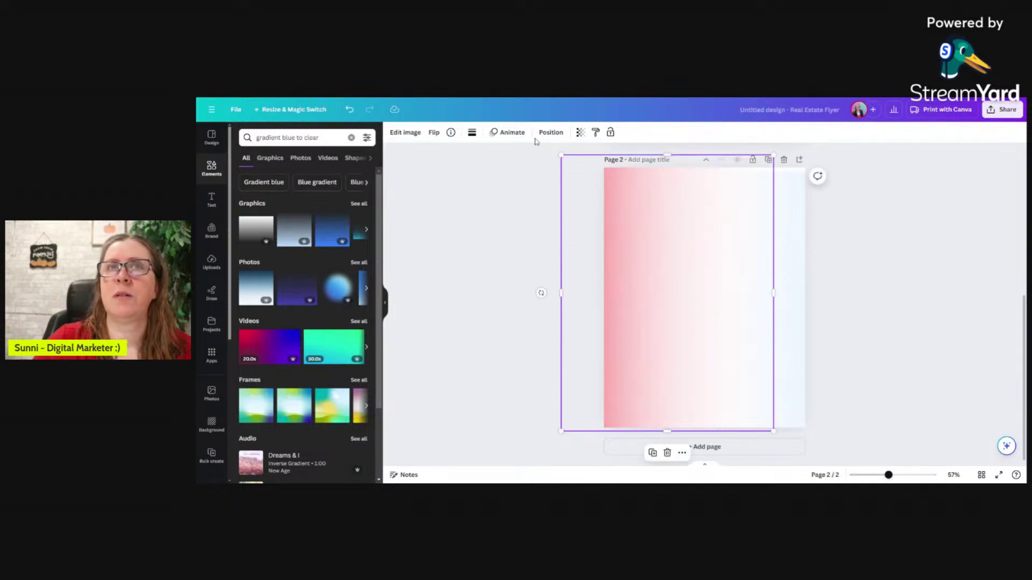
left_click(550, 133)
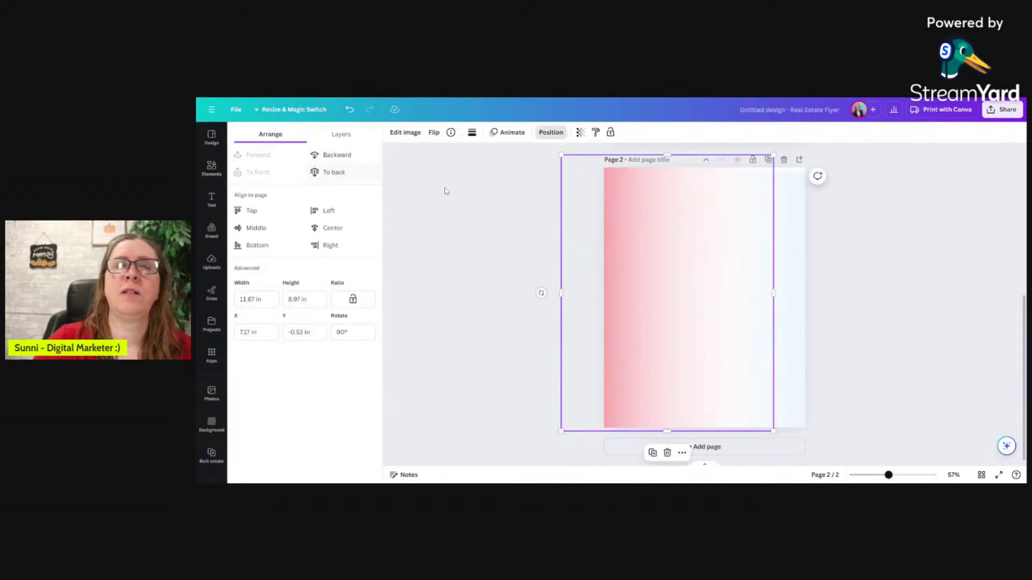
left_click(453, 203)
left_click_drag(625, 218, 662, 219)
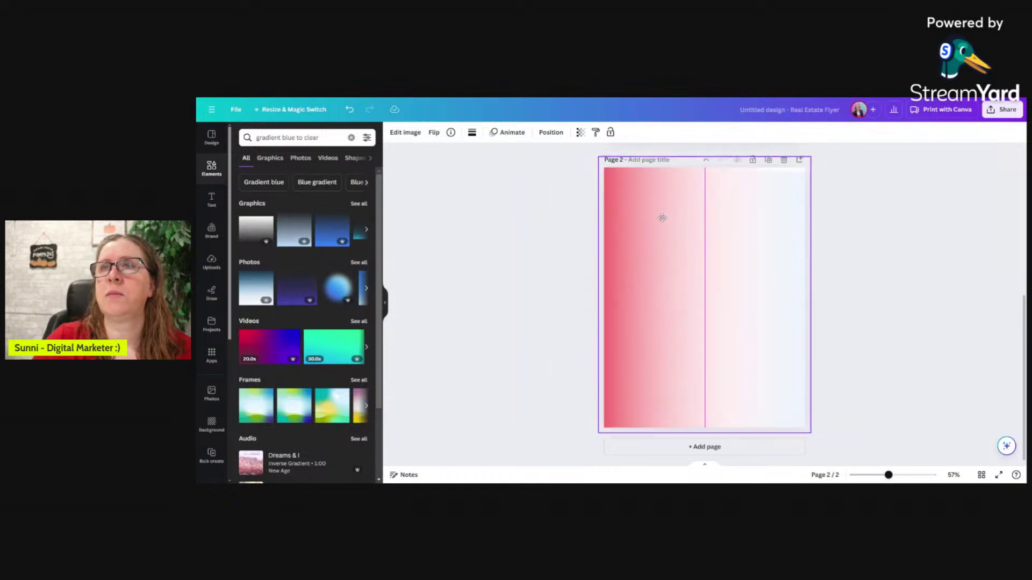
left_click(900, 265)
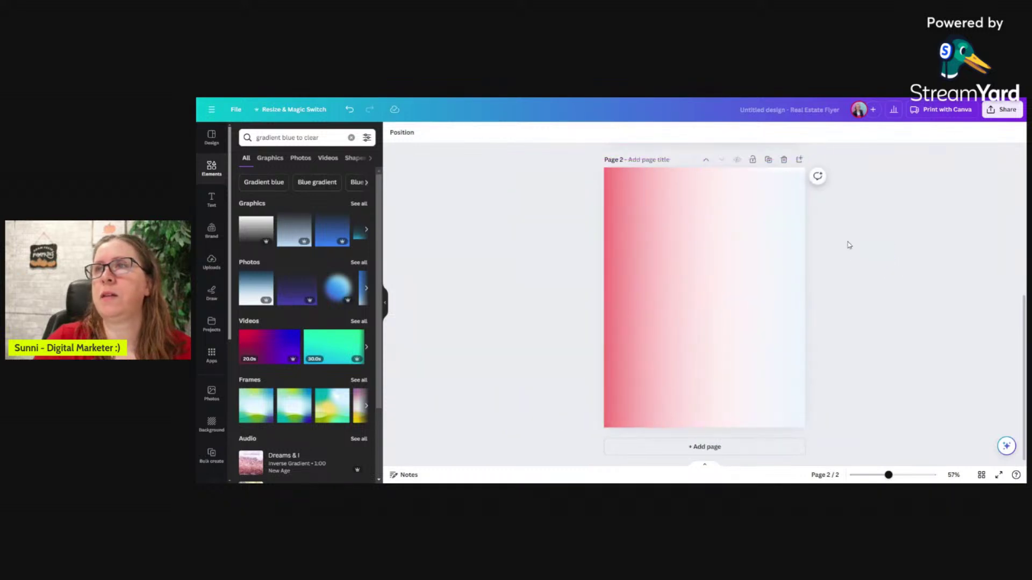
Send the red gradient behind the blue gradient on page 2.
left_click(789, 200)
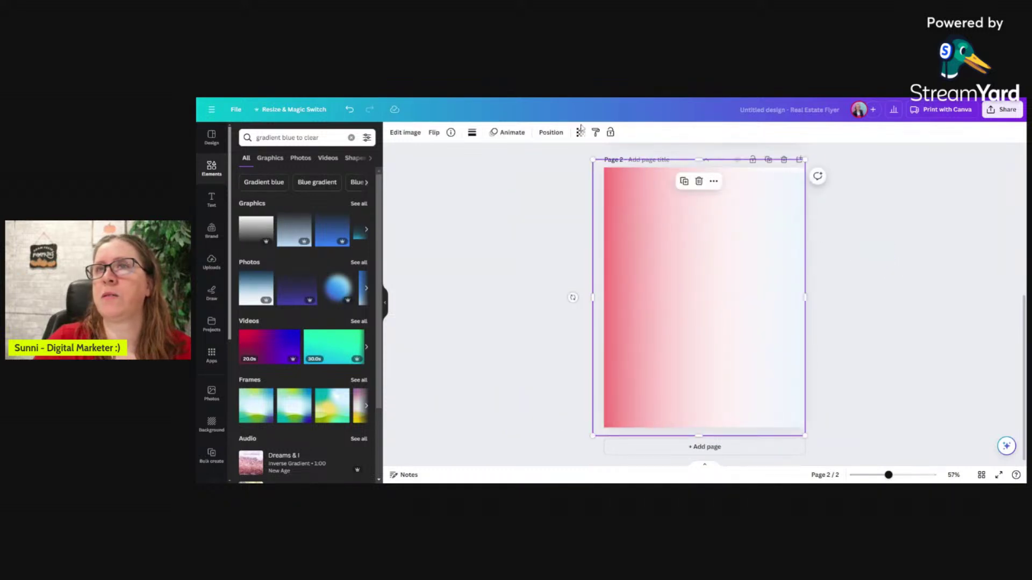
left_click(551, 132)
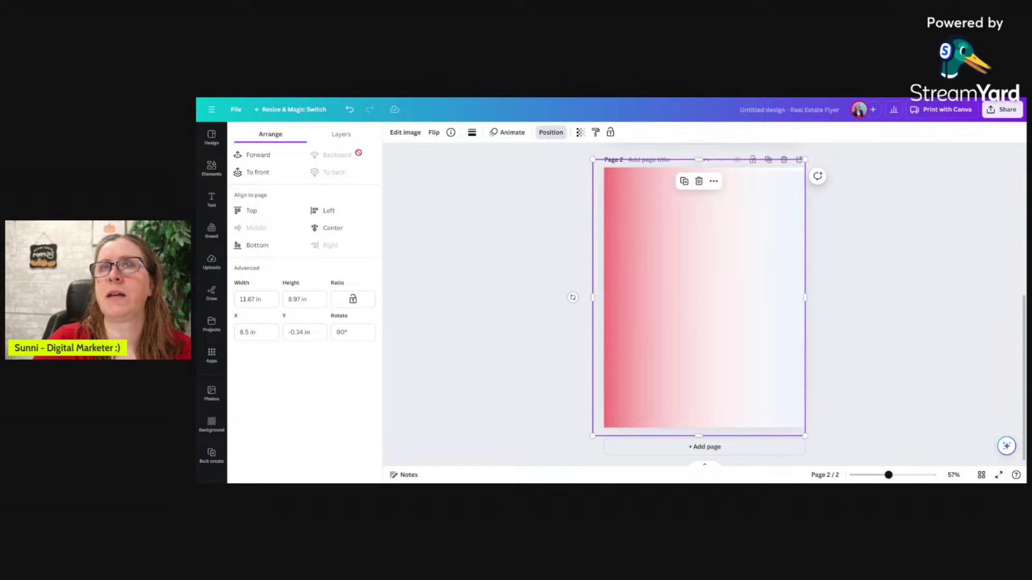
left_click(432, 194)
Reposition the blue gradient horizontally so it overlaps the red gradient and covers the right part of page 2.
mouse_move(748, 252)
left_mouse_down()
mouse_move(724, 247)
mouse_move(735, 248)
left_mouse_up()
left_click(791, 258)
left_click_drag(821, 258, 738, 246)
left_click_drag(744, 245, 744, 243)
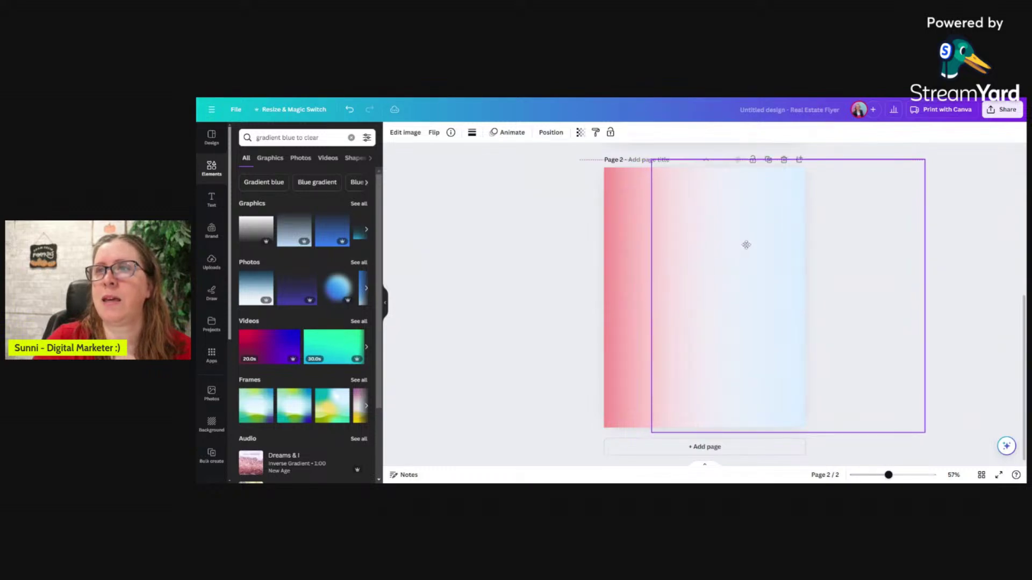
left_click(532, 233)
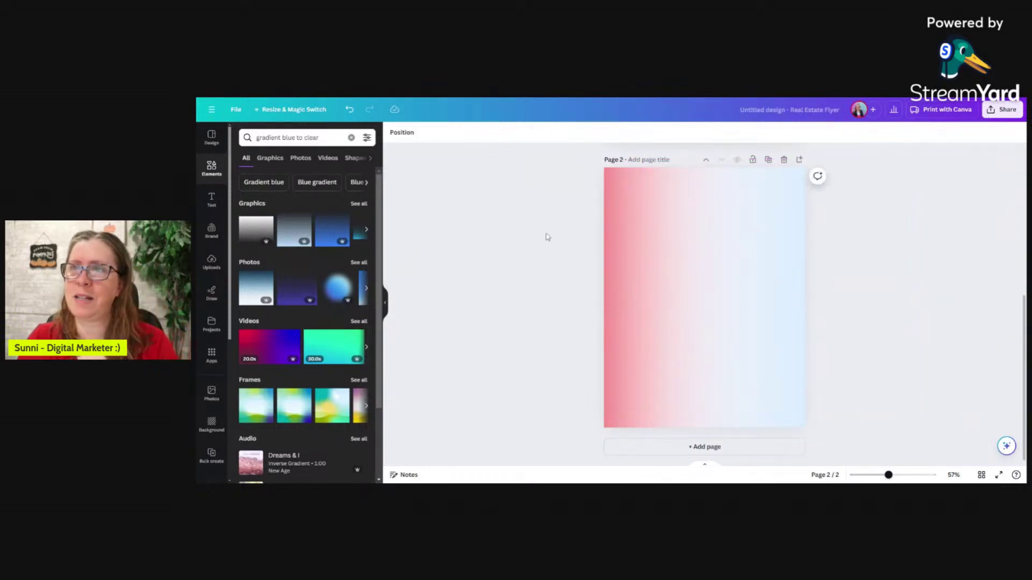
left_click_drag(731, 266, 758, 267)
left_click(532, 221)
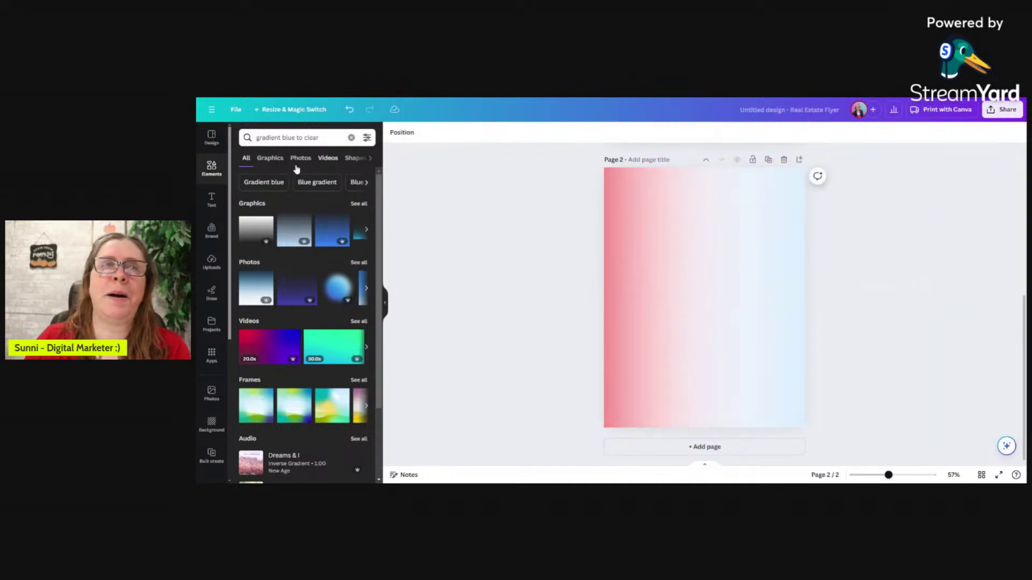
Search the elements for "cloud".
left_click_drag(320, 138, 247, 136)
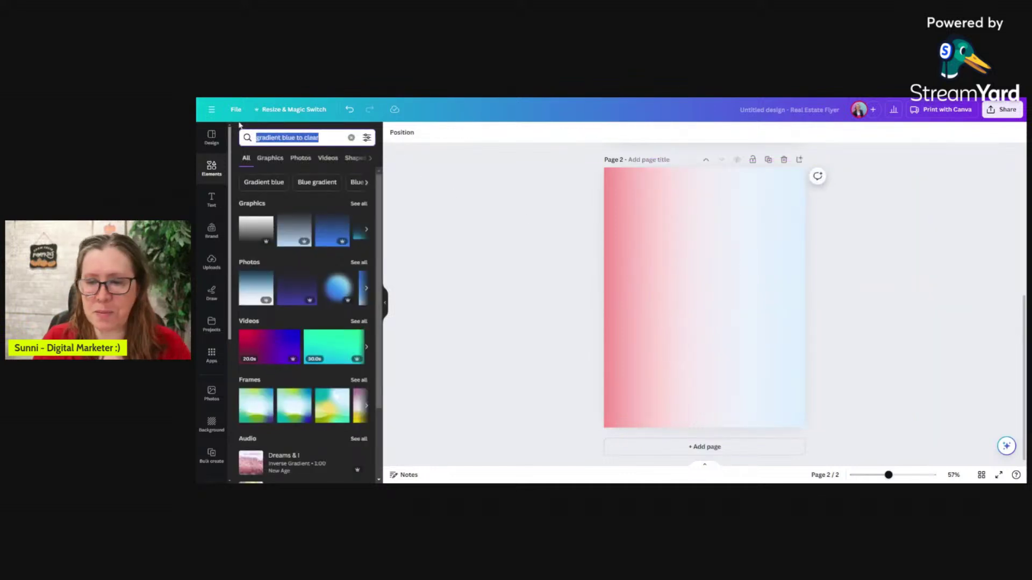
type("cklouds")
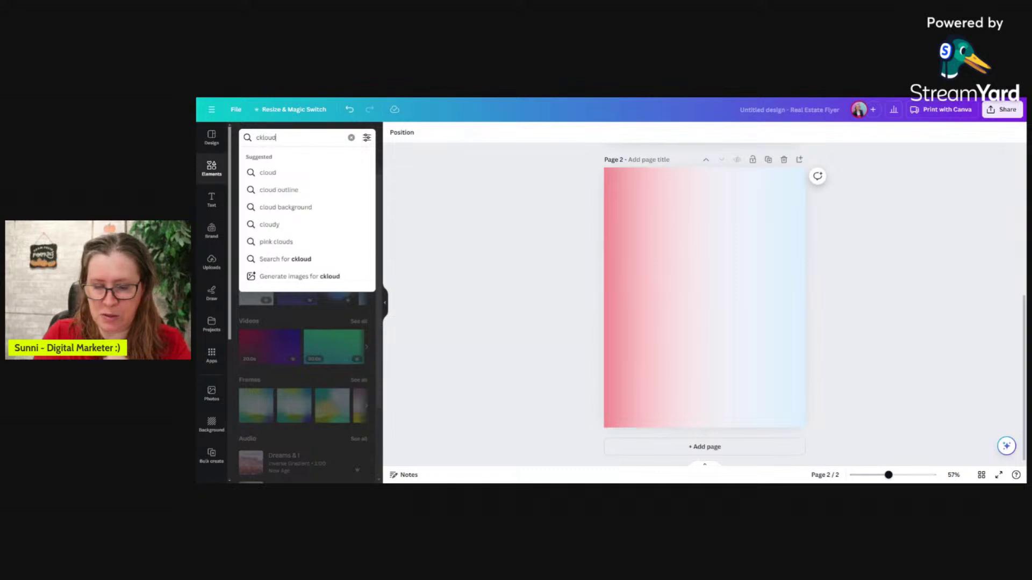
key("Return")
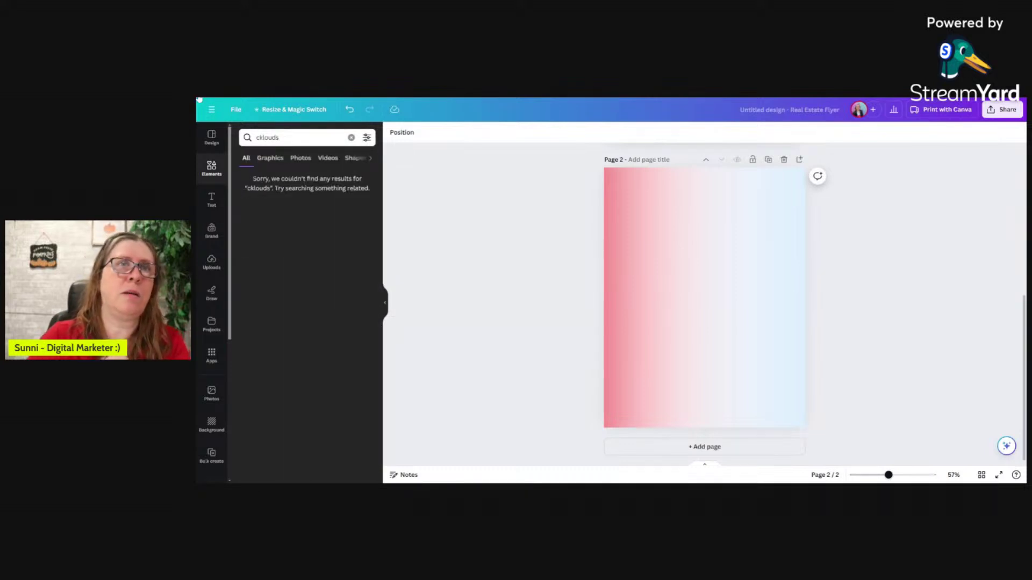
left_click_drag(281, 138, 229, 136)
type("c")
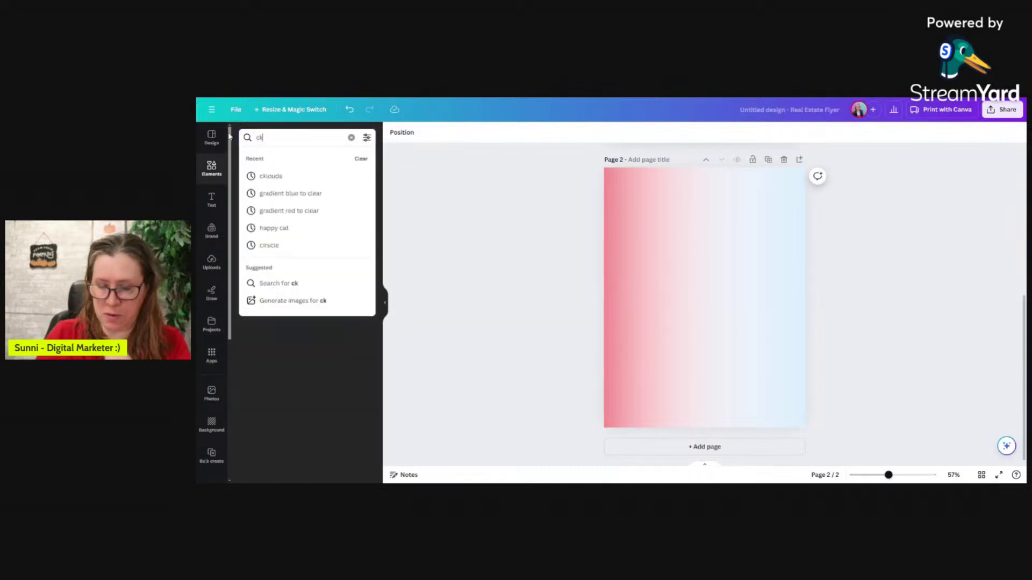
type("loud")
key("Return")
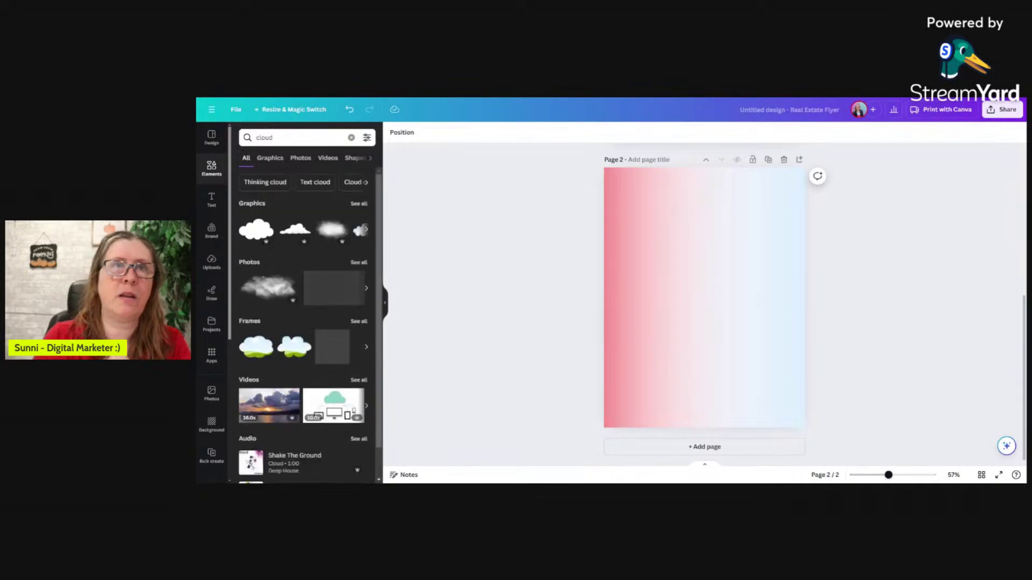
Add the soft white cloud graphic and enlarge it to cover the upper half of page 2.
left_click(332, 229)
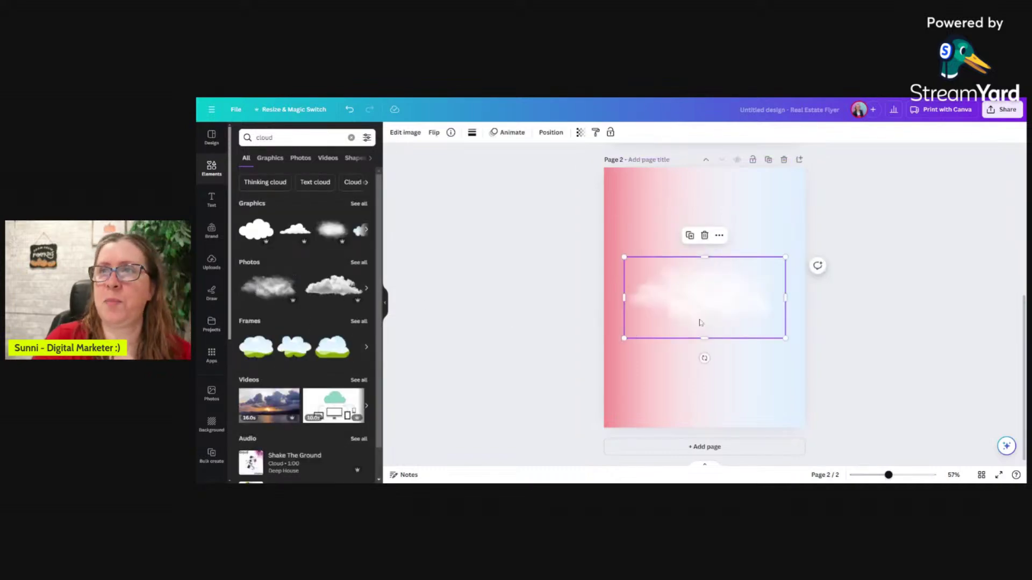
left_click_drag(701, 305, 691, 235)
left_click_drag(611, 268, 466, 320)
left_click_drag(661, 299, 726, 274)
Set the cloud's transparency to 26 and place a copy of it over the lower half of page 2.
left_click(580, 134)
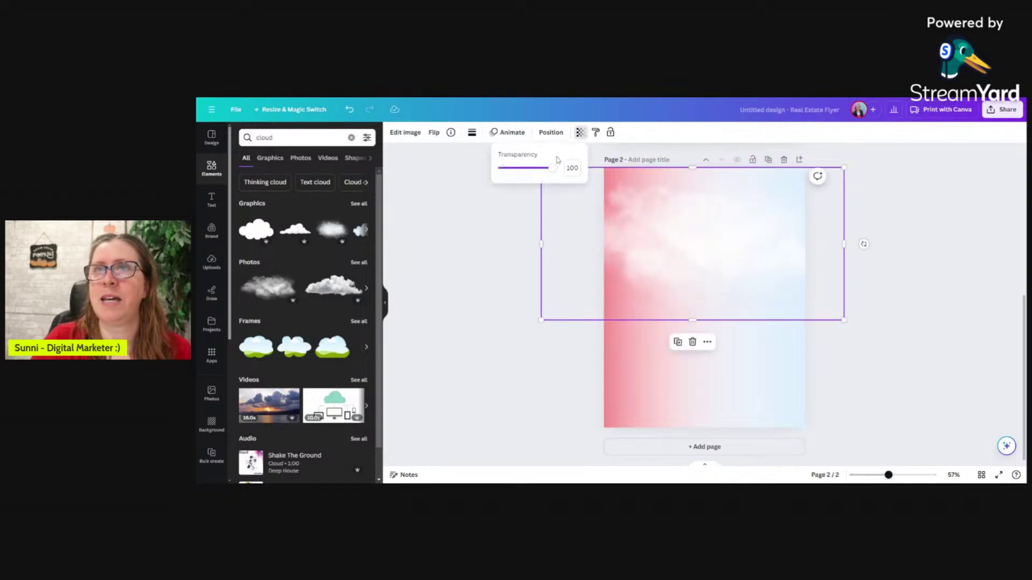
left_click_drag(554, 168, 516, 169)
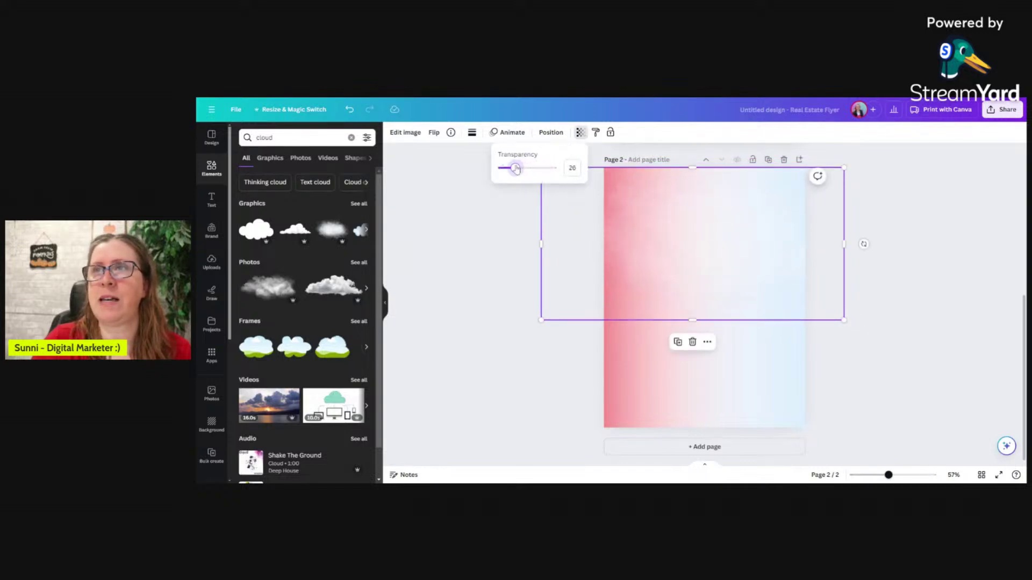
left_click_drag(724, 246, 697, 350)
left_click(661, 348)
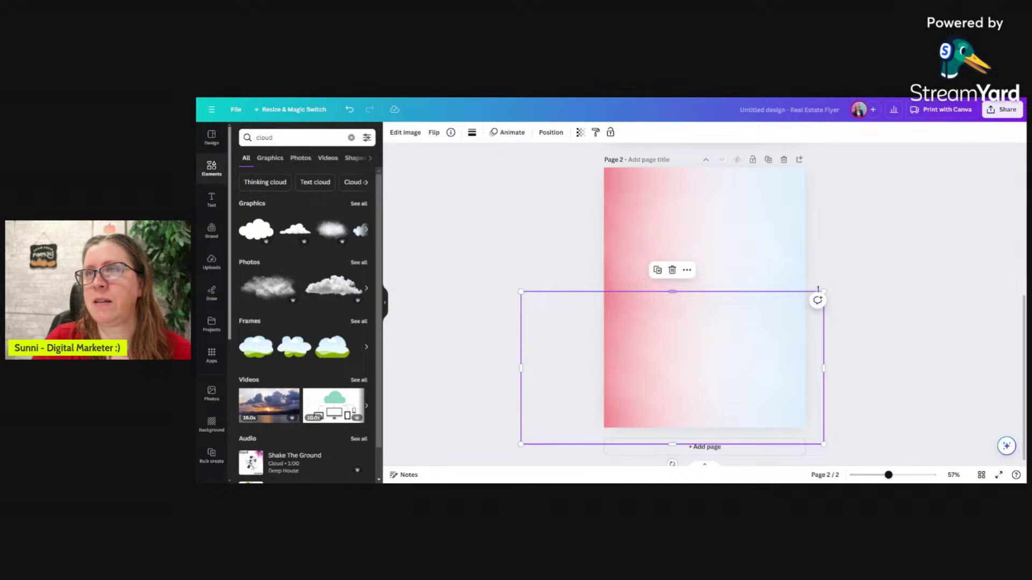
Enlarge the lower cloud slightly and shift it left so it extends past the left edge of page 2.
left_click_drag(824, 290, 886, 250)
left_click(595, 335)
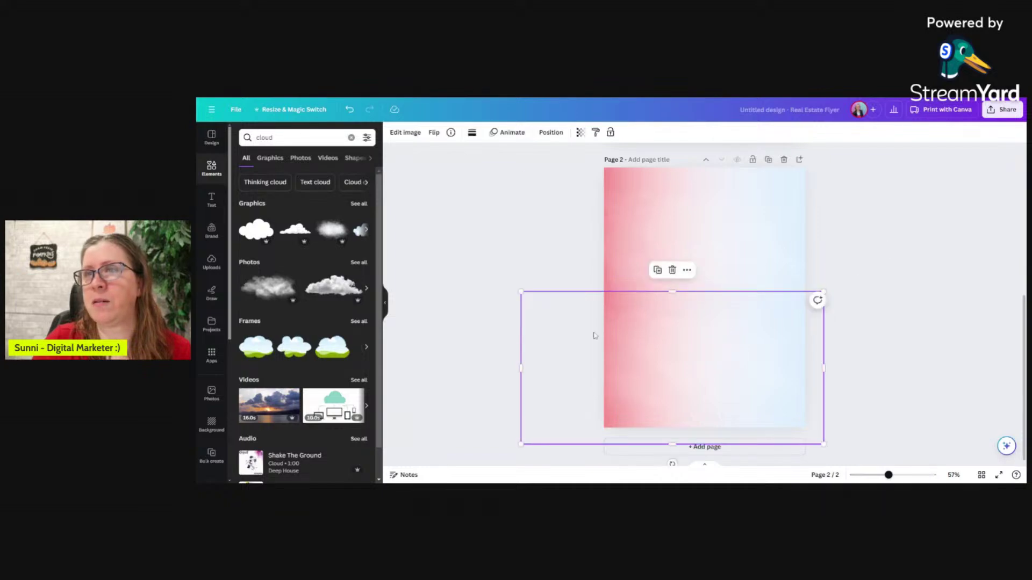
left_click_drag(521, 291, 476, 269)
left_click_drag(518, 311, 500, 304)
left_click(876, 257)
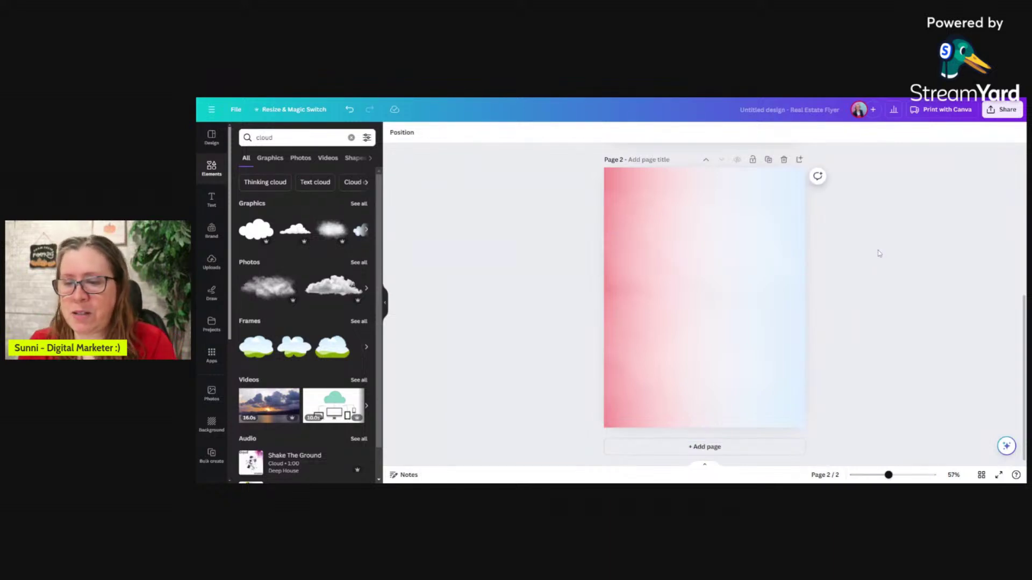
Move the upper cloud up and left past the page edge, and shift the blue gradient slightly right.
left_click_drag(647, 253, 633, 231)
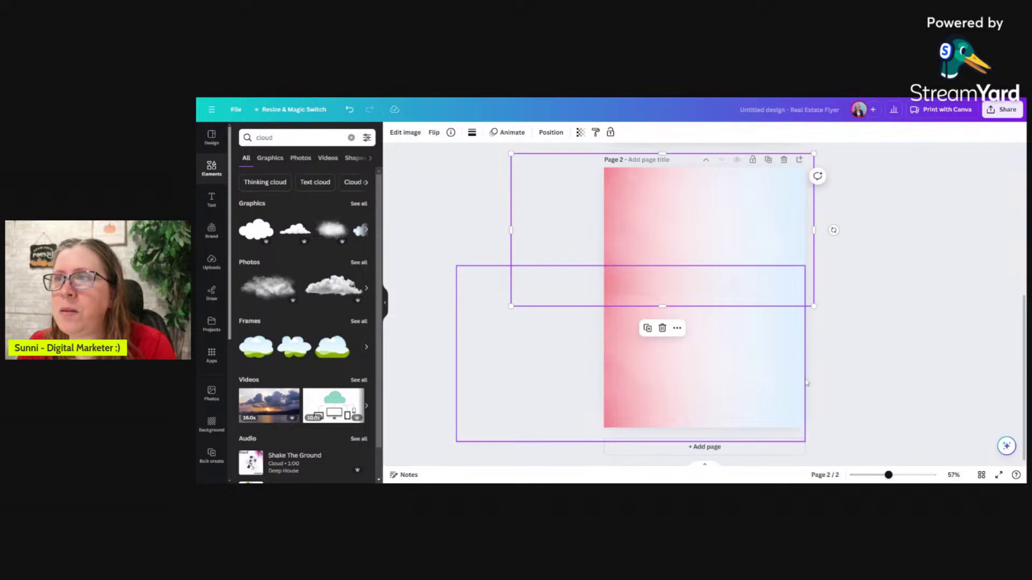
left_click(806, 383)
left_click(802, 377)
left_click_drag(784, 239, 734, 236)
left_click(791, 255)
left_click_drag(793, 258, 813, 251)
Flip the upper cloud and reposition it over the upper-left corner of page 2.
left_click(638, 250)
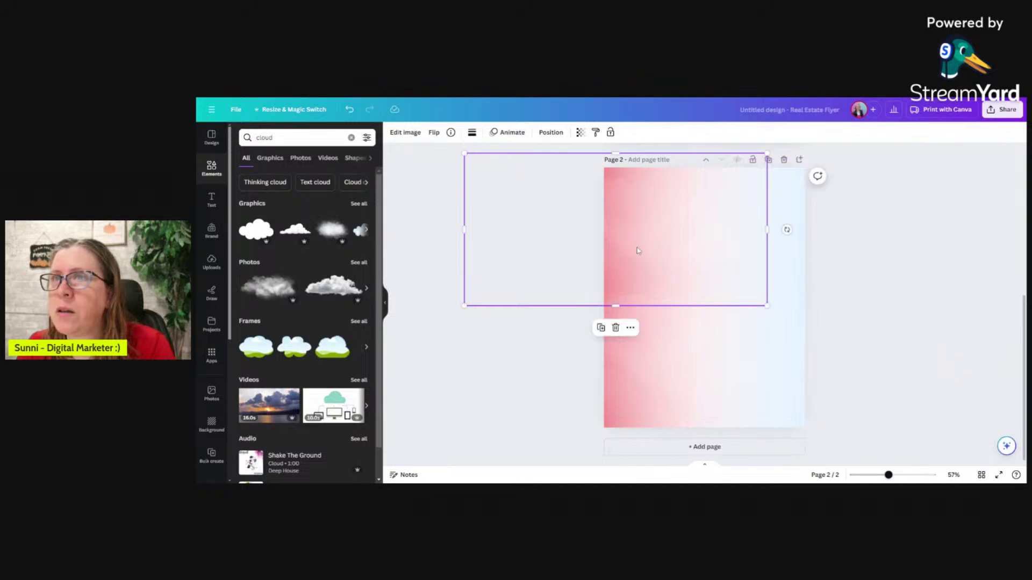
left_click_drag(651, 237, 659, 235)
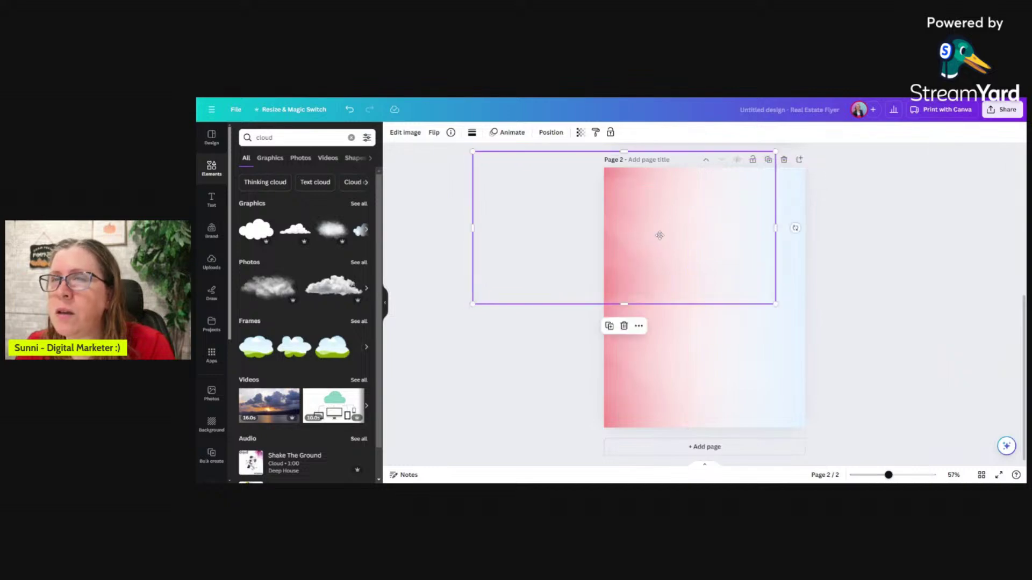
left_click(434, 132)
left_click(640, 202)
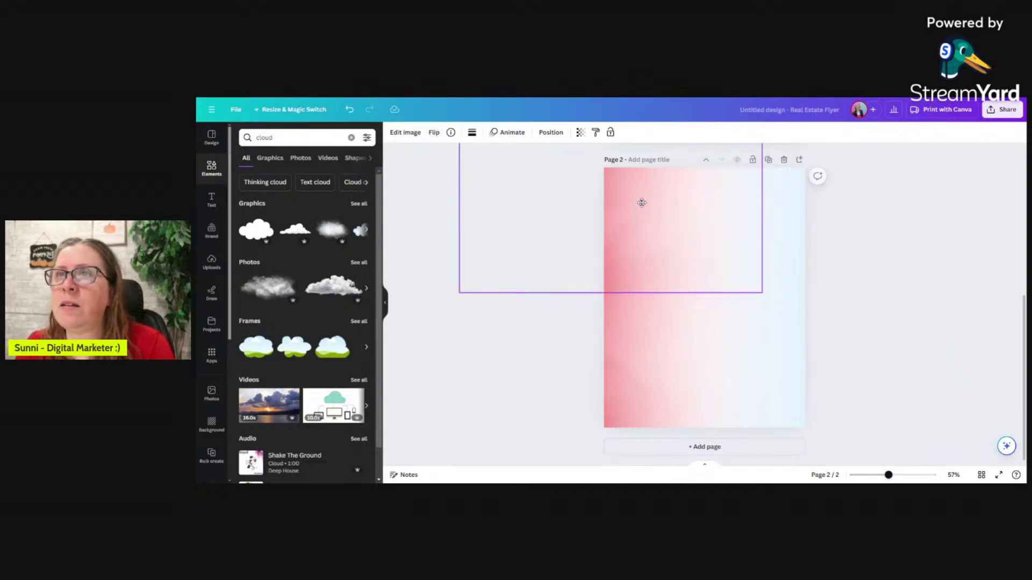
Enlarge the lower cloud beyond the full width of page 2 and adjust its position over the lower half.
left_click(756, 361)
left_click_drag(756, 361, 730, 364)
left_click_drag(783, 274, 852, 240)
mouse_move(771, 325)
left_mouse_down()
mouse_move(748, 343)
mouse_move(753, 332)
left_mouse_up()
left_click(907, 347)
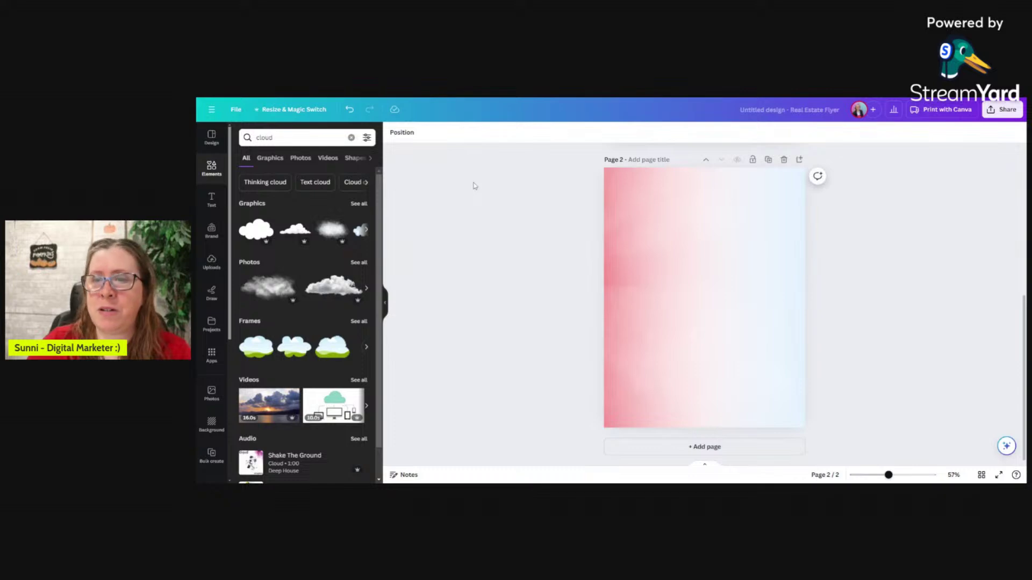
Clear the elements search term and move the page with the clouds and separate gradients up to become page 1.
left_click(245, 137)
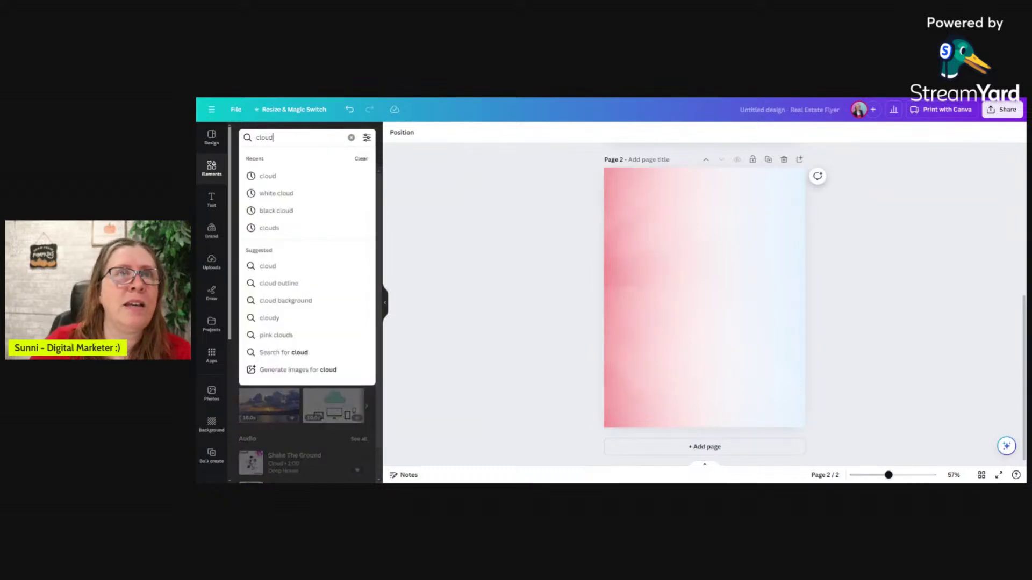
key("BackSpace")
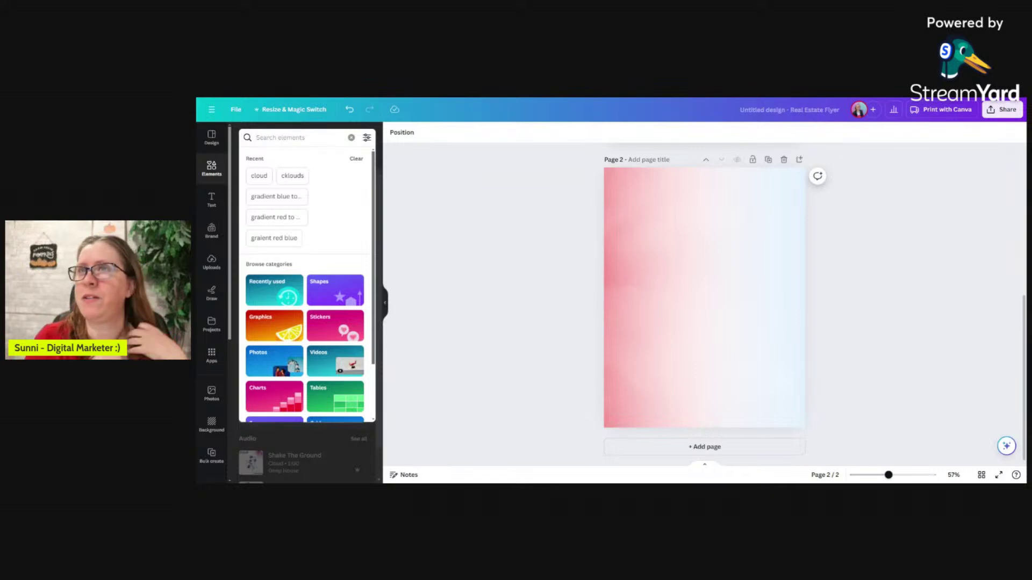
left_click(706, 160)
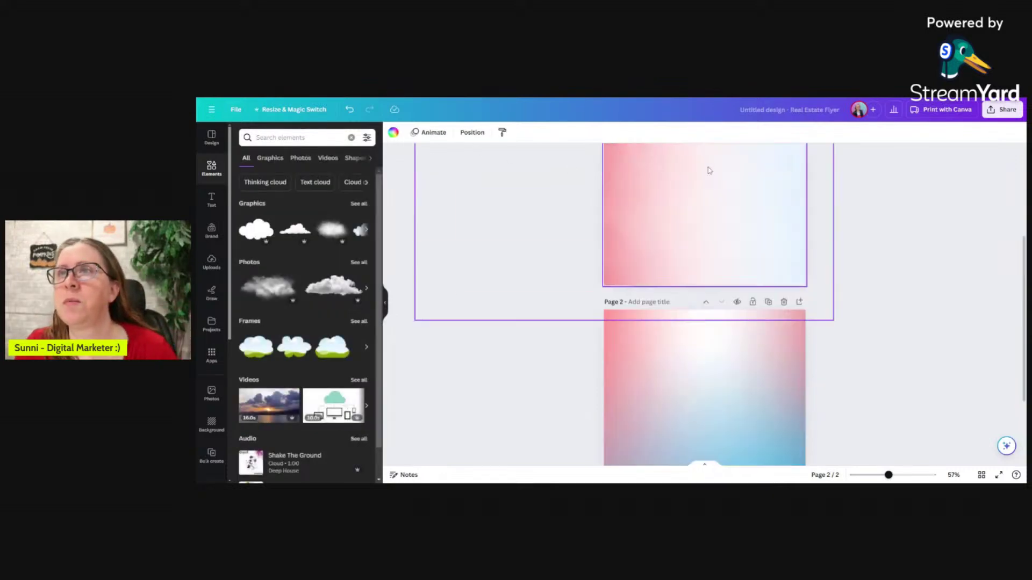
left_click(701, 290)
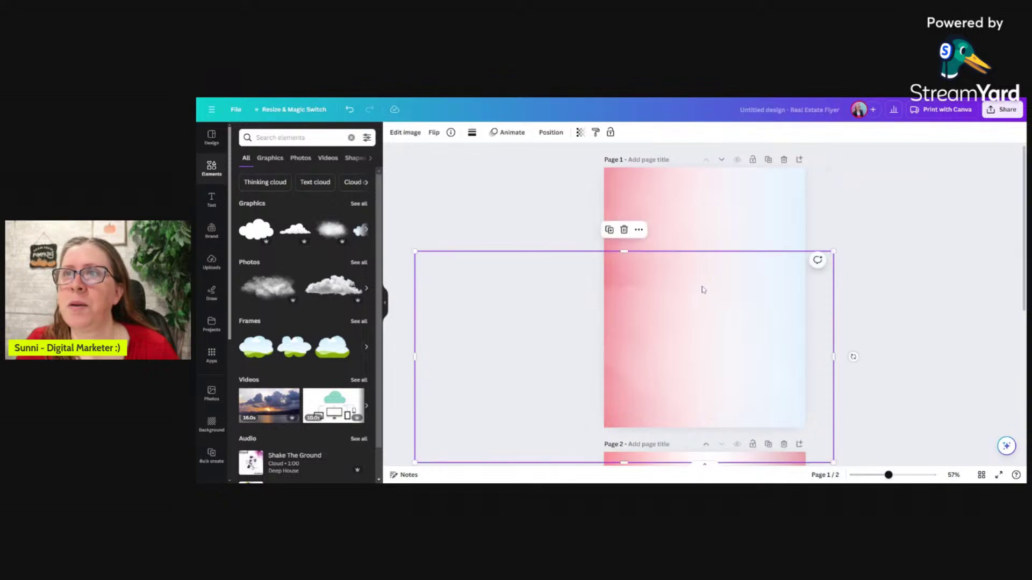
Search the elements for "fourth of july" graphics and place the Happy 4th of July lettering at the top centre of page 1.
left_click(532, 191)
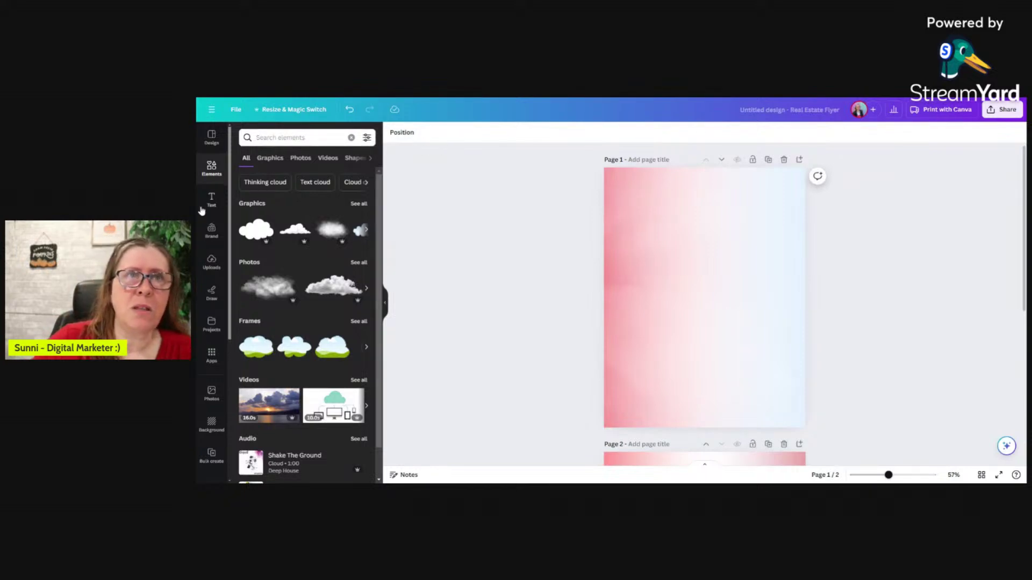
left_click(211, 168)
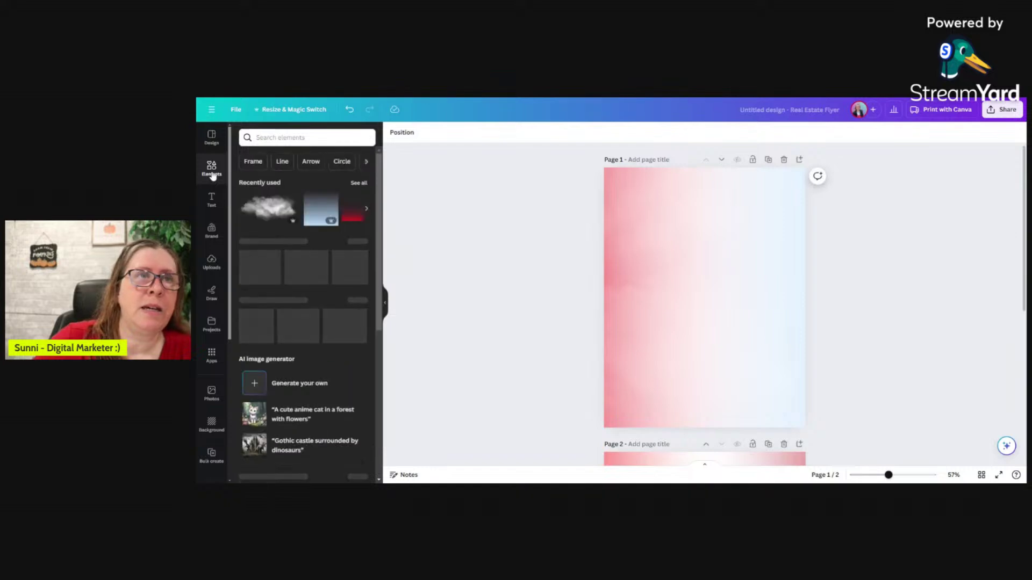
left_click(291, 137)
type("fo")
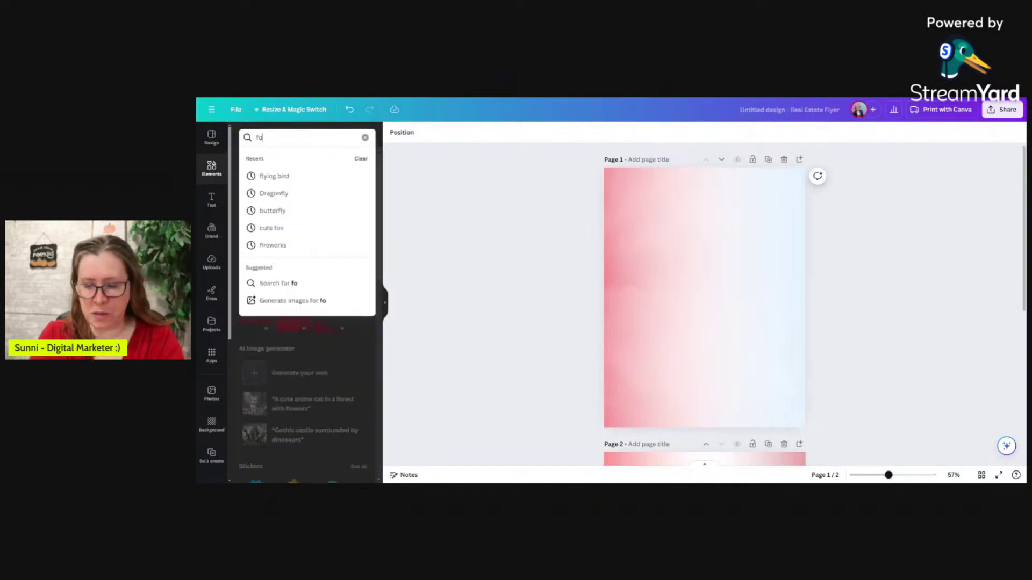
type("urth of july")
key("Return")
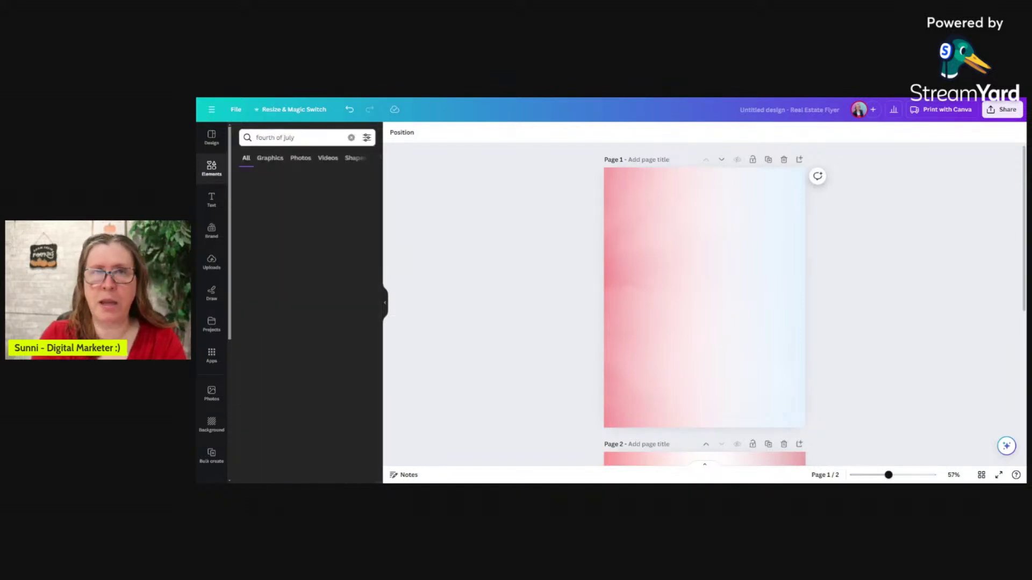
left_click(270, 159)
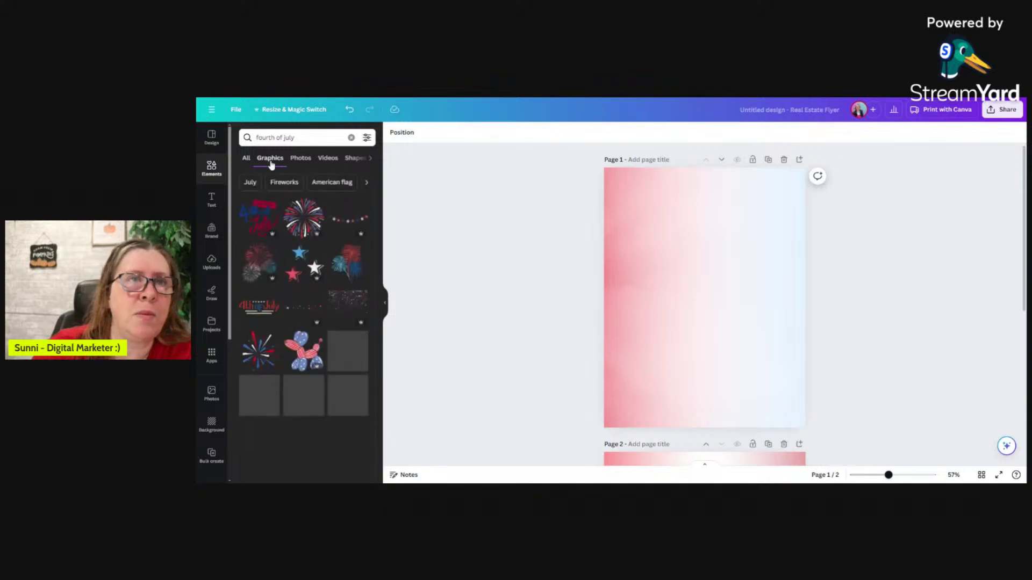
left_click(261, 217)
left_click_drag(746, 262, 715, 188)
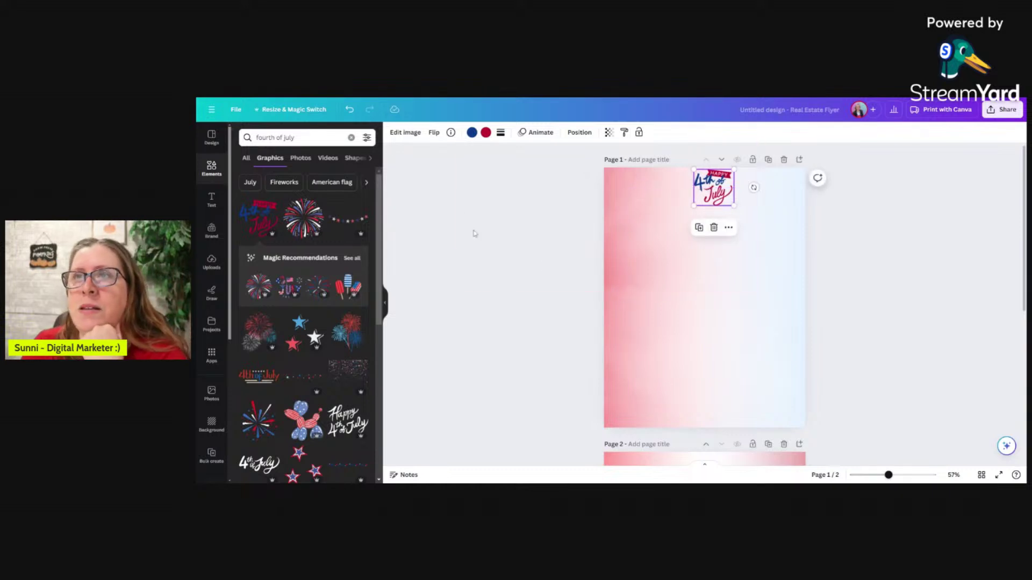
Show the margins and the rulers and guides for the flyer design.
left_click(701, 256)
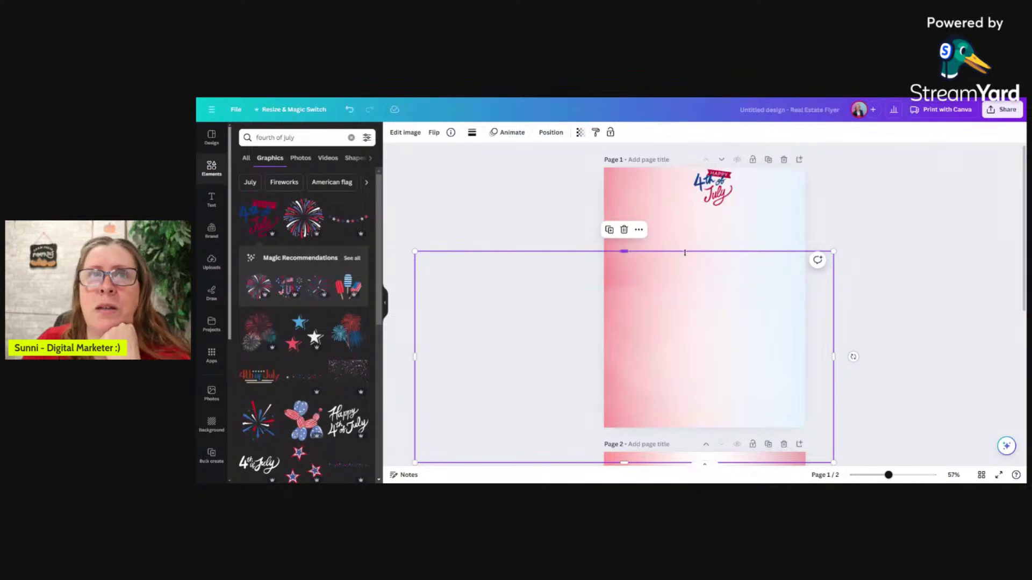
left_click(236, 113)
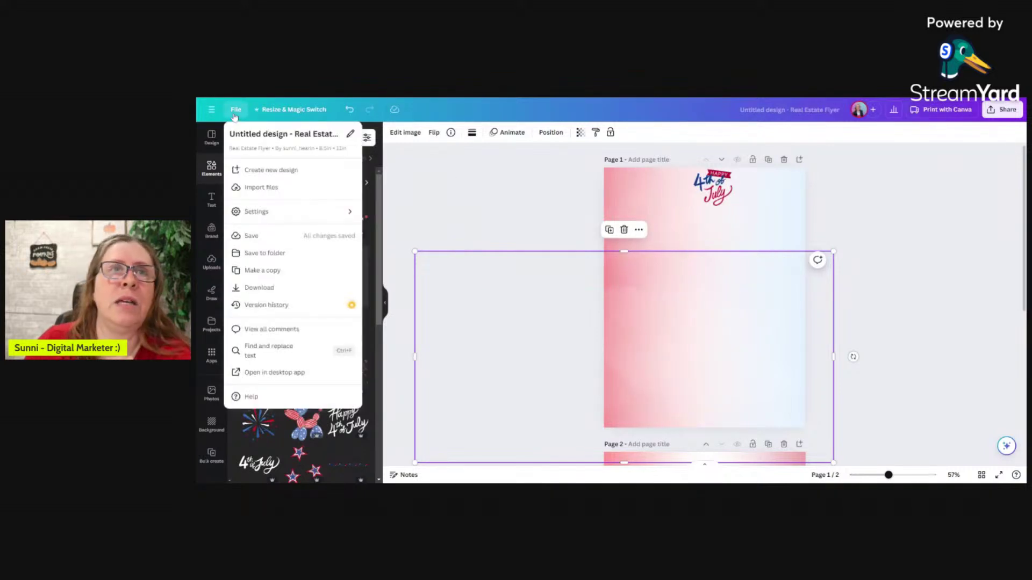
mouse_move(257, 212)
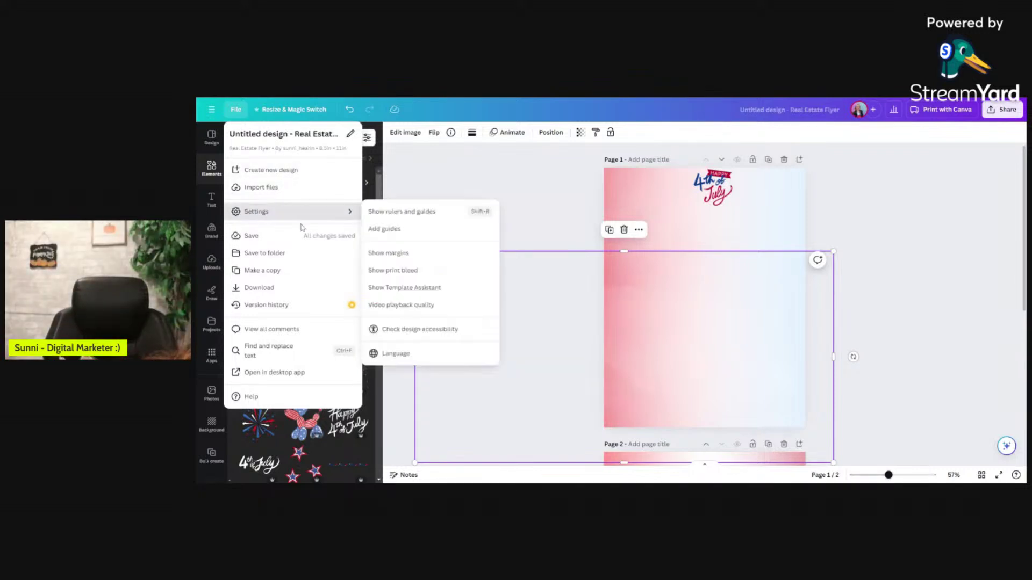
left_click(388, 253)
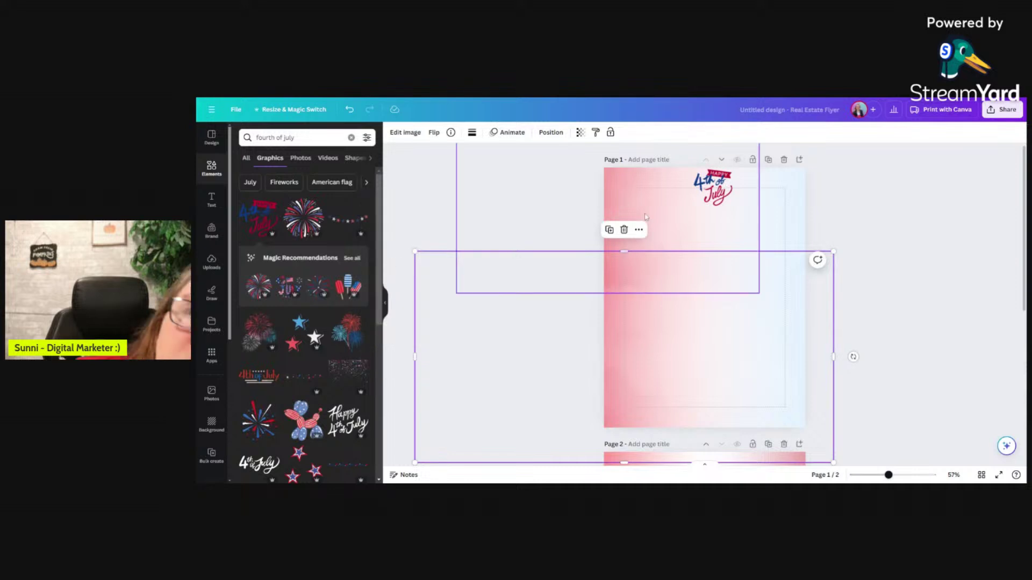
left_click(236, 110)
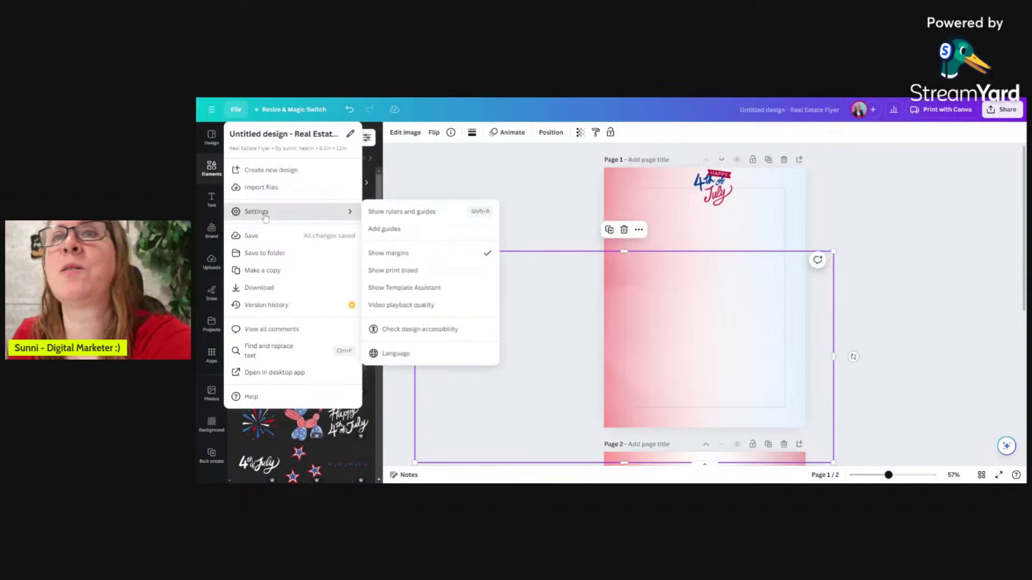
left_click(397, 212)
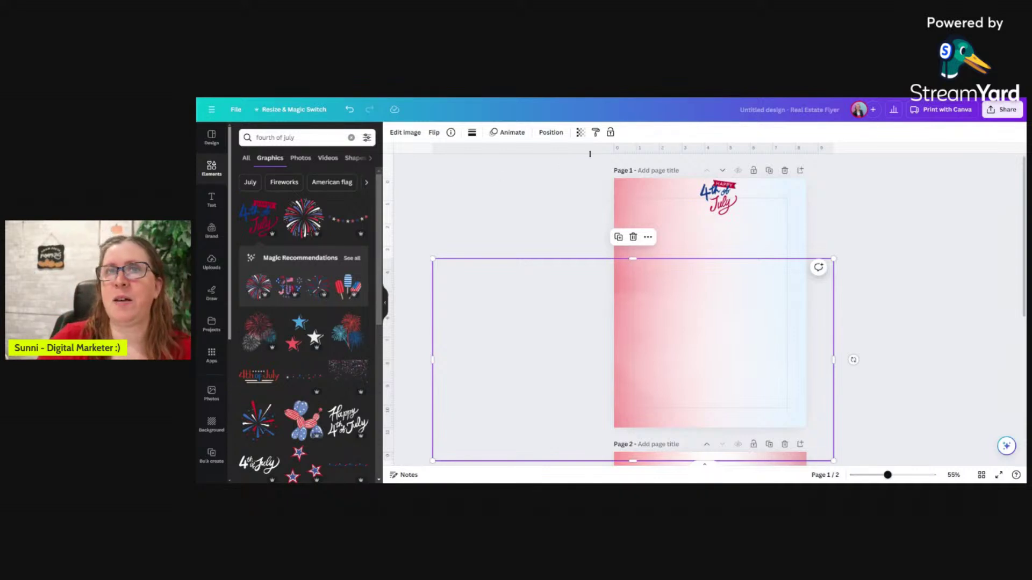
Place two horizontal and two vertical guides along the four margin lines of page 1.
left_click_drag(590, 149, 593, 197)
left_click_drag(593, 154, 628, 398)
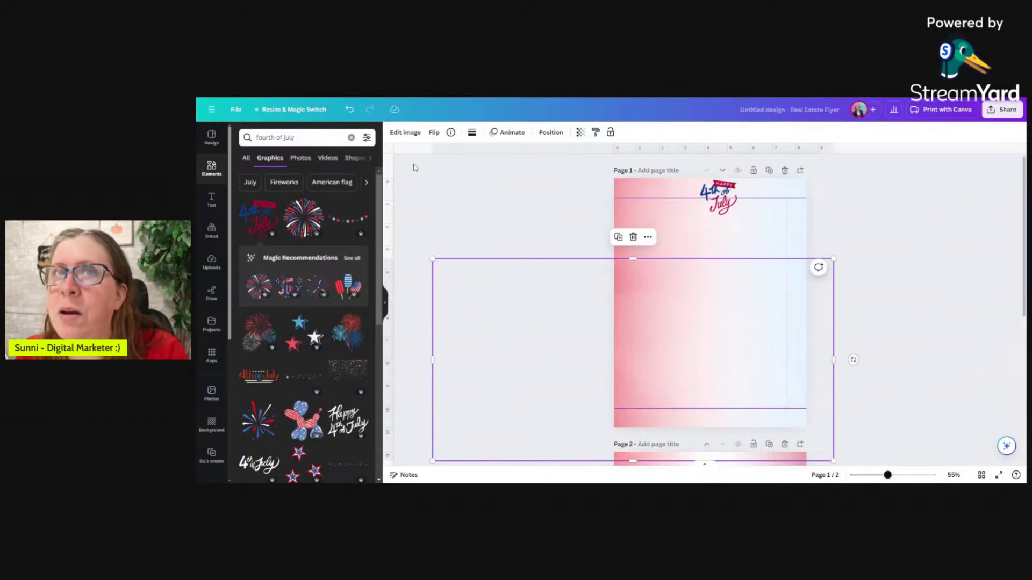
left_click_drag(393, 194, 632, 199)
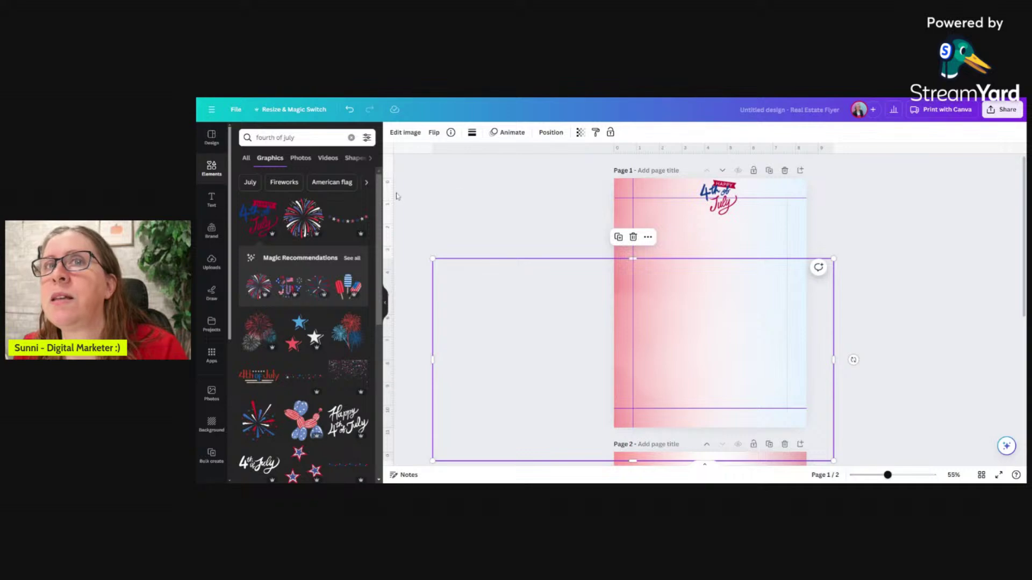
left_click_drag(394, 192, 786, 219)
left_click(871, 222)
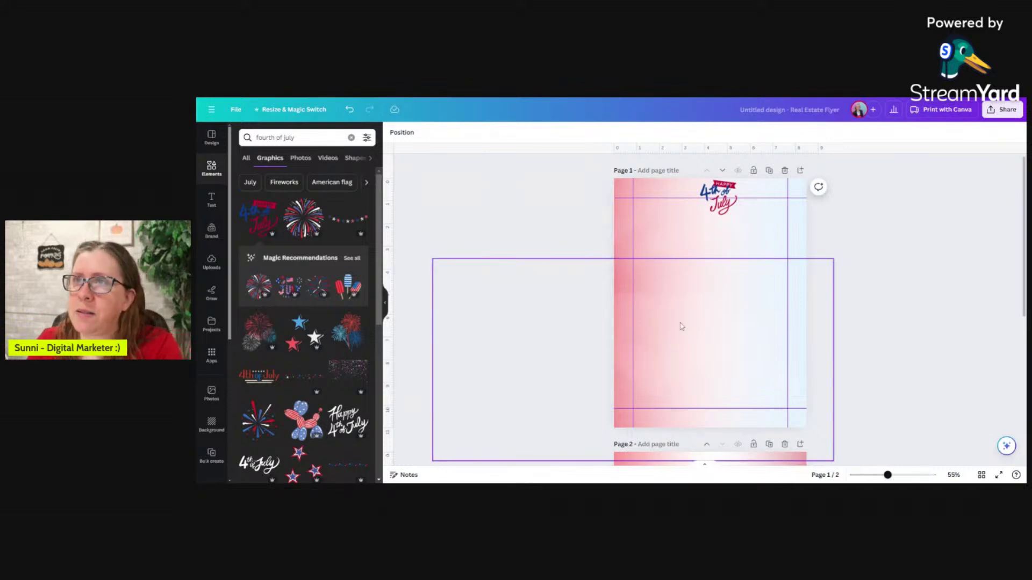
Resize the Happy 4th of July lettering and shift it slightly left along the top edge of page 1.
left_click_drag(680, 326, 705, 219)
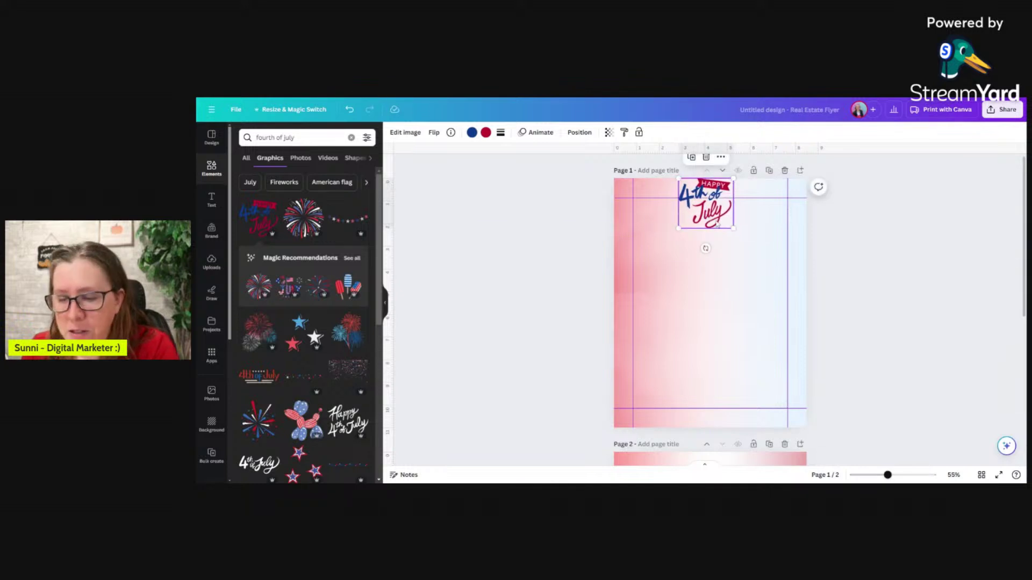
left_click_drag(725, 218, 722, 214)
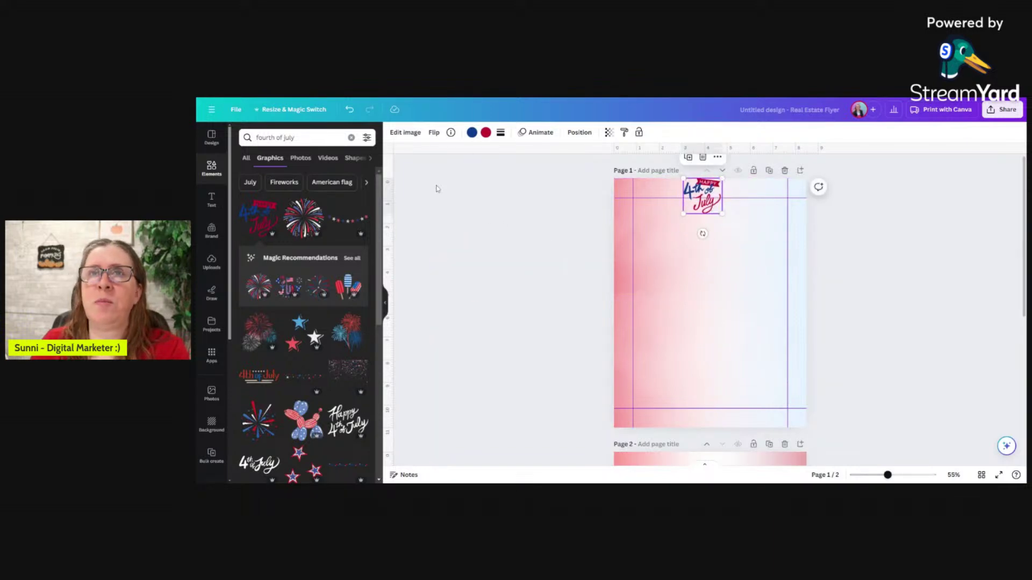
left_click(405, 180)
Search the graphics for "rectangle" and add a plain white rectangle to page 1.
left_click(275, 138)
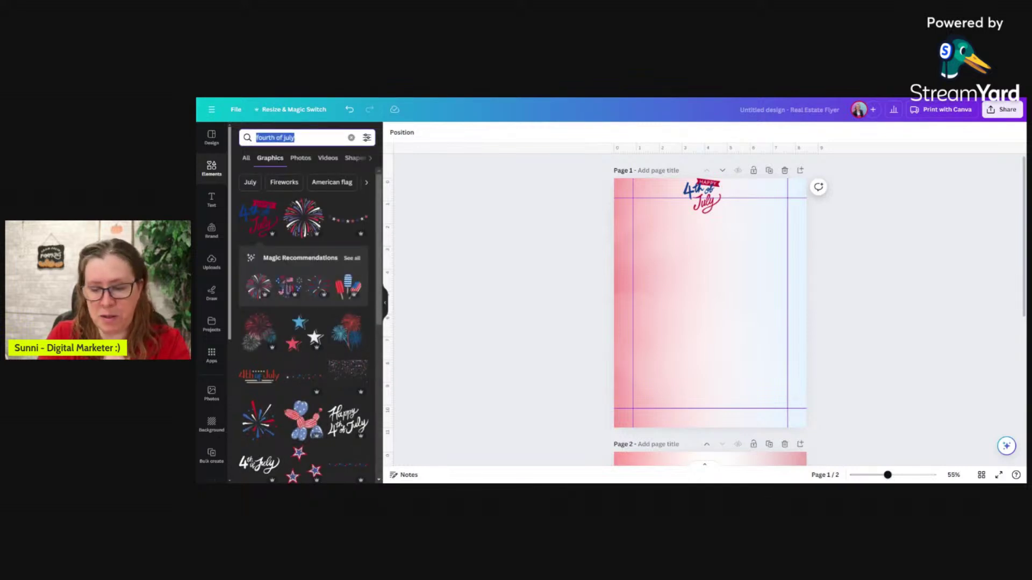
type("rec")
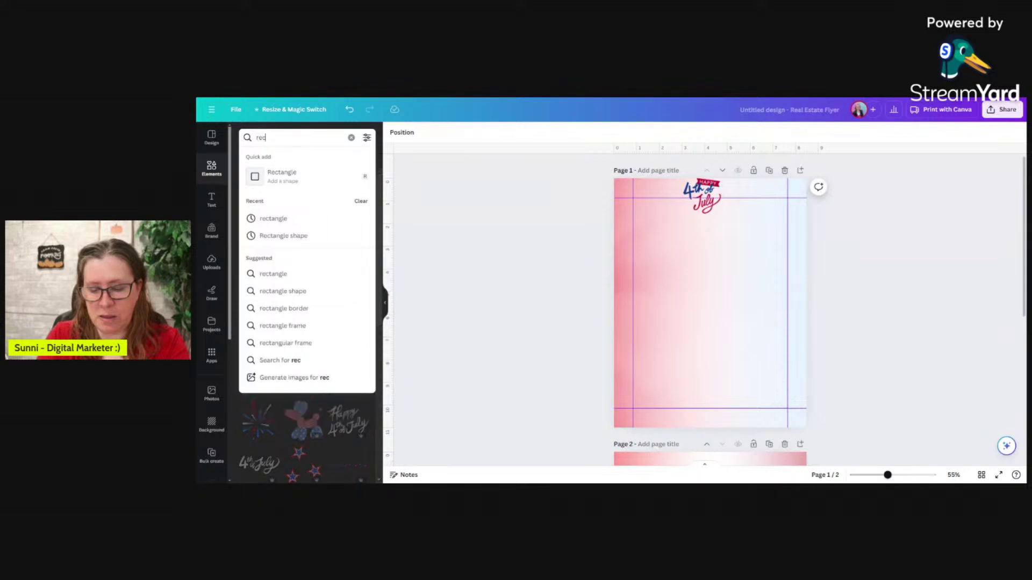
type("tangle")
key("Return")
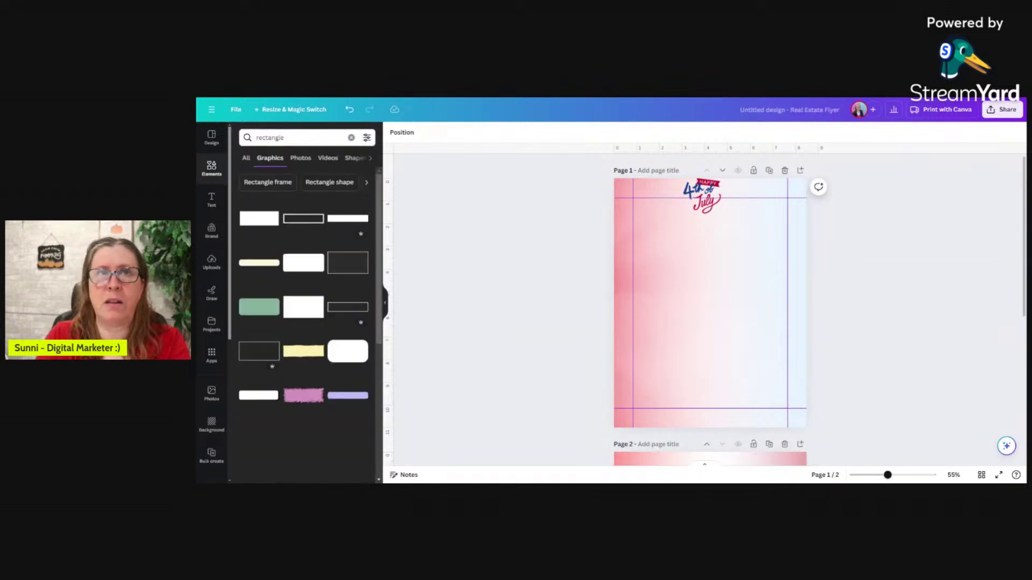
left_click(303, 263)
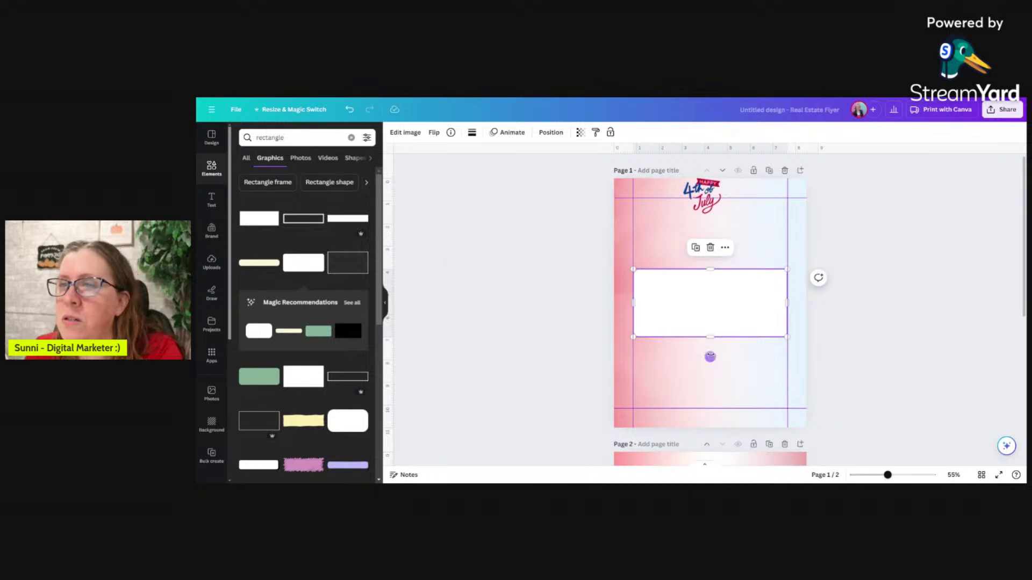
Rotate the white rectangle to -90° and stretch it to fill the area inside the four guides.
left_click_drag(710, 357, 757, 302)
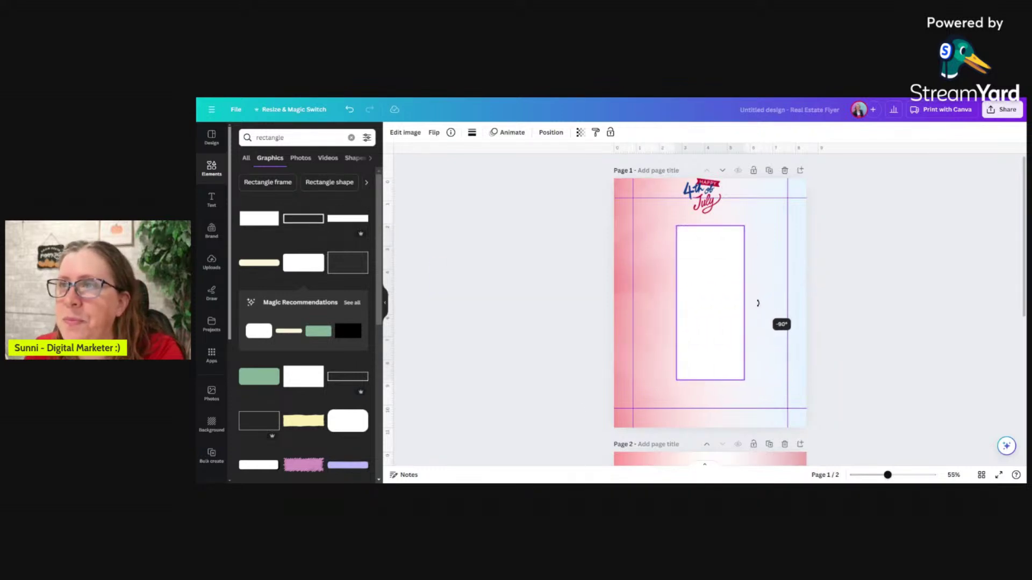
left_click_drag(747, 379, 768, 400)
left_click_drag(676, 316, 633, 316)
left_click_drag(752, 316, 787, 316)
left_click_drag(710, 228, 711, 200)
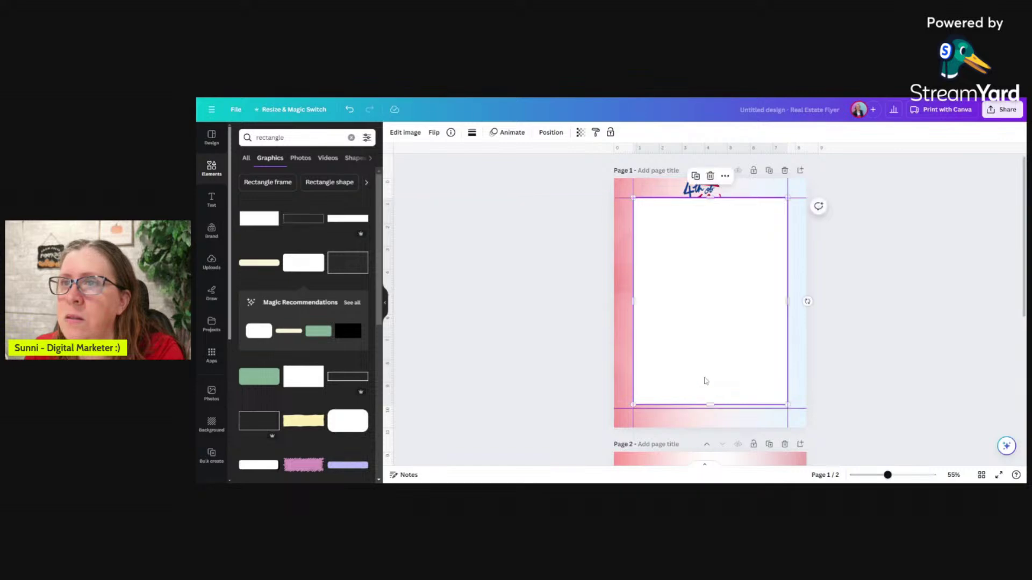
left_click_drag(711, 404, 708, 407)
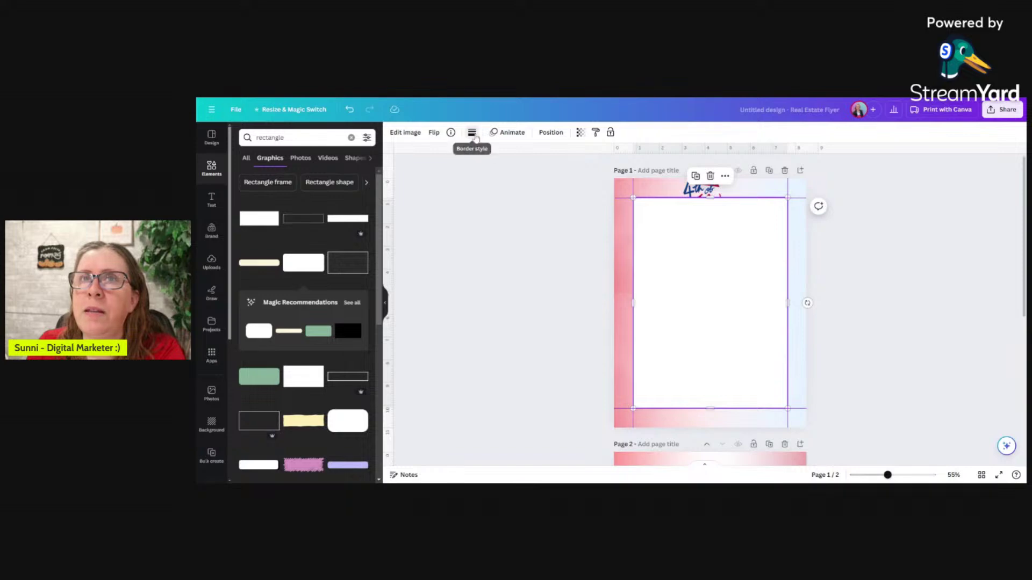
Give the white rectangle a solid border with weight 3 and adjust its corner rounding.
left_click(472, 132)
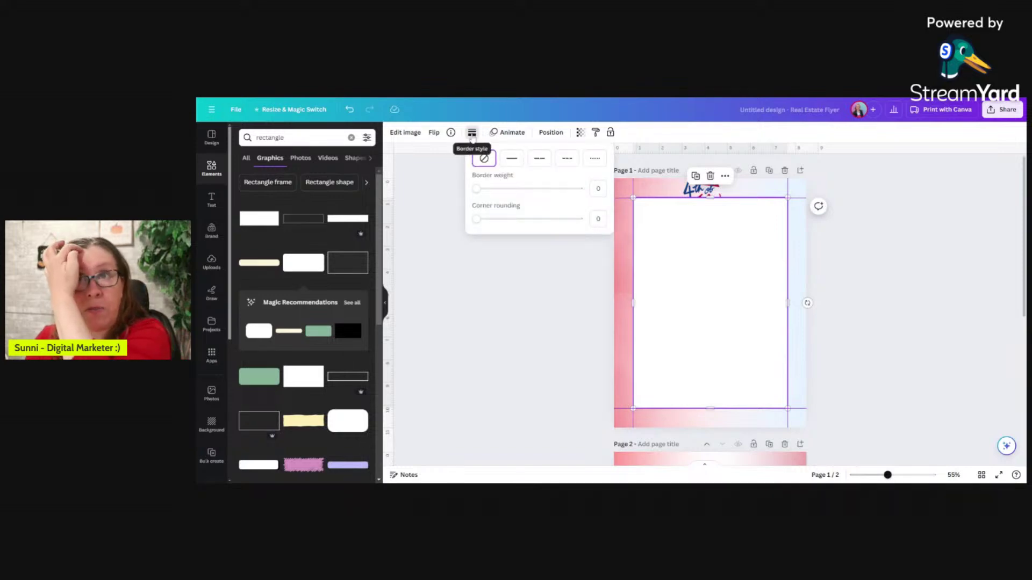
left_click(513, 157)
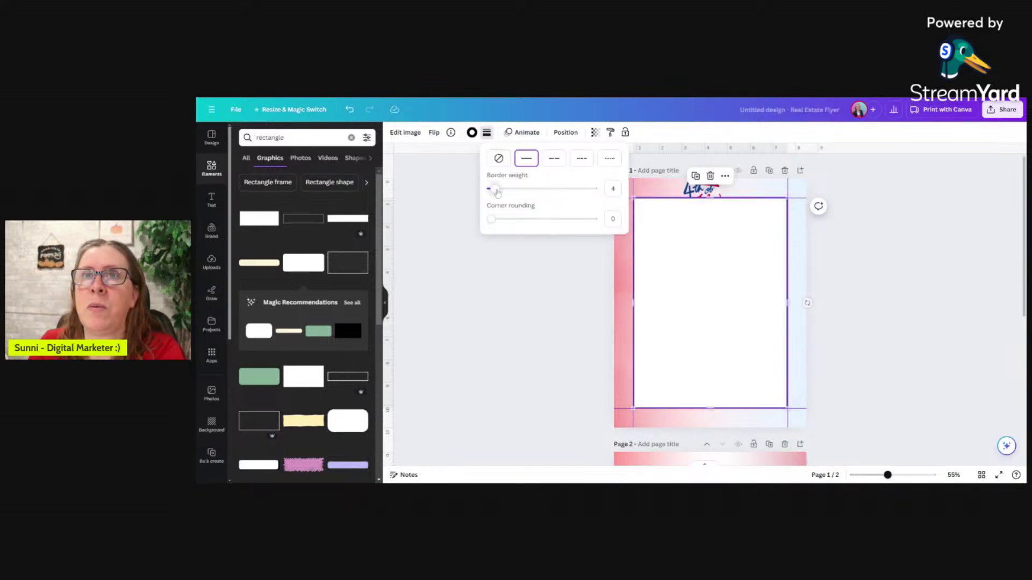
left_click_drag(496, 192, 494, 192)
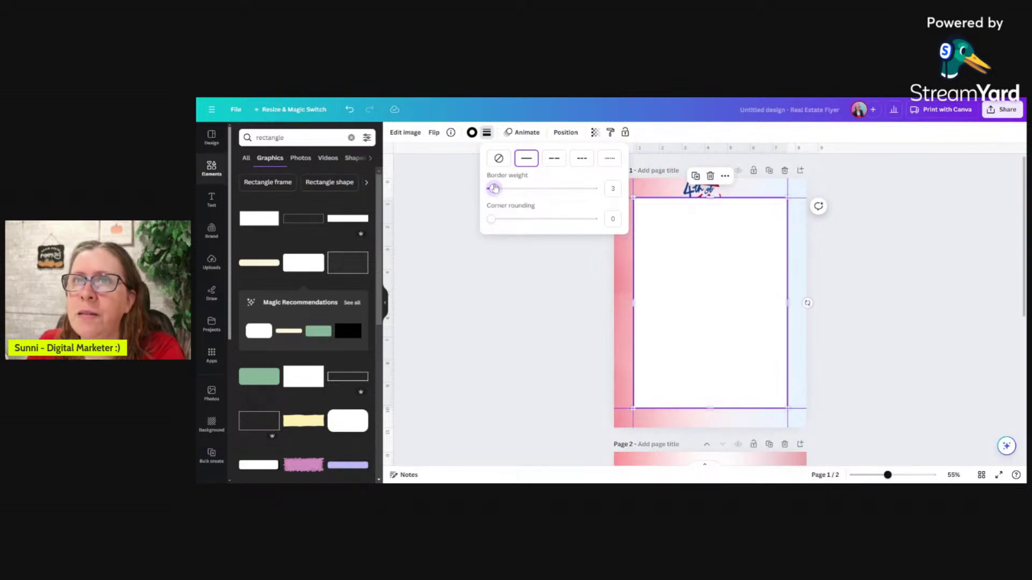
left_click_drag(491, 219, 492, 220)
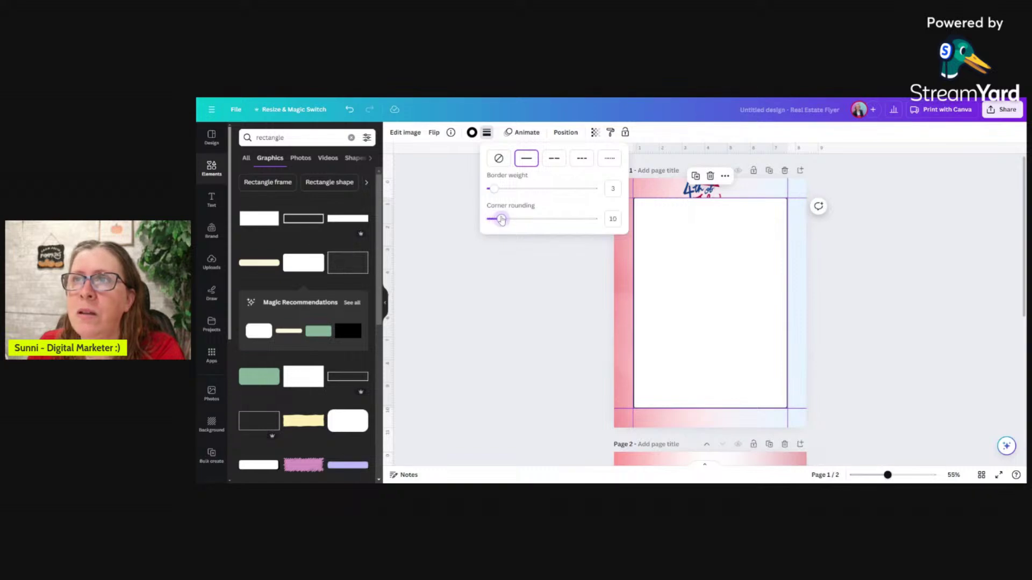
left_click(507, 296)
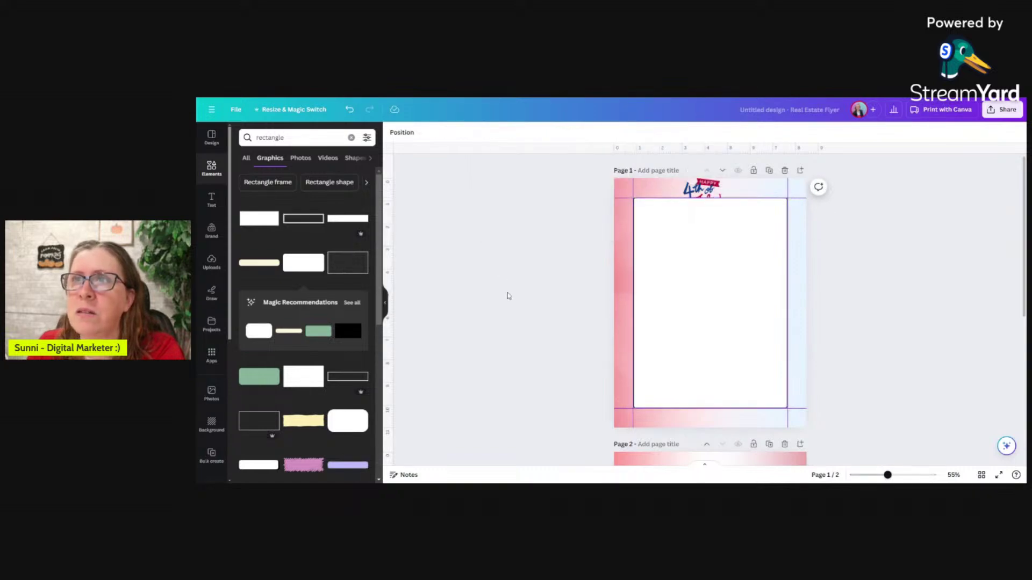
Lock only the position of the white rectangle on page 1.
left_click(693, 234)
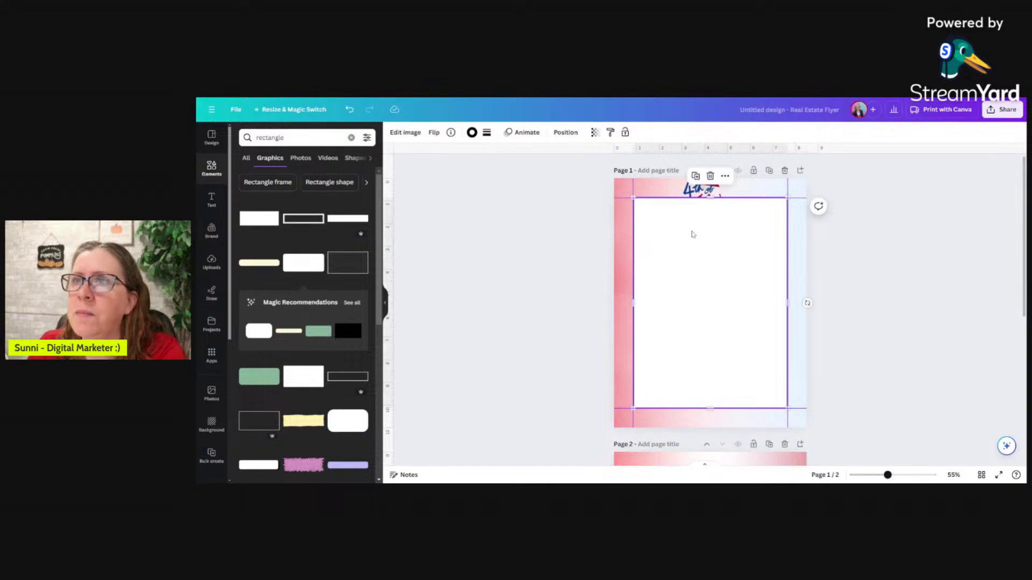
left_click(566, 132)
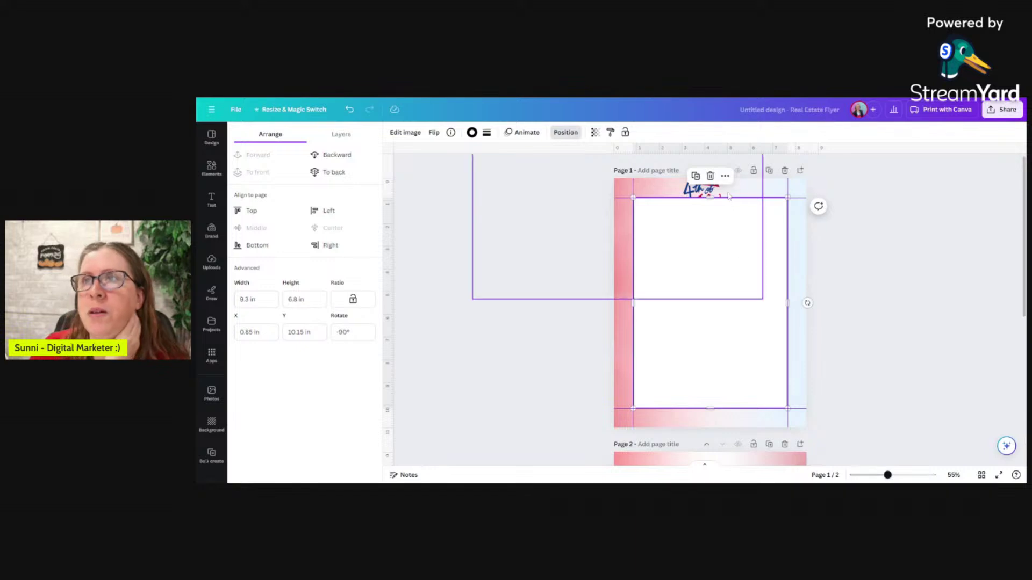
left_click(725, 176)
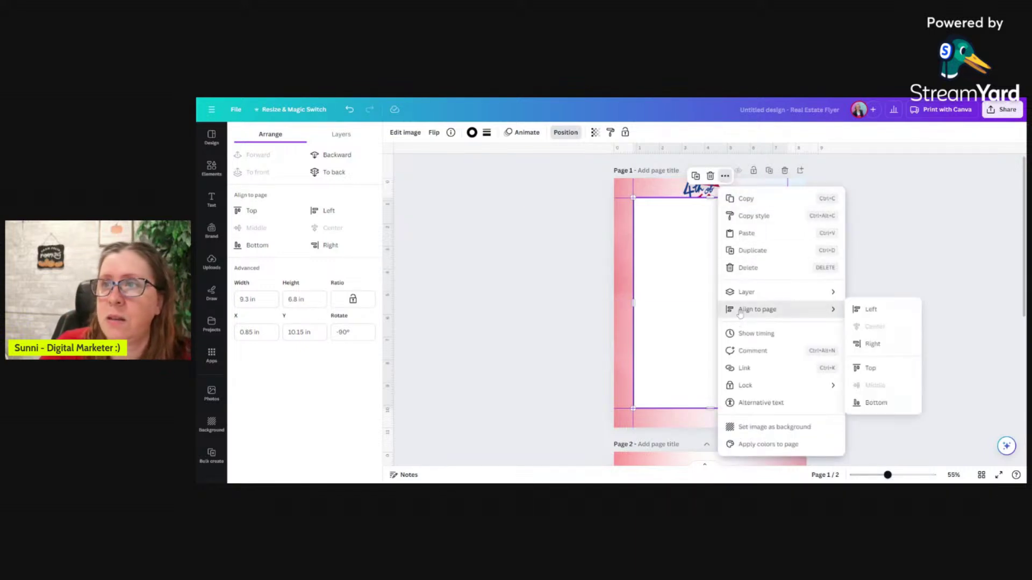
mouse_move(753, 386)
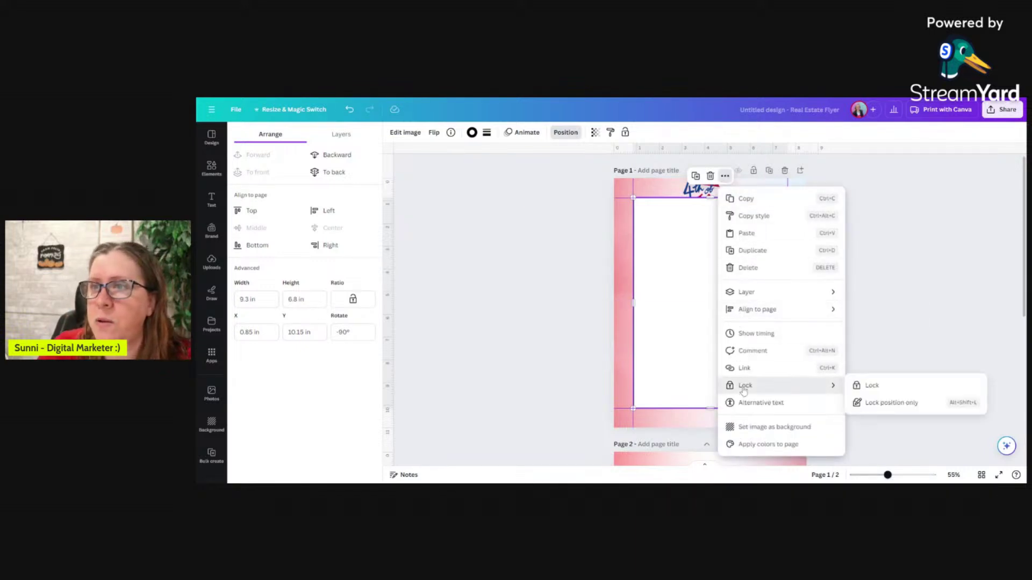
left_click(909, 410)
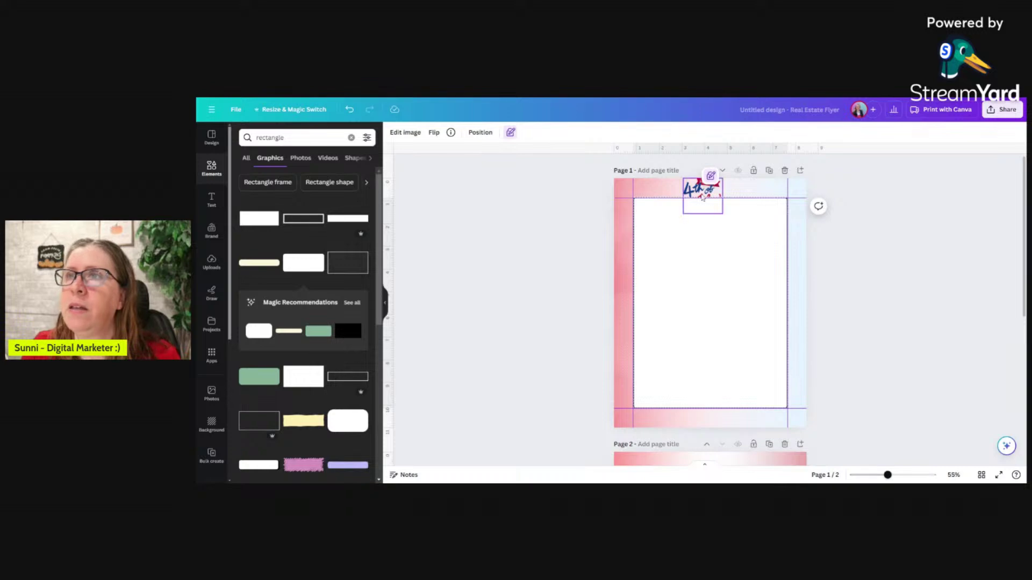
Move the Happy 4th of July lettering to the upper-right corner of page 1.
left_click_drag(698, 188, 776, 189)
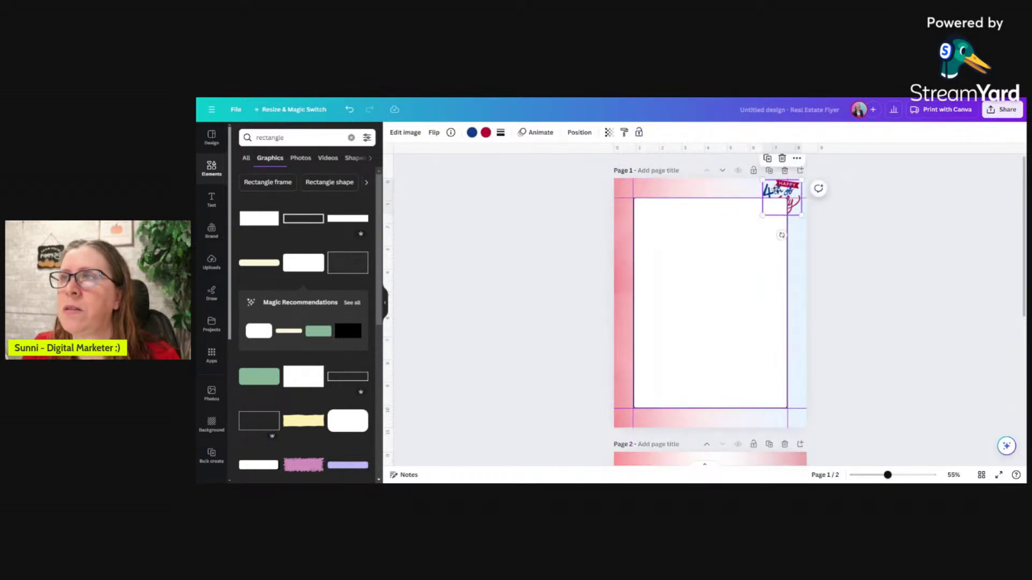
Enlarge the Happy 4th of July lettering slightly and tilt it clockwise in the upper-right corner of page 1.
left_click(579, 132)
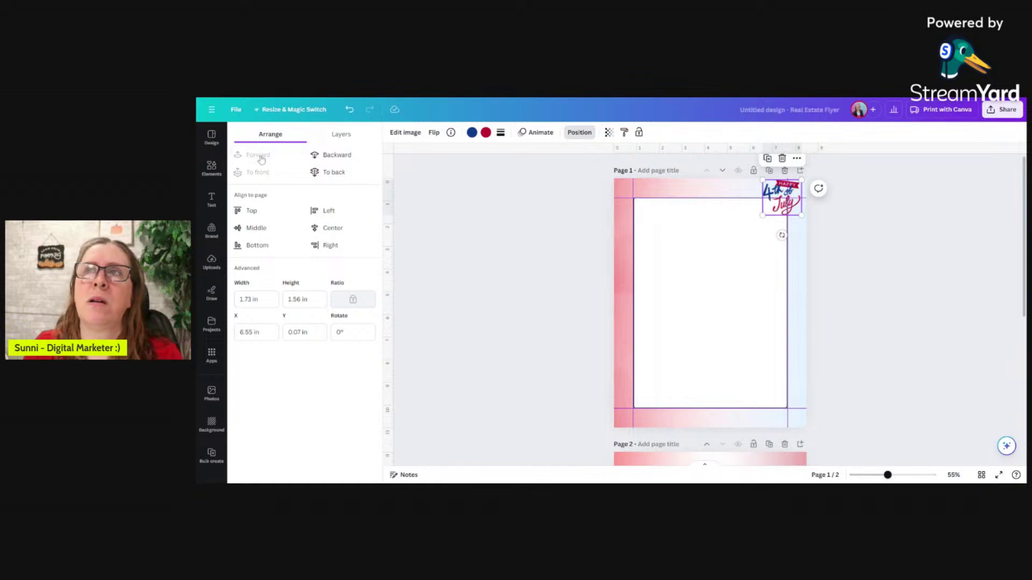
left_click_drag(782, 235, 782, 205)
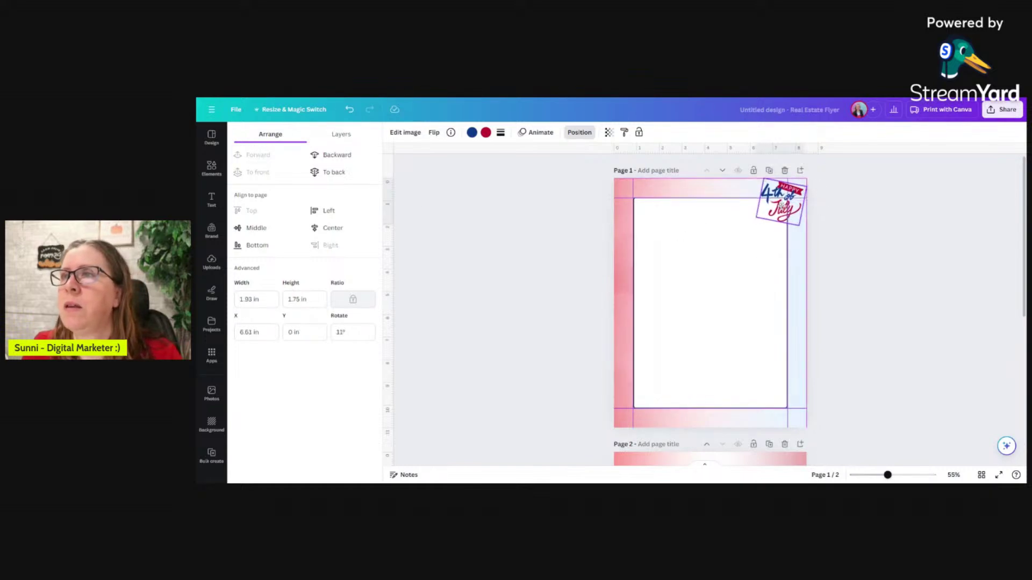
left_click(862, 244)
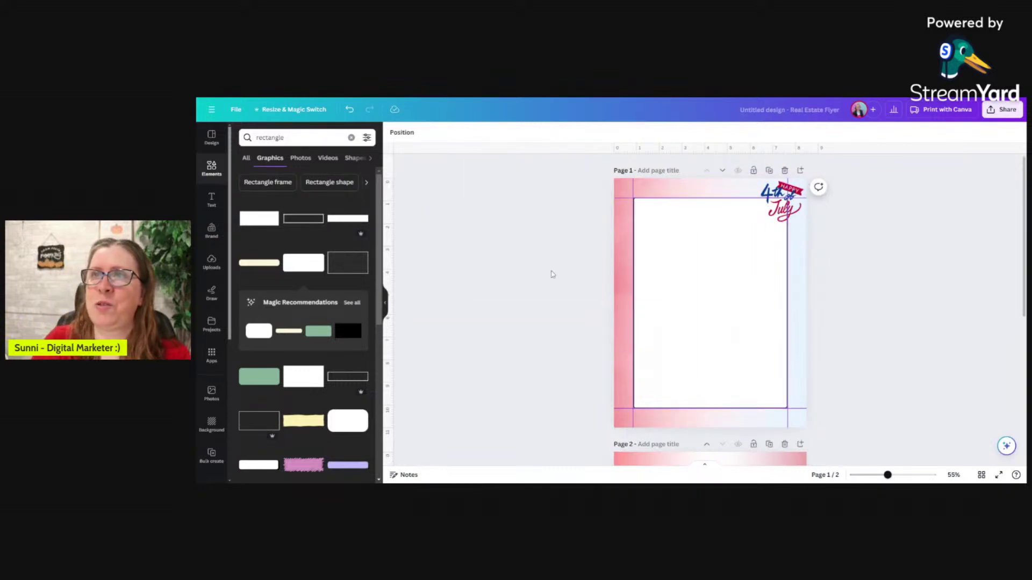
Search the graphics for stars.
double_click(318, 138)
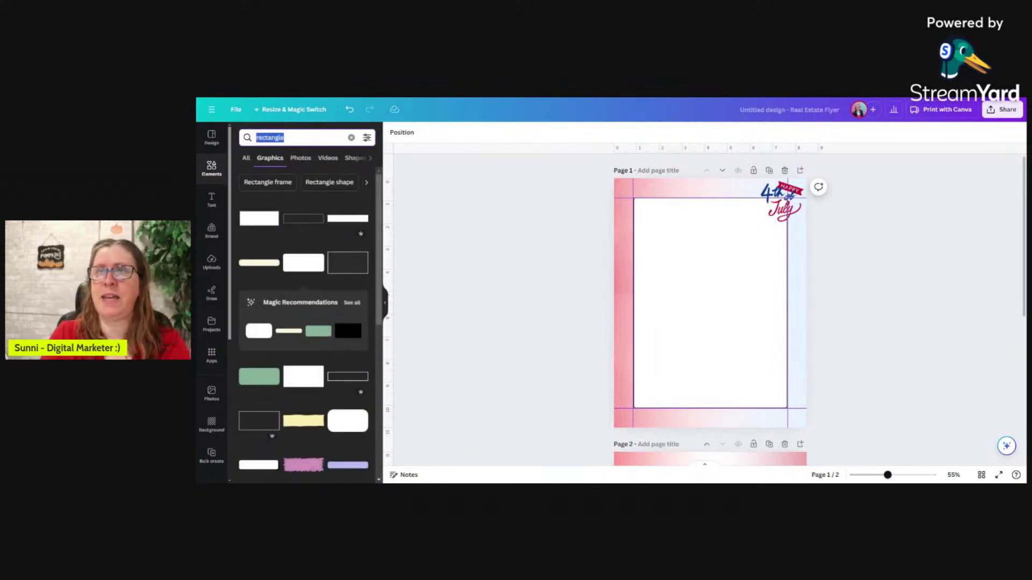
type("stars")
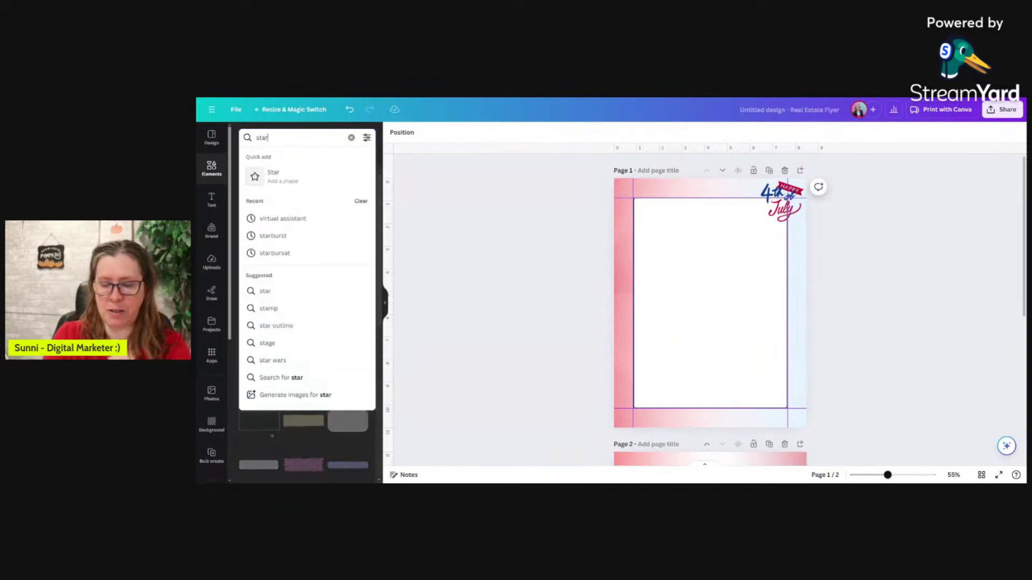
key("Return")
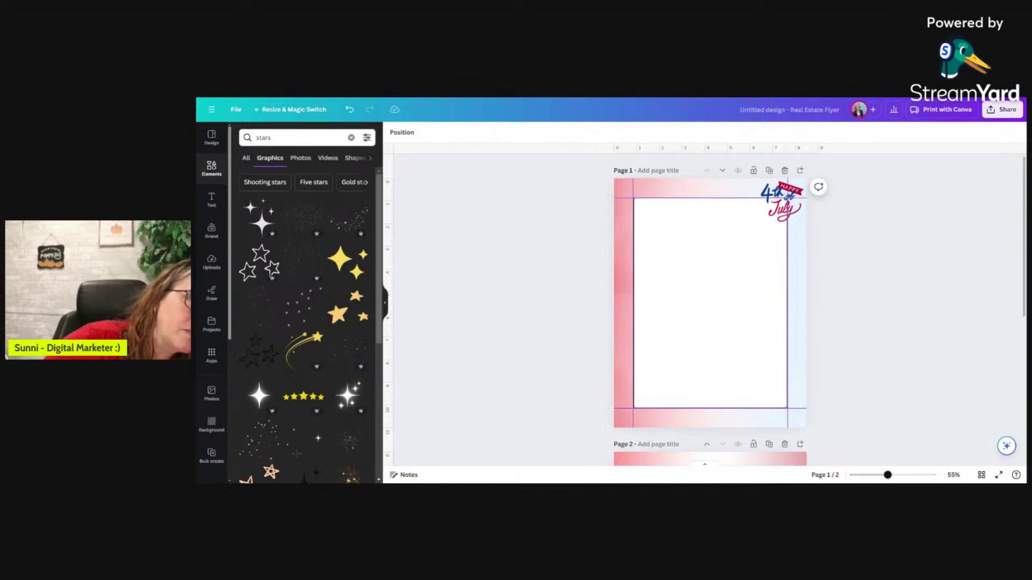
Search the graphics for fourth of july and add the 4th of July lettering, about 2.92 in wide, centered at page 1's upper edge.
left_click_drag(285, 138, 207, 133)
type("fourth of july")
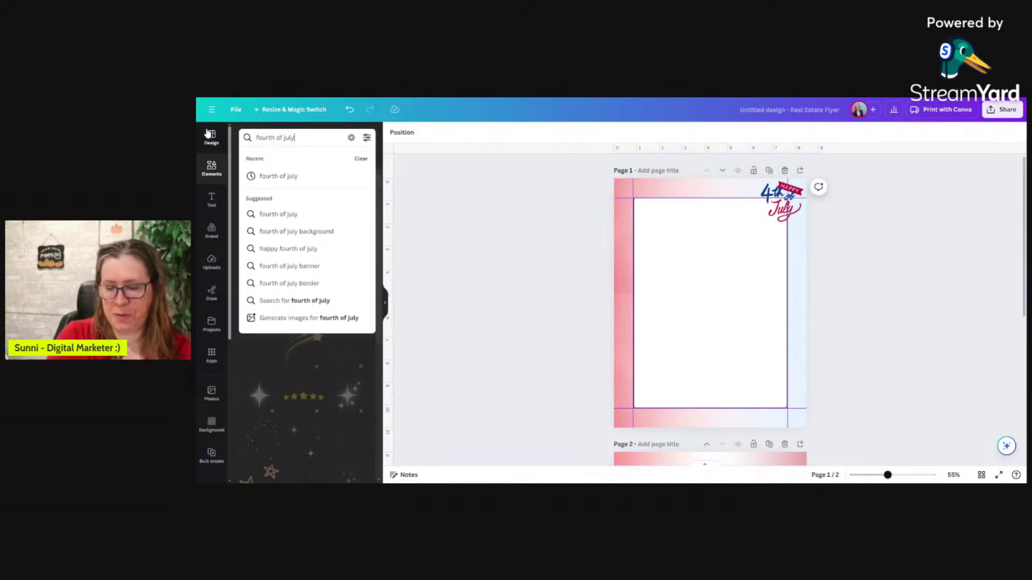
key("Return")
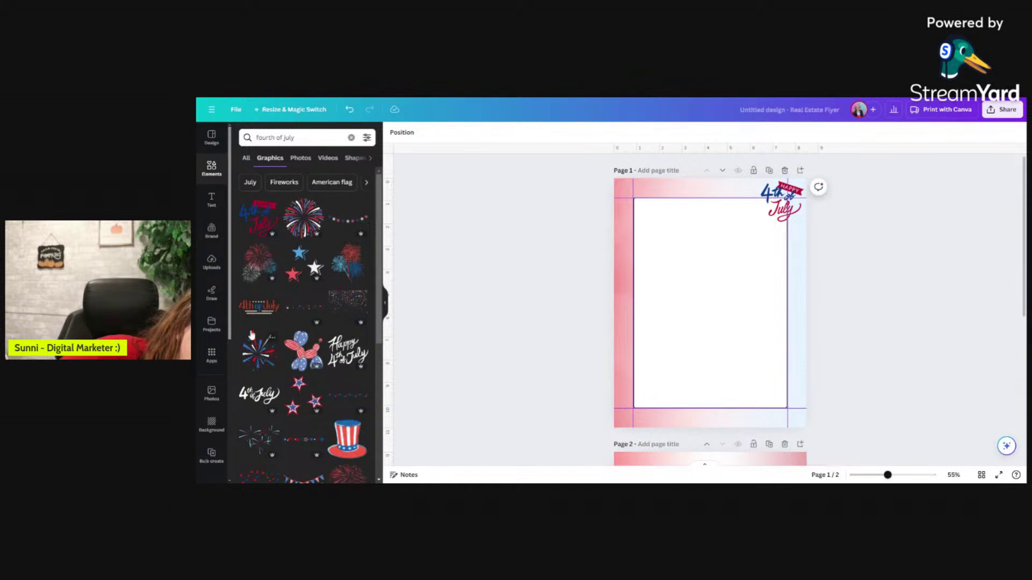
left_click(258, 315)
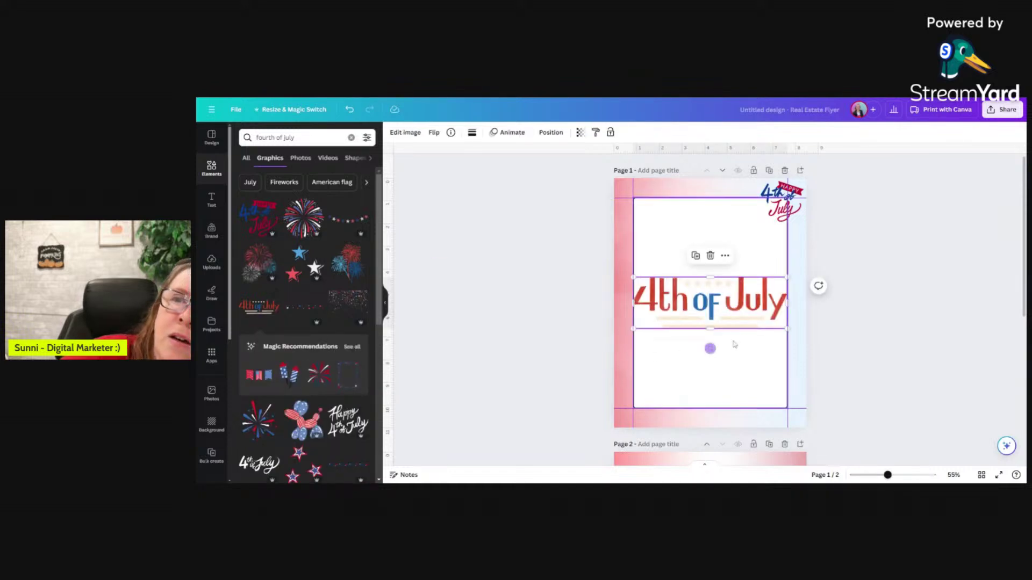
left_click_drag(729, 308, 735, 290)
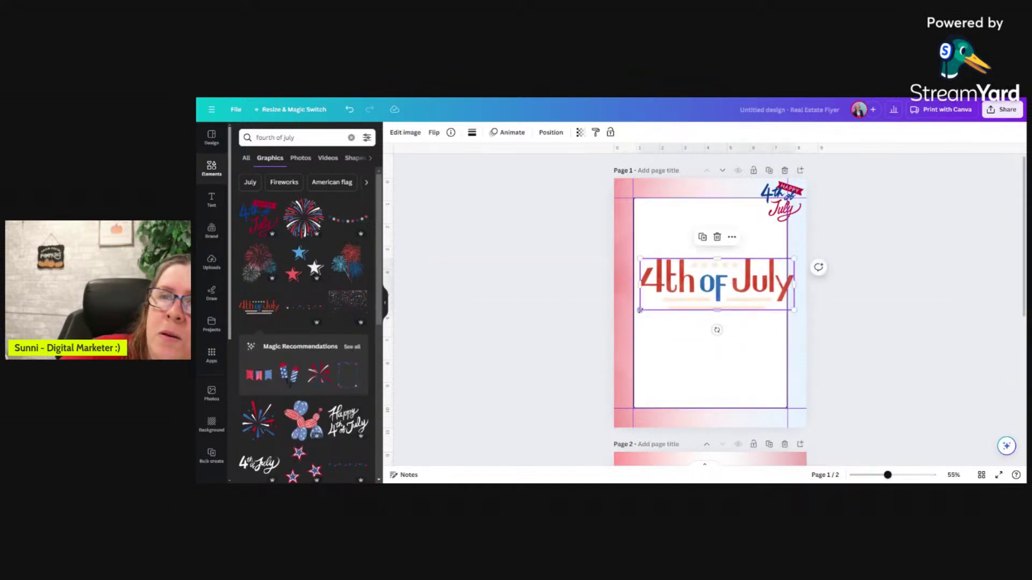
left_click_drag(640, 310, 708, 190)
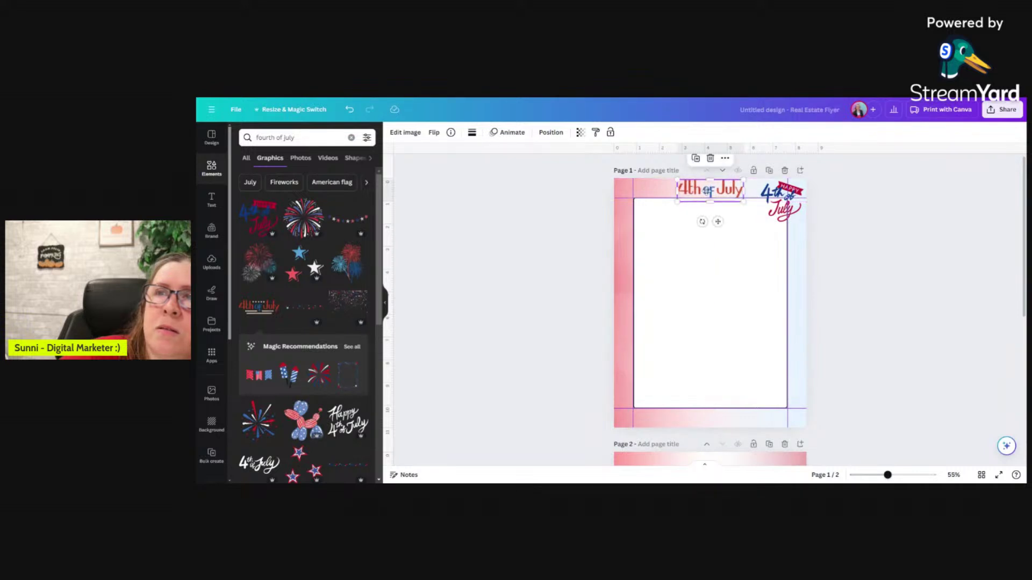
left_click(551, 133)
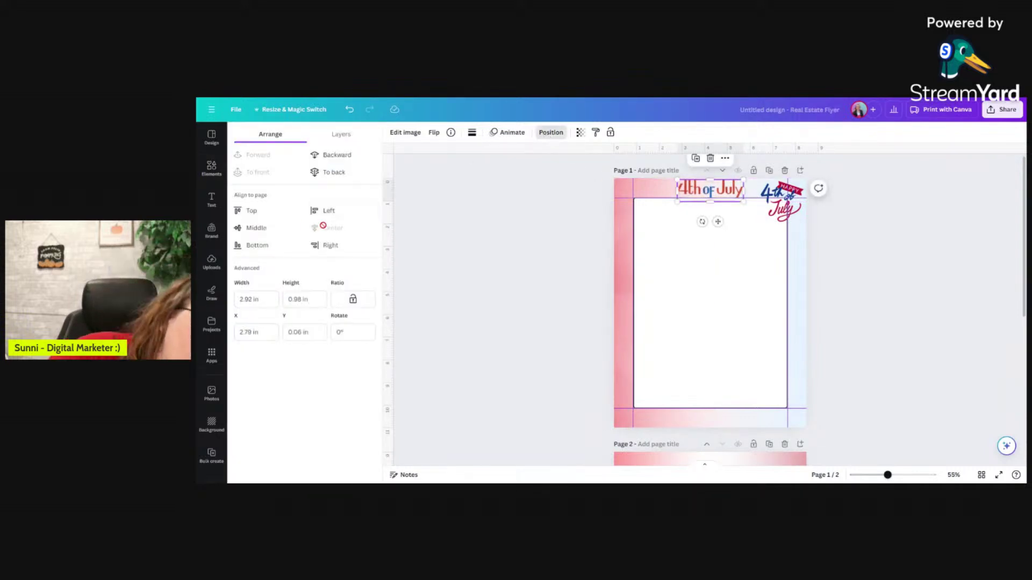
left_click(475, 233)
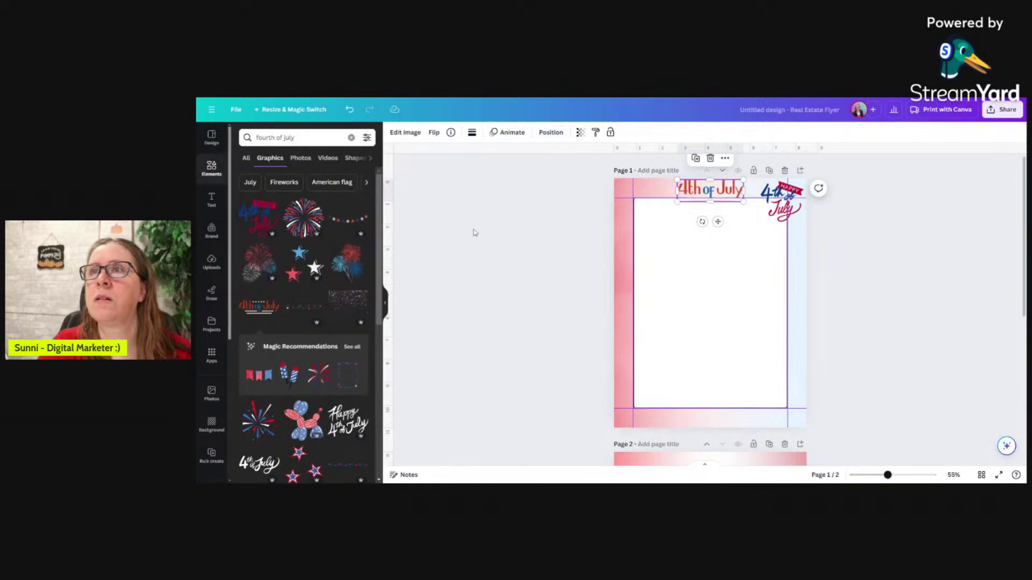
left_click(474, 228)
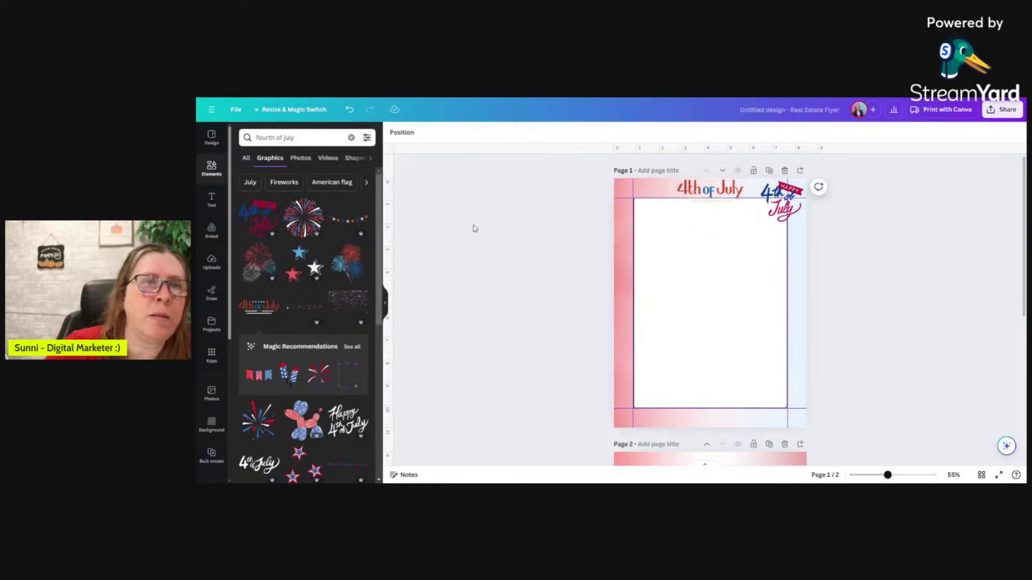
Add the red, white and blue fireworks graphic at page 1's upper-left corner, rotated -15.4° and layered behind the white rectangle.
left_click(245, 265)
left_click_drag(720, 321, 667, 225)
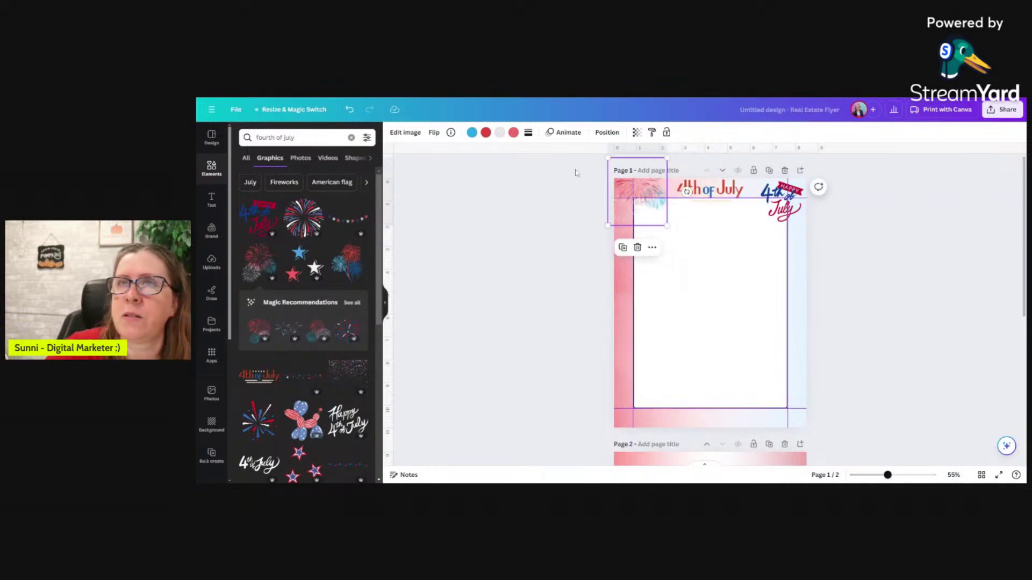
left_click(607, 132)
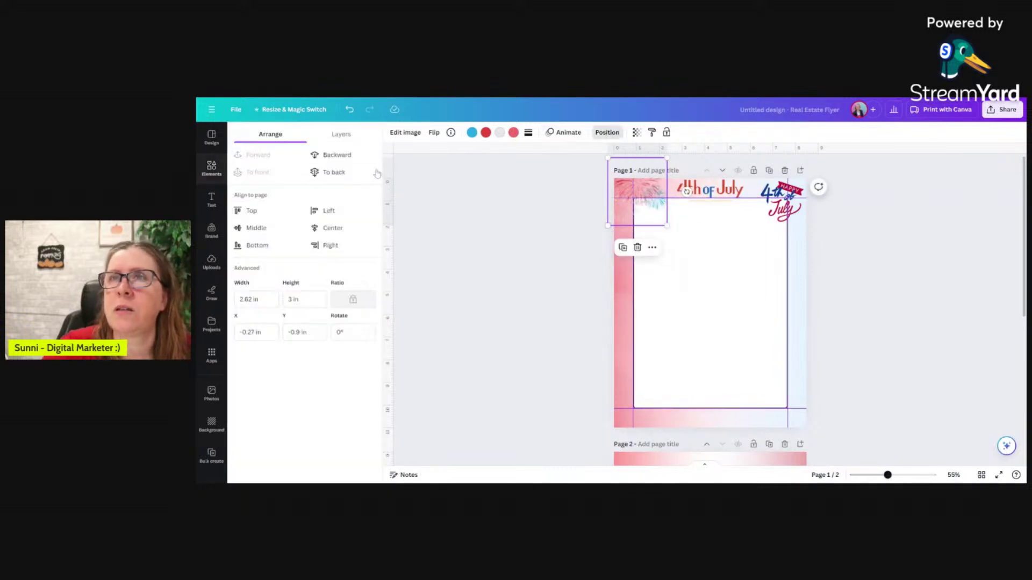
left_click(337, 155)
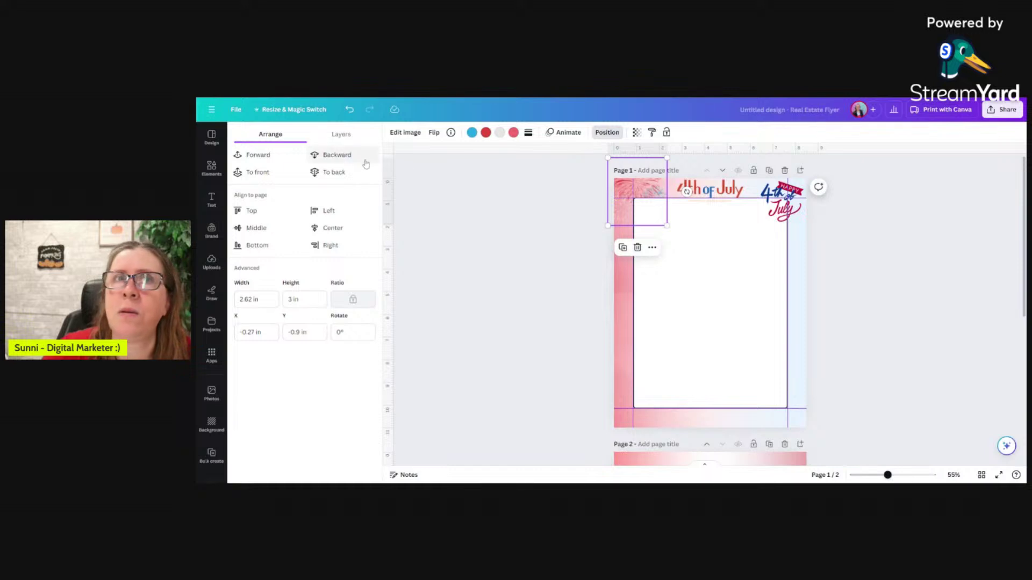
left_click(255, 155)
left_click_drag(648, 215, 698, 276)
left_click_drag(675, 236, 628, 206)
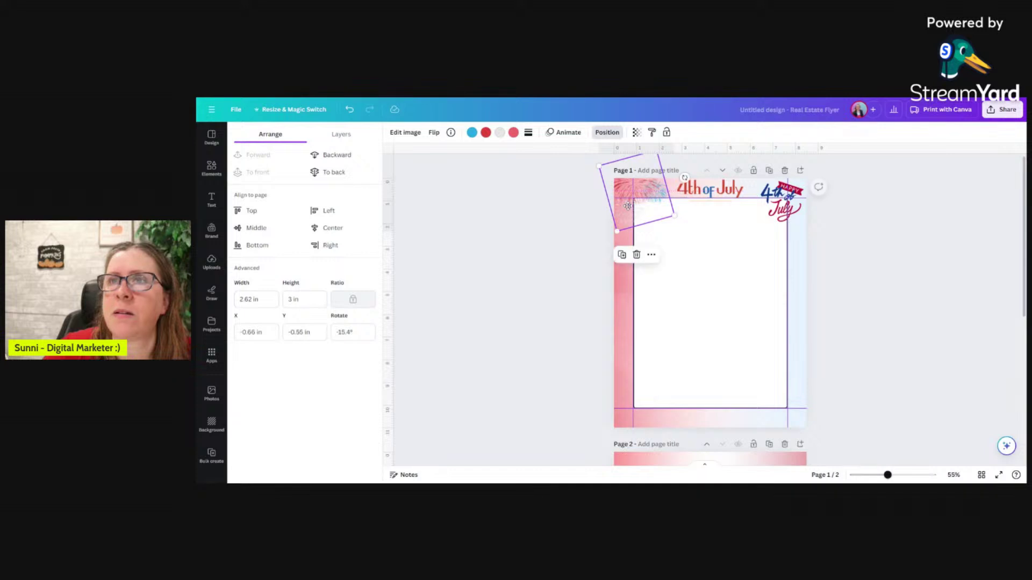
left_click(317, 157)
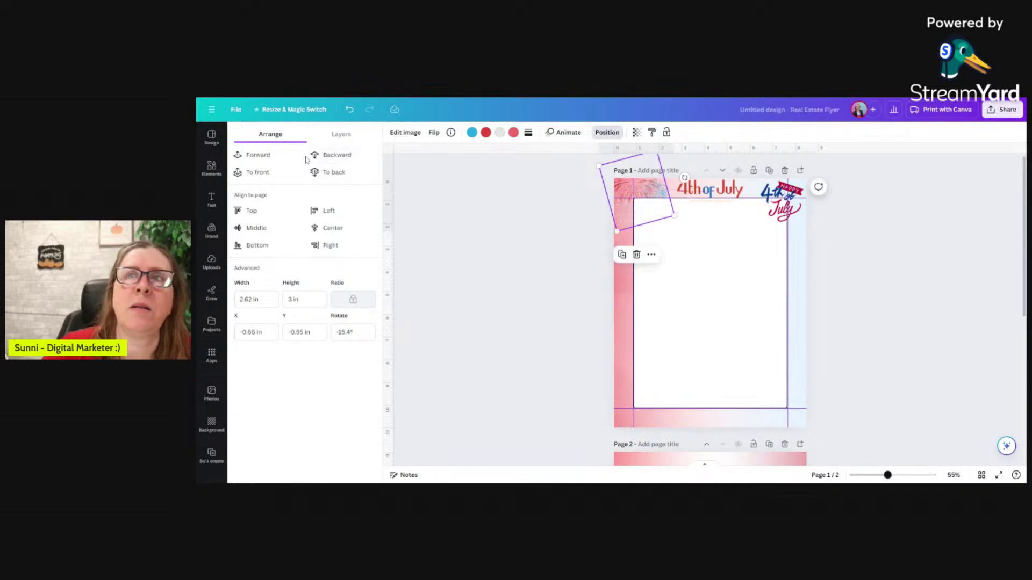
Duplicate the corner fireworks, enlarge the copy and place it at page 1's right edge behind the white rectangle.
left_click(622, 255)
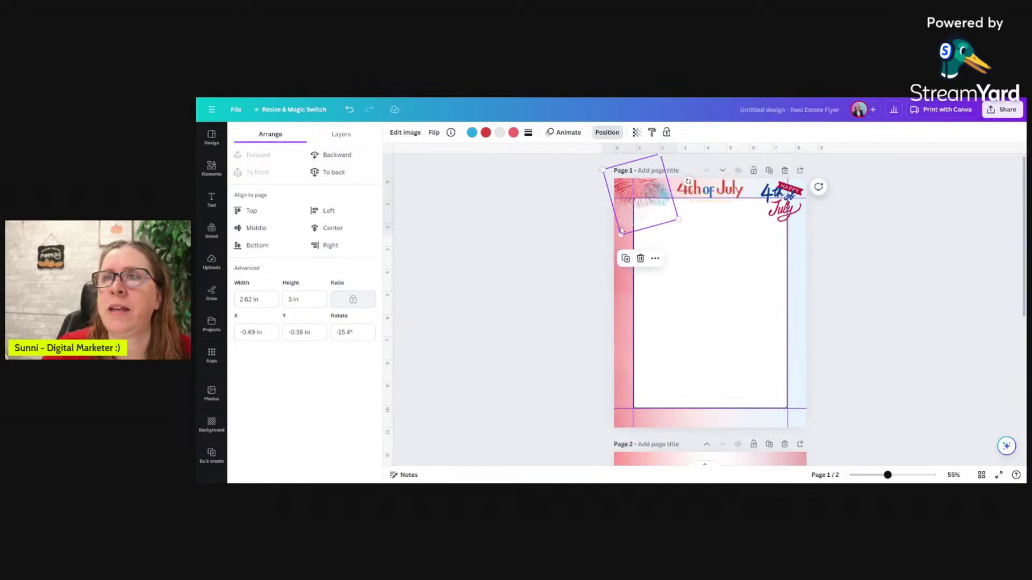
left_click_drag(640, 203, 751, 370)
mouse_move(758, 318)
left_mouse_down()
mouse_move(786, 316)
mouse_move(753, 300)
mouse_move(742, 308)
left_mouse_up()
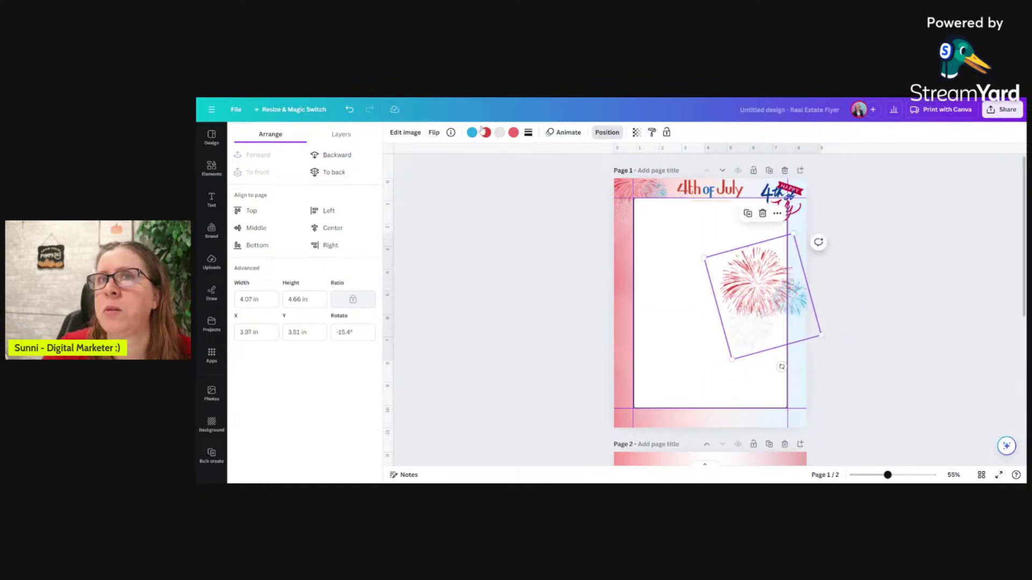
left_click(344, 156)
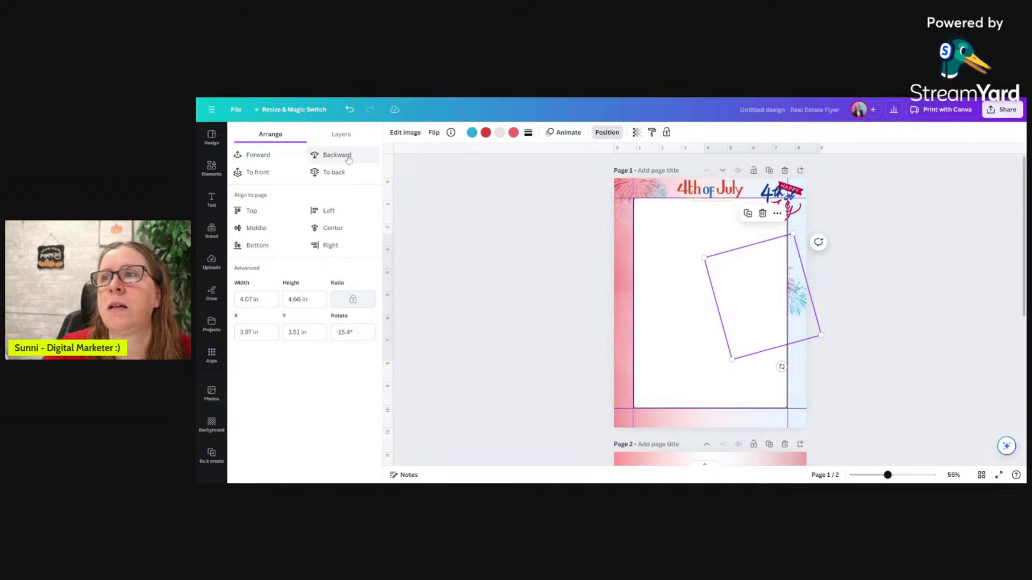
left_click_drag(821, 336, 794, 327)
left_click(909, 294)
left_click(890, 295)
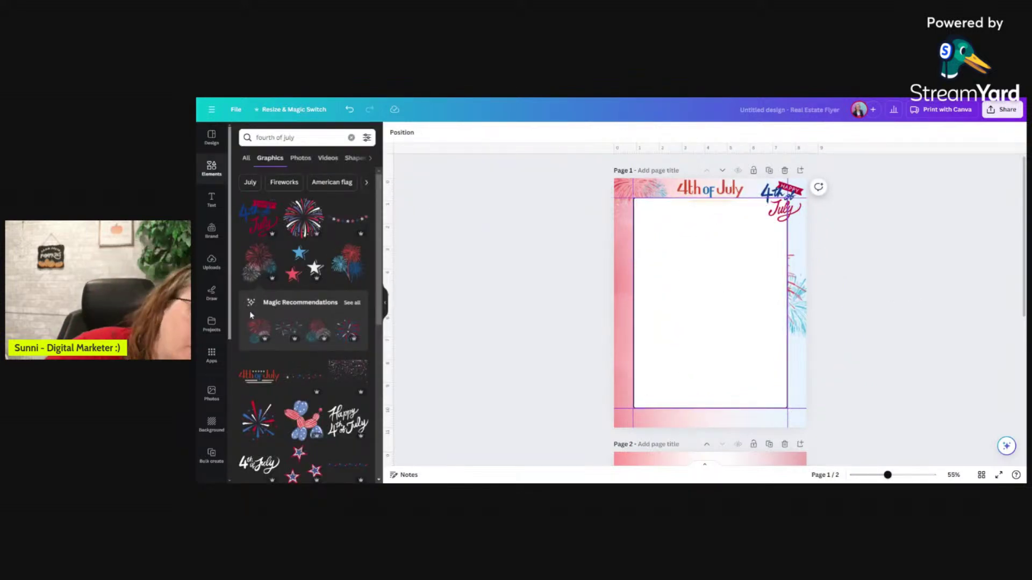
Add the three-burst red and blue fireworks graphic, shrink it and place it over page 1's lower-left corner behind the white rectangle.
left_click(348, 263)
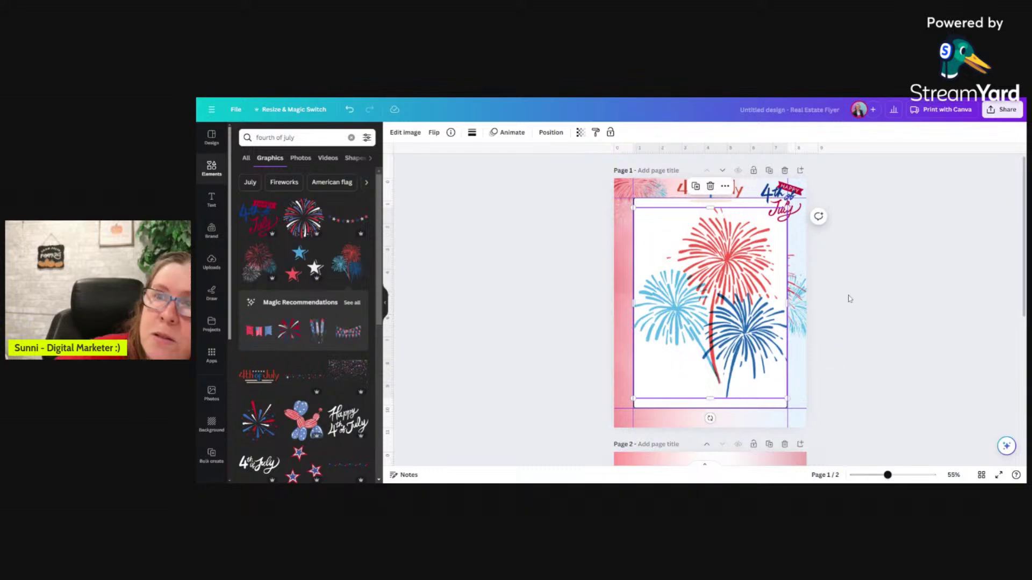
left_click_drag(687, 265, 713, 277)
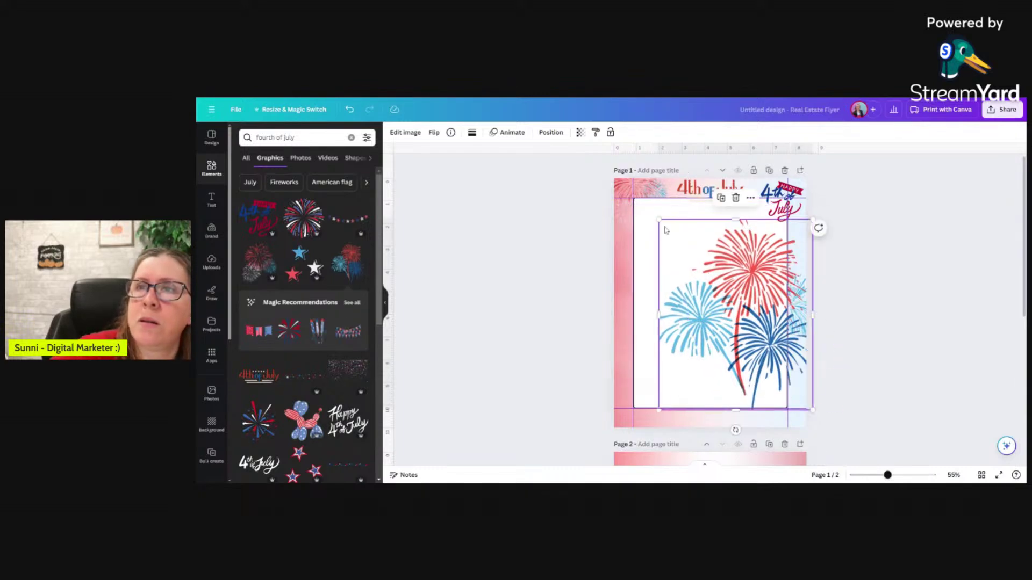
left_click_drag(659, 221, 572, 422)
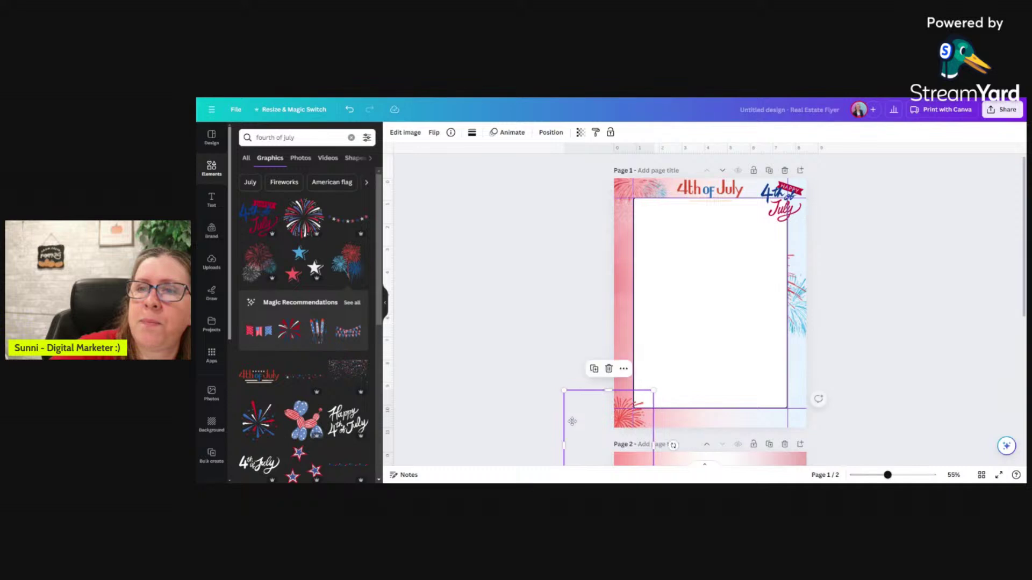
left_click(550, 132)
left_click(551, 132)
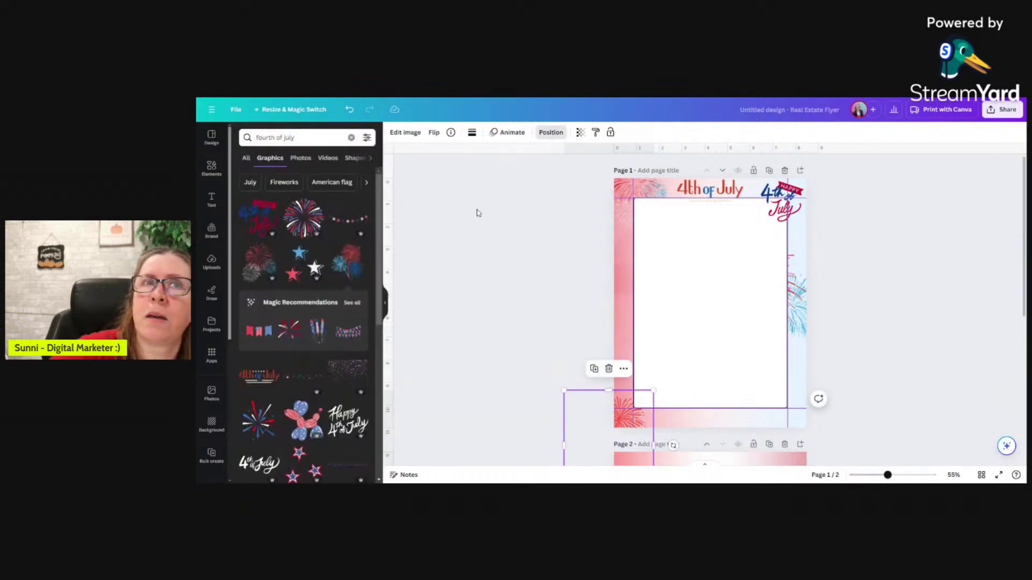
left_click(474, 211)
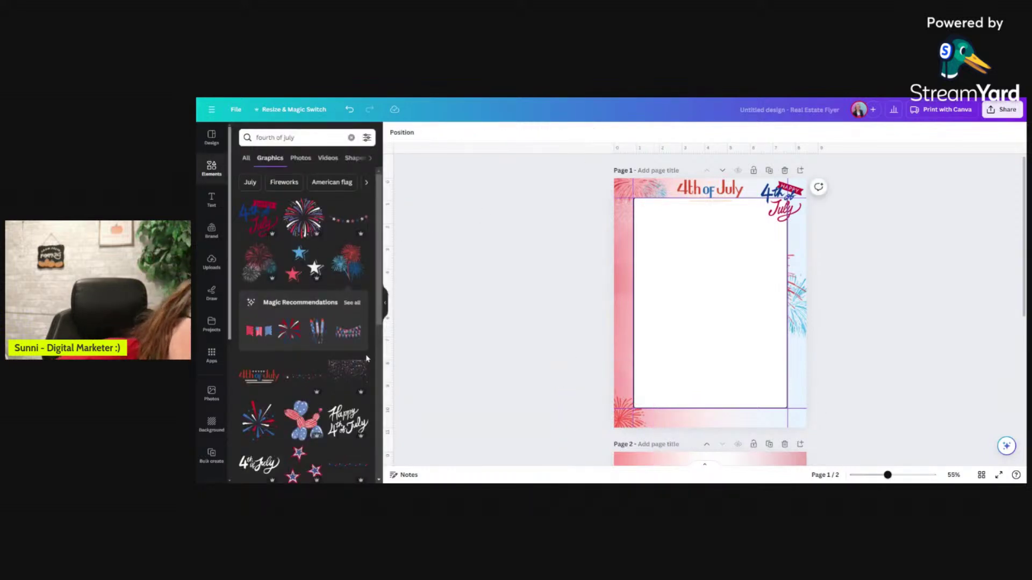
Try the red, white and blue confetti graphic on page 1 and remove it.
left_click(339, 373)
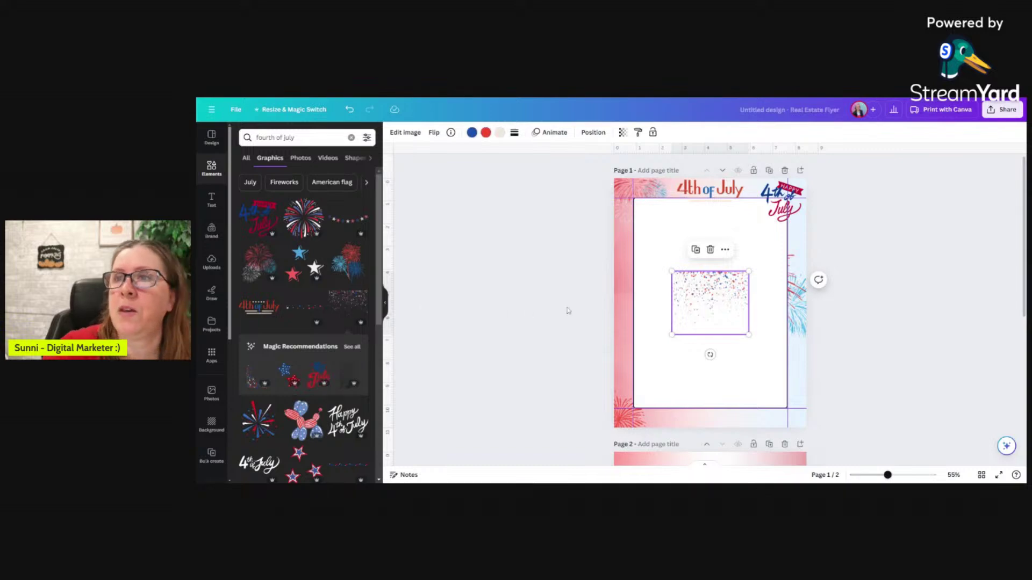
left_click_drag(684, 306, 919, 251)
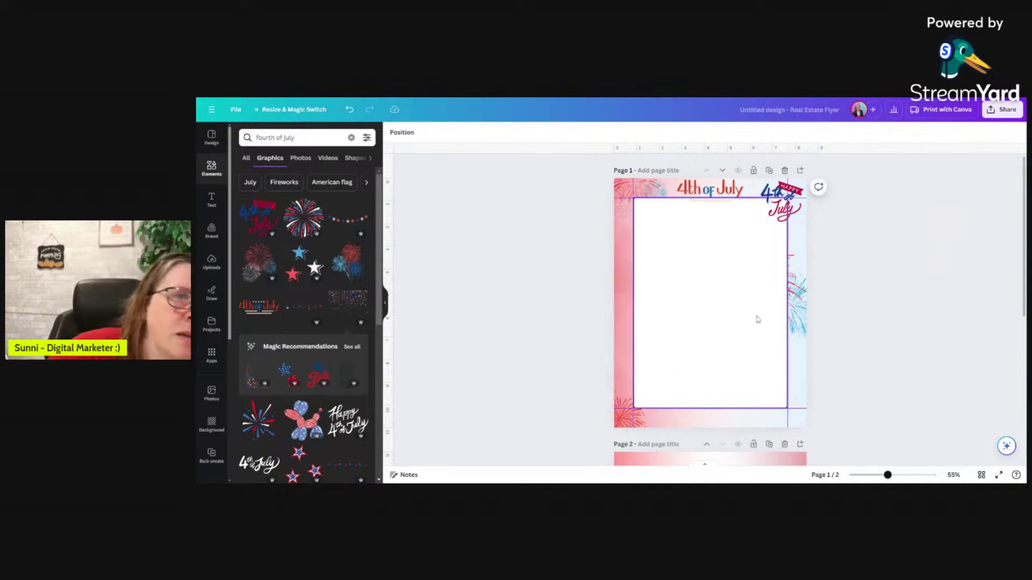
Add the stars-and-stripes bunting from the confetti graphic's magic recommendations and enlarge it to span the full width near the top of page 1.
left_click(353, 347)
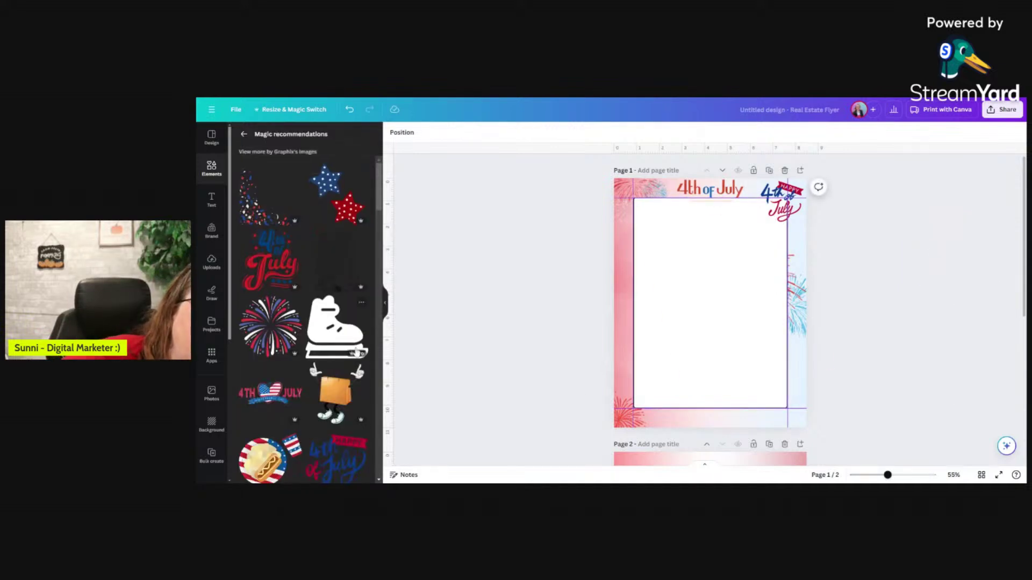
scroll(289, 337, "down", 5)
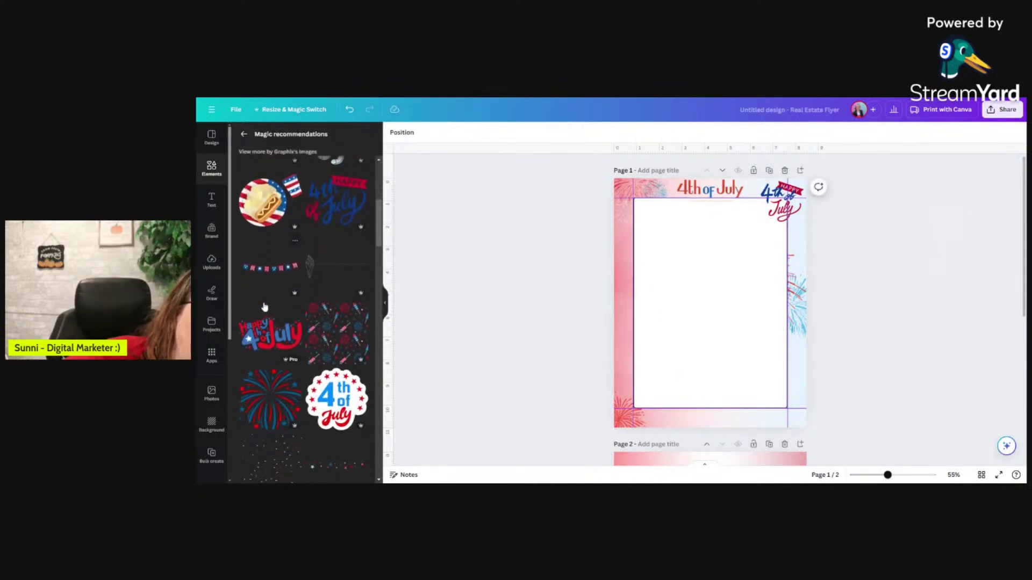
left_click(263, 274)
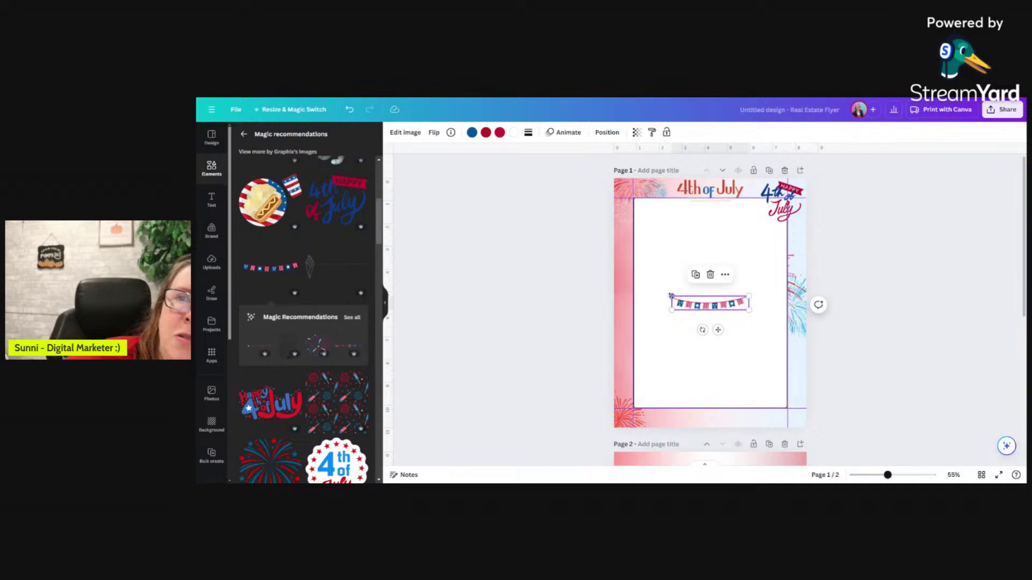
left_click_drag(671, 295, 721, 213)
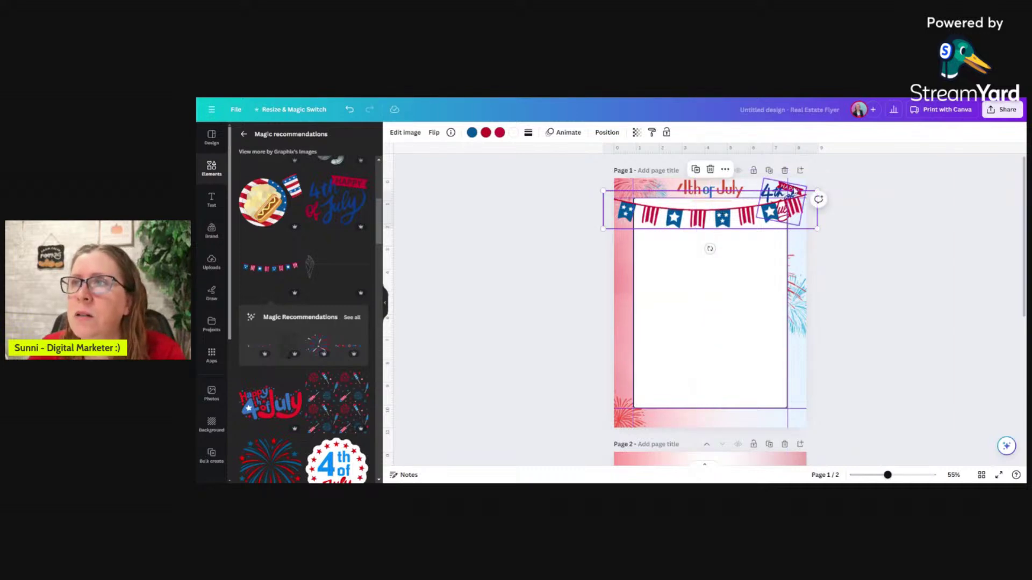
Remove the full-width bunting from page 1 and put the tilted Happy 4th of July lettering back over the upper-right corner.
left_click_drag(794, 191, 722, 342)
left_click(722, 188)
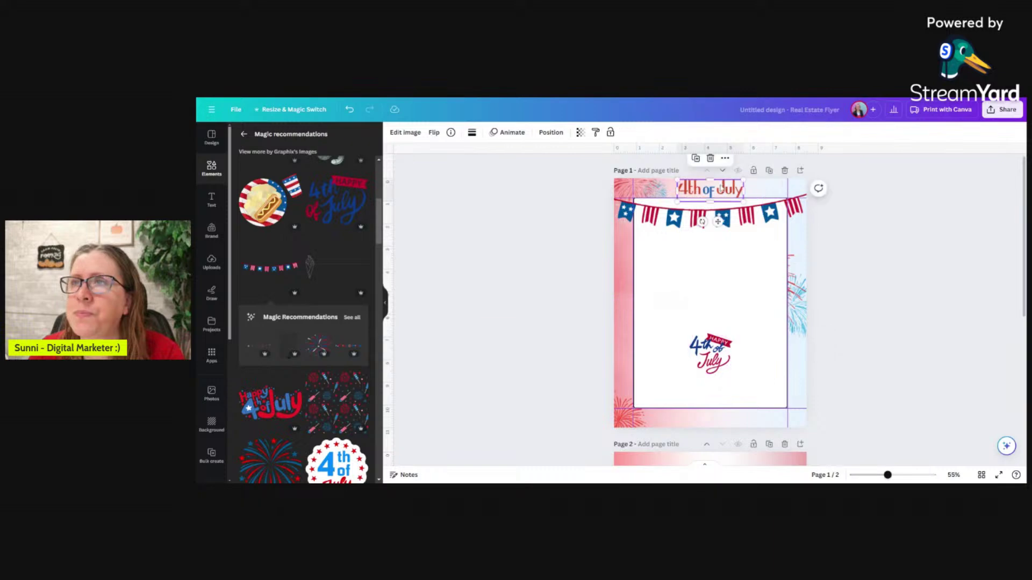
left_click_drag(731, 220, 443, 242)
left_click(710, 358)
left_click_drag(772, 203, 785, 186)
left_click(543, 277)
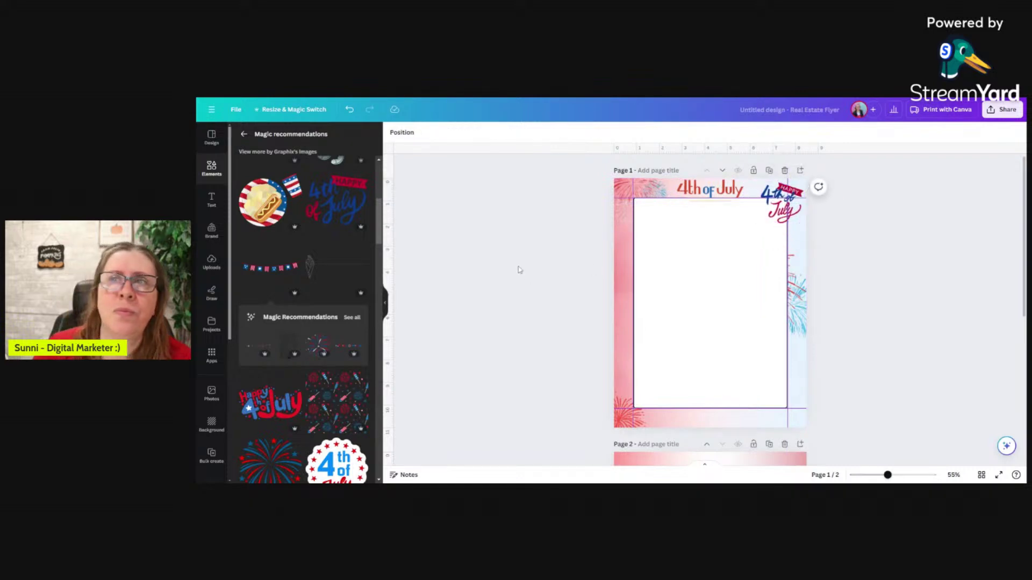
Try the starred Happy 4th of July lettering instead of the title at page 1's top, remove it and restore the title.
left_click(254, 397)
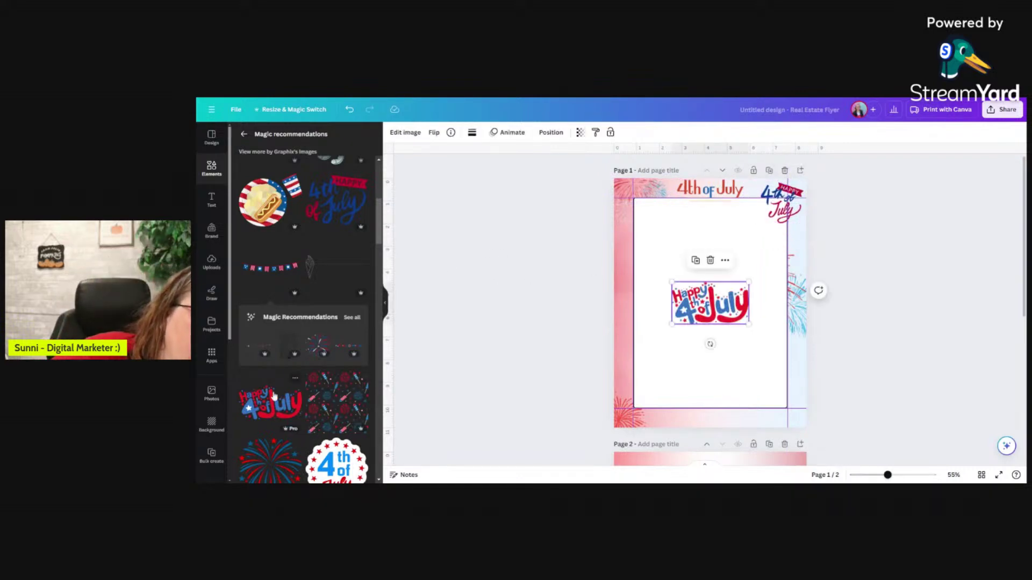
left_click_drag(691, 308, 702, 231)
left_click_drag(710, 189, 726, 213)
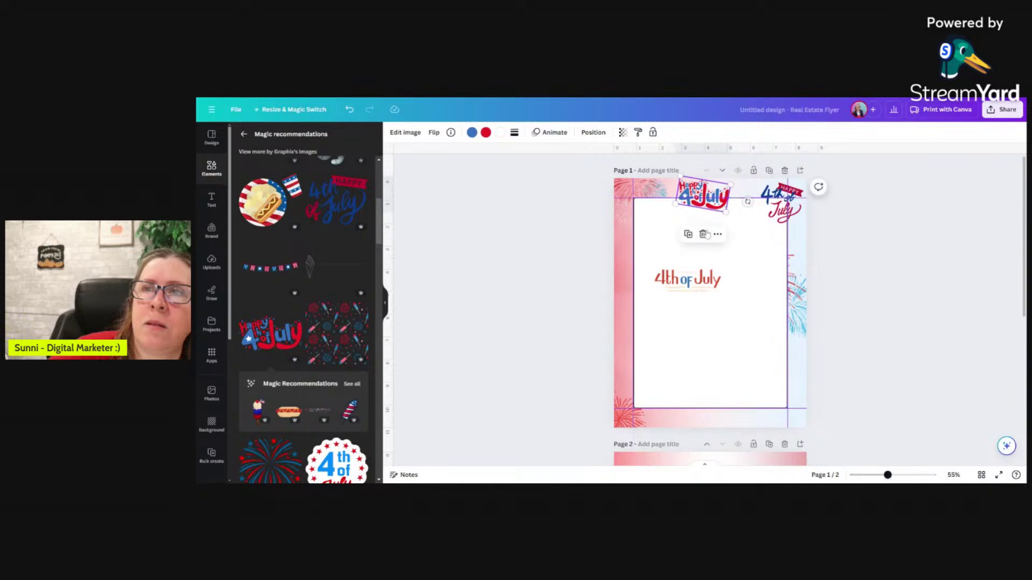
left_click(703, 234)
left_click_drag(699, 278, 719, 189)
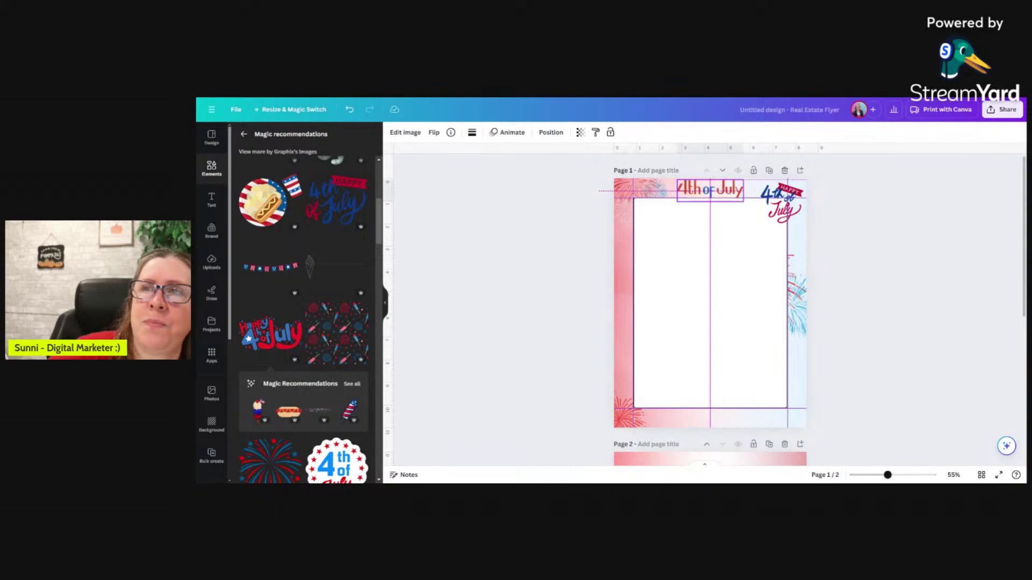
Remove the 4th of July title from page 1 and shrink the upper-right corner lettering to about 1.5 by 1.4 in.
left_click_drag(719, 189, 941, 204)
mouse_move(779, 207)
left_mouse_down()
mouse_move(706, 204)
mouse_move(778, 202)
mouse_move(766, 212)
left_mouse_up()
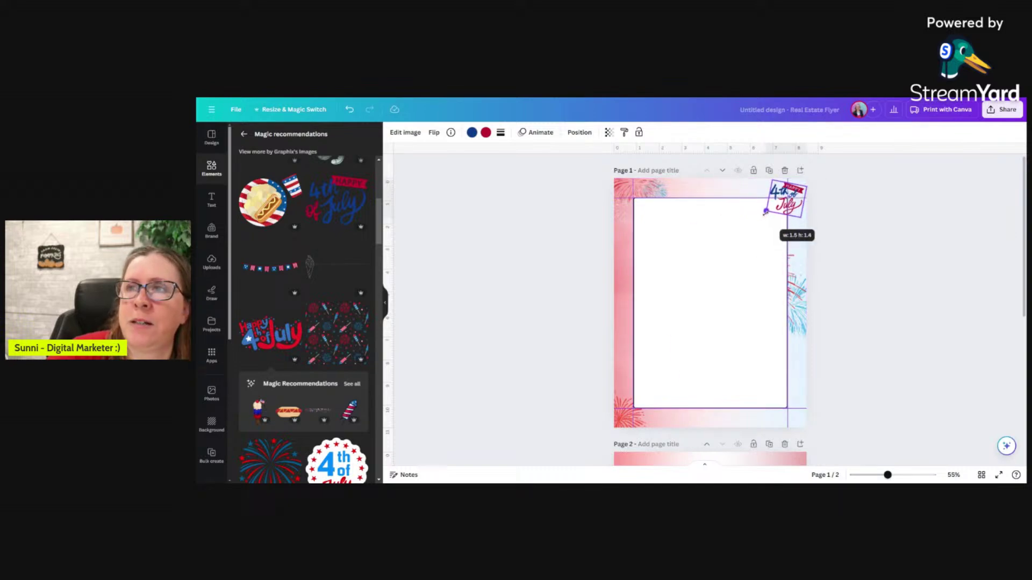
left_click(880, 231)
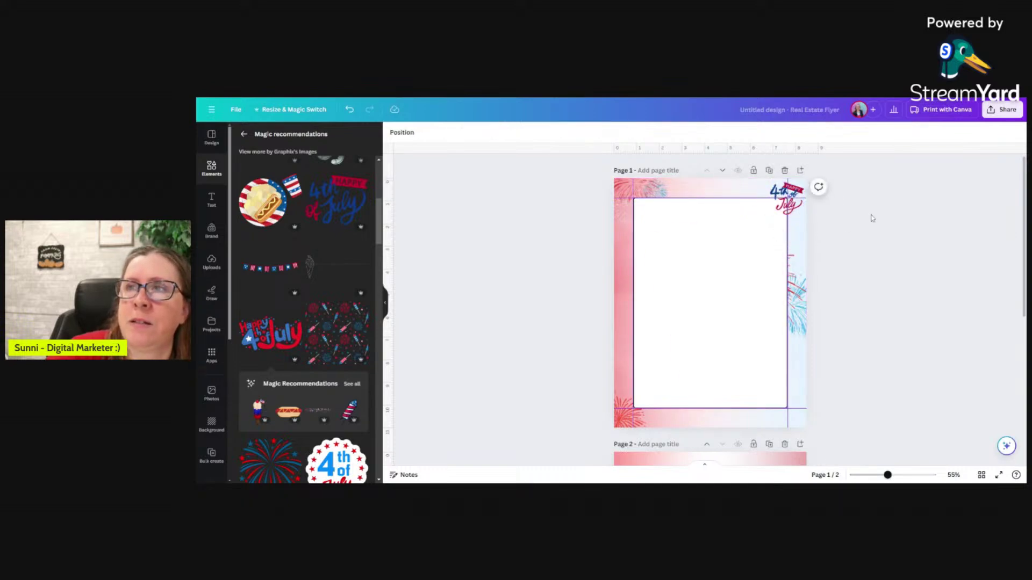
Add the stars-and-stripes bunting along page 1's top edge, enlarge it to about 5.35 in wide and center it horizontally.
left_click(270, 267)
left_click_drag(707, 316, 770, 192)
left_click(607, 132)
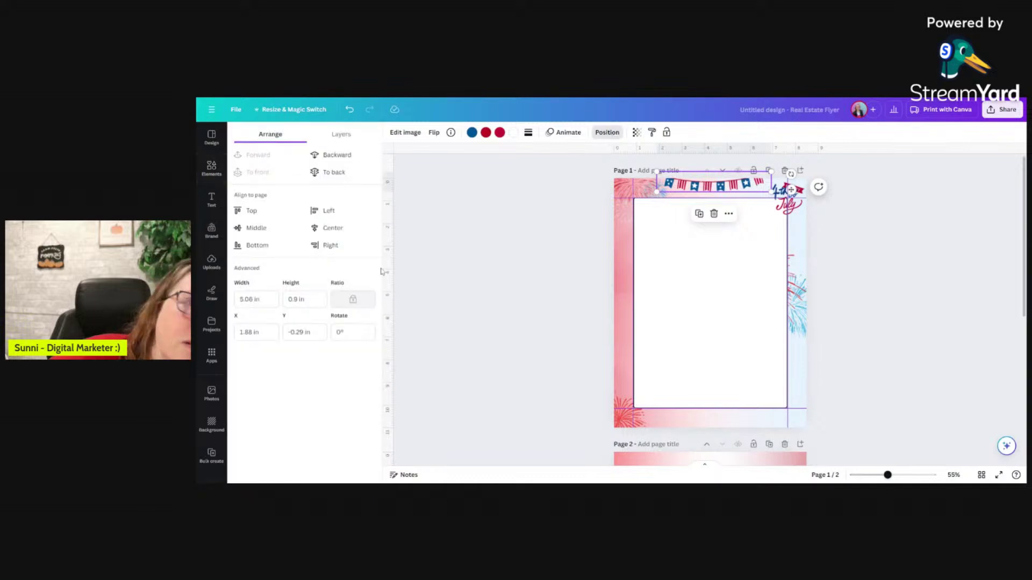
left_click(344, 230)
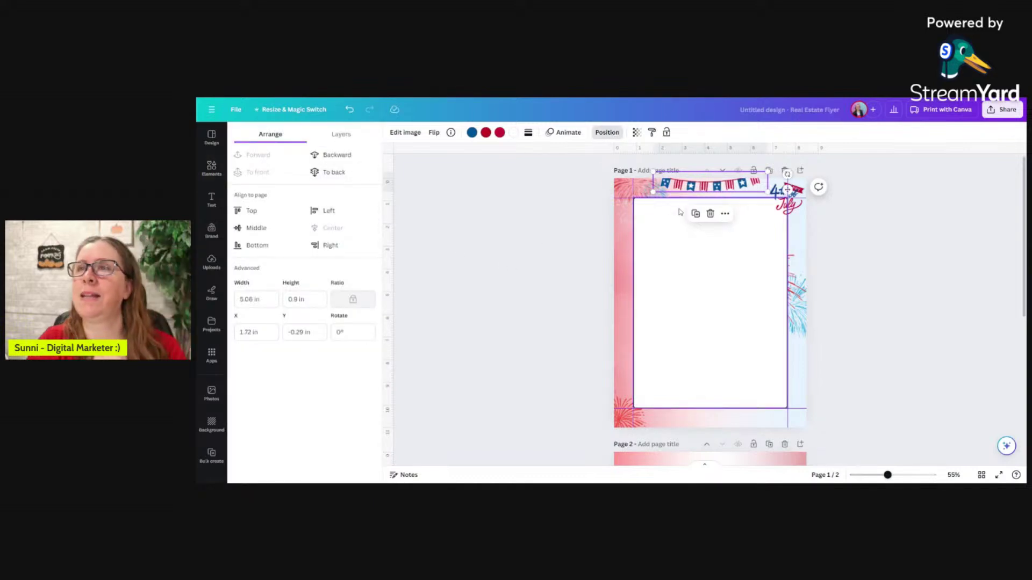
left_click_drag(722, 183, 723, 188)
left_click(529, 227)
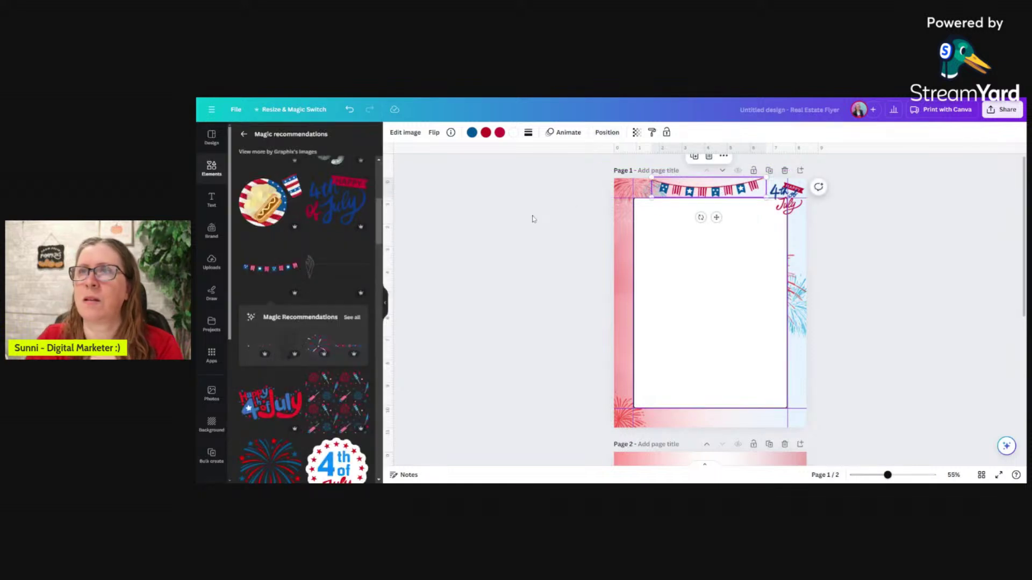
left_click_drag(652, 177, 645, 174)
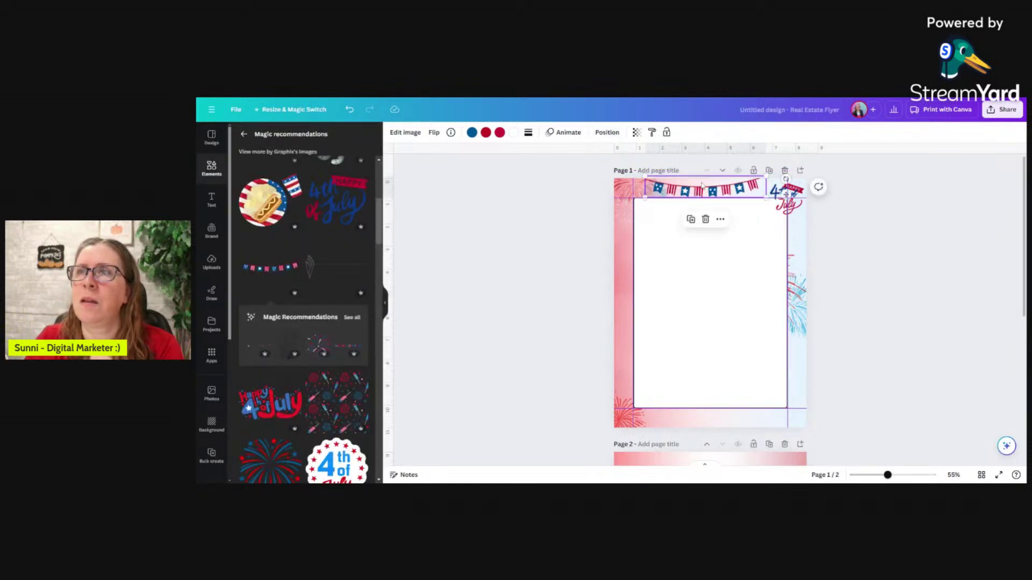
left_click(618, 134)
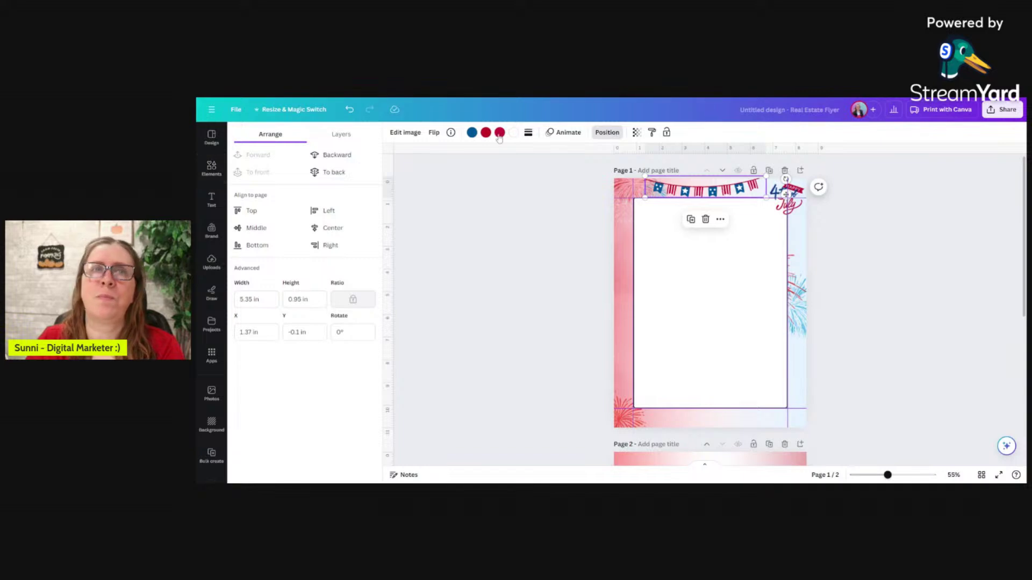
left_click(323, 230)
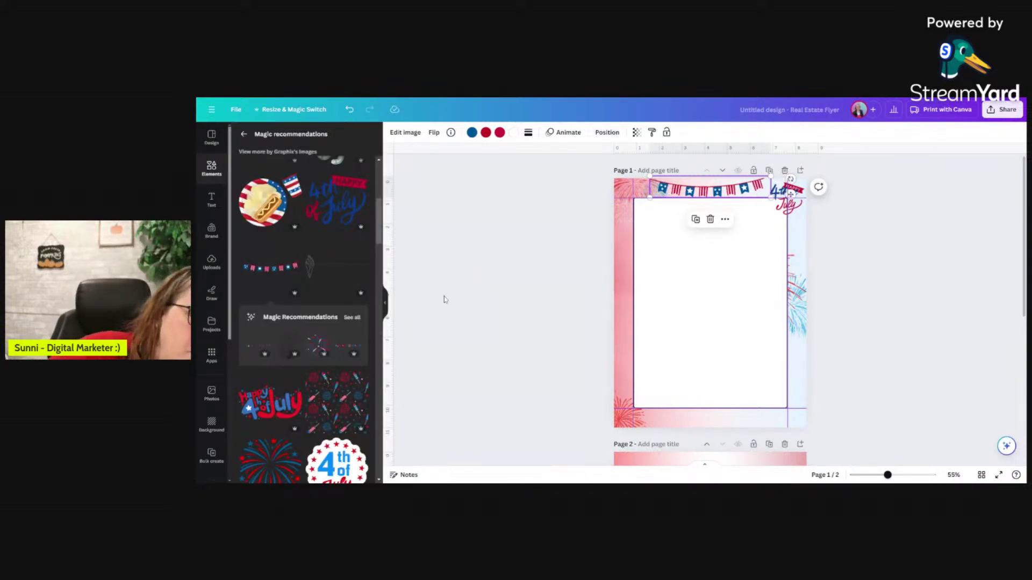
Add the fireworks-and-rockets pattern to page 1 and enlarge it to about 10.03 by 10.3 in, covering the page below the bunting.
left_click(315, 425)
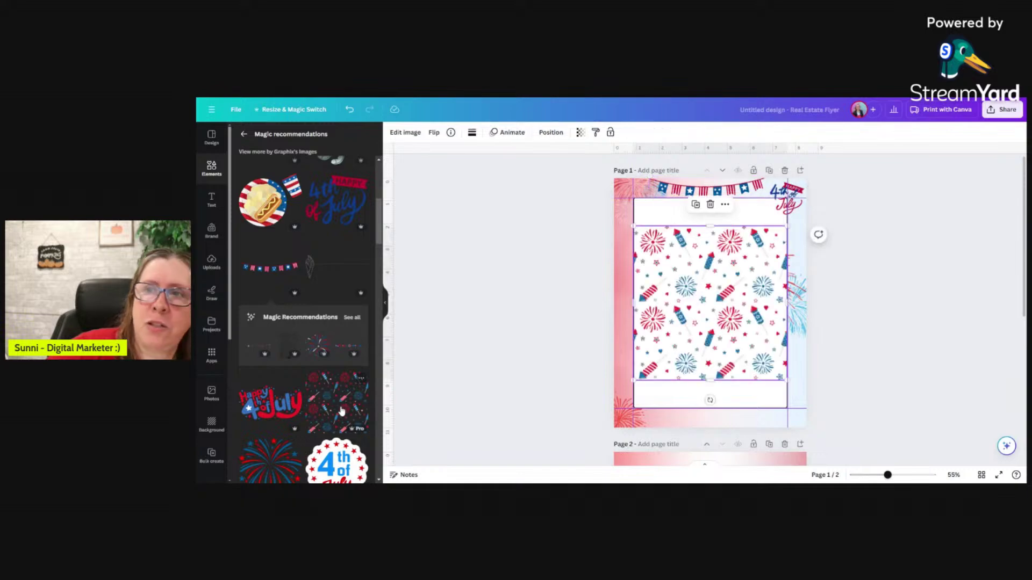
left_click_drag(693, 316, 667, 315)
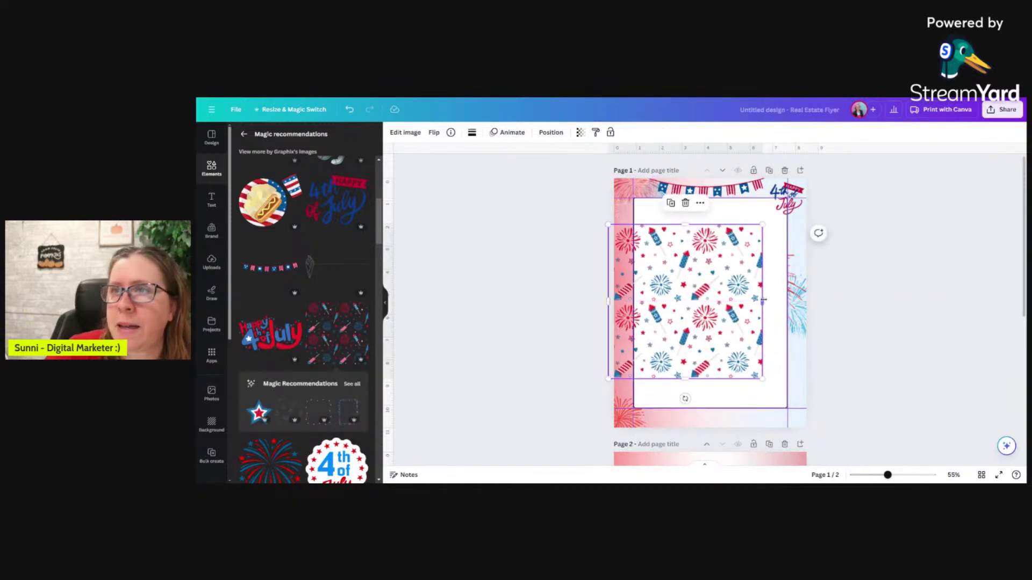
left_click_drag(763, 301, 804, 321)
key("ctrl+z")
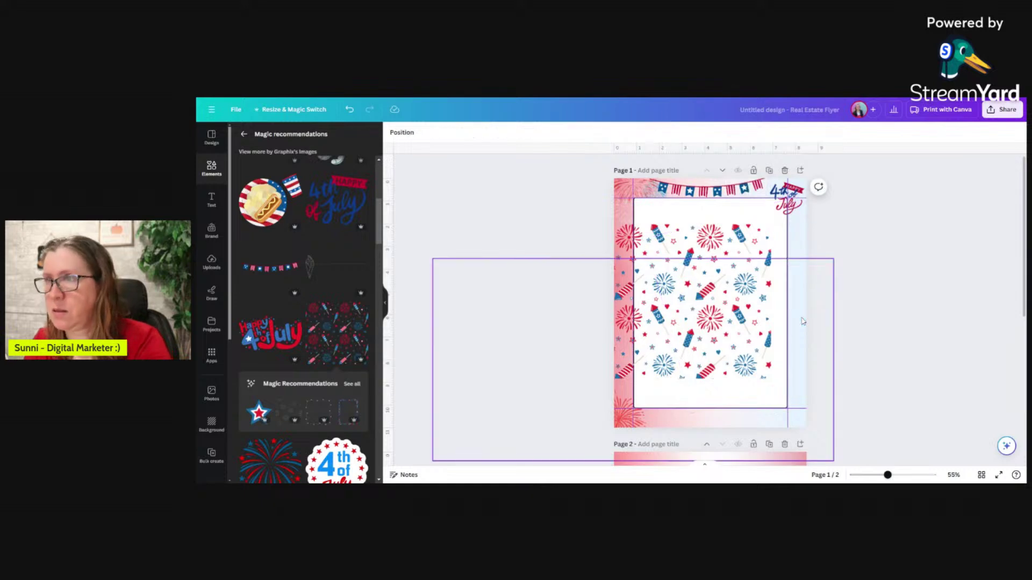
left_click_drag(770, 379, 877, 397)
left_click_drag(709, 327, 699, 305)
left_click_drag(712, 415, 713, 432)
Send the fireworks-and-rockets pattern backward so it sits behind page 1's white rectangle.
left_click(552, 134)
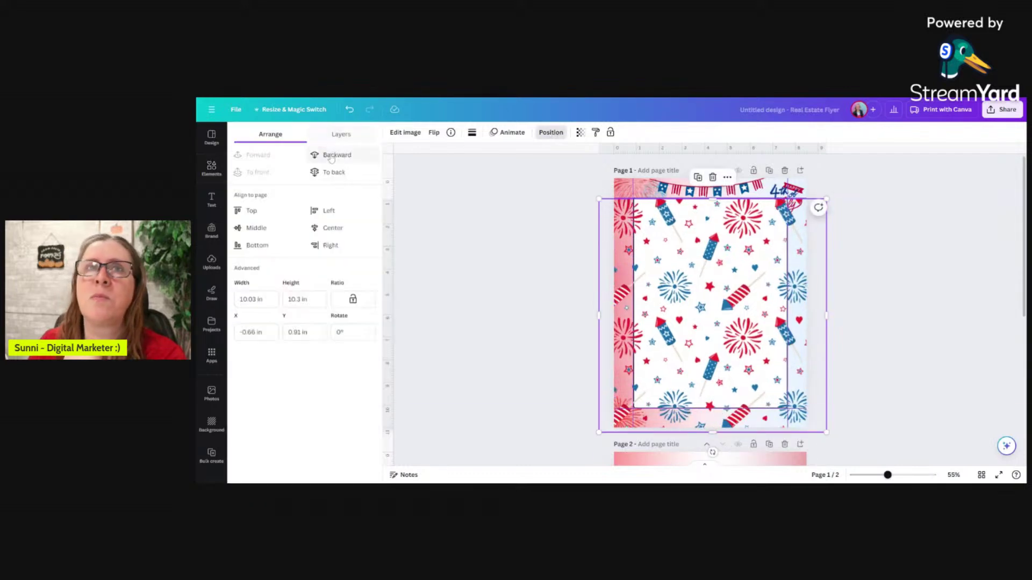
left_click(344, 160)
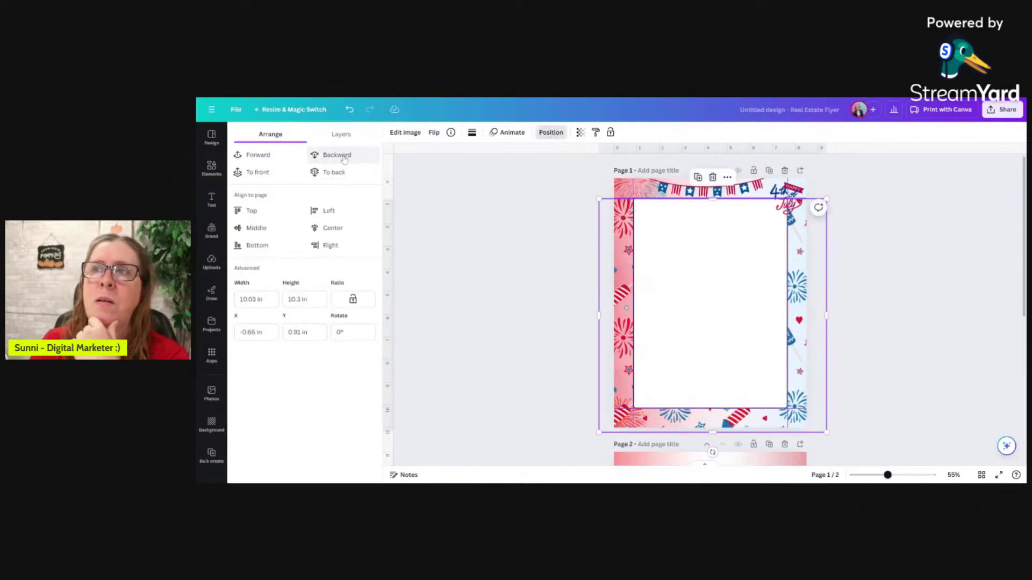
left_click(496, 215)
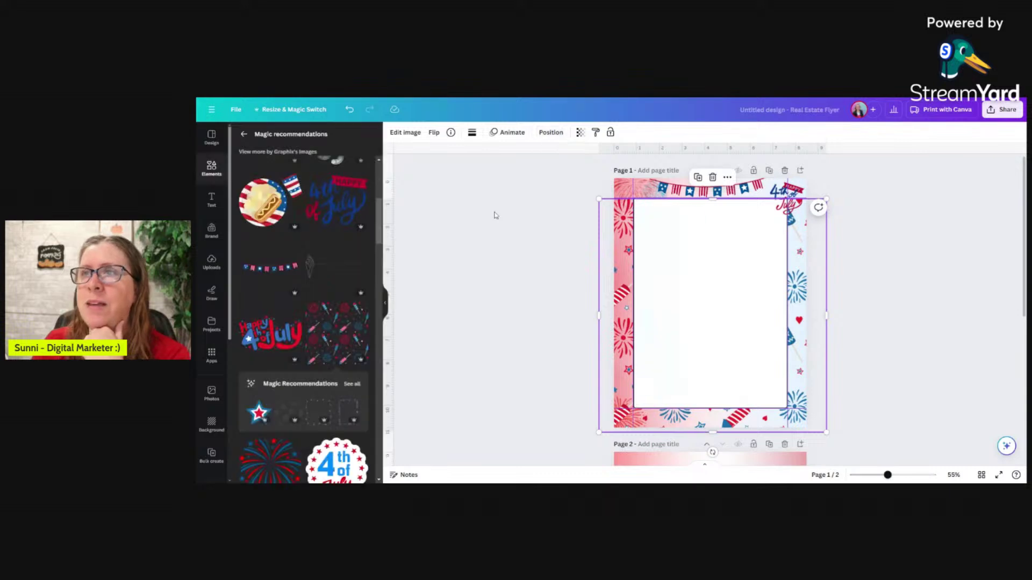
Try the Happy 4th of July lettering inside the white rectangle and reposition it over page 1's upper-right corner.
left_click_drag(790, 192, 774, 207)
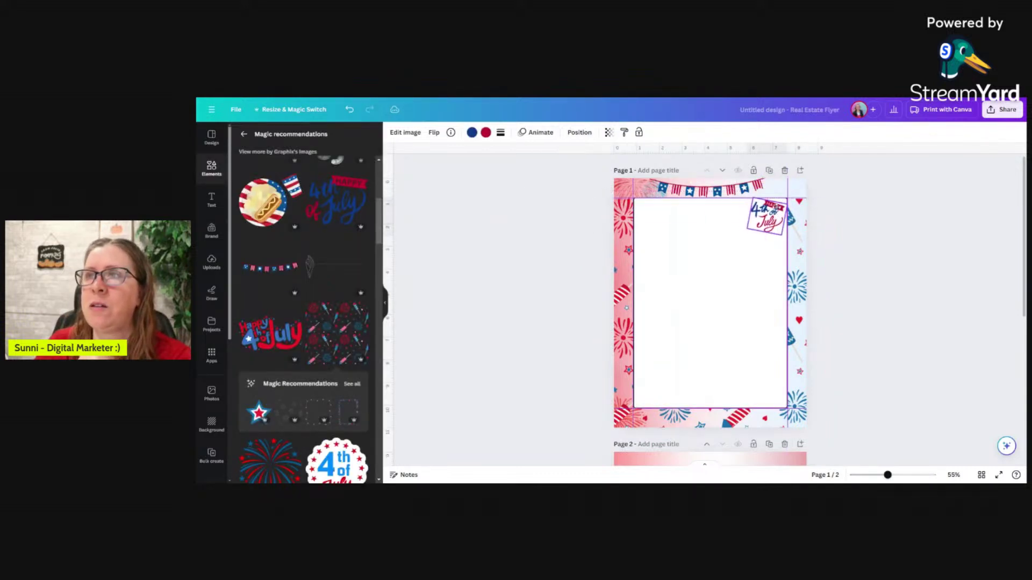
left_click(803, 233)
mouse_move(801, 231)
left_mouse_down()
mouse_move(801, 219)
mouse_move(801, 235)
mouse_move(724, 226)
mouse_move(805, 196)
mouse_move(803, 210)
left_mouse_up()
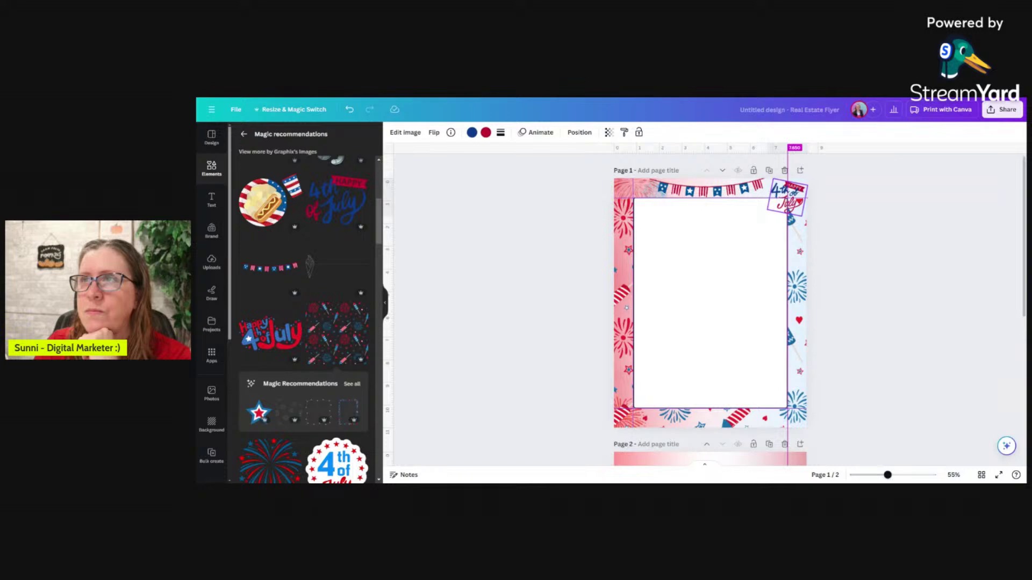
left_click_drag(803, 210, 803, 210)
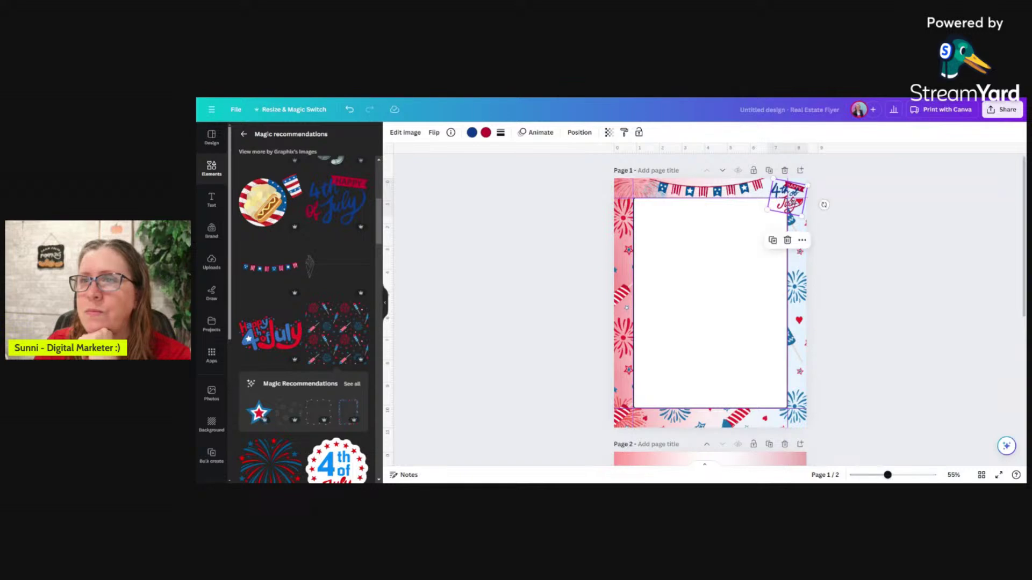
left_click(559, 253)
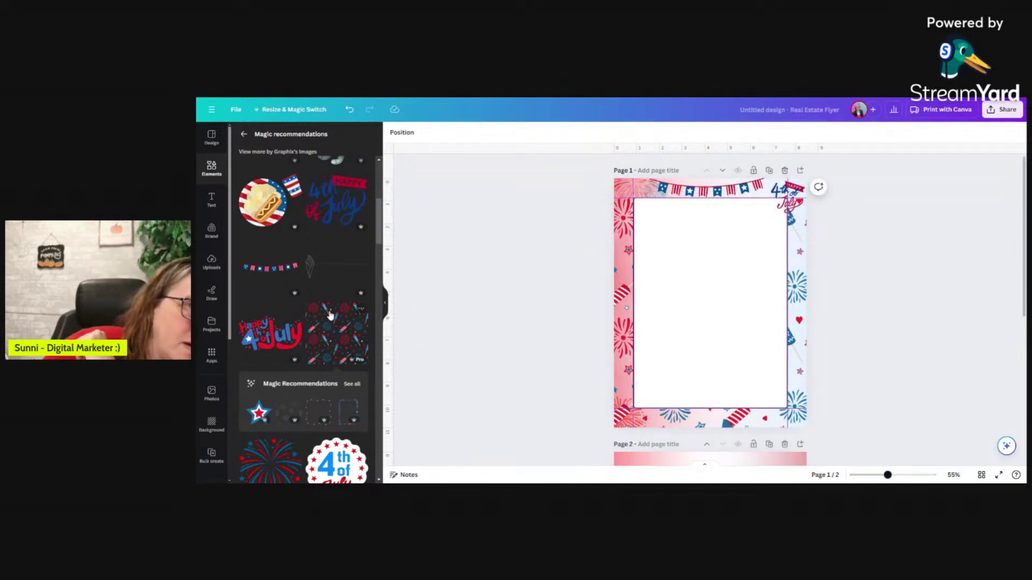
Try the round 4th of July sticker and the puppy with a flag heart on page 1 and remove both.
scroll(311, 333, "down", 3)
left_click(337, 338)
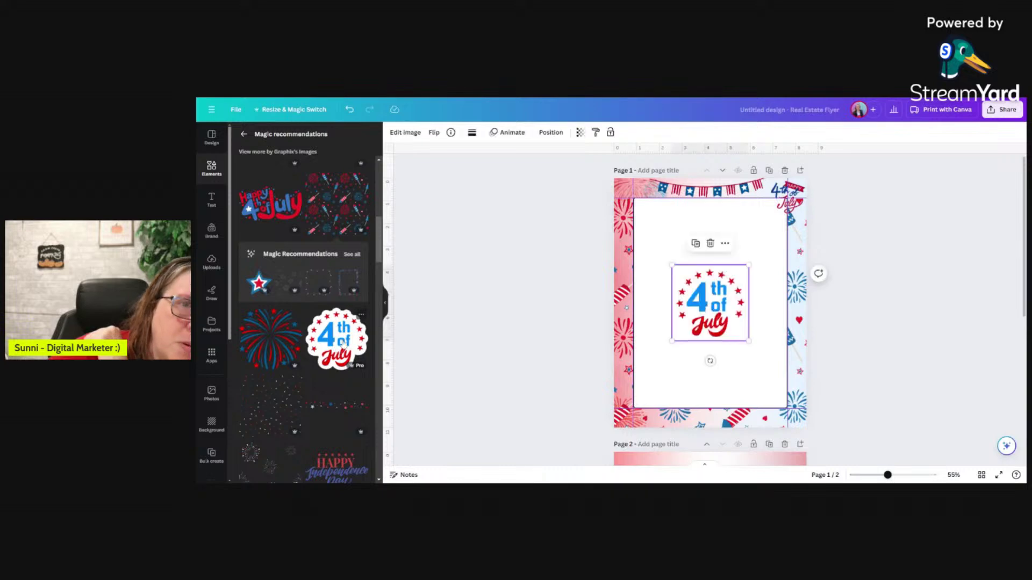
left_click_drag(704, 314, 881, 244)
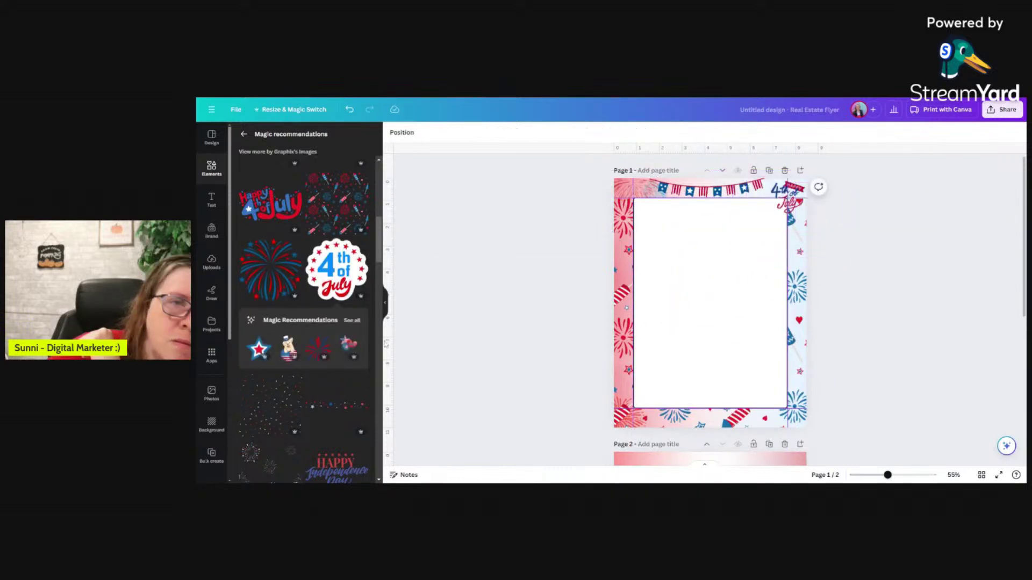
left_click(289, 350)
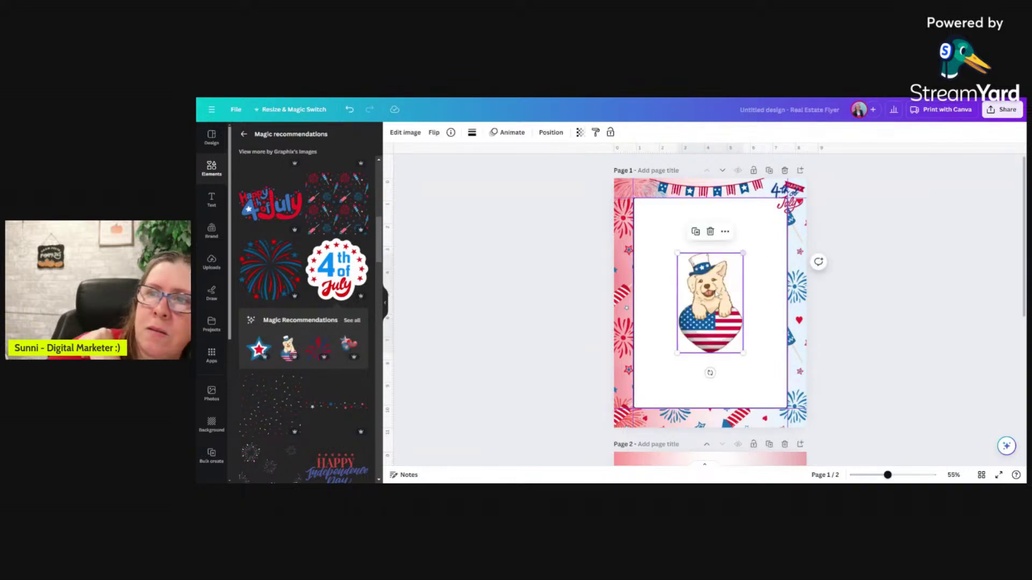
left_click(710, 231)
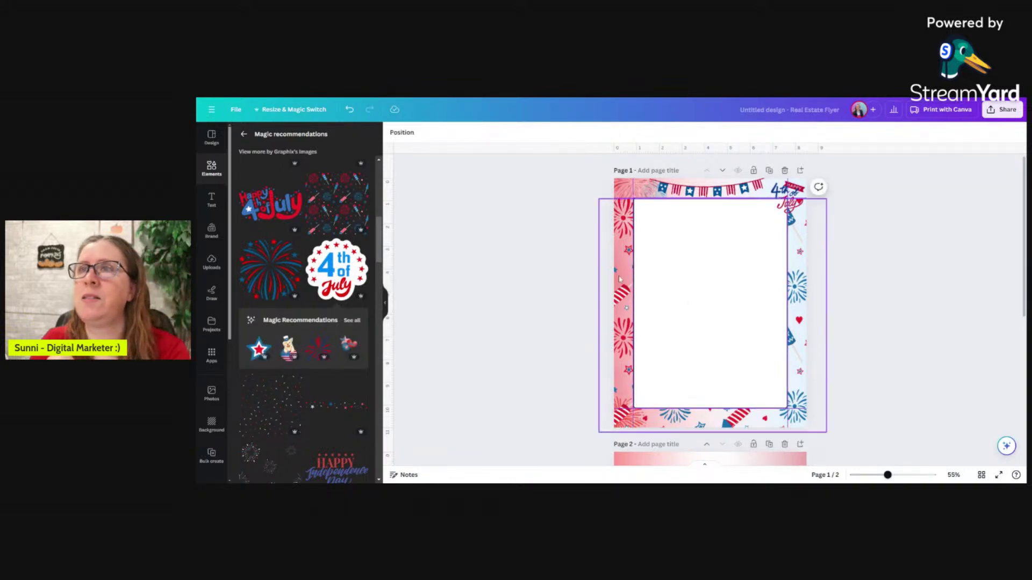
mouse_move(785, 199)
left_mouse_down()
mouse_move(701, 223)
mouse_move(787, 195)
left_mouse_up()
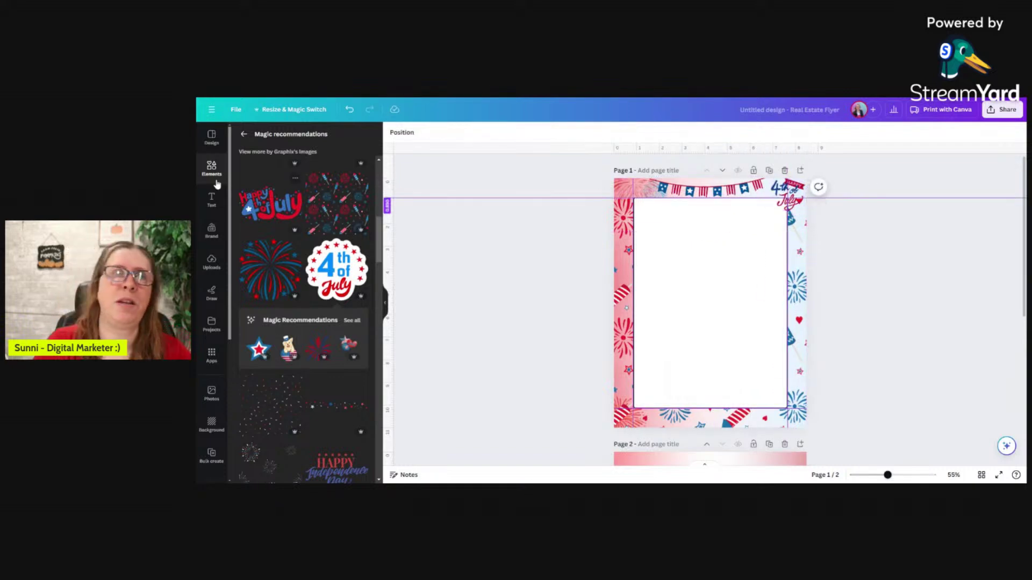
Add a text box in the brand kit's Georgia Pro style to the white rectangle, reading "Hello everyone!".
left_click(211, 200)
left_click(258, 212)
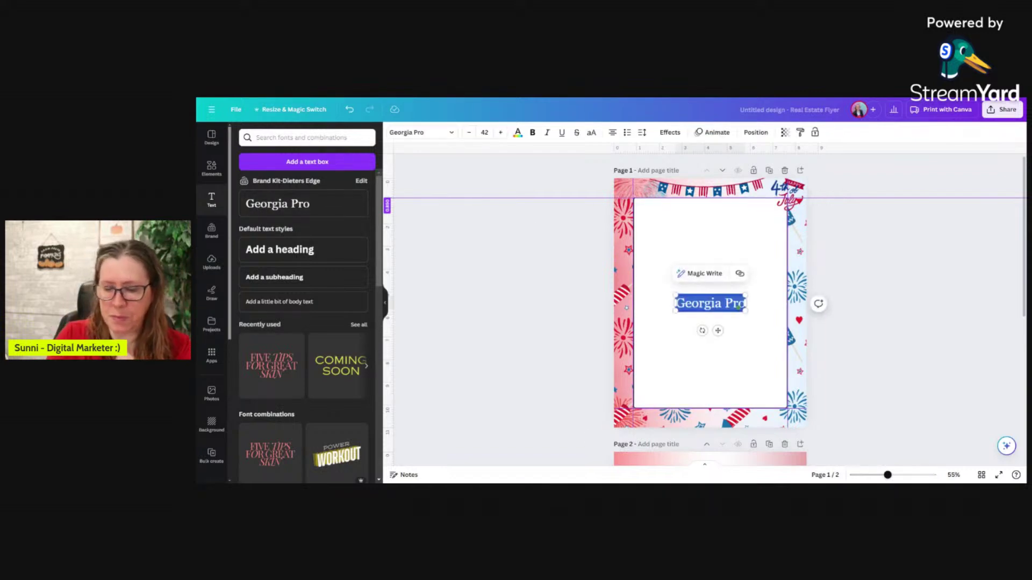
type("Hello E")
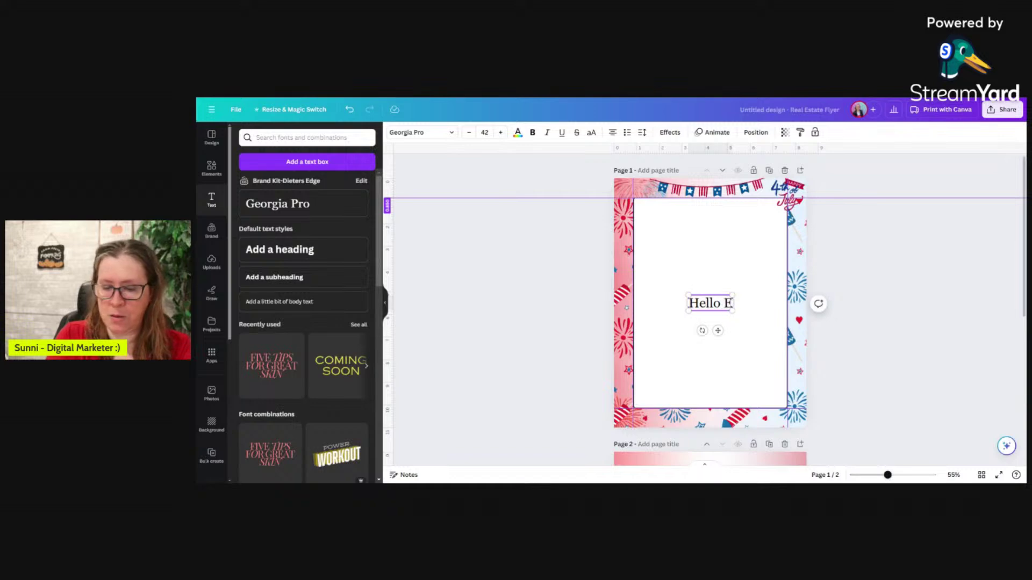
key("BackSpace")
type("everyone!")
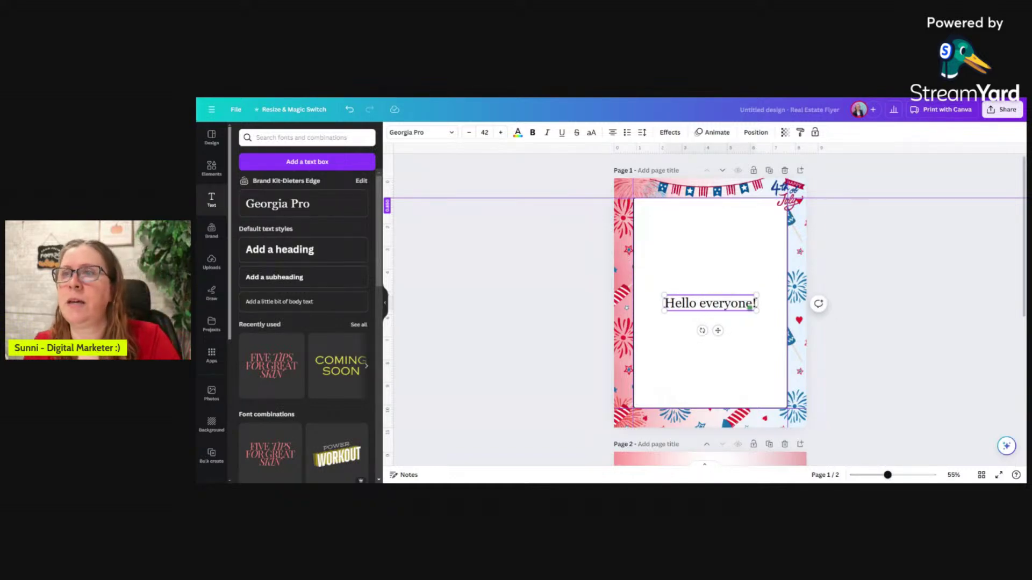
Set the font size of the "Hello everyone!" text to 14.
left_click_drag(664, 304, 752, 304)
left_click(662, 309)
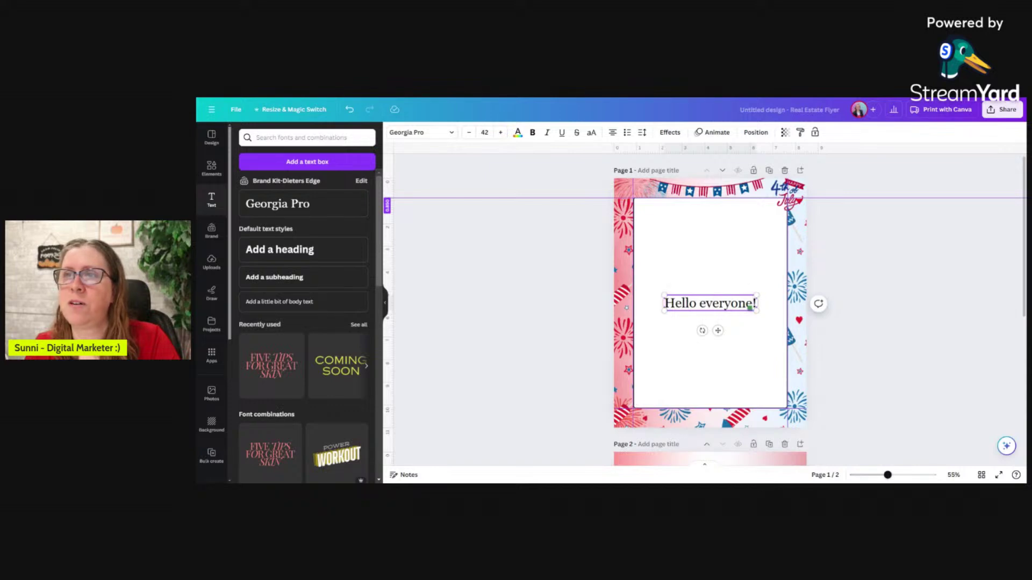
left_click(749, 306, "shift")
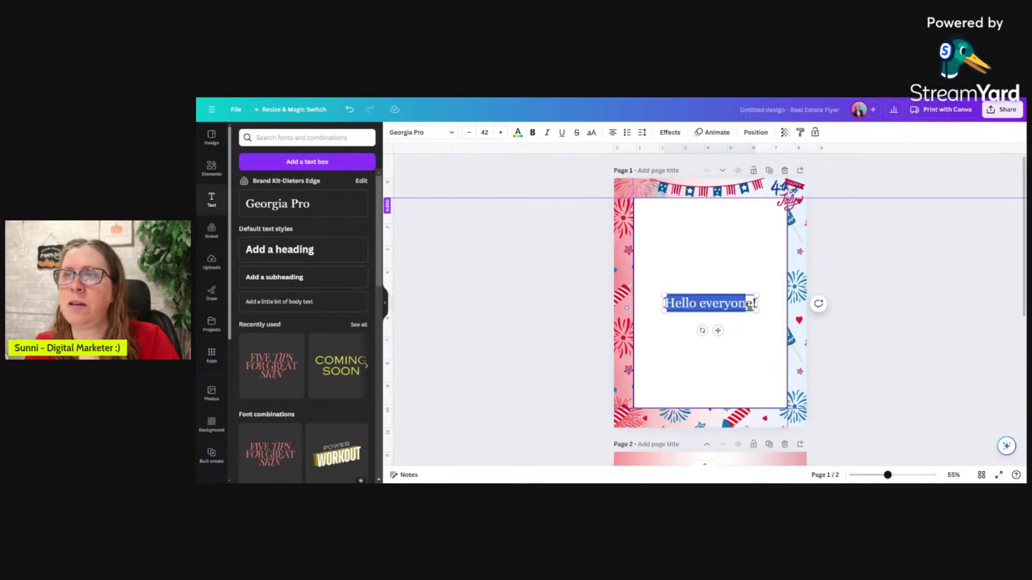
left_click(485, 132)
type("14")
key("Return")
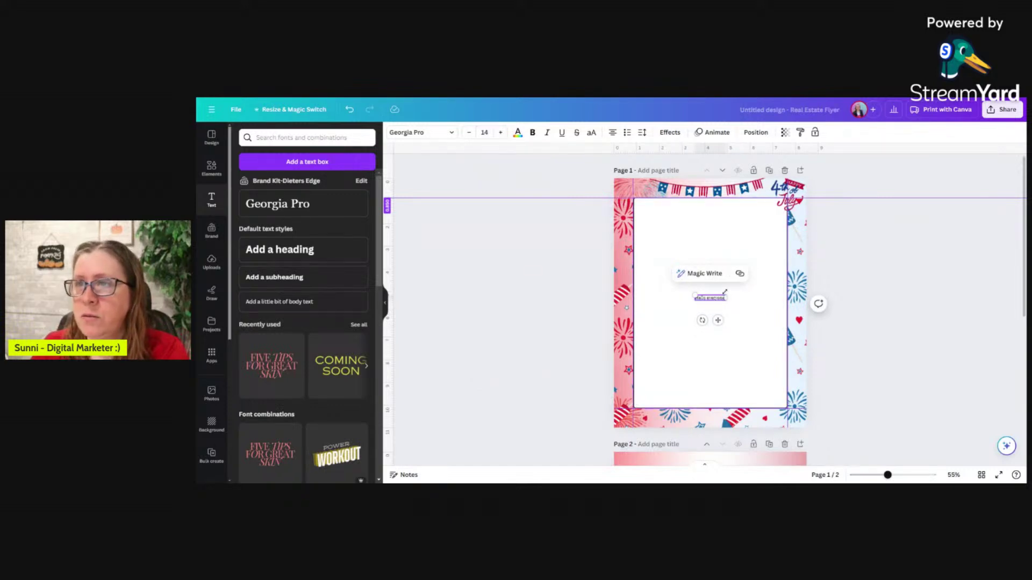
left_click_drag(694, 296, 694, 297)
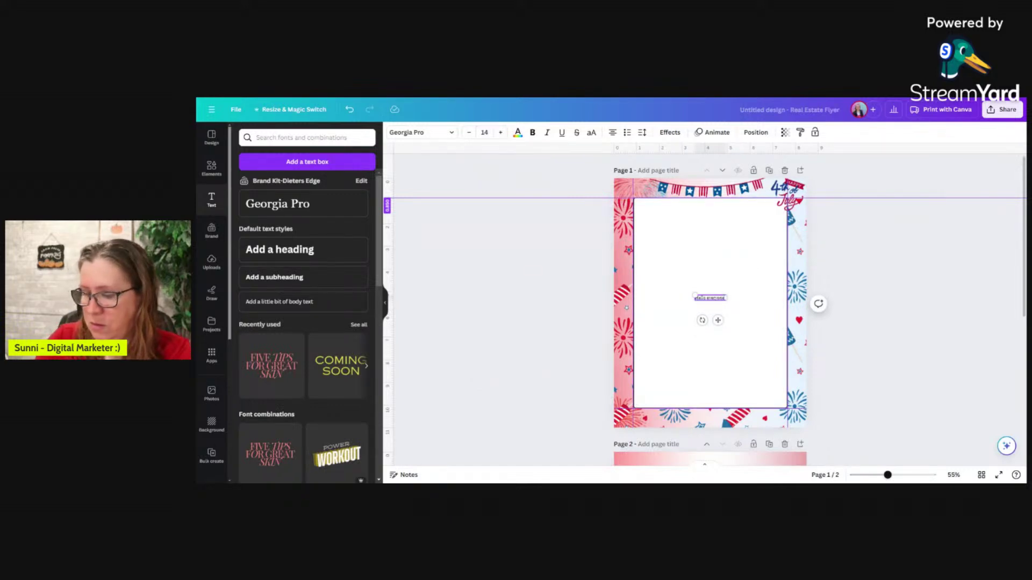
Add six blank lines below the "Hello everyone!" text.
key("Return")
key("Return")
key("Return")
key("Return")
key("Return")
key("Return")
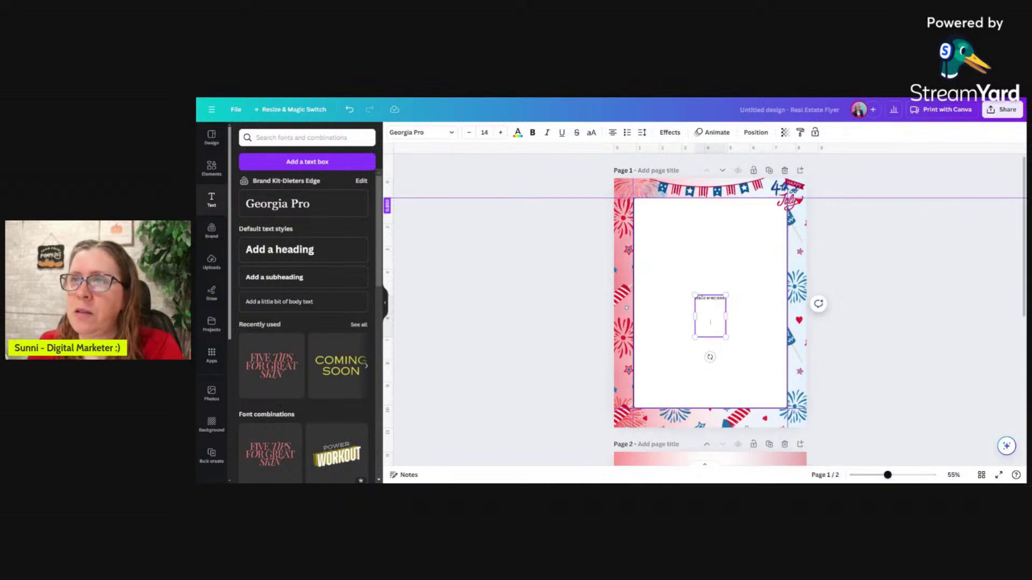
Move the "Hello everyone!" text box to the top of the white rectangle and extend it to fill the rectangle's width and height.
left_click(901, 329)
left_click(711, 314)
left_click_drag(711, 314, 786, 221)
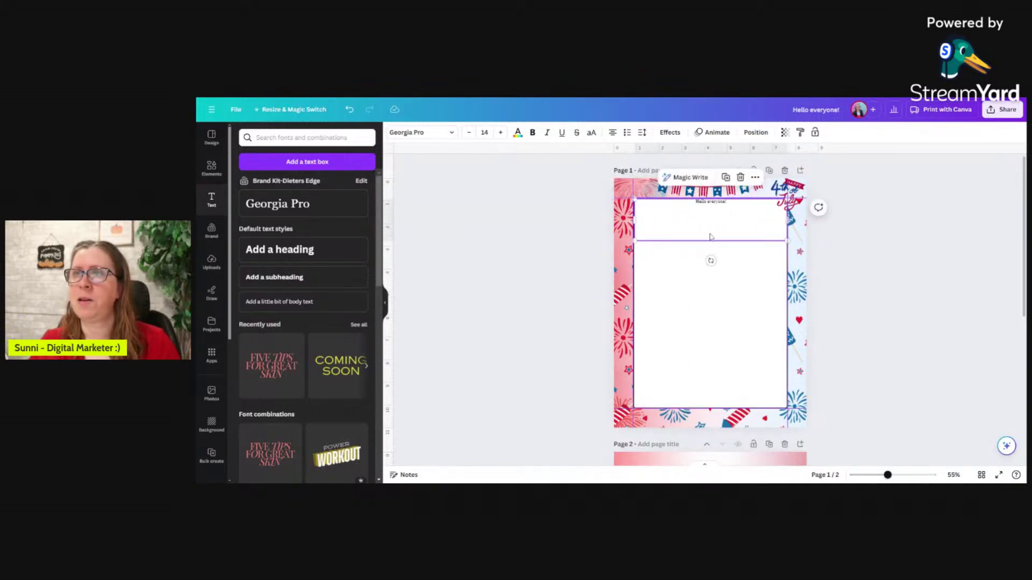
left_click_drag(711, 232, 711, 398)
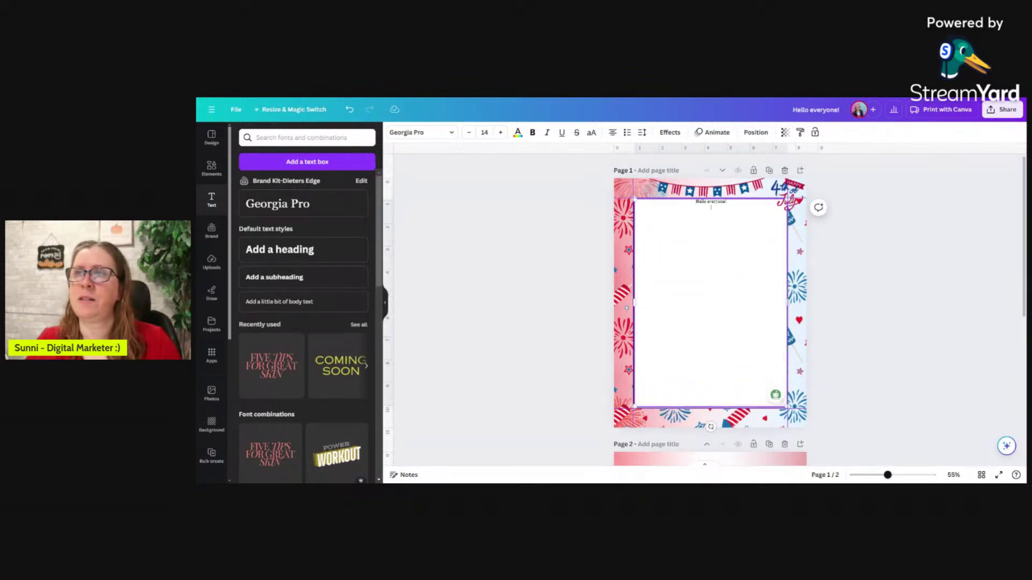
Left-align the text and add the line "This is a newsletter!" below "Hello everyone!".
key("ctrl+a")
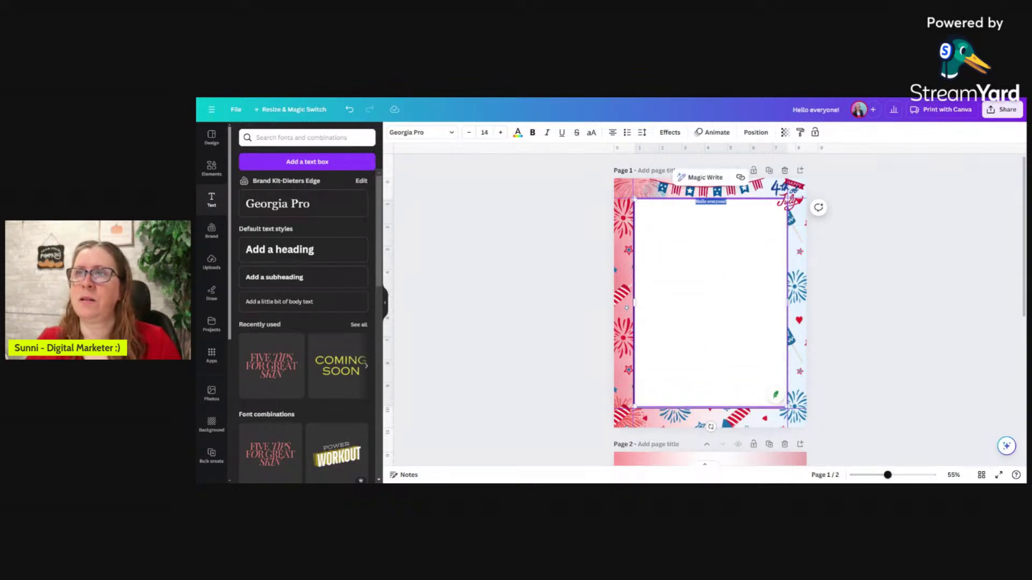
left_click(612, 132)
left_click(710, 219)
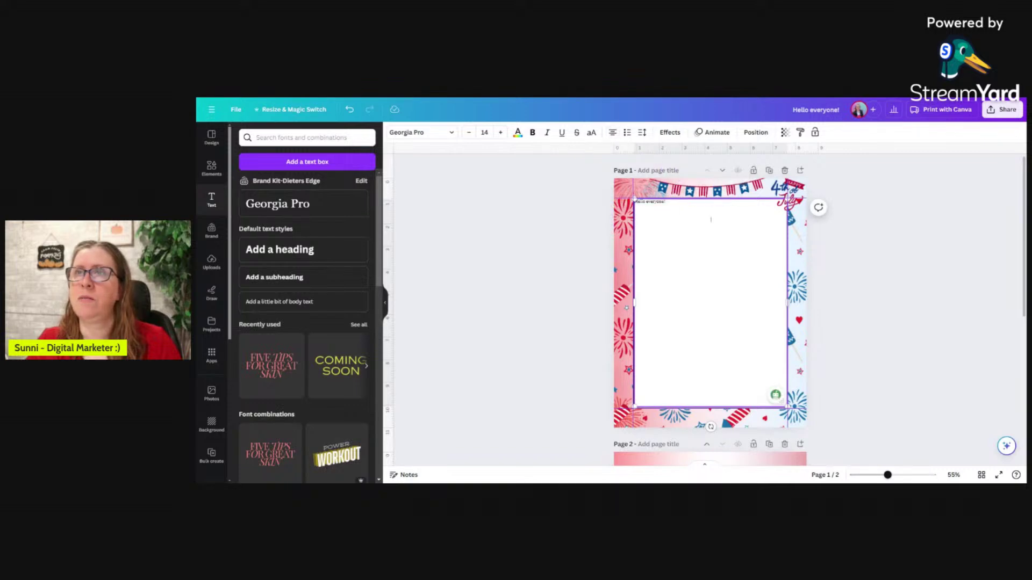
key("Return")
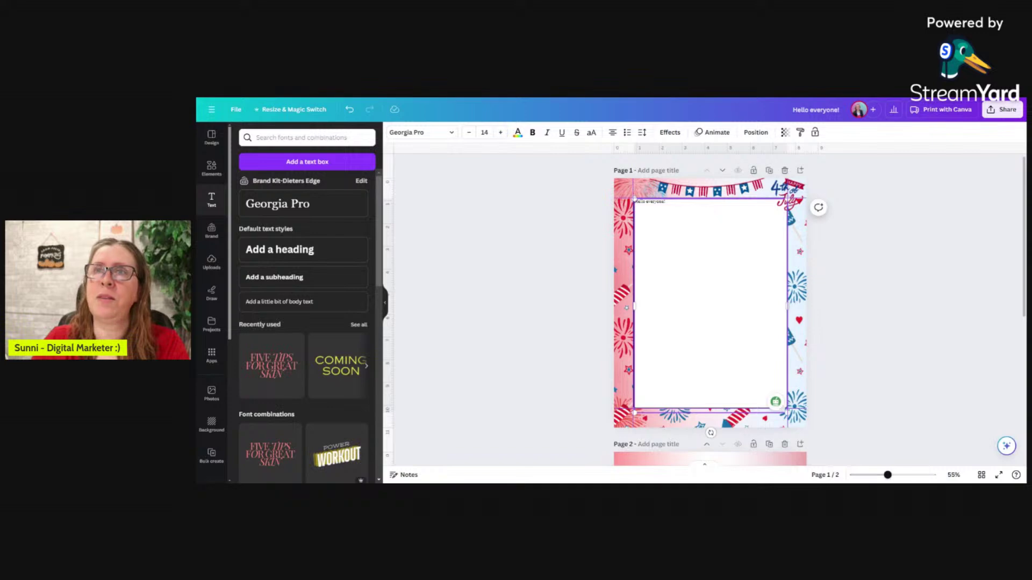
key("BackSpace")
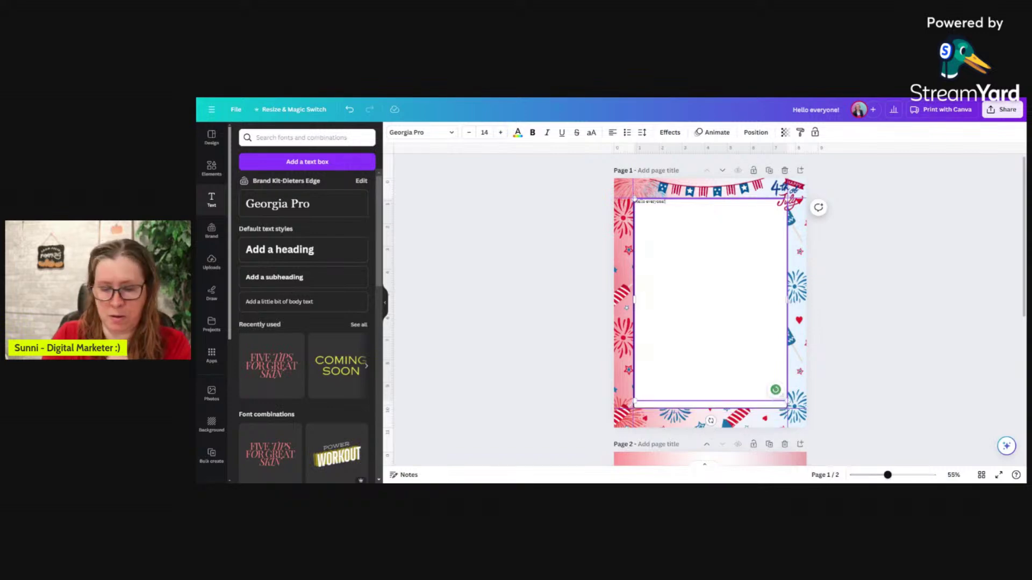
key("Return")
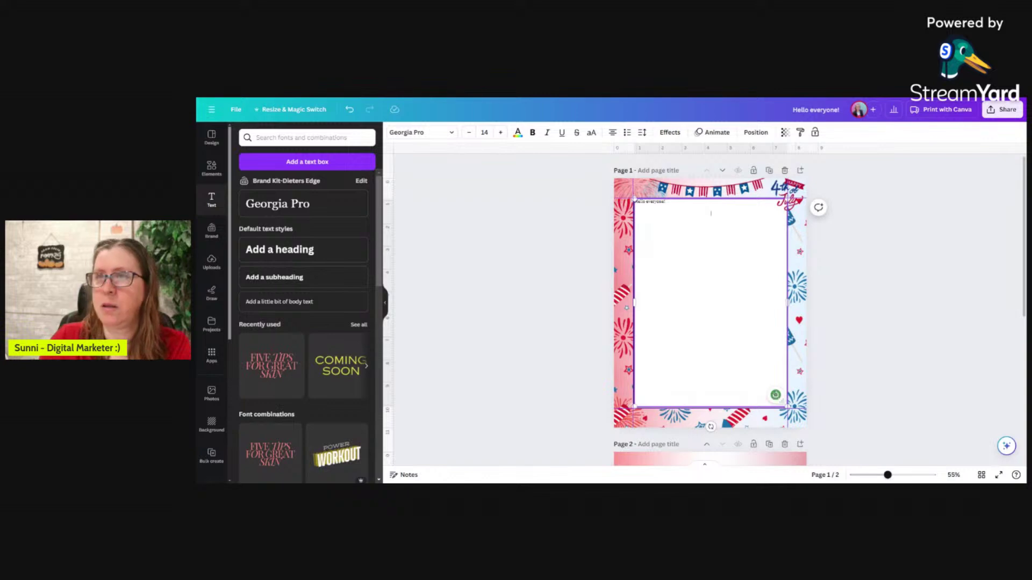
left_click(616, 139)
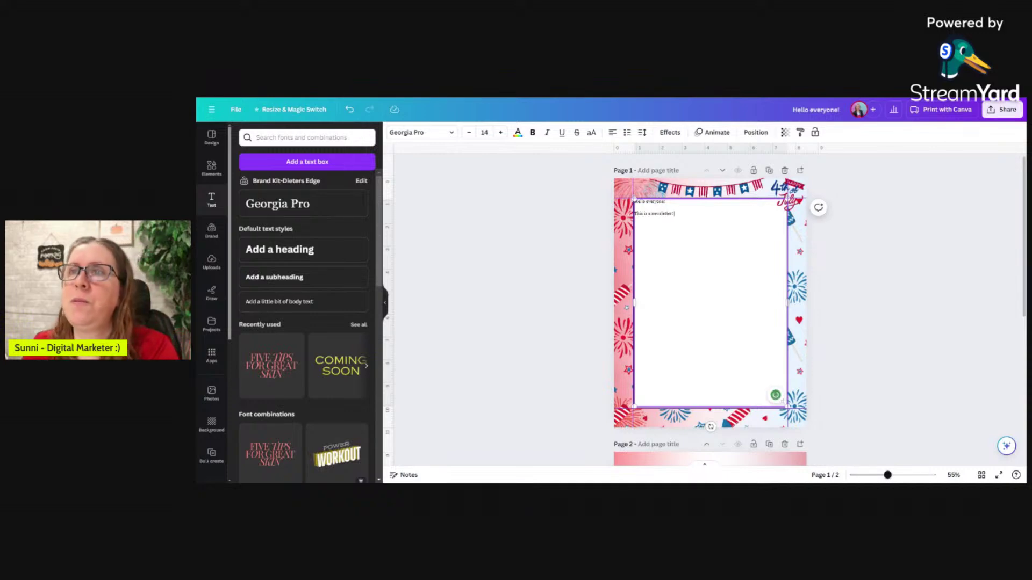
left_click(892, 339)
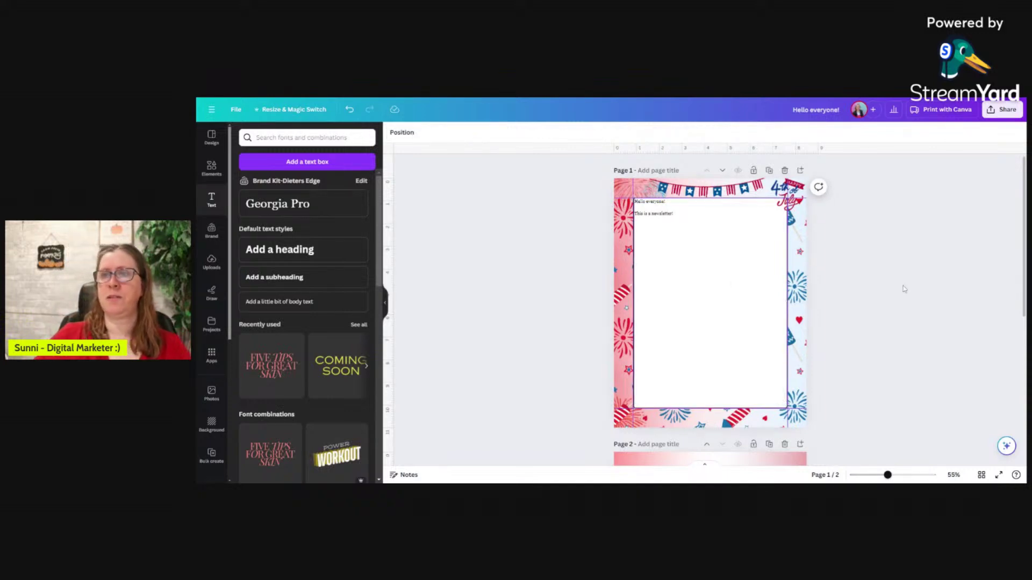
Move the 4th of July lettering from page 1's upper-right corner into the white rectangle, slightly right of its center.
left_click(604, 180)
mouse_move(604, 181)
left_mouse_down()
mouse_move(574, 166)
mouse_move(608, 172)
mouse_move(602, 180)
left_mouse_up()
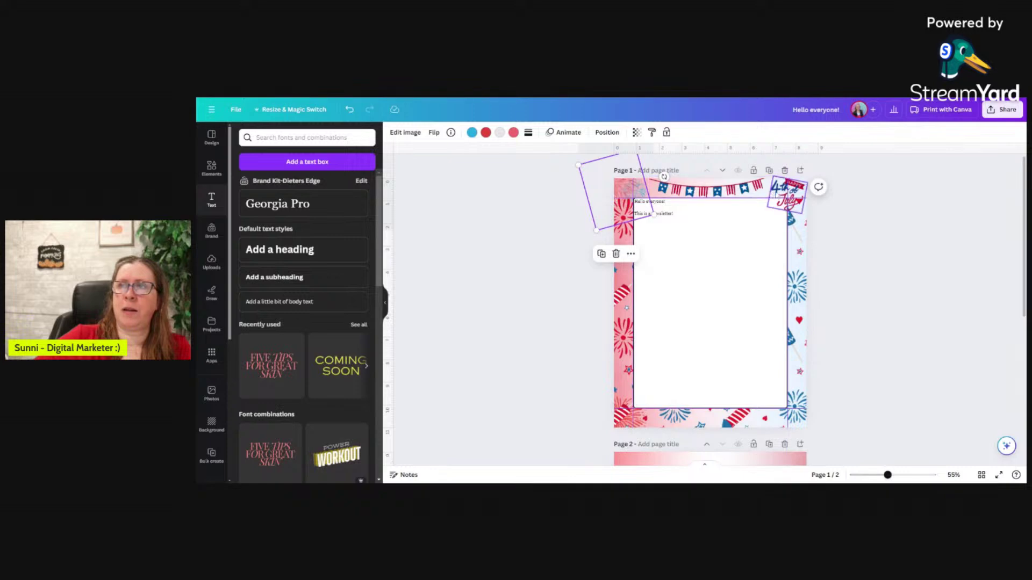
left_click_drag(775, 192, 702, 214)
left_click_drag(705, 214, 743, 296)
left_click_drag(777, 228, 784, 216)
mouse_move(752, 295)
left_mouse_down()
mouse_move(792, 199)
mouse_move(750, 265)
mouse_move(751, 296)
left_mouse_up()
left_click(952, 279)
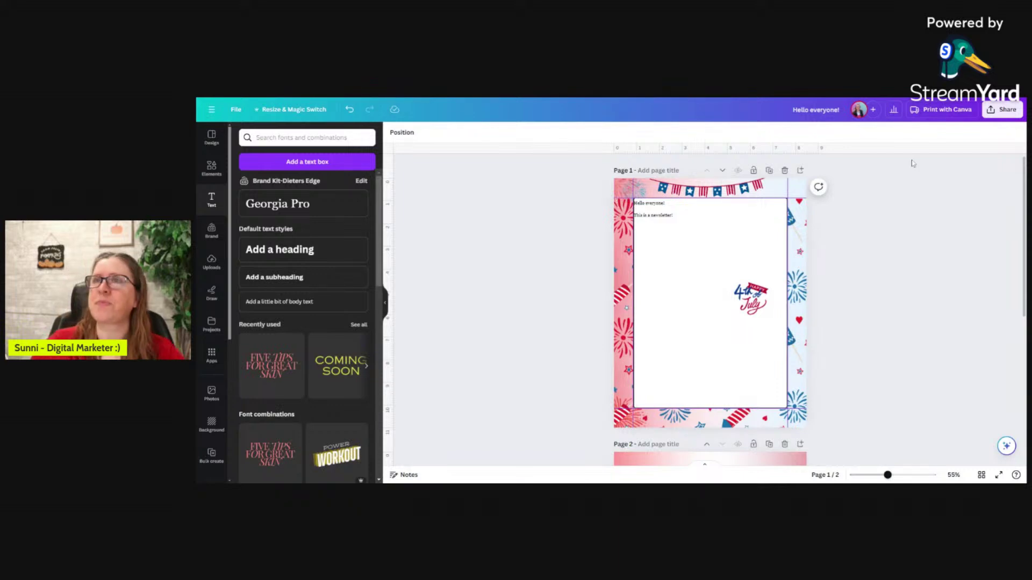
Duplicate page 2 and delete the gradient background from the new page 3.
scroll(796, 248, "down", 5)
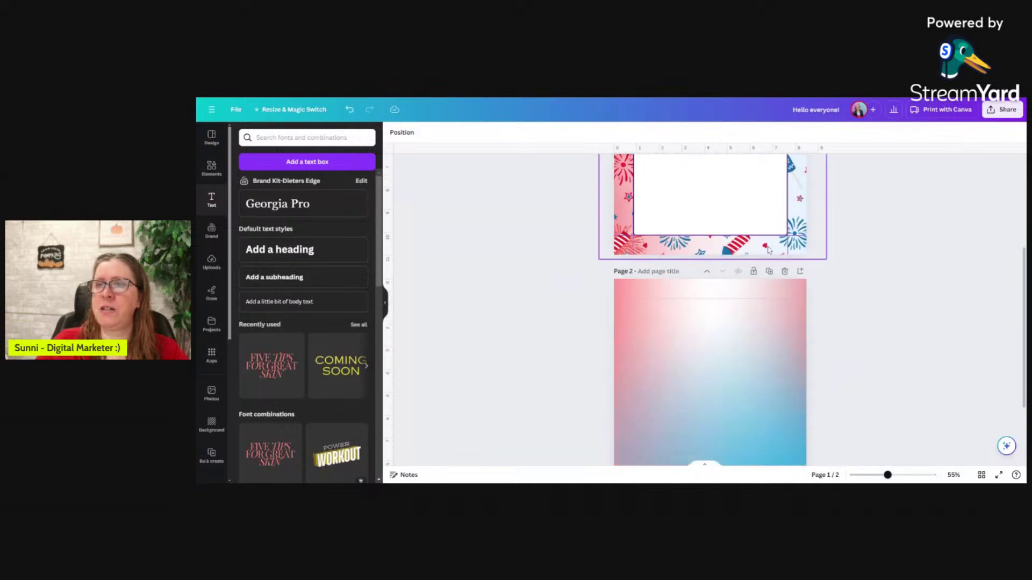
left_click(769, 171)
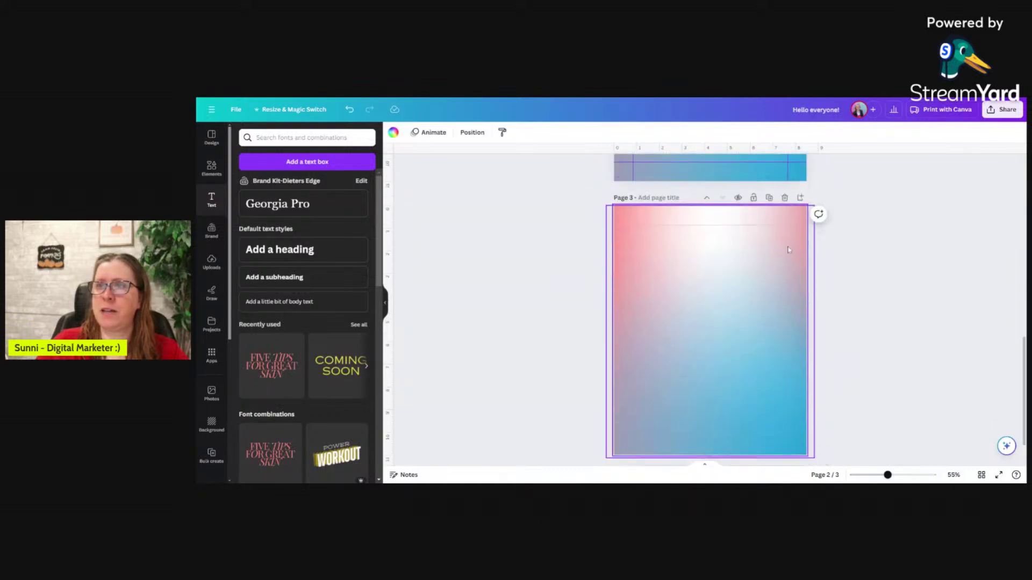
left_click(738, 304)
key("Delete")
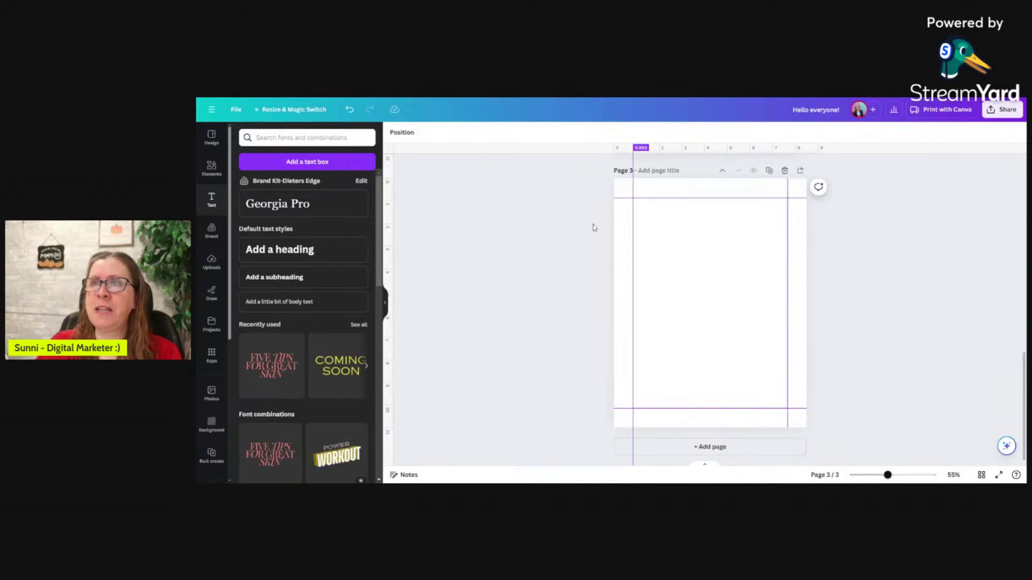
Title page 3 "Clickfunnel Background".
left_click(641, 171)
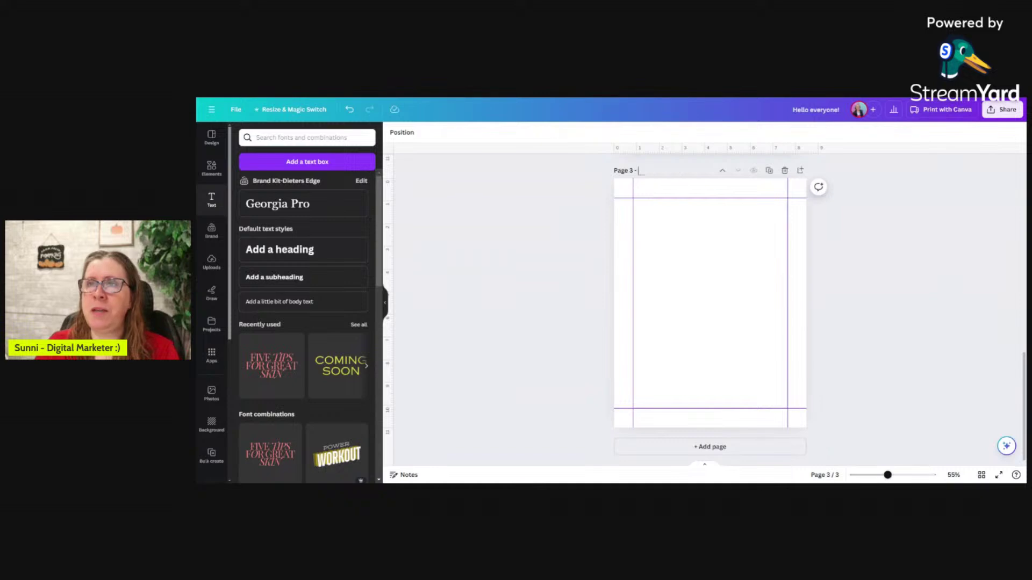
type("Clickfun")
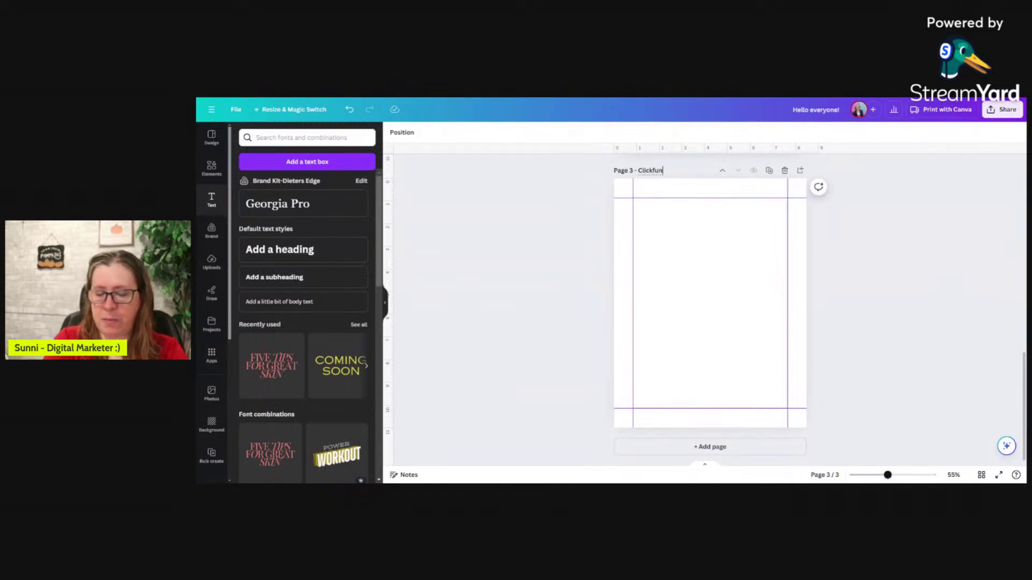
type("nel")
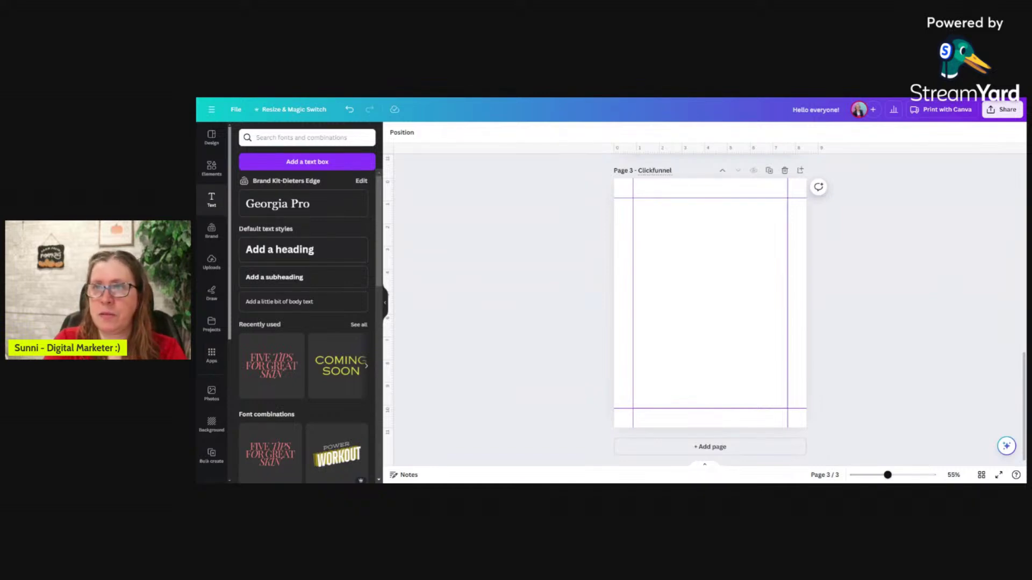
type(" Backgroun")
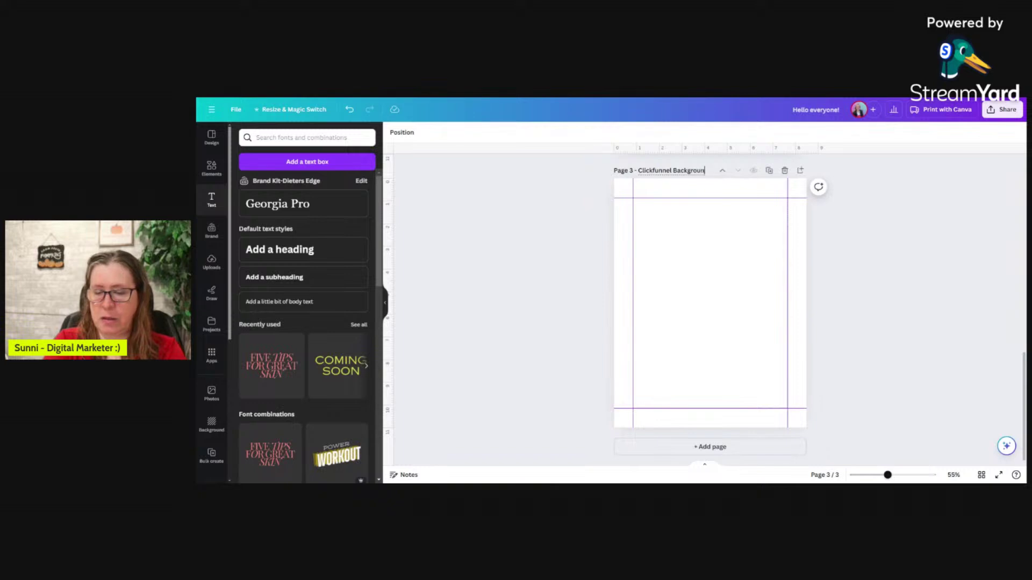
type("d")
left_click(585, 198)
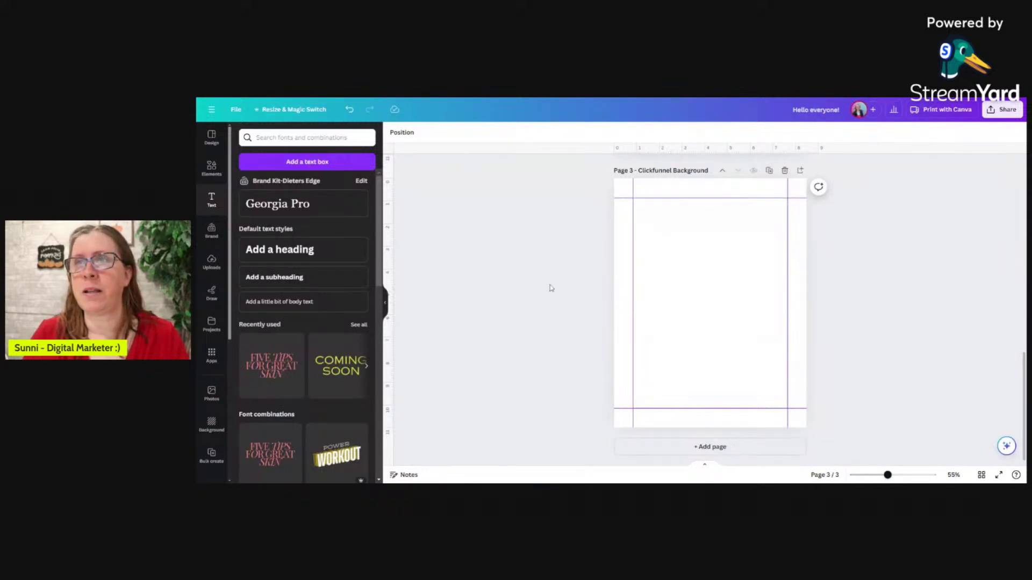
Replace the fourth of July elements search with "gray", and refine it to "gray gradien".
scroll(549, 287, "up", 1)
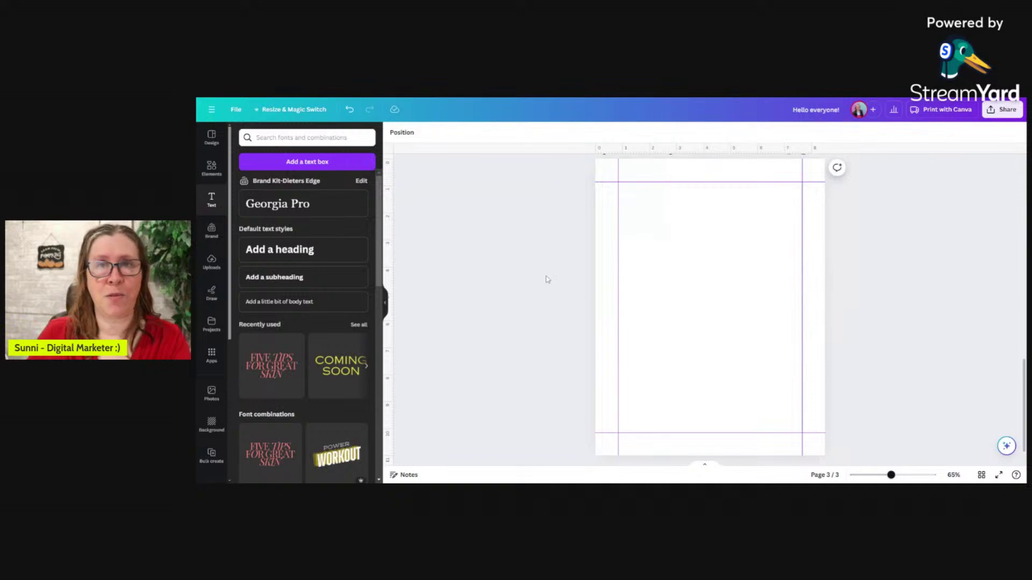
left_click(212, 169)
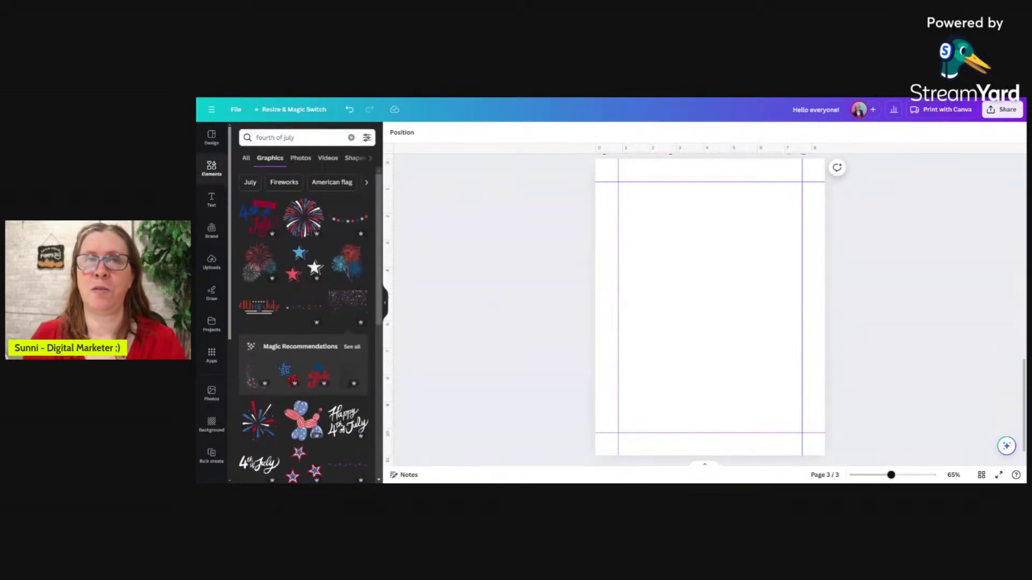
left_click(351, 138)
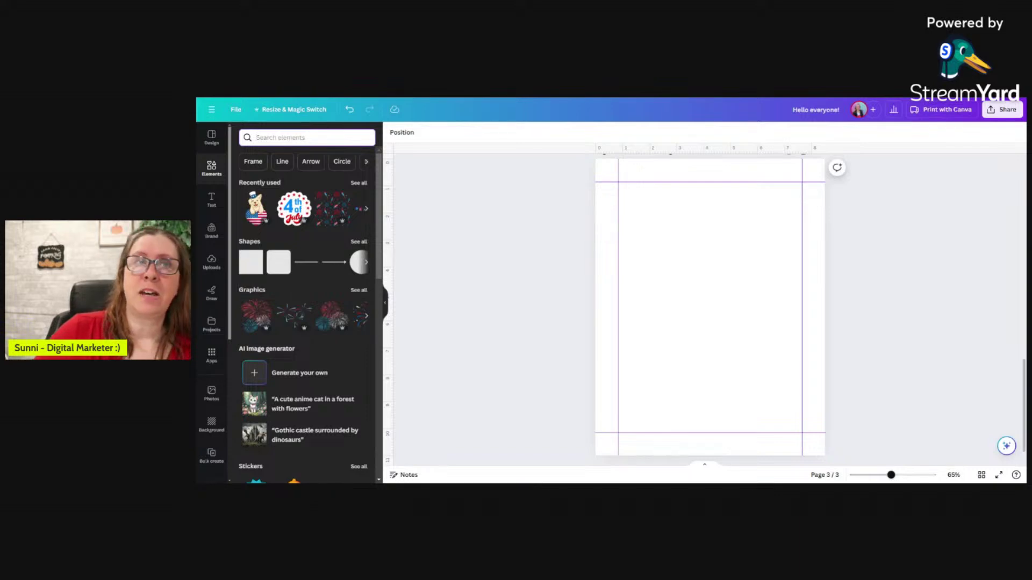
type("gray")
key("Return")
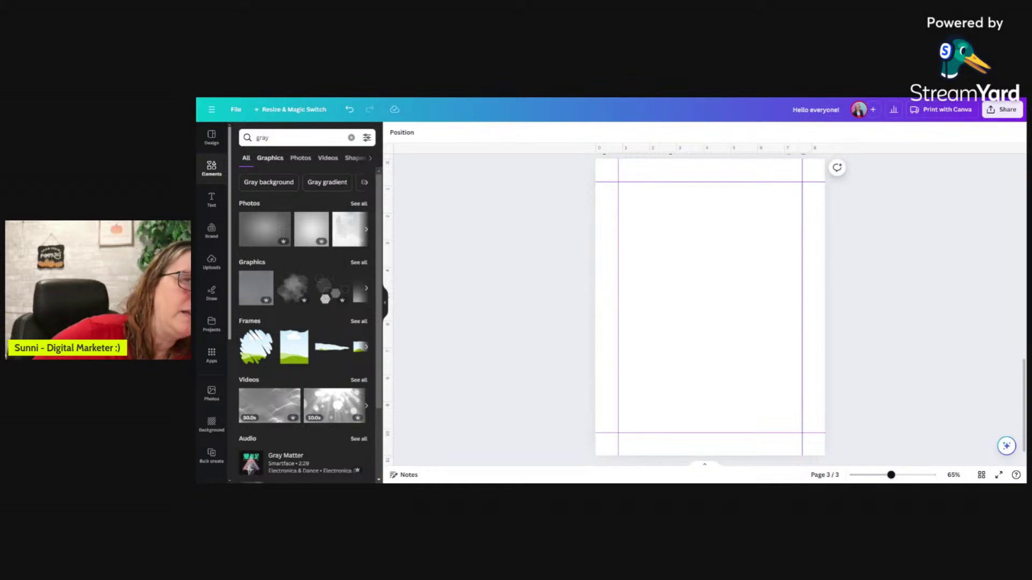
left_click(301, 137)
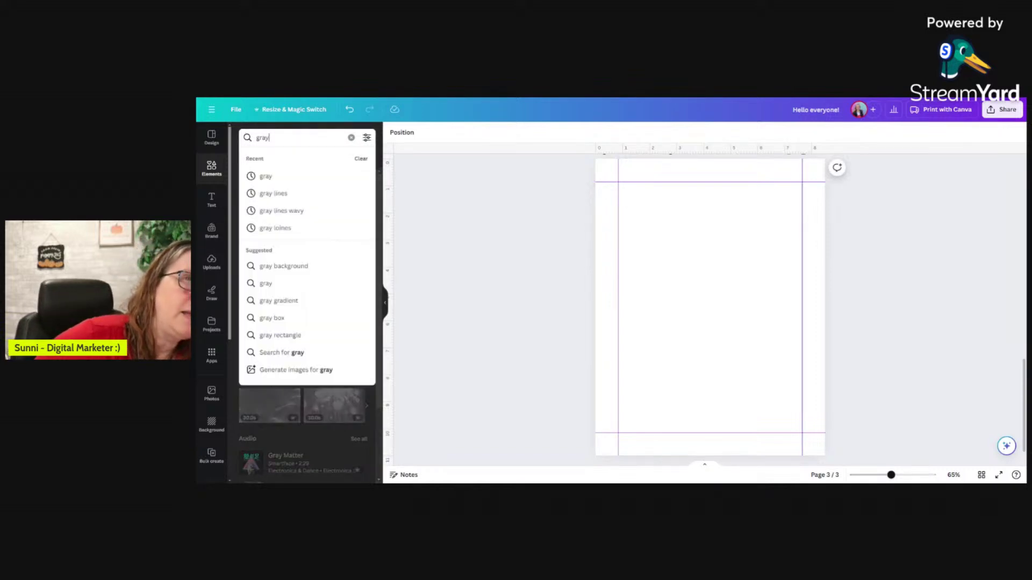
type("gradien")
key("Return")
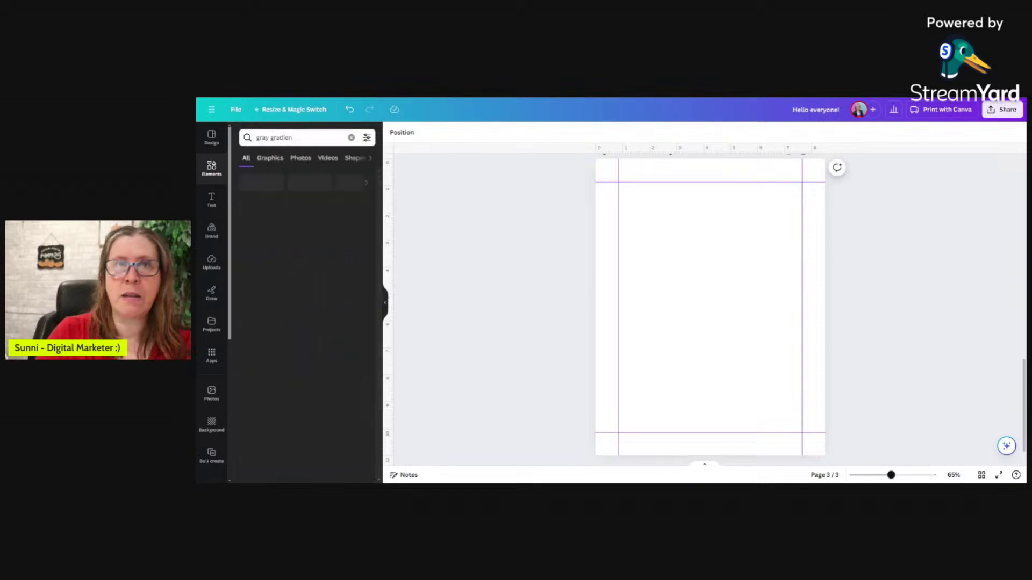
key("t")
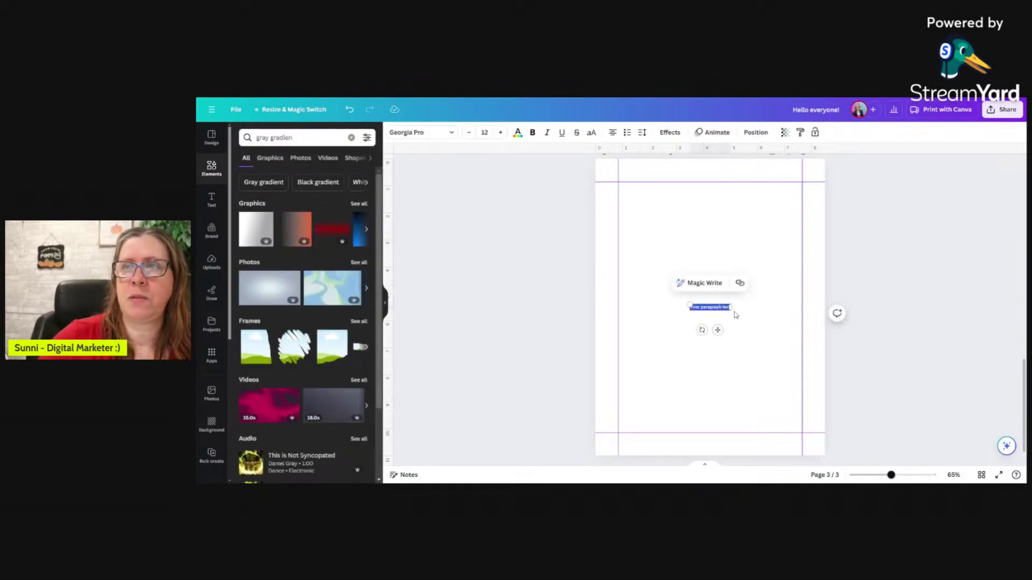
left_click(737, 314)
left_click(721, 309)
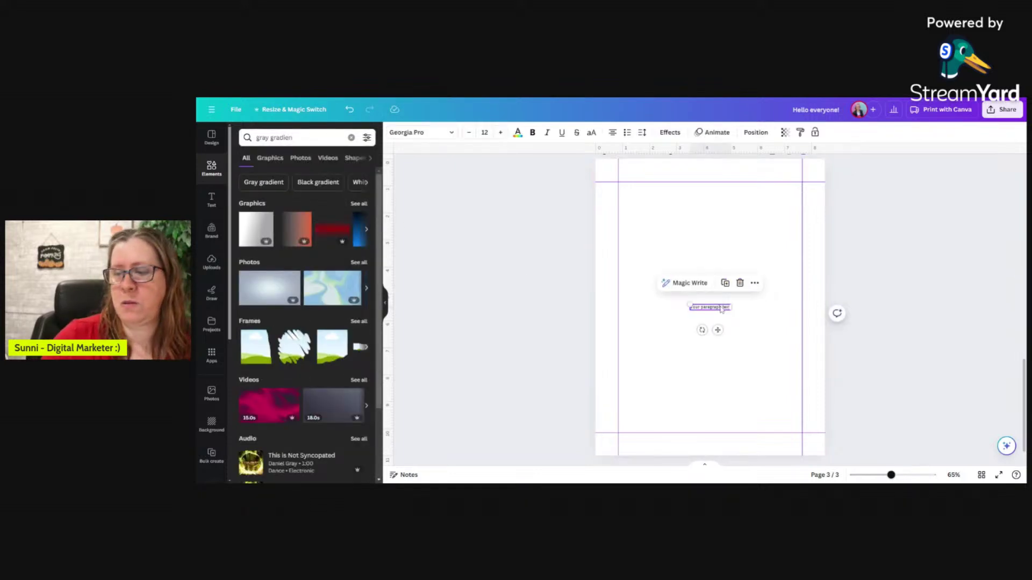
key("Delete")
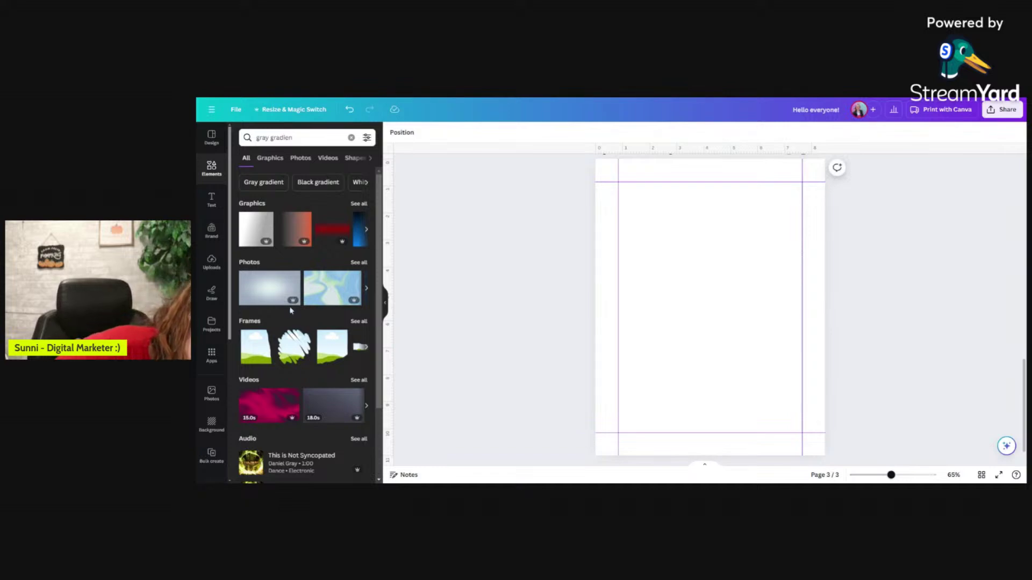
Add the white-to-gray gradient graphic to page 3 and enlarge it to cover the whole page.
left_click(250, 232)
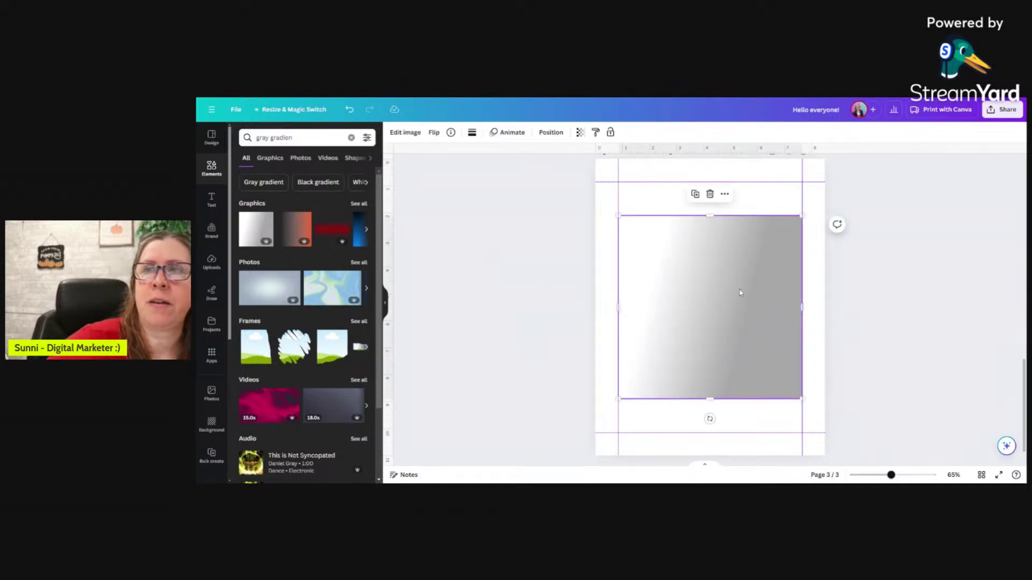
left_click_drag(739, 290, 712, 231)
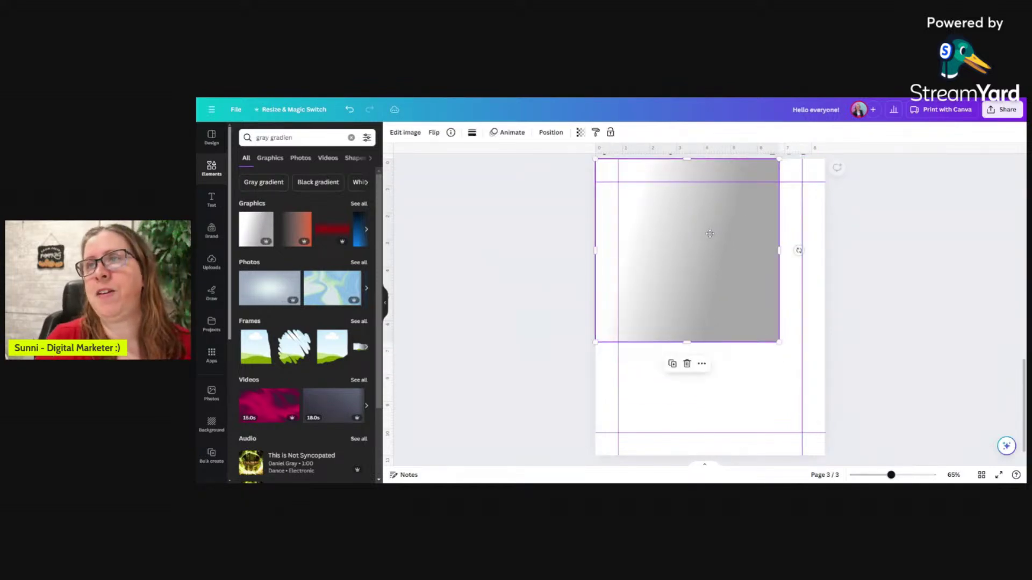
left_click_drag(780, 348, 895, 458)
left_click_drag(745, 355, 735, 356)
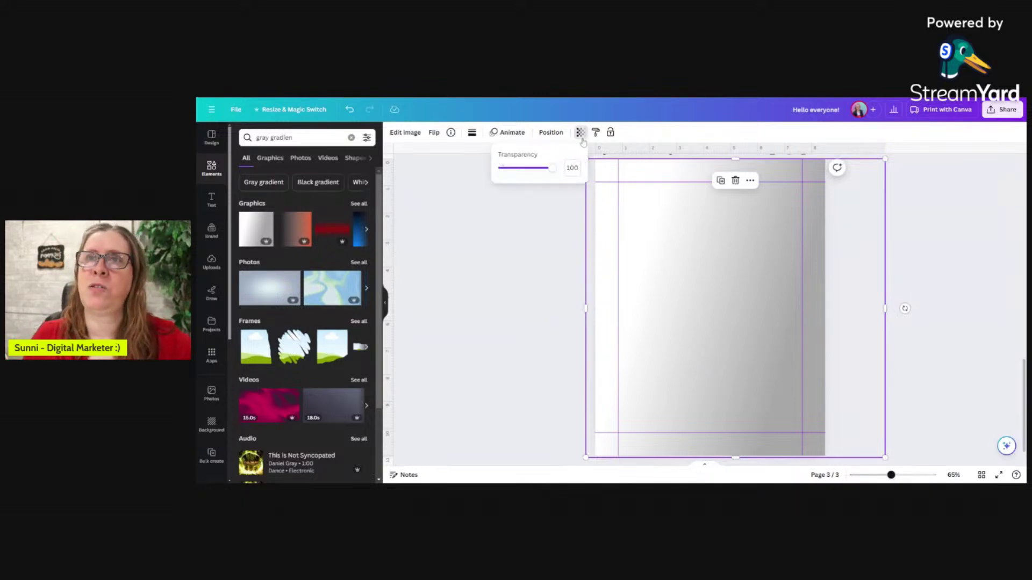
Set the gradient graphic's transparency to 24 and center it horizontally on page 3.
left_click_drag(552, 173, 528, 173)
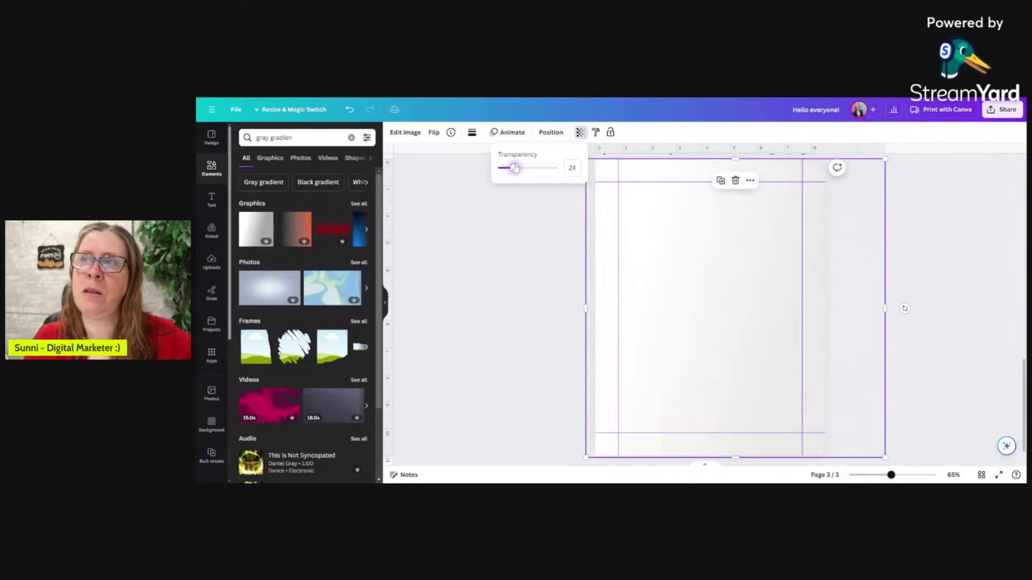
left_click_drag(719, 264, 689, 265)
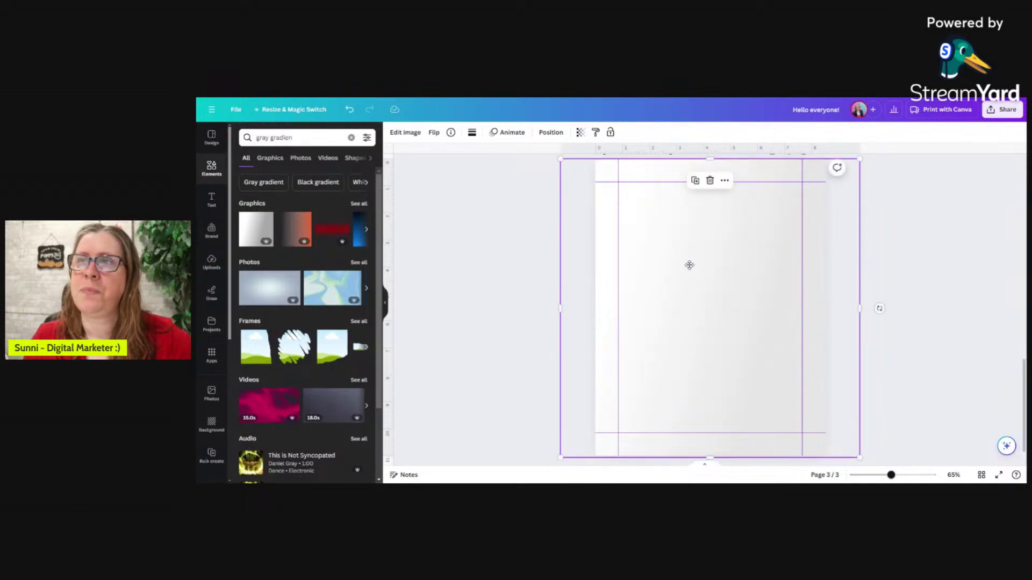
left_click(489, 275)
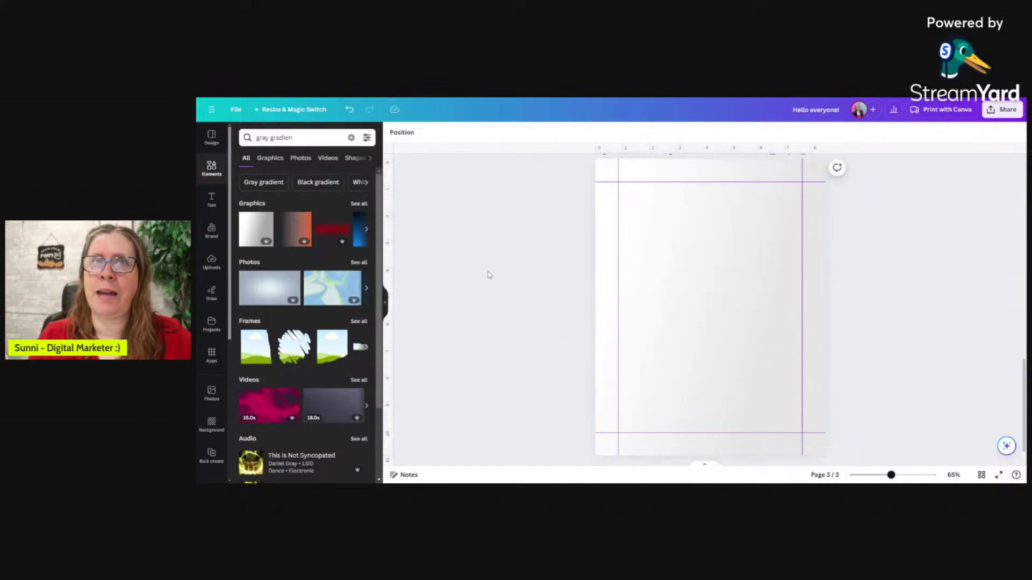
Replace the gray gradient elements search with "dots" and limit the results to graphics.
left_click(351, 137)
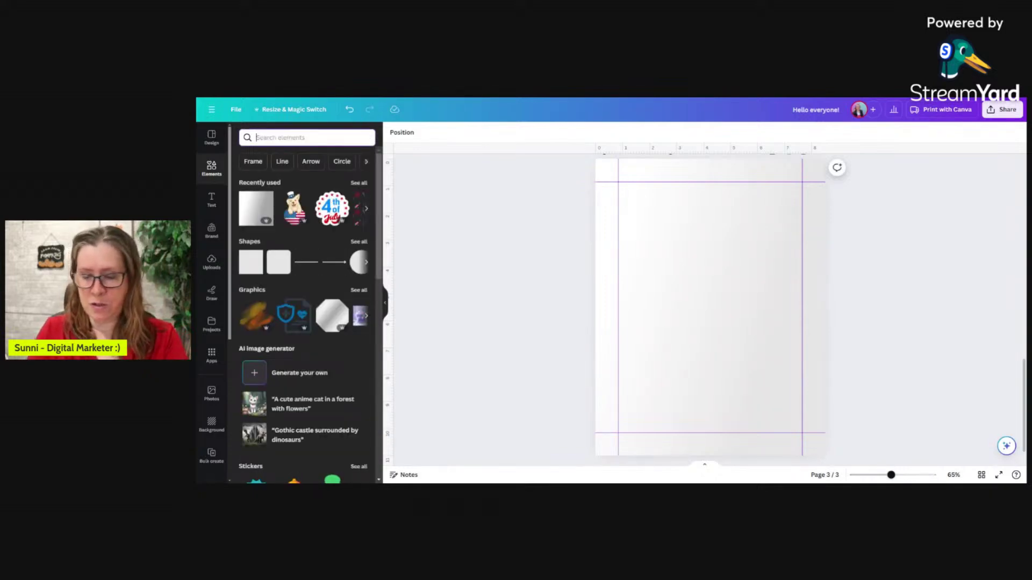
type("dots")
key("Return")
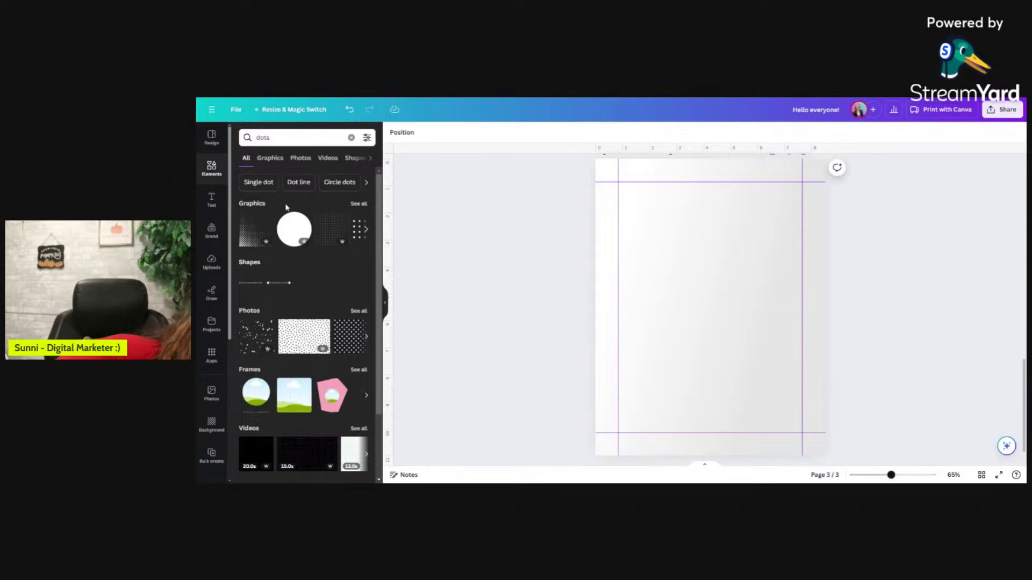
left_click(270, 158)
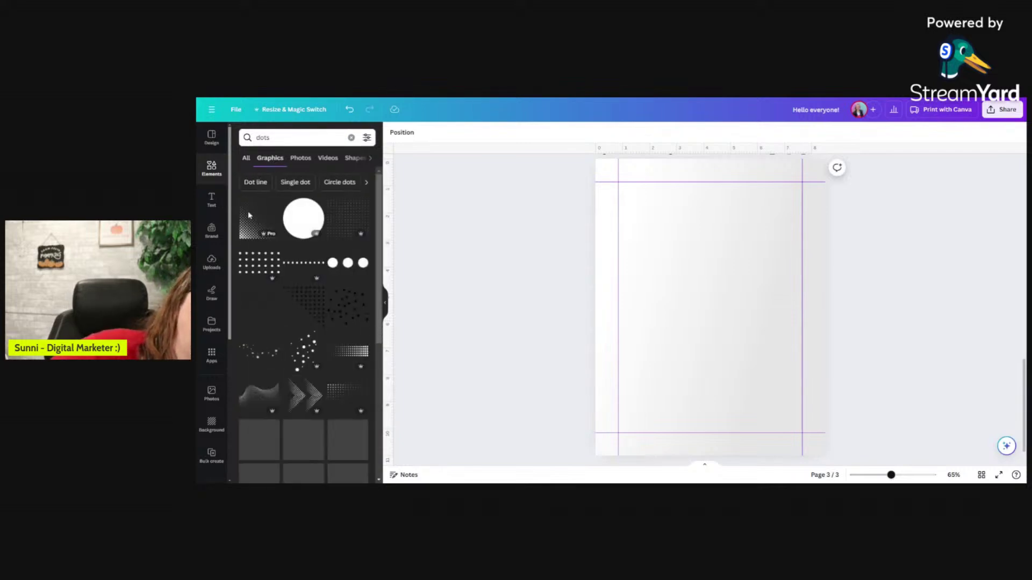
Add the triangular black dot pattern to page 3 and enlarge it to span the page width from the upper edge.
left_click(301, 299)
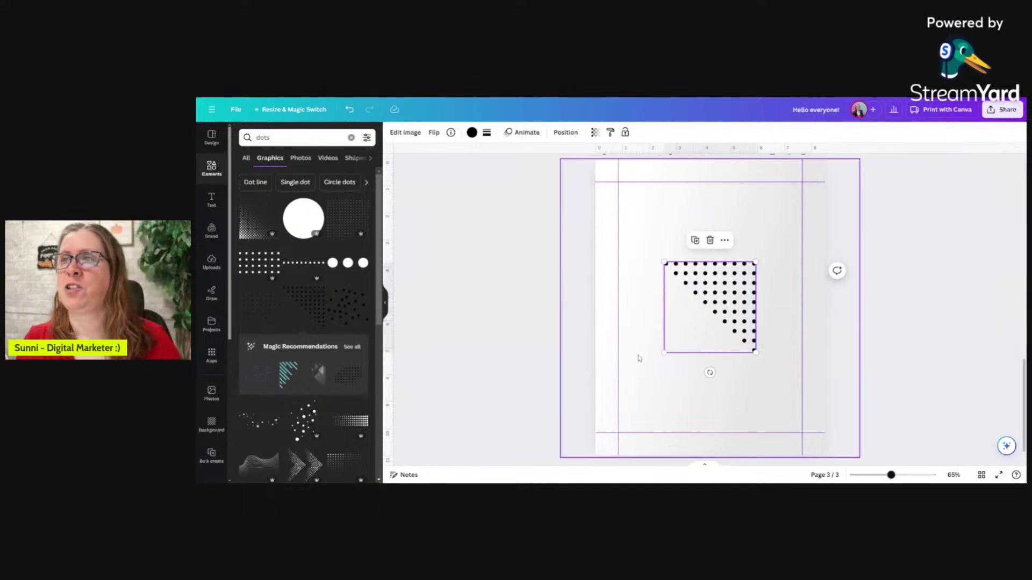
left_click_drag(755, 352, 766, 254)
left_click_drag(632, 349, 587, 378)
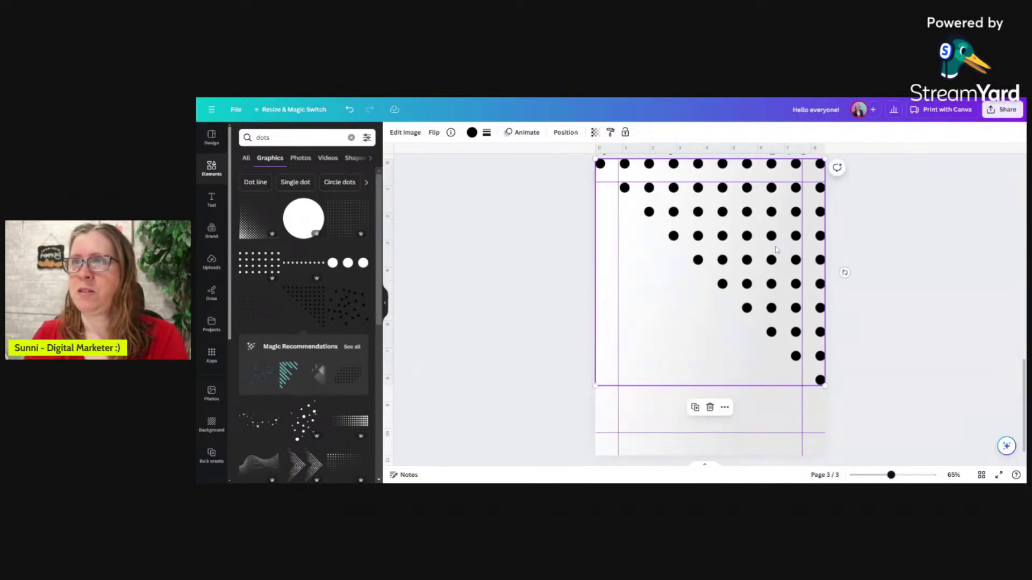
Recolor the dot pattern with the medium gray photo color and set its transparency to about 6.
left_click(471, 133)
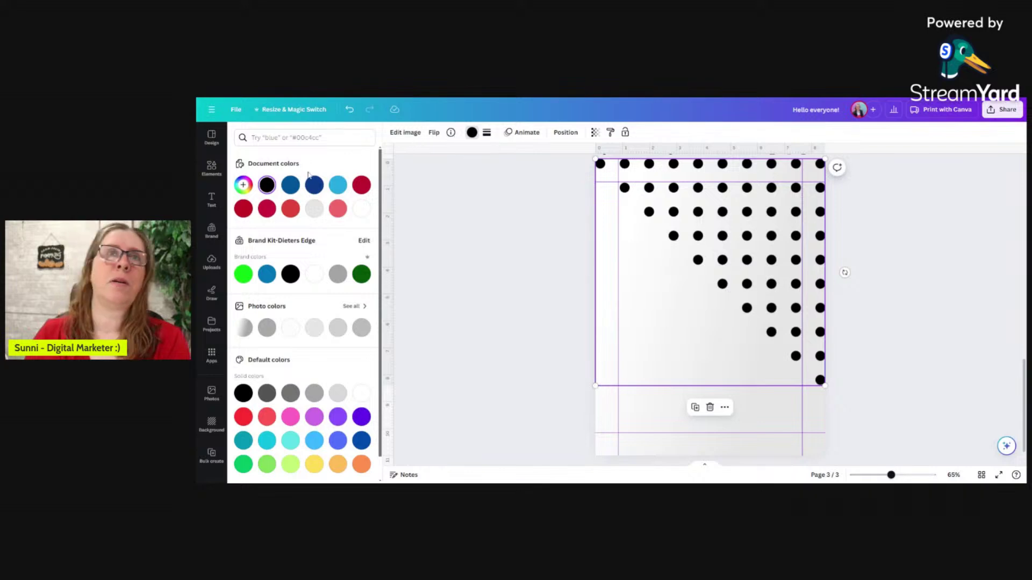
left_click(266, 332)
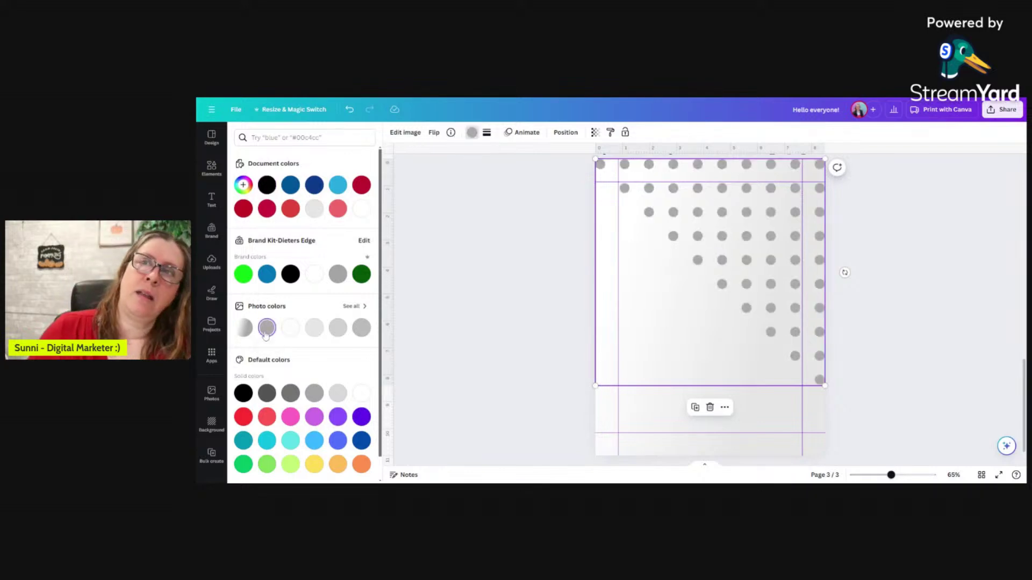
left_click(594, 132)
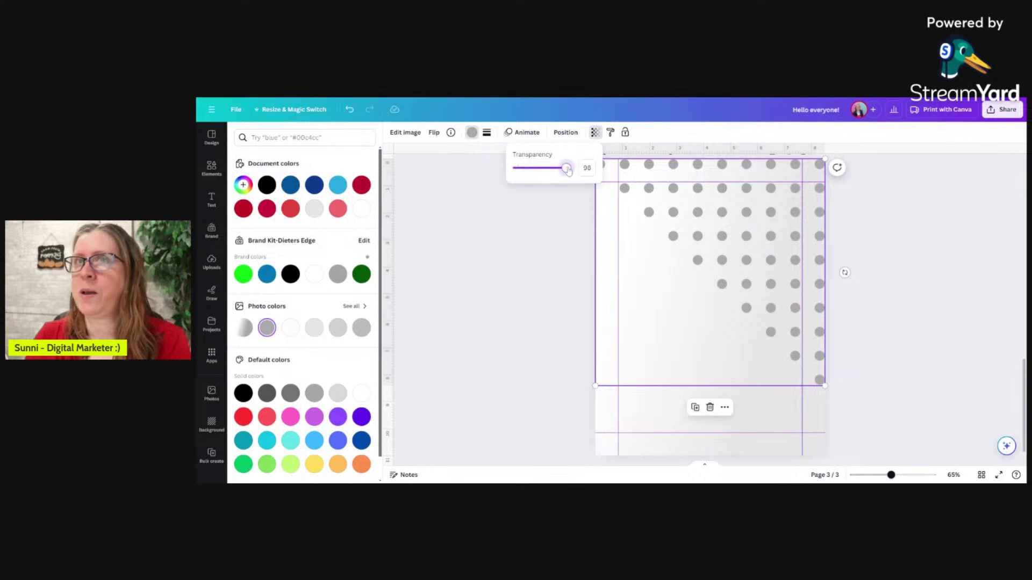
left_click_drag(568, 170, 521, 169)
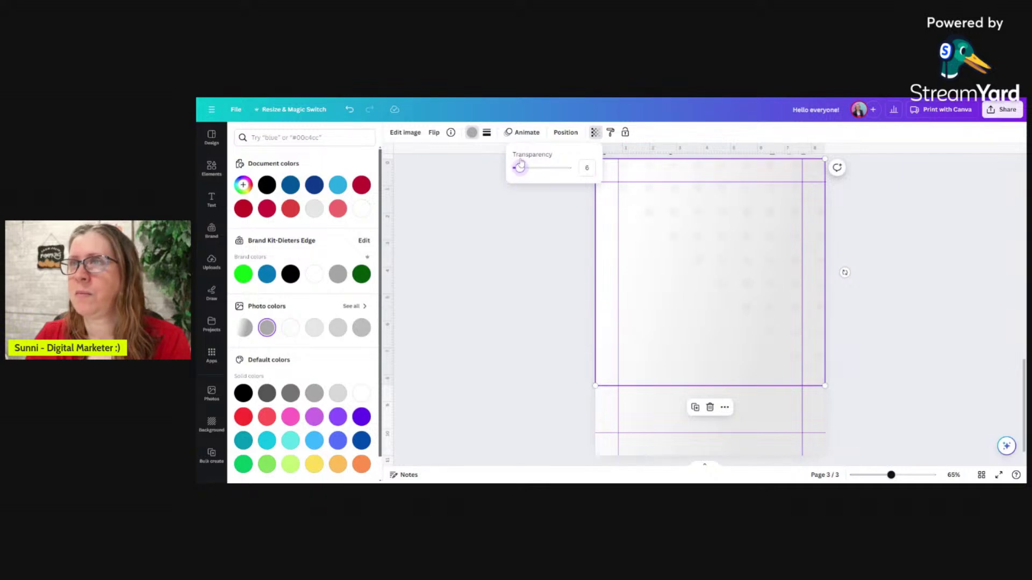
left_click(541, 232)
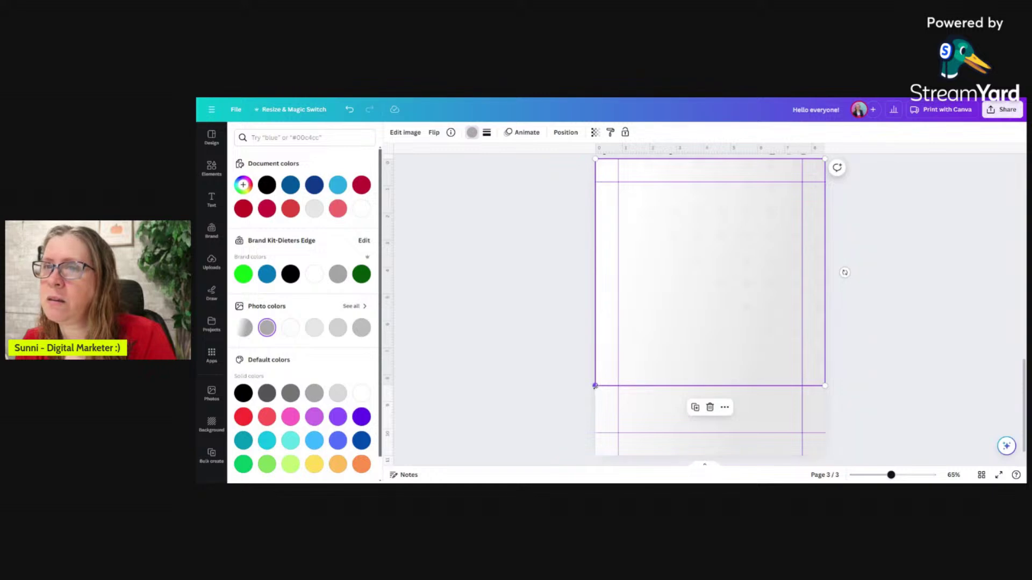
Enlarge the dot pattern to cover the full height of page 3 and shift it slightly toward the right edge.
left_click_drag(595, 386, 523, 454)
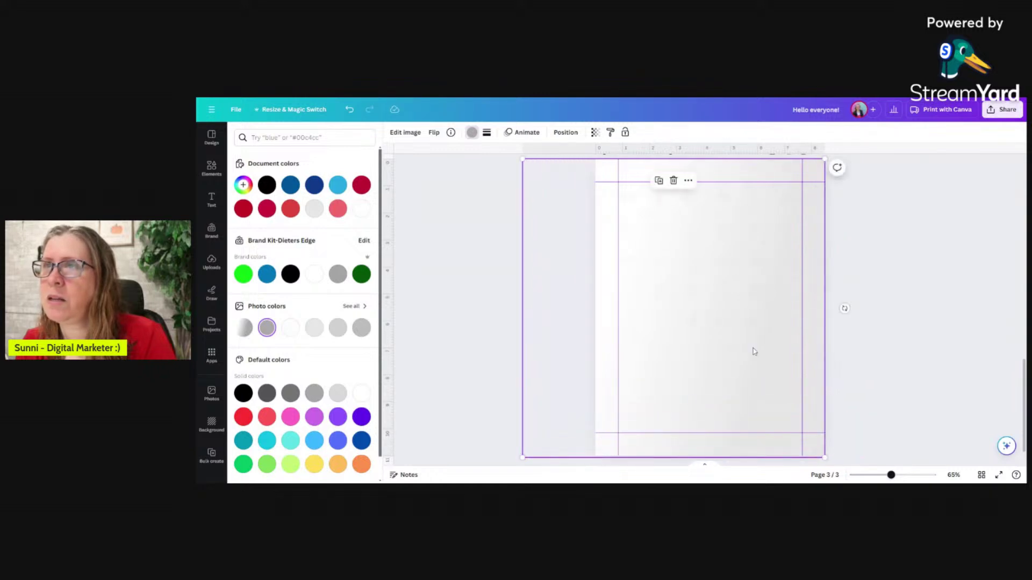
left_click_drag(751, 350, 760, 344)
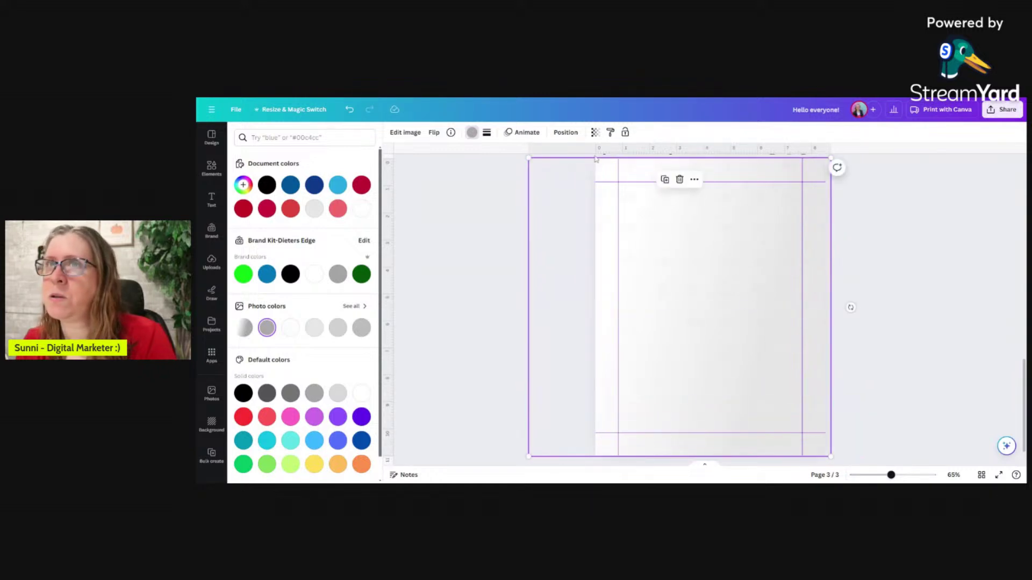
key("Escape")
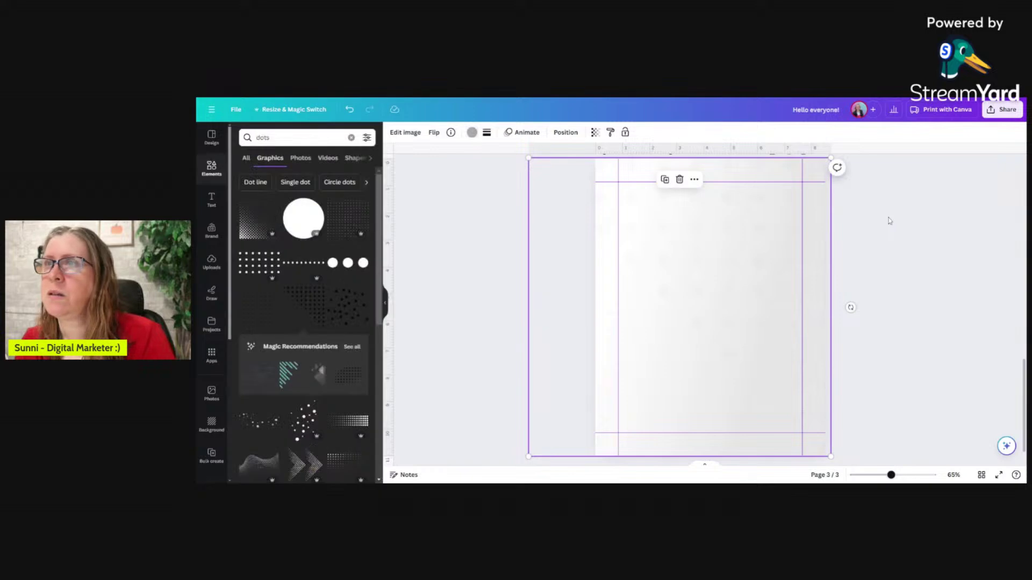
key("Escape")
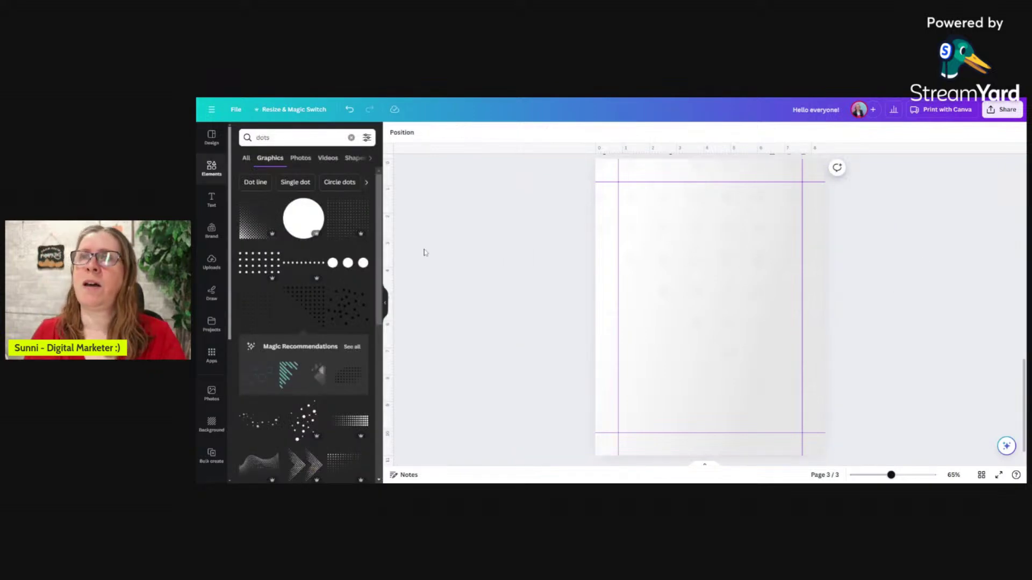
Add a text box to page 3 reading "THIS IS A FUNNEL".
left_click(212, 199)
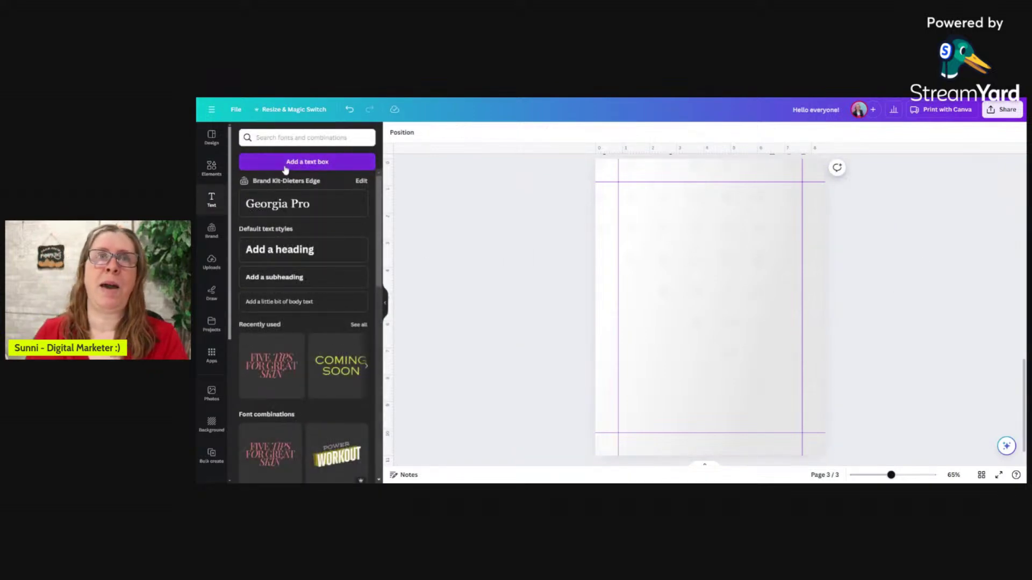
left_click(285, 162)
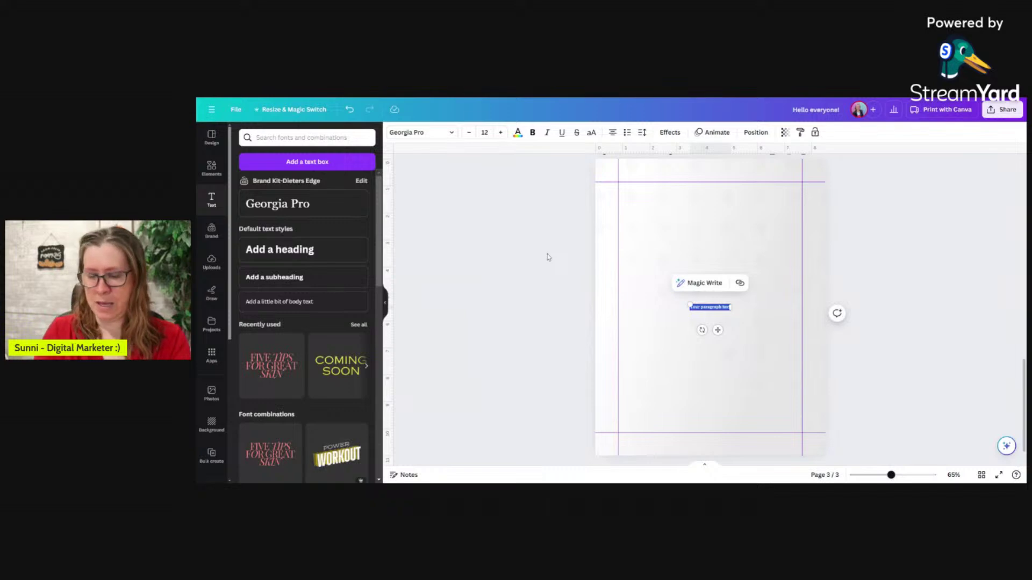
key("BackSpace")
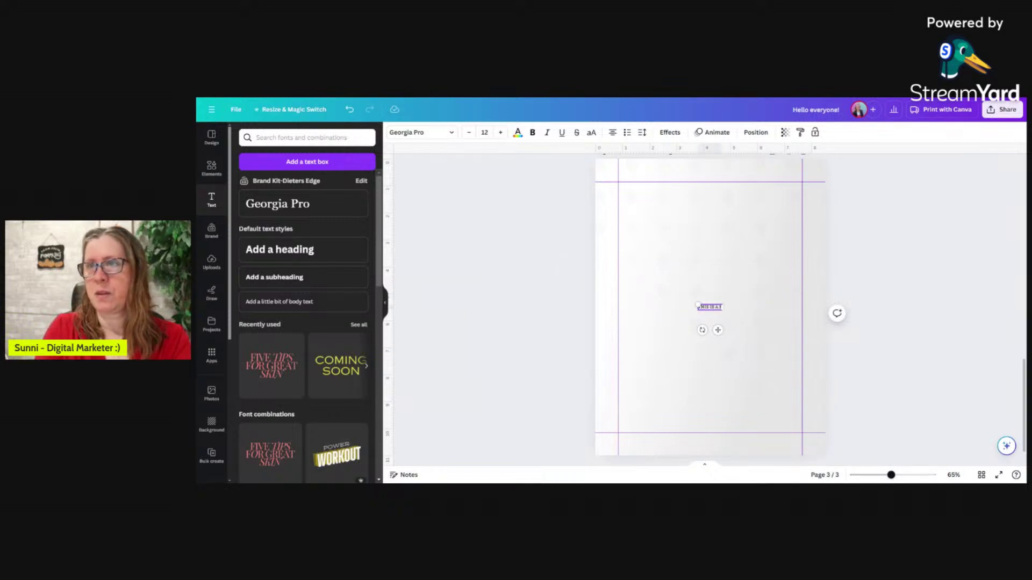
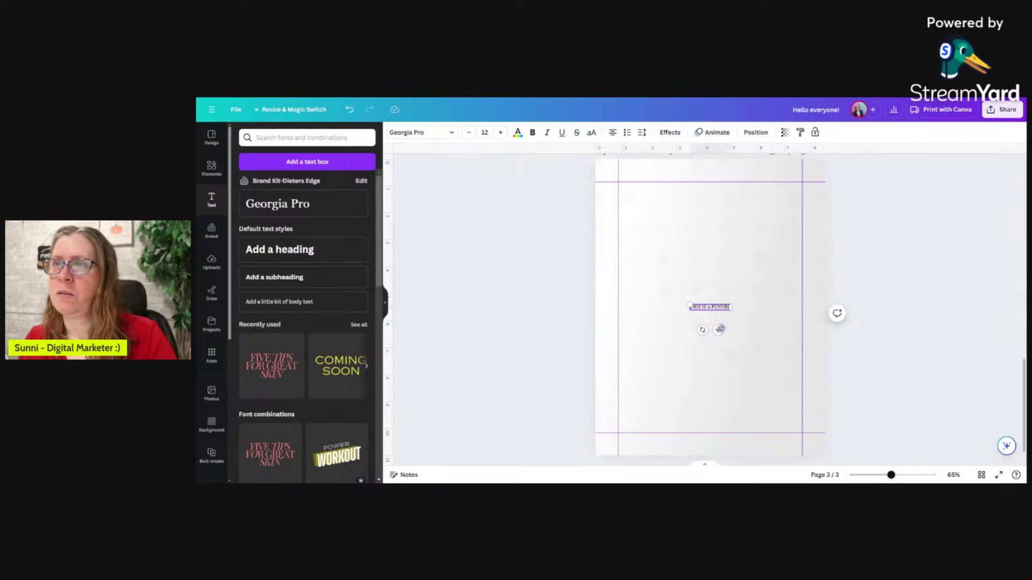
Make the "THIS IS A FUNNEL" text bold, enlarge it to size 32.3 and center it near the head of page 3.
left_click_drag(718, 329, 713, 224)
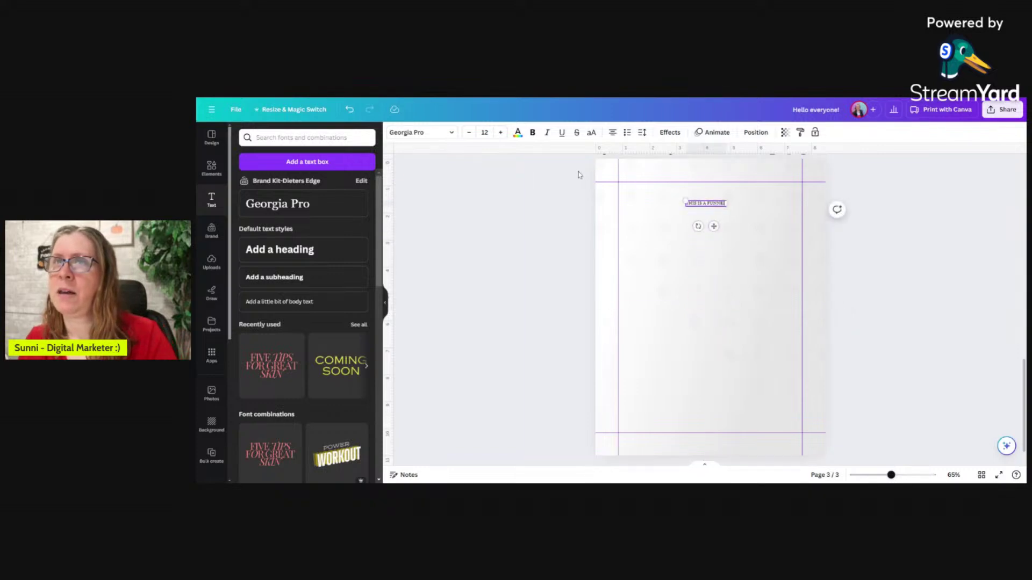
left_click(532, 132)
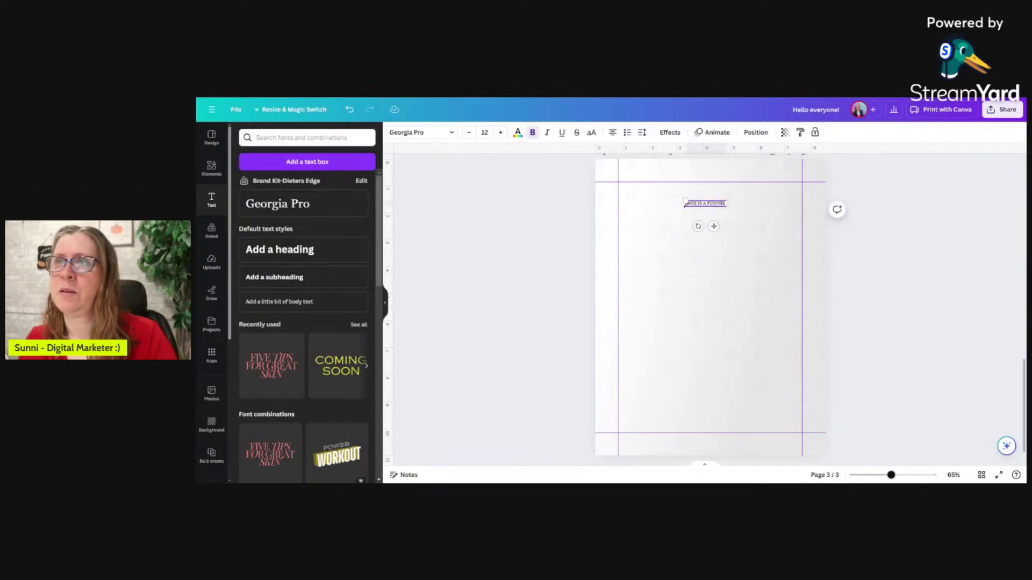
left_click_drag(686, 204, 617, 207)
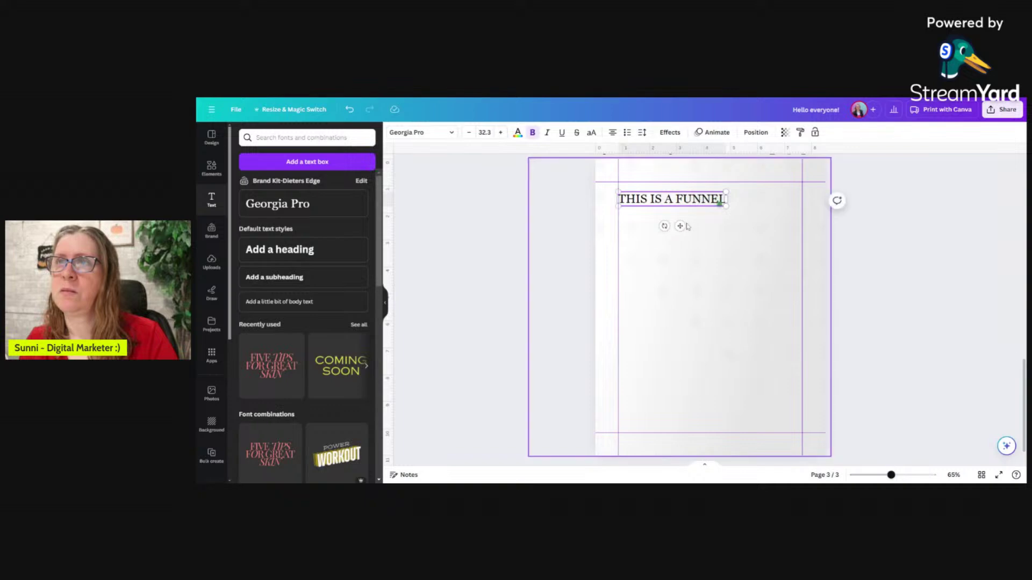
left_click_drag(684, 226, 717, 230)
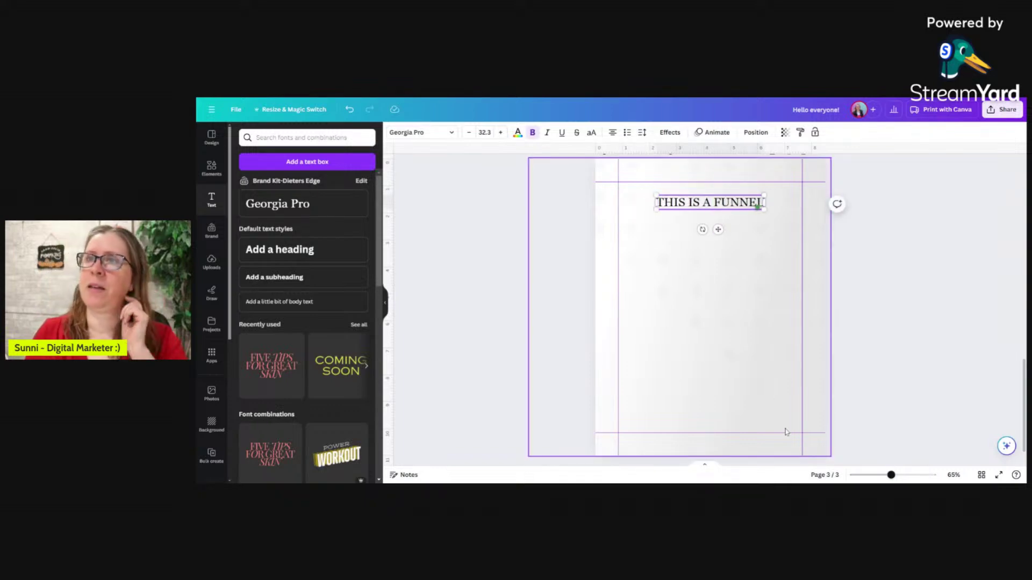
Duplicate the Clickfunnel Background page.
left_click(785, 287)
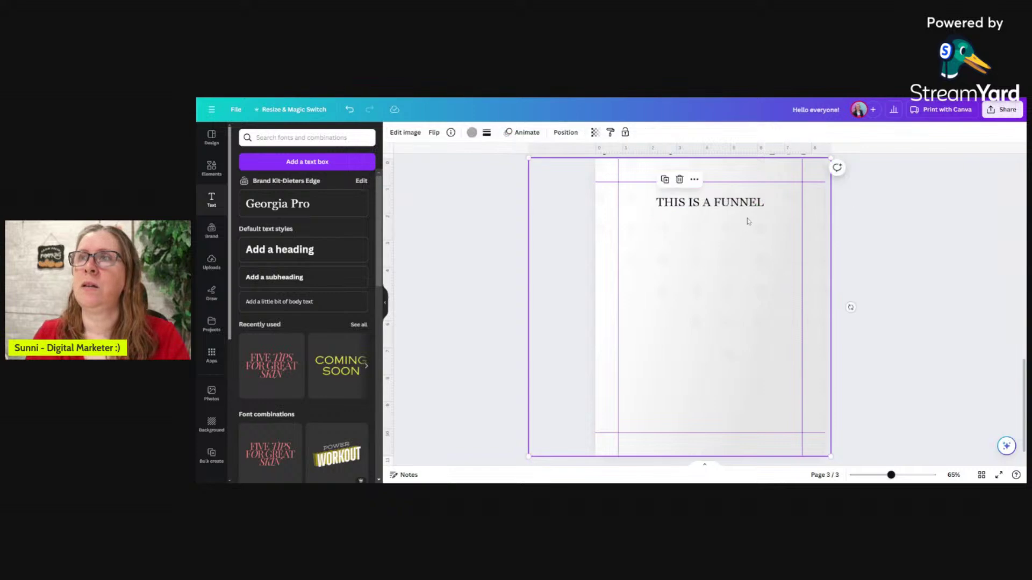
scroll(787, 251, "up", 2)
left_click(787, 238)
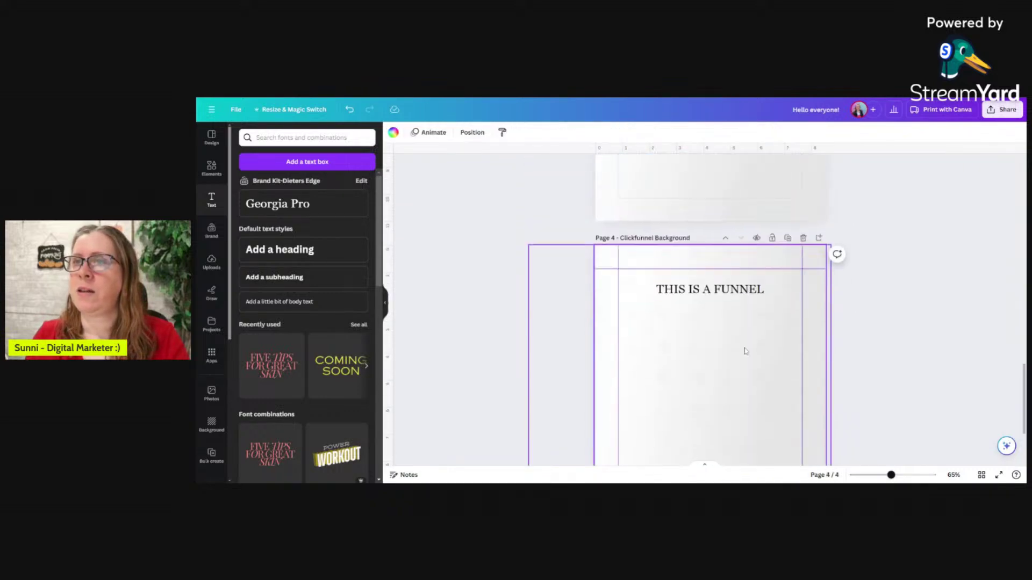
Delete the dot pattern and the gray gradient graphic from page 4, keeping only the title text.
left_click(670, 326)
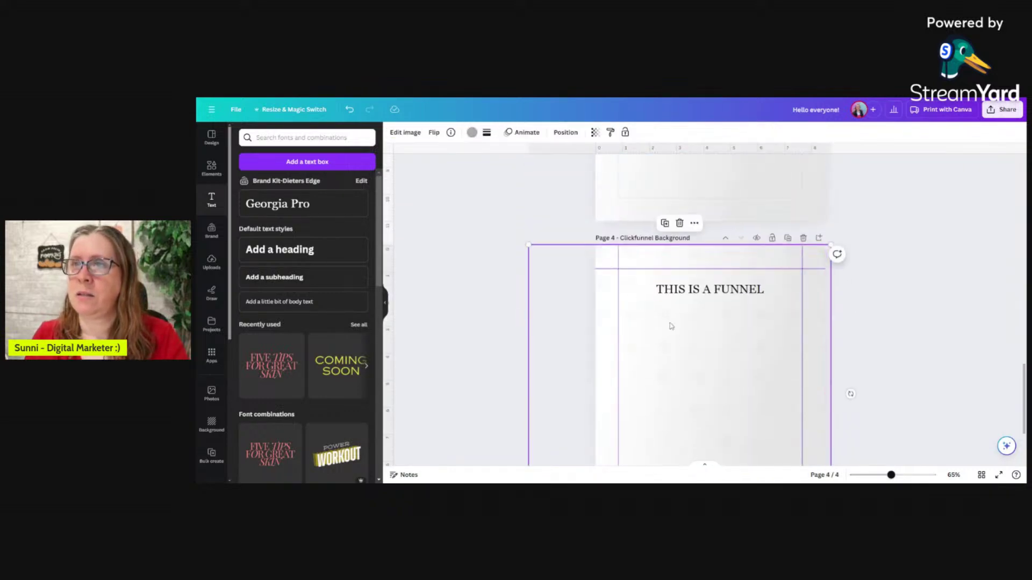
key("Delete")
left_click(647, 257)
key("Delete")
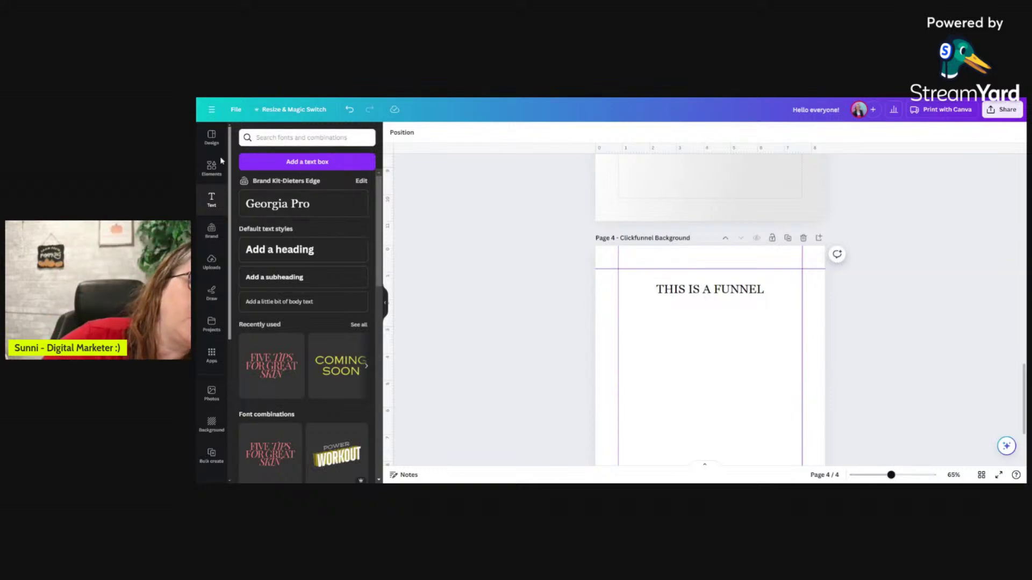
Search the graphics for "gray" in place of "dots".
left_click(211, 168)
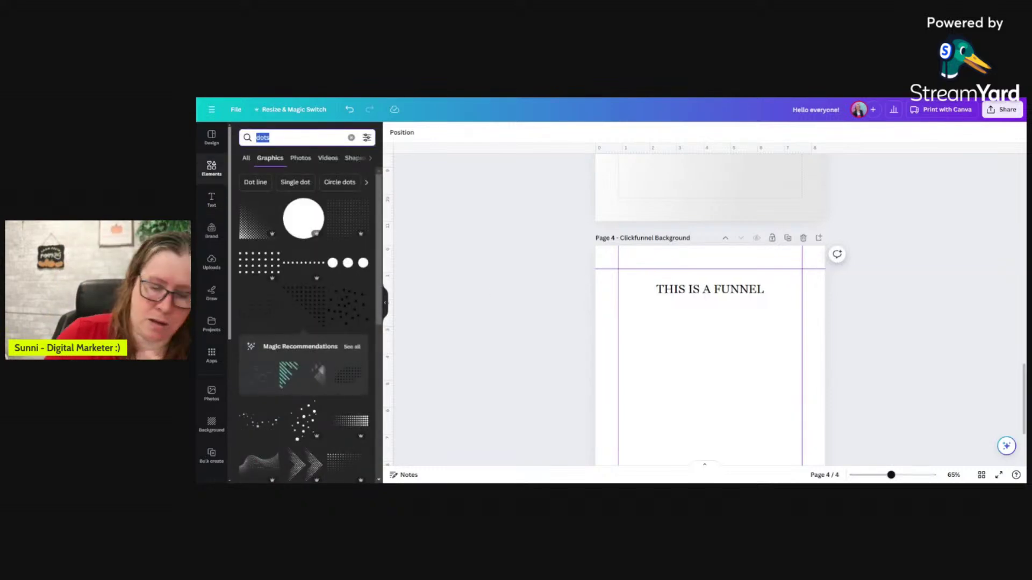
type("gray")
key("Return")
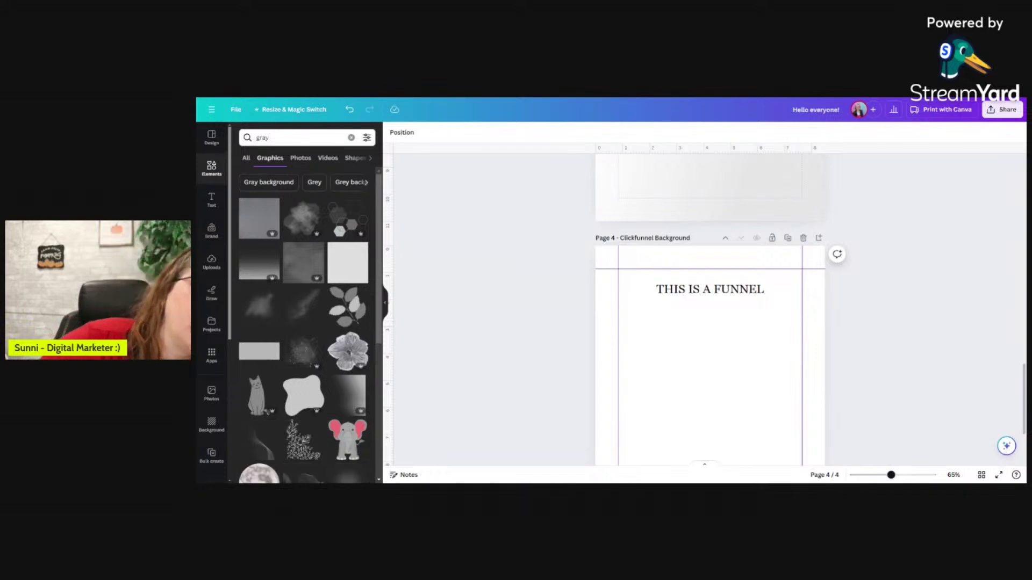
Add the cloudy dark gray texture graphic to page 4 and stretch it to cover the whole page.
left_click(297, 265)
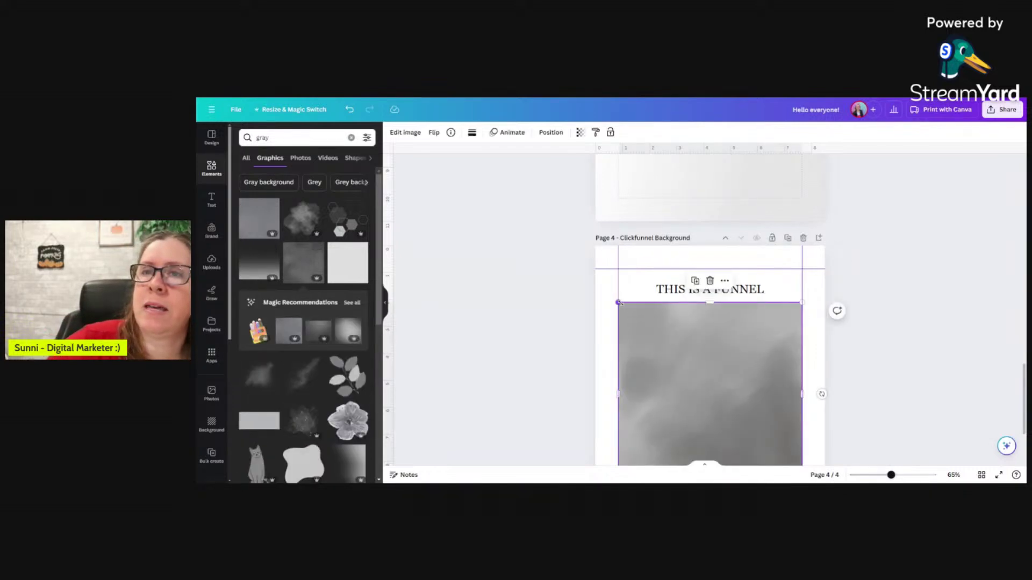
left_click_drag(618, 302, 557, 240)
scroll(714, 350, "down", 2)
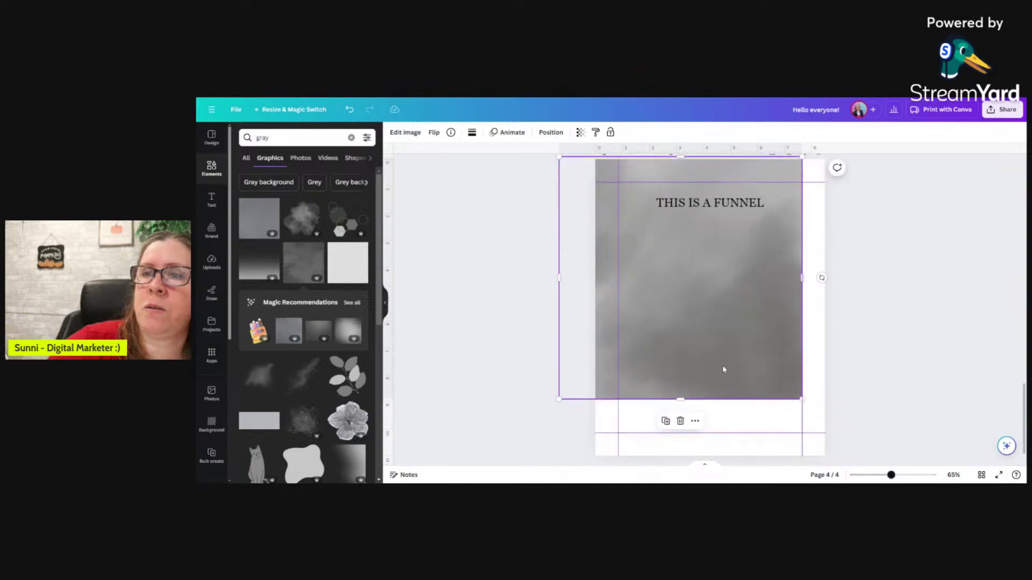
left_click_drag(680, 398, 680, 458)
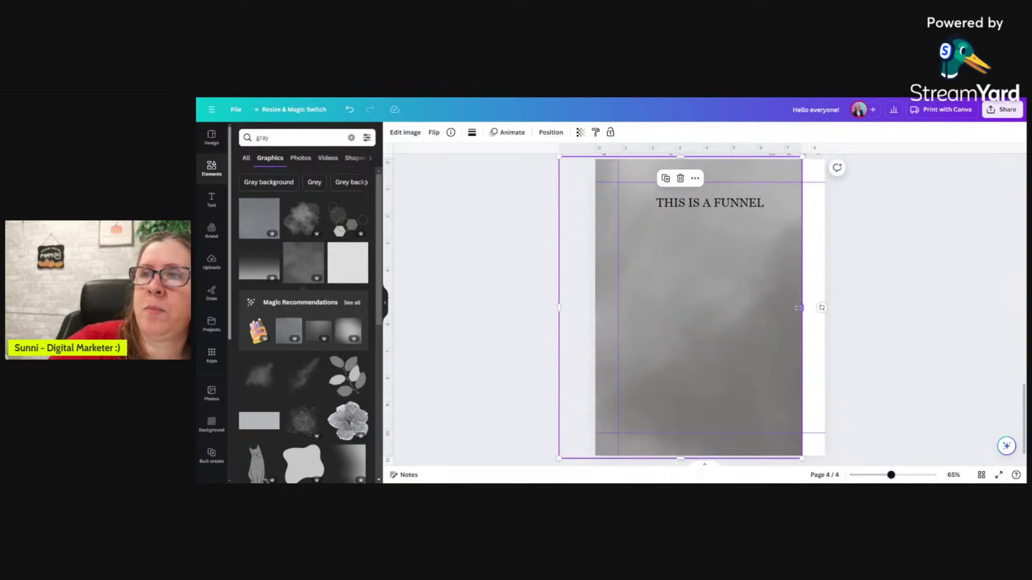
left_click_drag(801, 307, 837, 308)
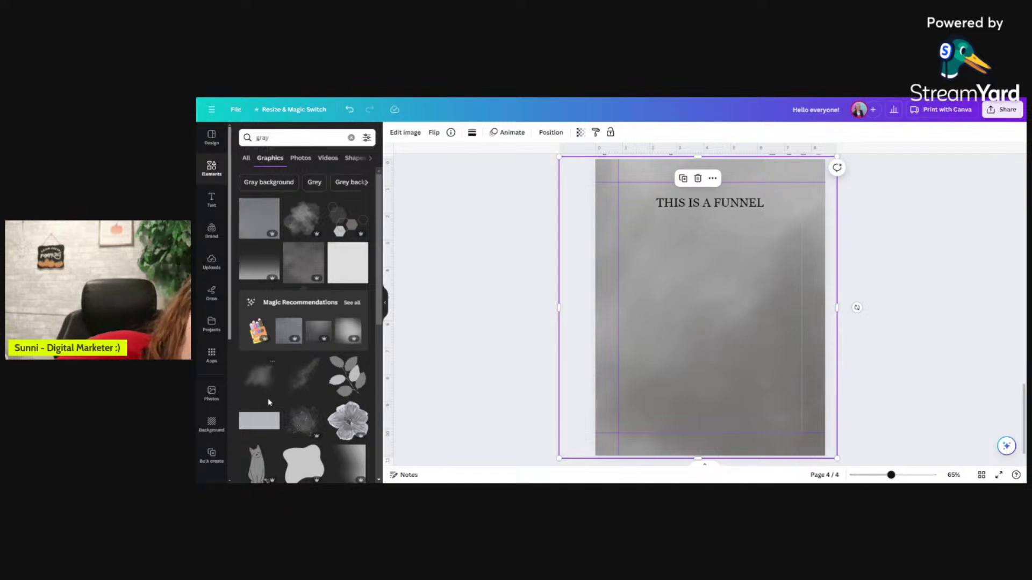
Overlay the gray smoke cloud graphic on page 4's texture, extending past the right edge, and select the background texture.
left_click(303, 220)
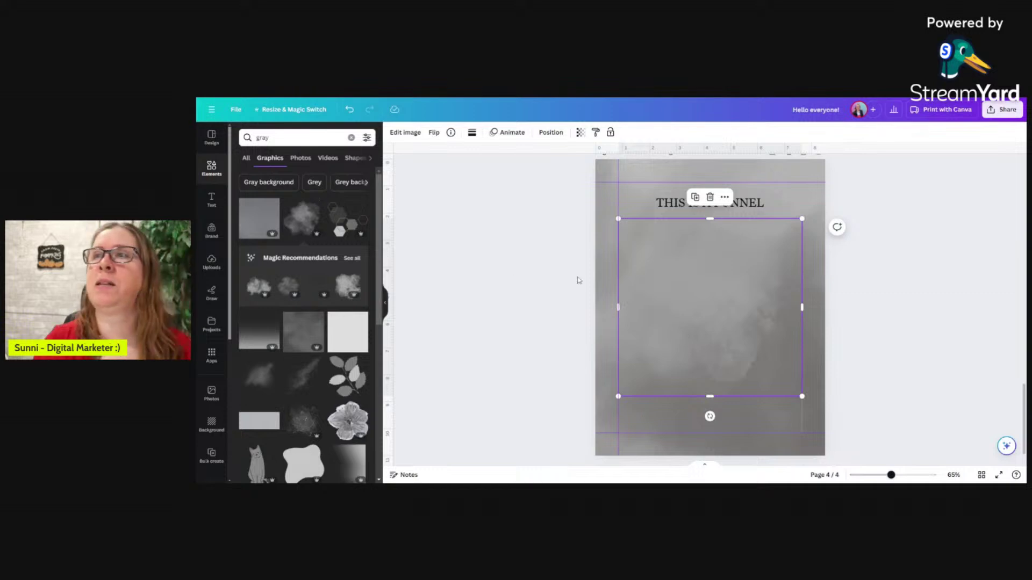
left_click_drag(737, 326, 822, 259)
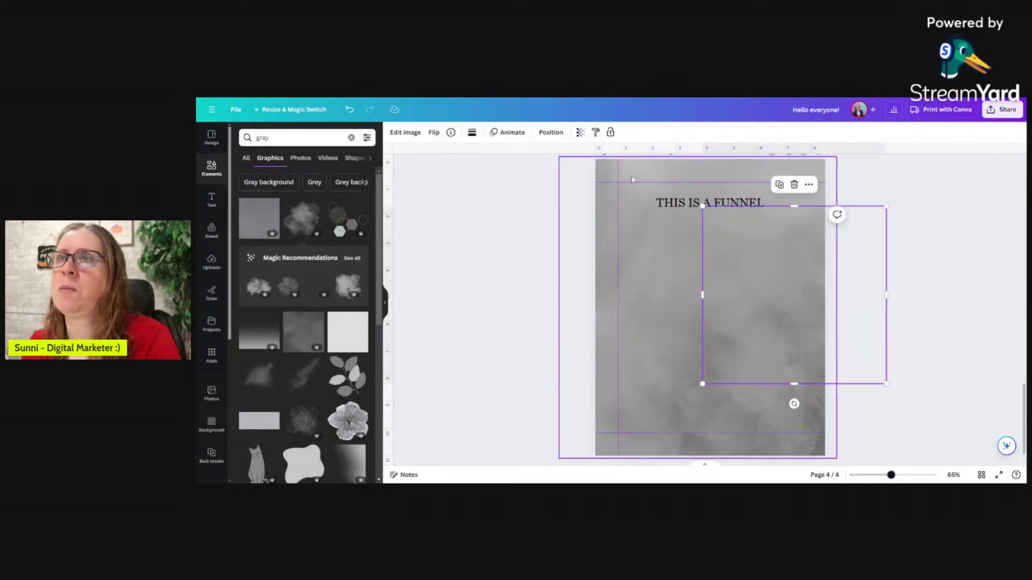
left_click(600, 226)
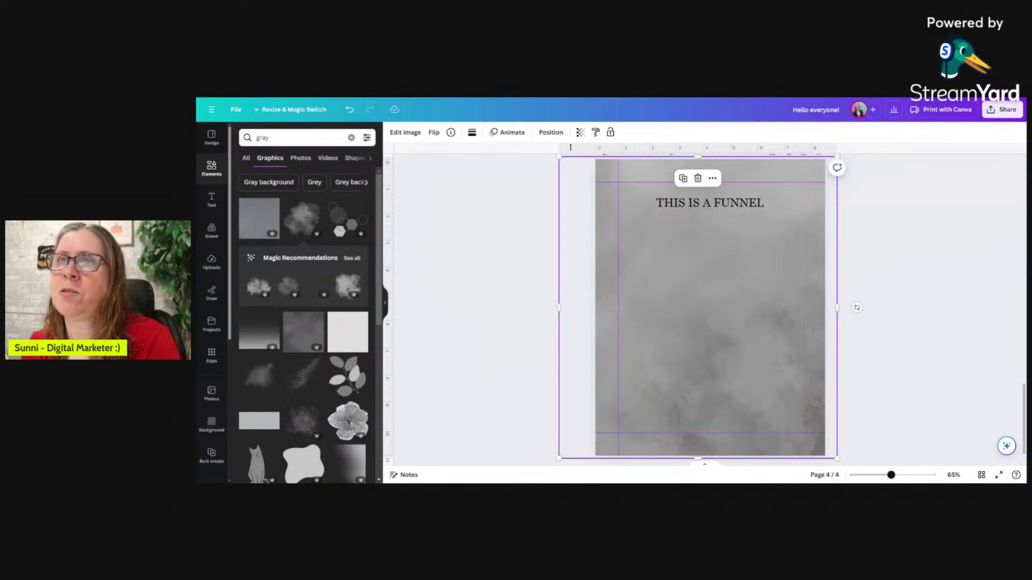
Make the cloudy gray background texture on page 4 partly transparent.
left_click(580, 132)
left_click_drag(557, 168, 501, 167)
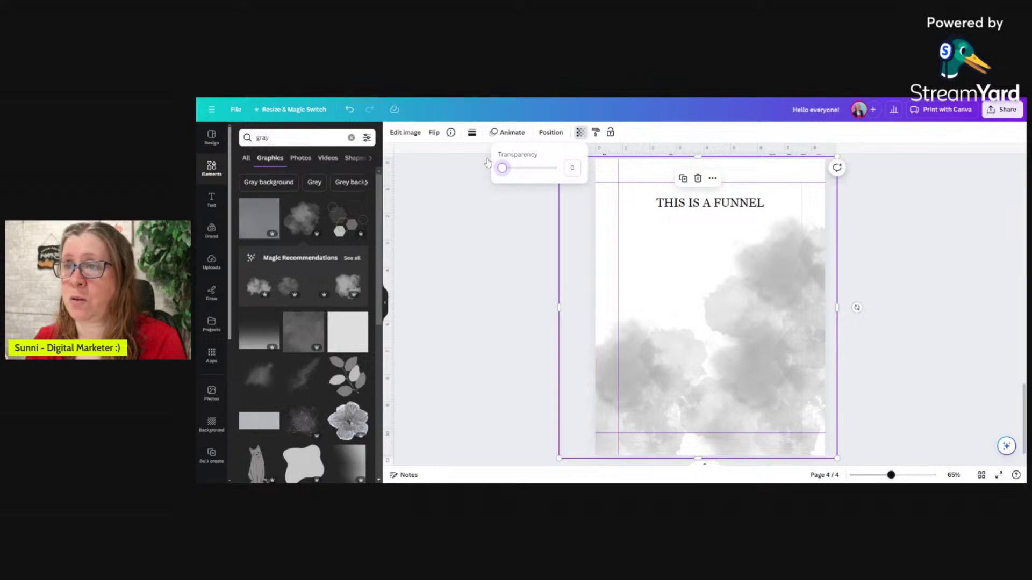
left_click_drag(502, 168, 533, 164)
Place a smoke cloud enlarged to about 9.3 by 9 in over page 4's upper area, and duplicate it toward the right edge.
left_click(747, 245)
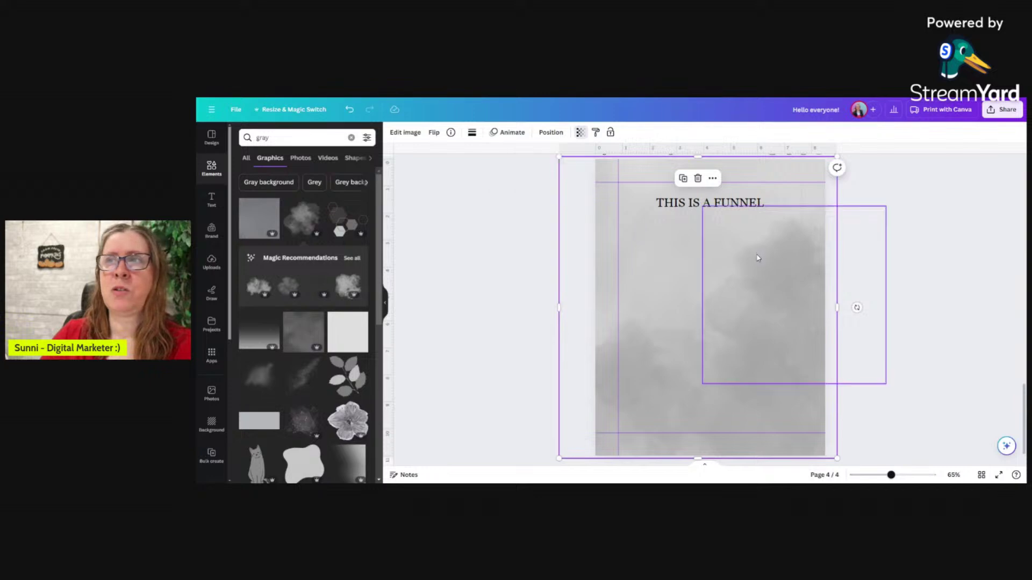
left_click_drag(747, 245, 624, 167)
left_click_drag(763, 307, 838, 369)
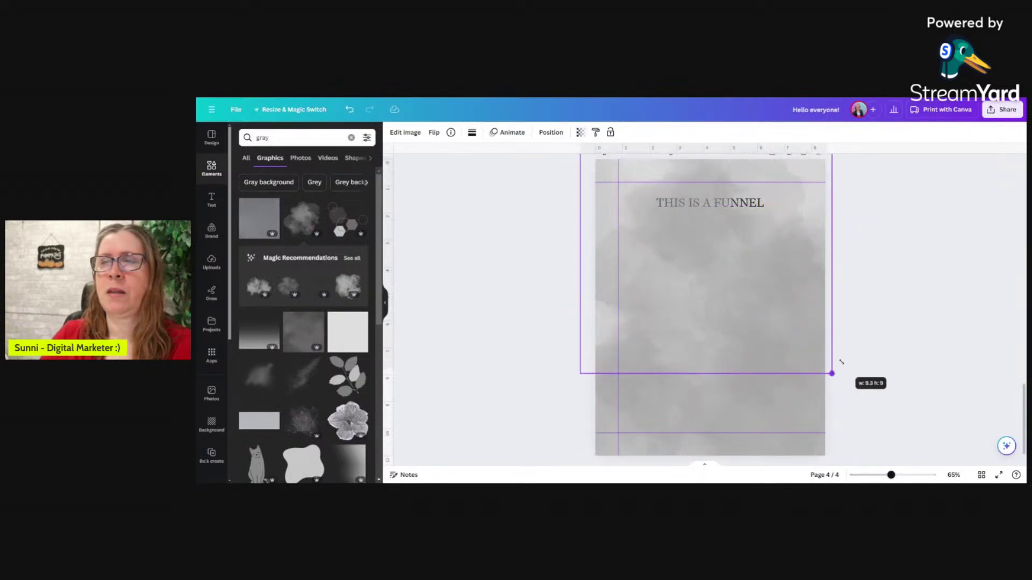
left_click_drag(753, 302, 725, 279)
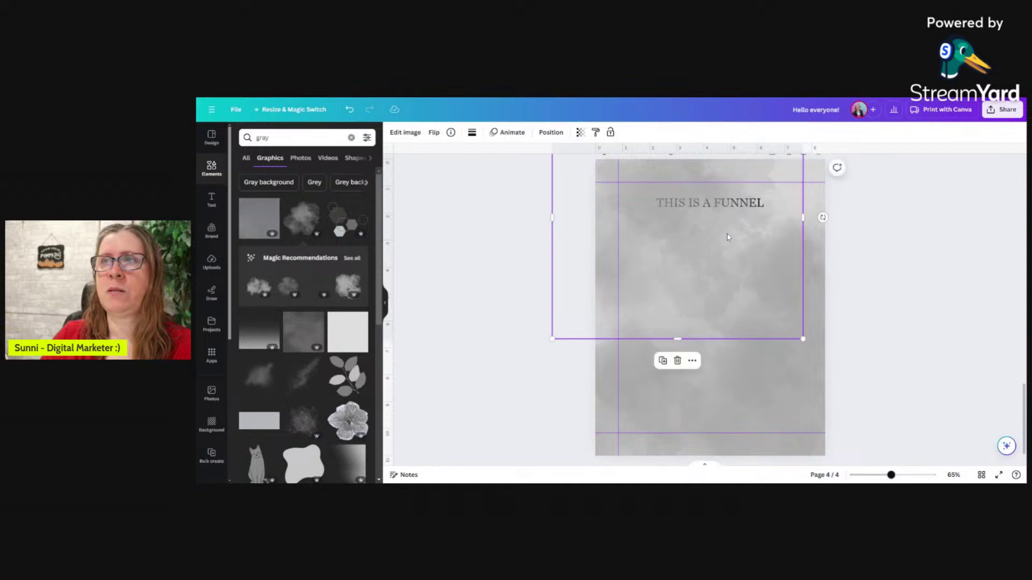
left_click(663, 361)
left_click_drag(666, 240, 810, 347)
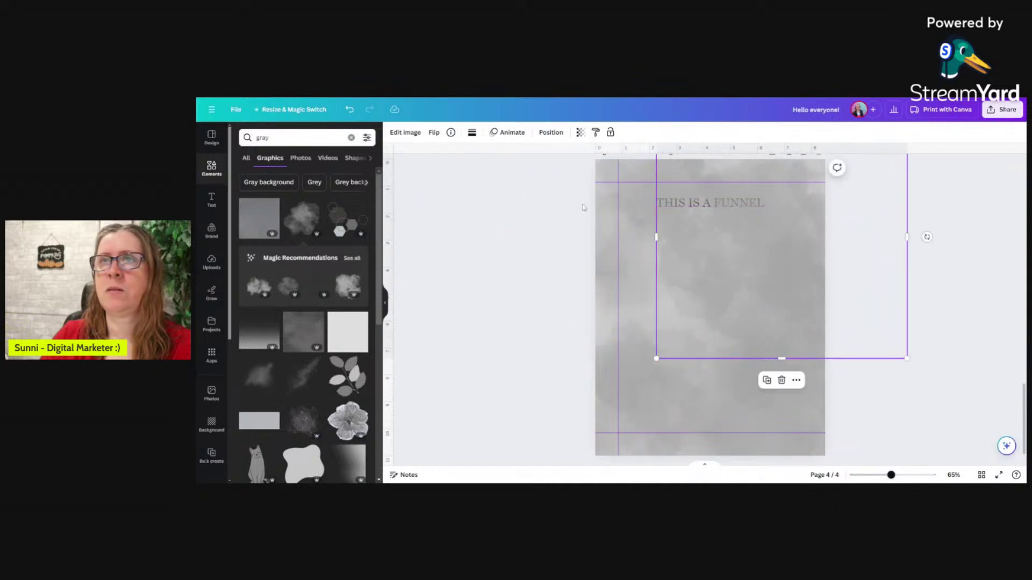
Fade both enlarged smoke clouds, setting the transparency of the one toward the page's left edge to 26.
left_click(580, 133)
left_click_drag(550, 168, 511, 170)
left_click(613, 321)
left_click(580, 133)
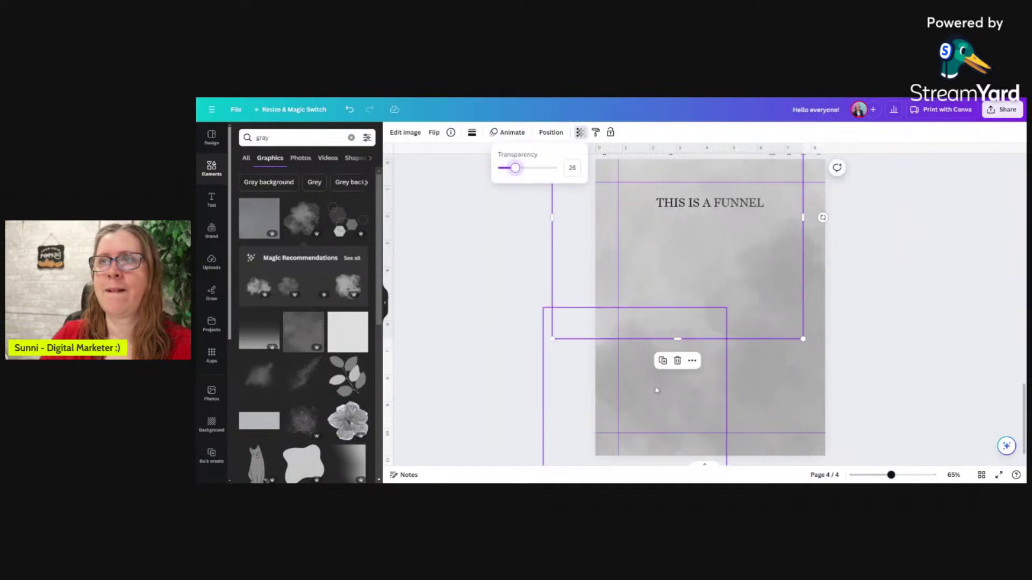
Move the small smoke cloud from page 4's lower-left corner to its lower-right corner and lower its opacity.
left_click(634, 333)
left_click(580, 133)
left_click_drag(552, 167, 500, 169)
left_click_drag(639, 409, 773, 409)
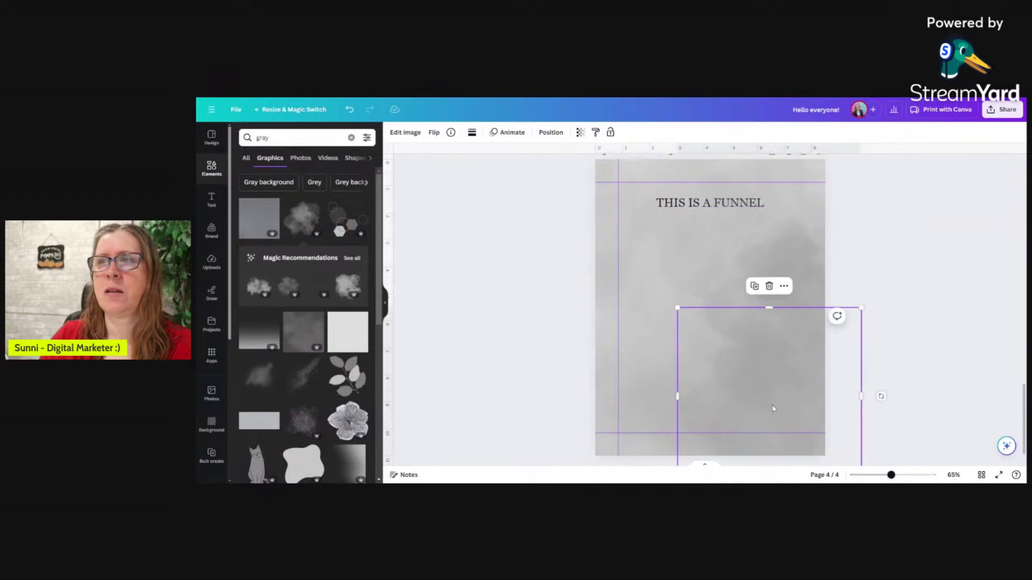
left_click(580, 133)
left_click_drag(546, 168, 520, 172)
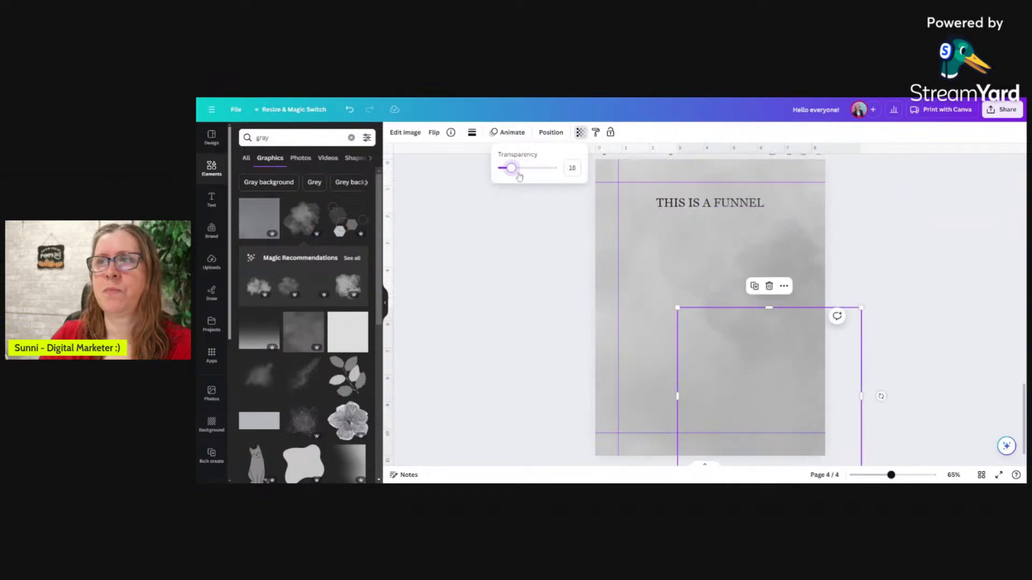
Shift the enlarged smoke cloud copy from the page's right side to its left side with transparency at 40.
left_click(816, 277)
left_click_drag(825, 290, 696, 324)
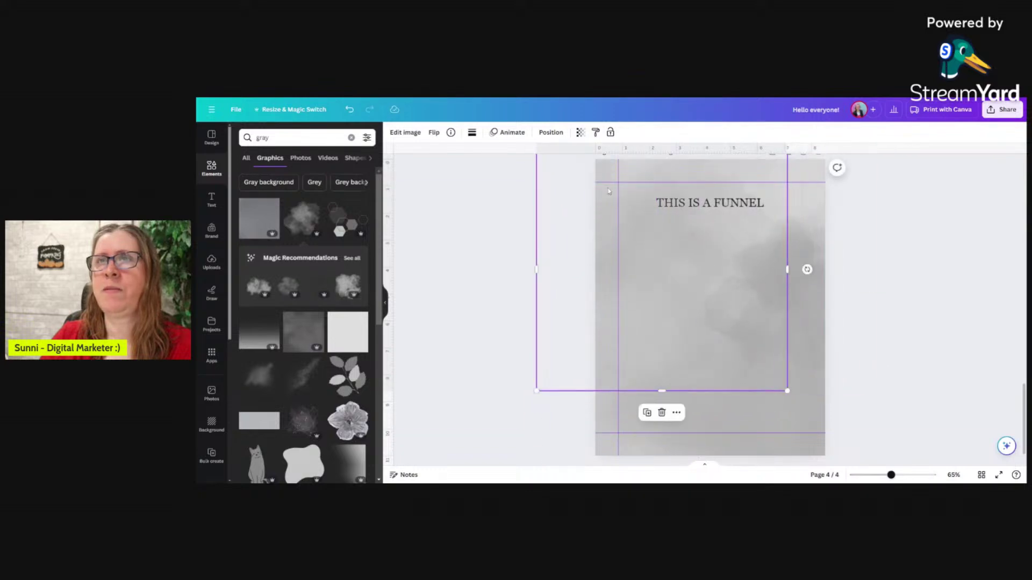
left_click(580, 133)
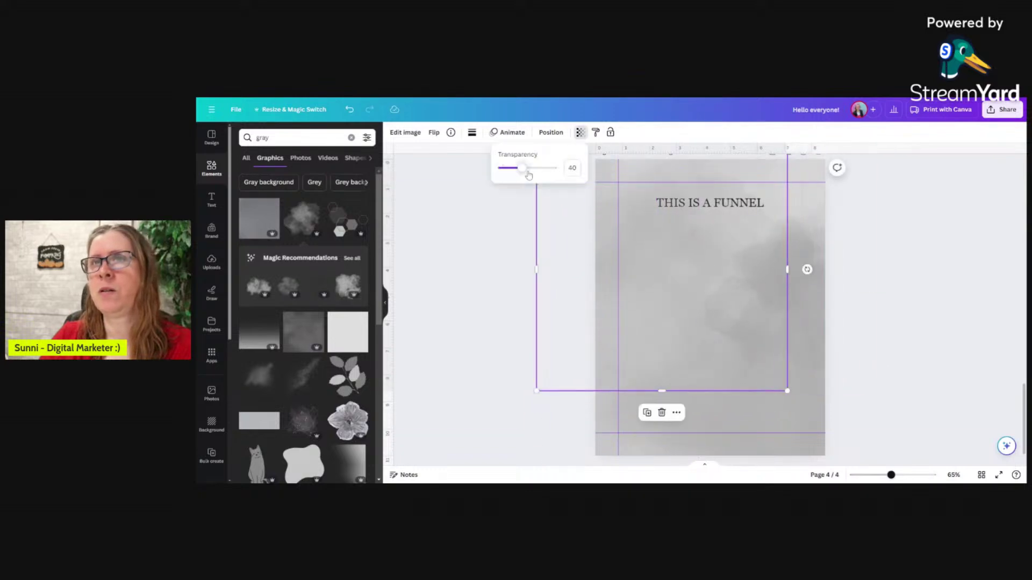
Fade the small smoke cloud at the right edge of page 4 until it is barely noticeable.
left_click(705, 275)
left_click(581, 132)
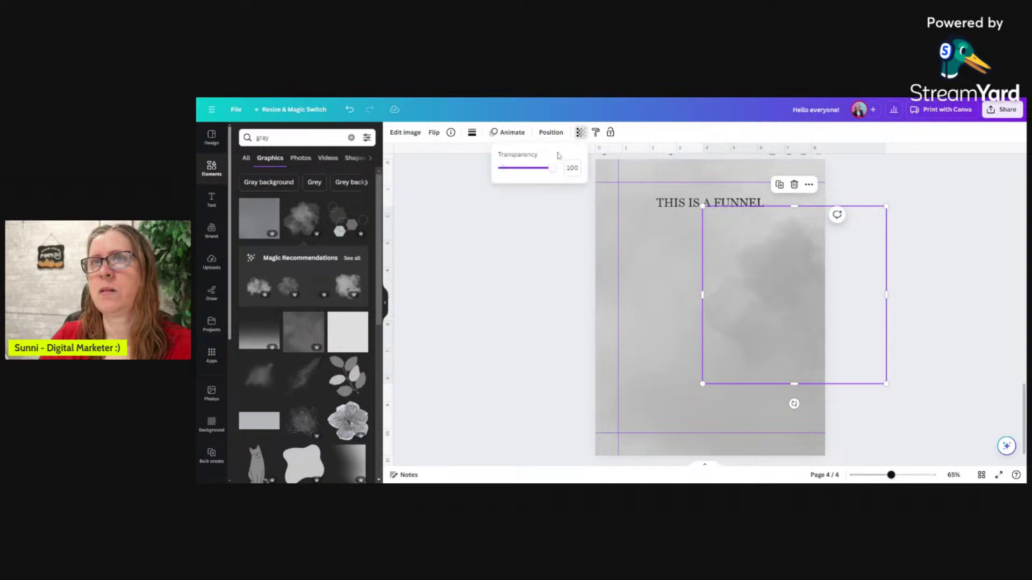
left_click_drag(555, 168, 506, 171)
left_click(527, 345)
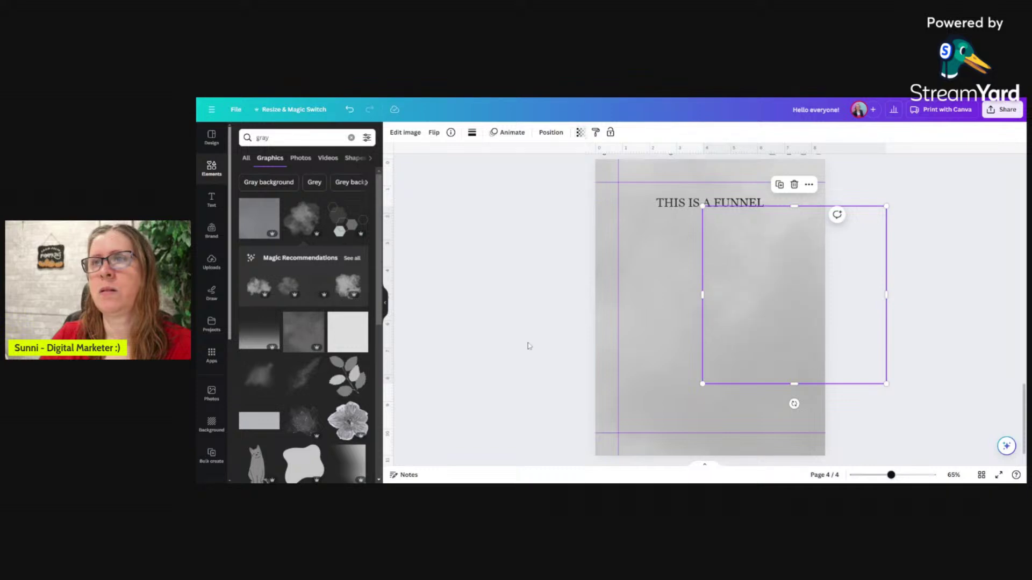
left_click(526, 329)
Search the graphics for "white gradienbt" in place of "gray".
left_click(262, 138)
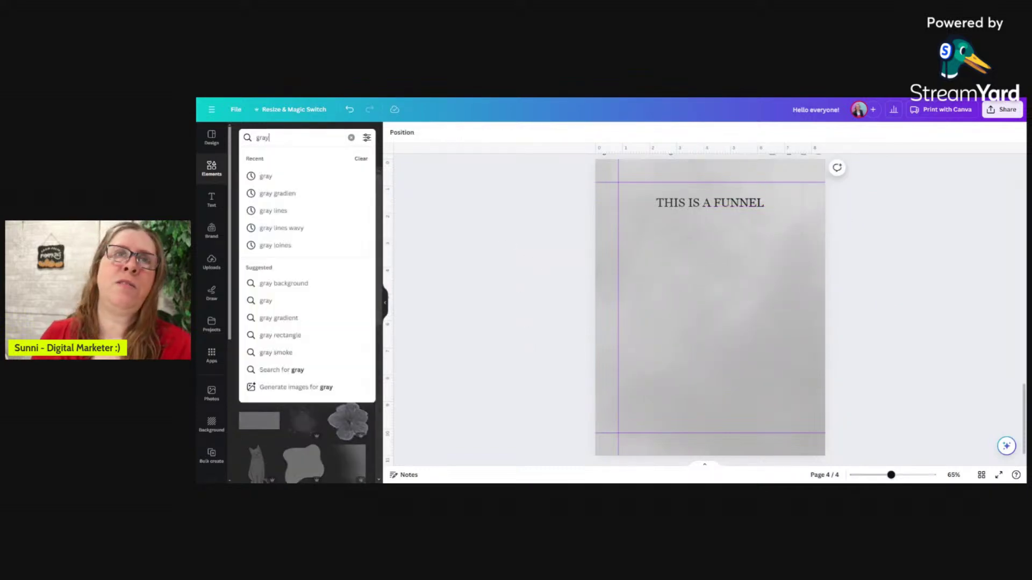
double_click(262, 137)
type("white")
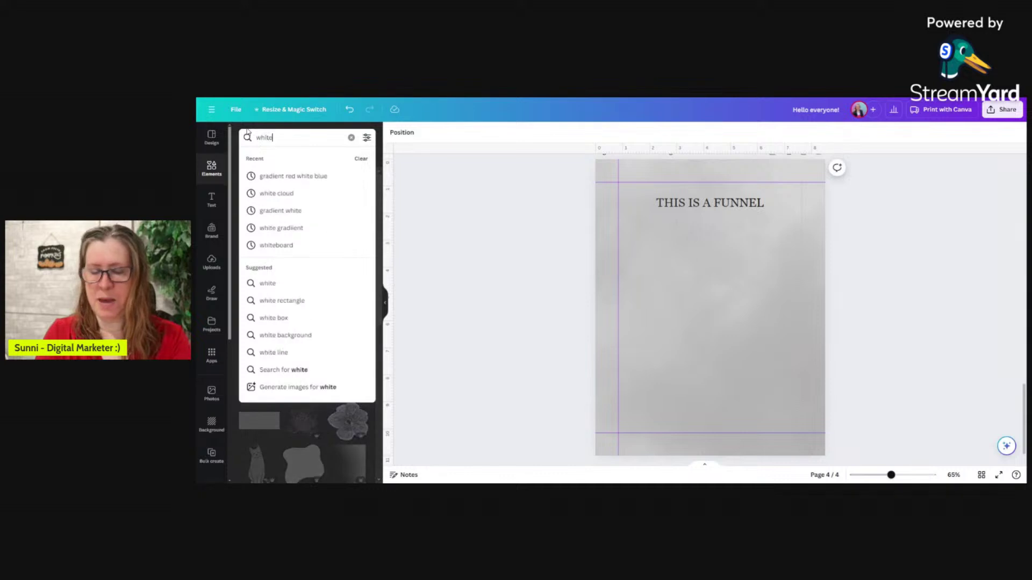
key("Return")
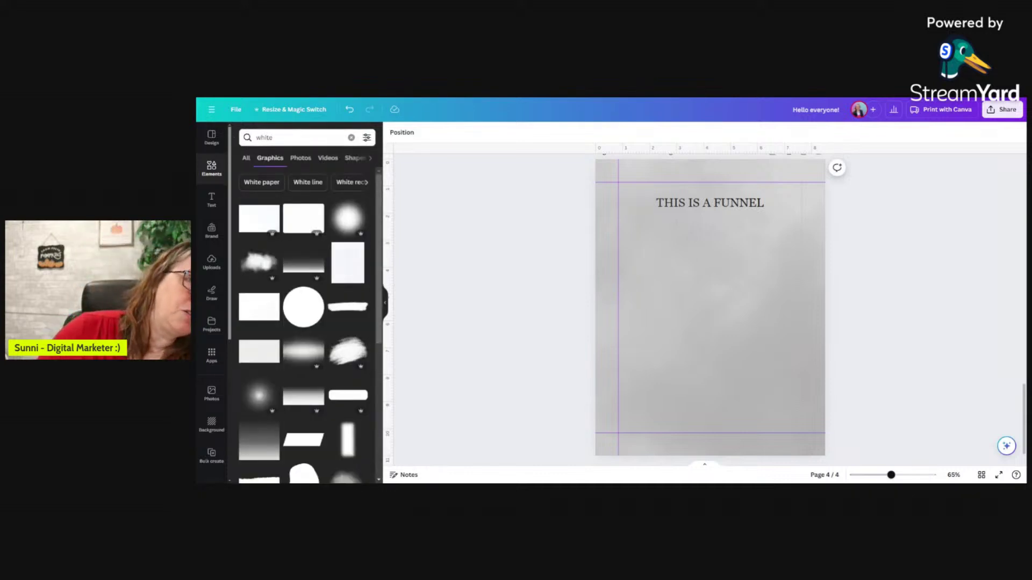
type("gradienbt")
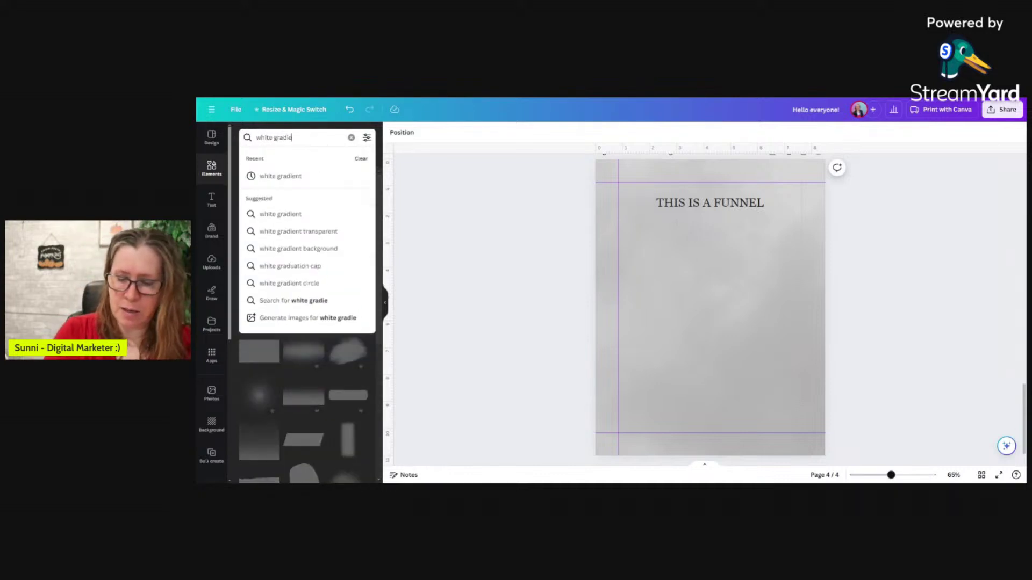
key("Return")
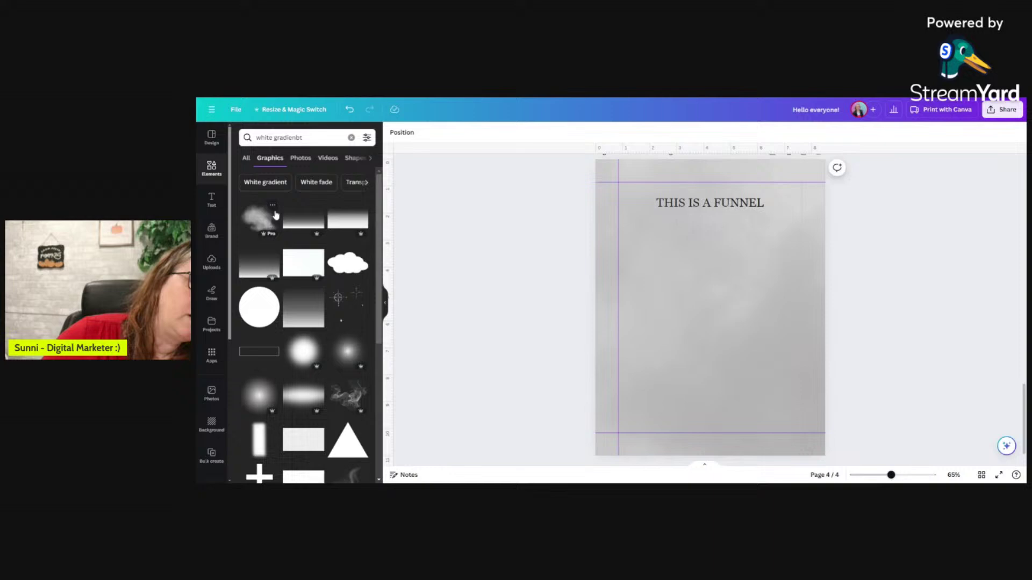
Add the white fade gradient graphic, rotate it 90° with white along the left edge, and enlarge it to cover page 4.
left_click(303, 219)
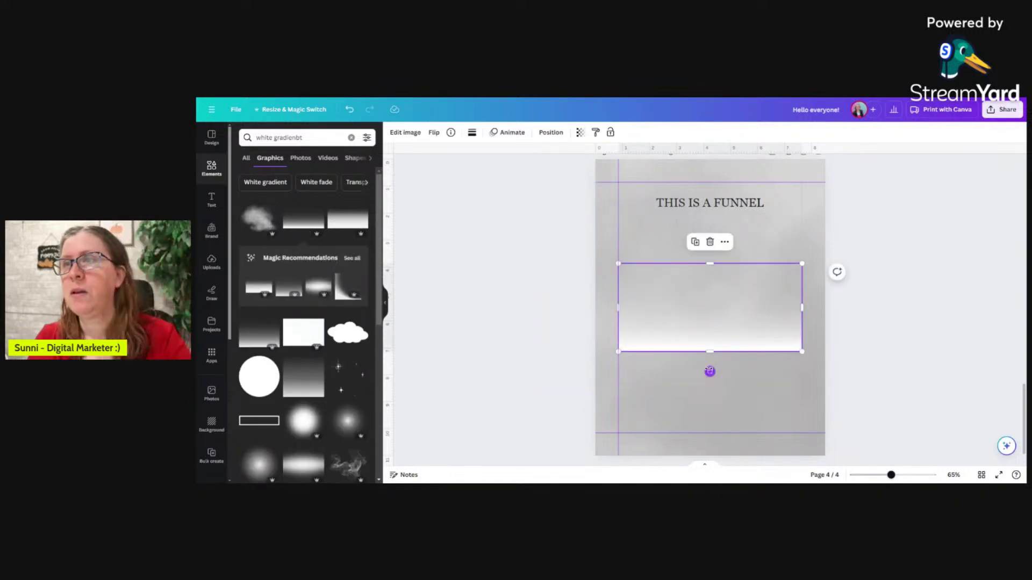
left_click_drag(710, 372, 638, 302)
left_click_drag(693, 327, 621, 265)
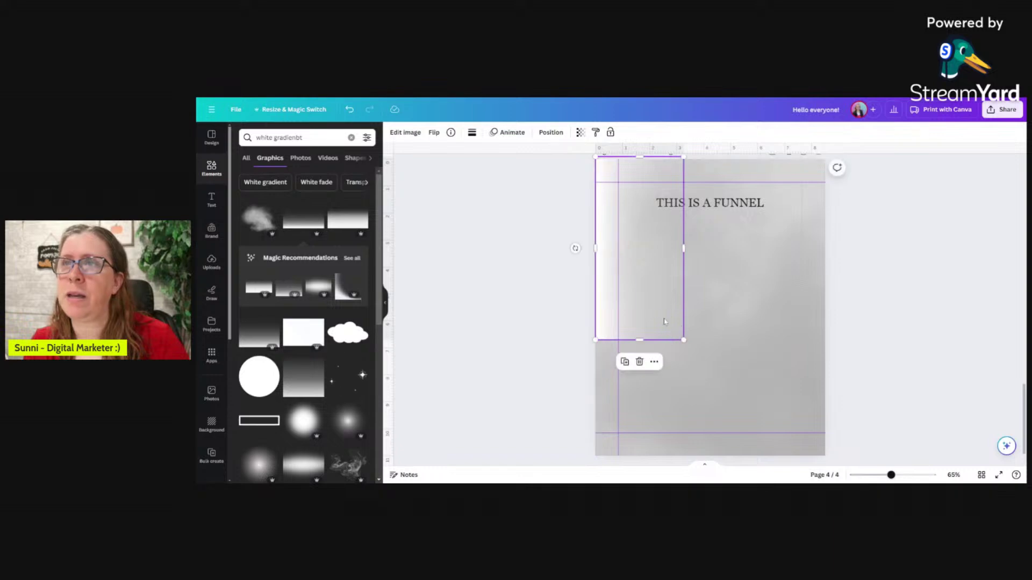
left_click_drag(683, 340, 784, 445)
left_click_drag(741, 312, 938, 311)
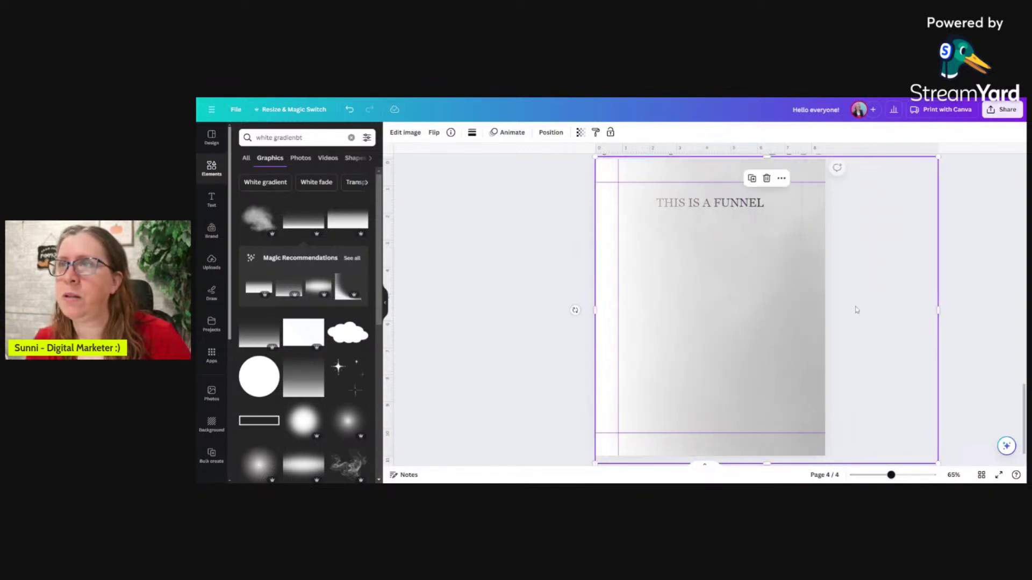
Set the white gradient's transparency to 73 and try it one layer backward before bringing it forward again.
left_click(581, 133)
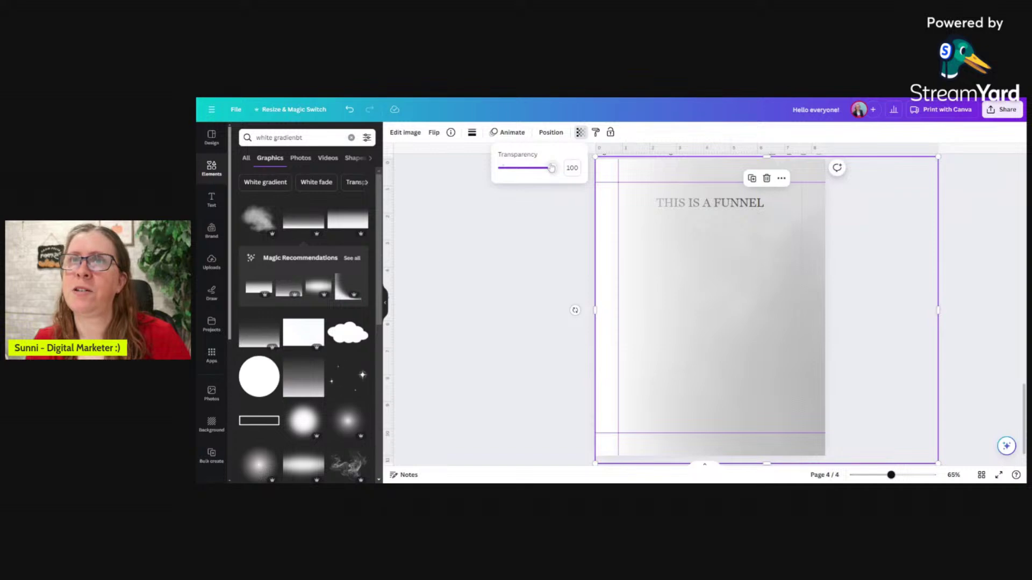
mouse_move(552, 172)
left_mouse_down()
mouse_move(532, 170)
mouse_move(540, 169)
left_mouse_up()
left_click(553, 132)
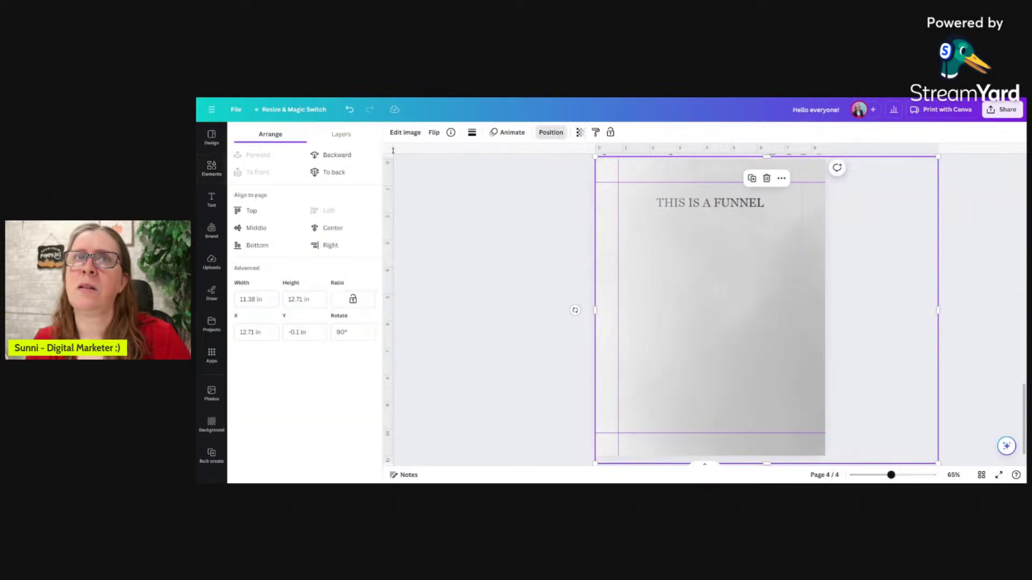
left_click(351, 156)
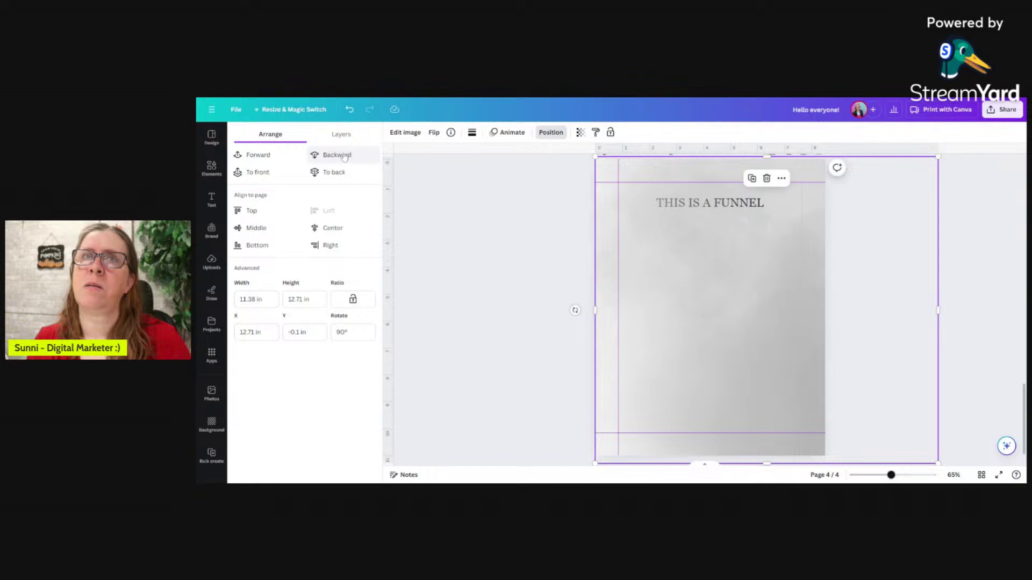
left_click(269, 156)
Try sending the enlarged smoke cloud over the title backward, and return it to the front.
left_click(693, 209)
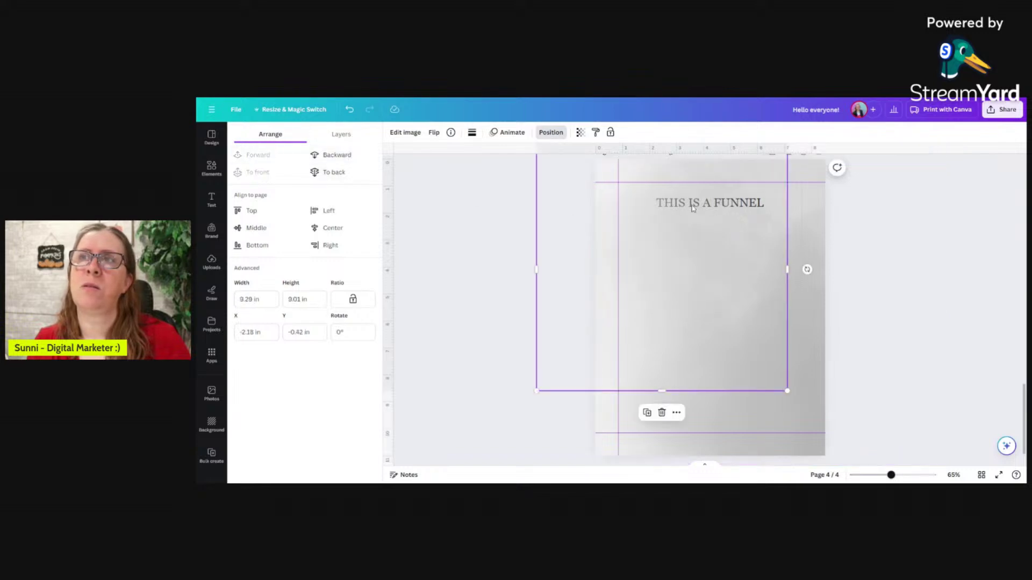
left_click(338, 156)
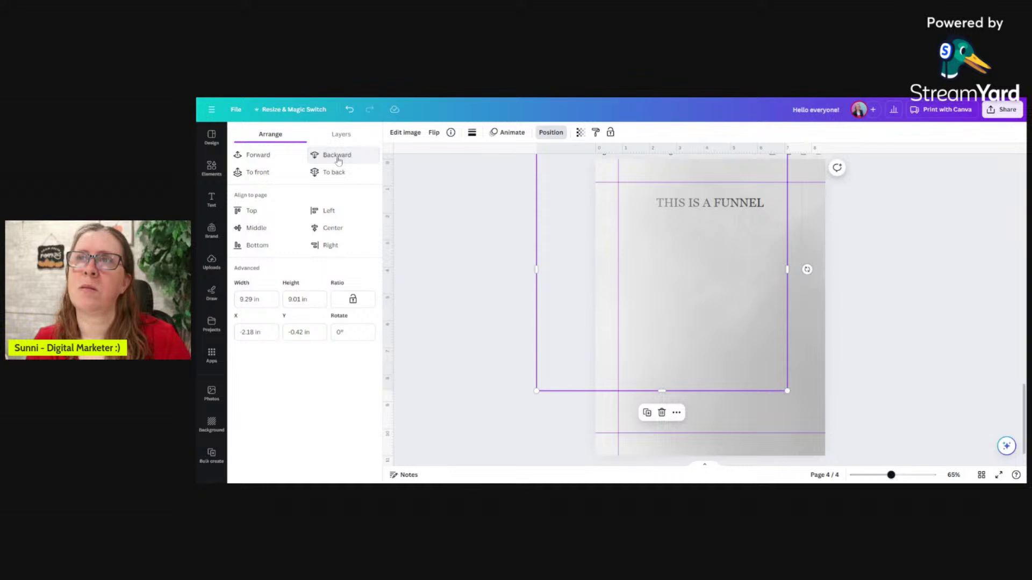
left_click(338, 156)
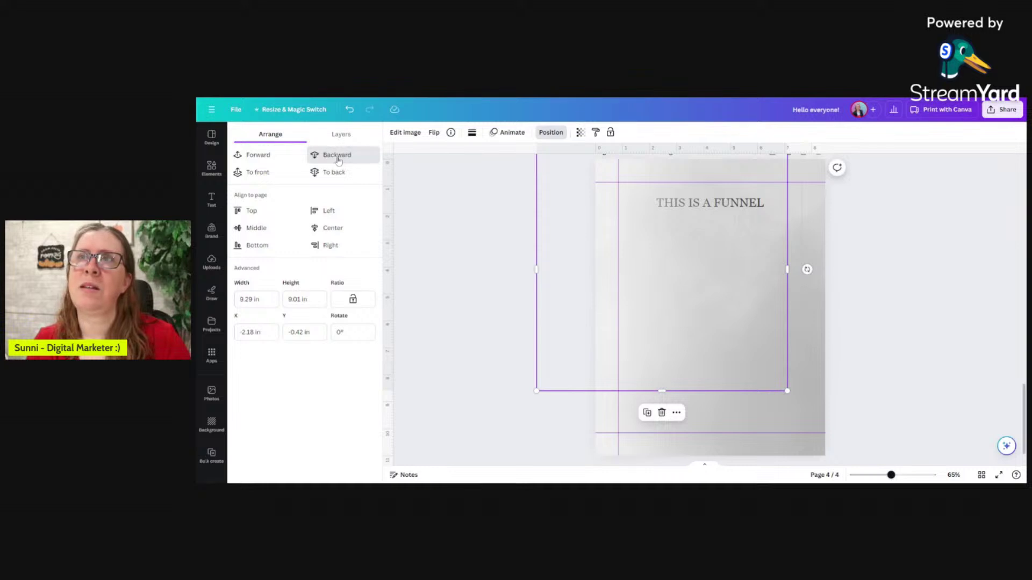
left_click(264, 172)
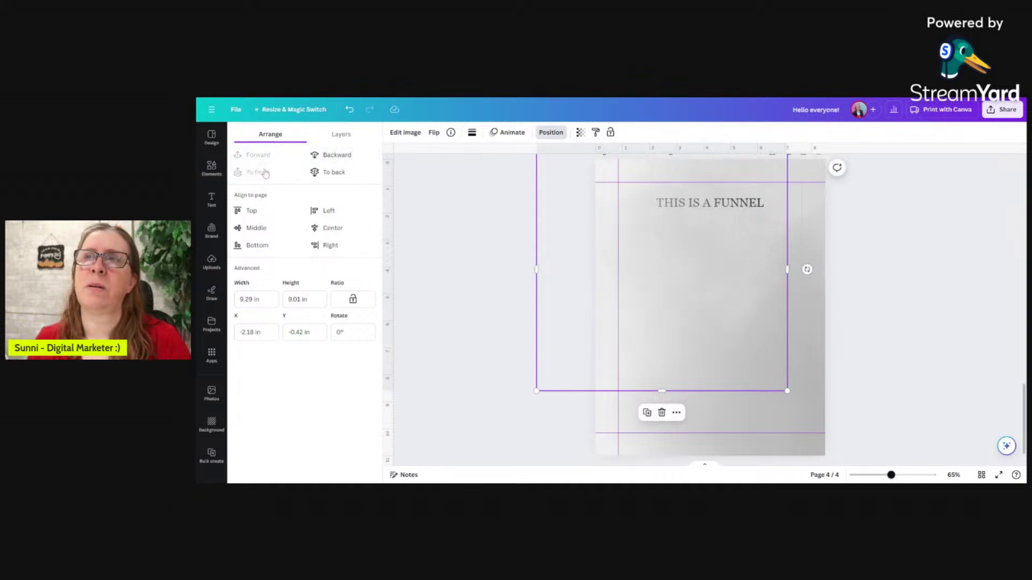
Try the white gradient lower on the page, realign it over the whole page, and set its transparency to 100.
left_click(804, 414)
left_click_drag(713, 249, 725, 283)
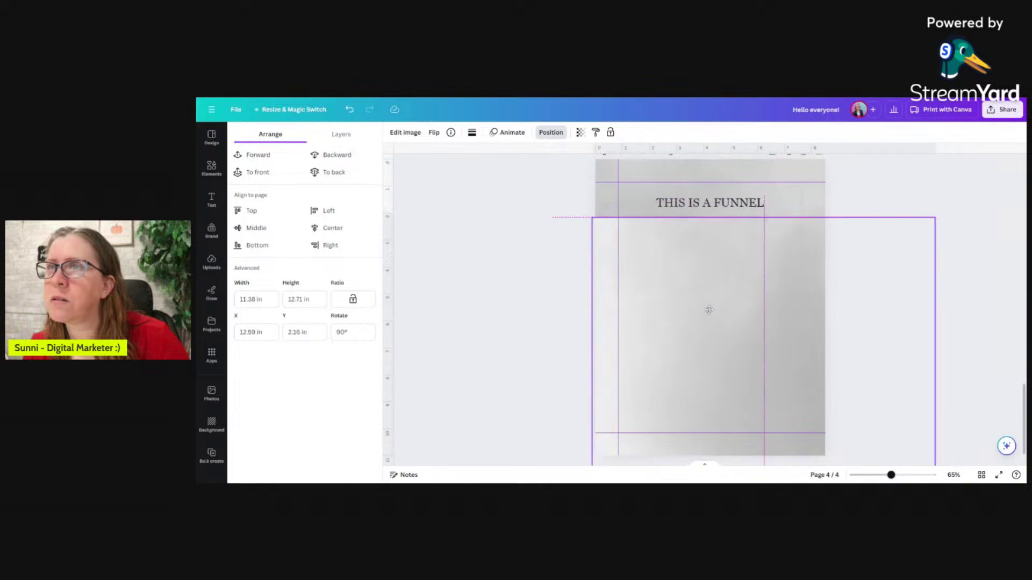
left_click(708, 206)
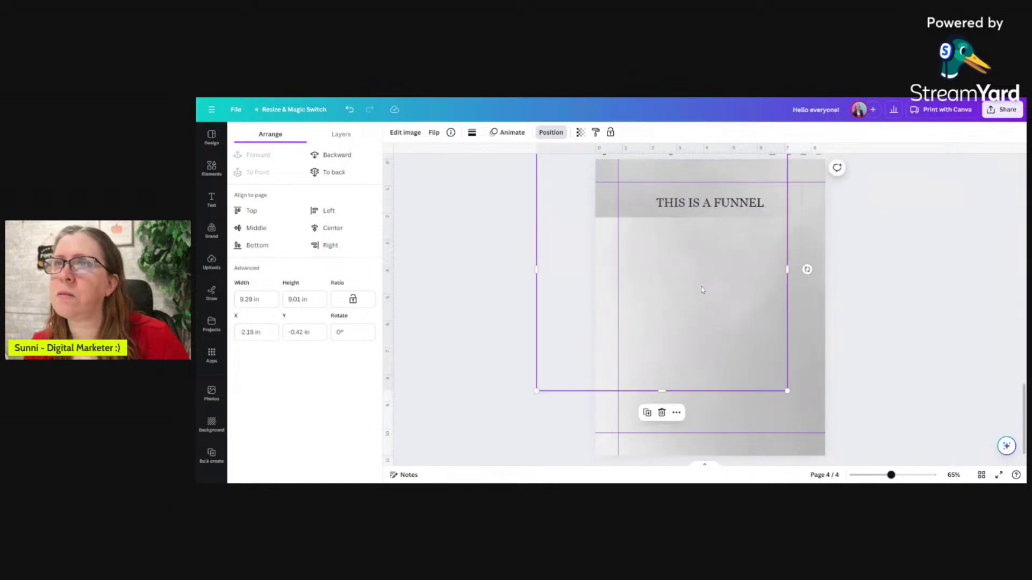
left_click(706, 323)
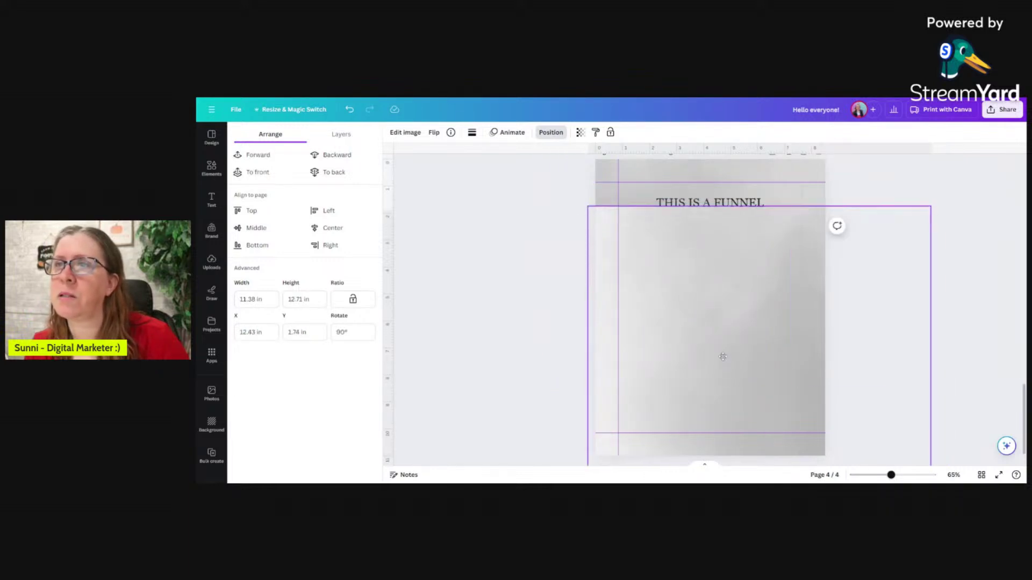
left_click_drag(723, 357, 726, 306)
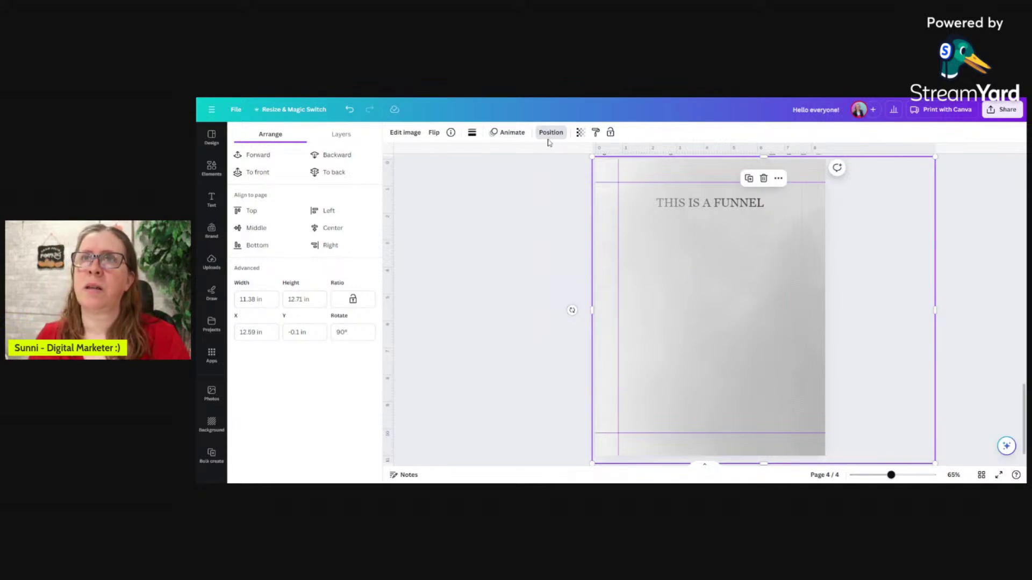
left_click(581, 134)
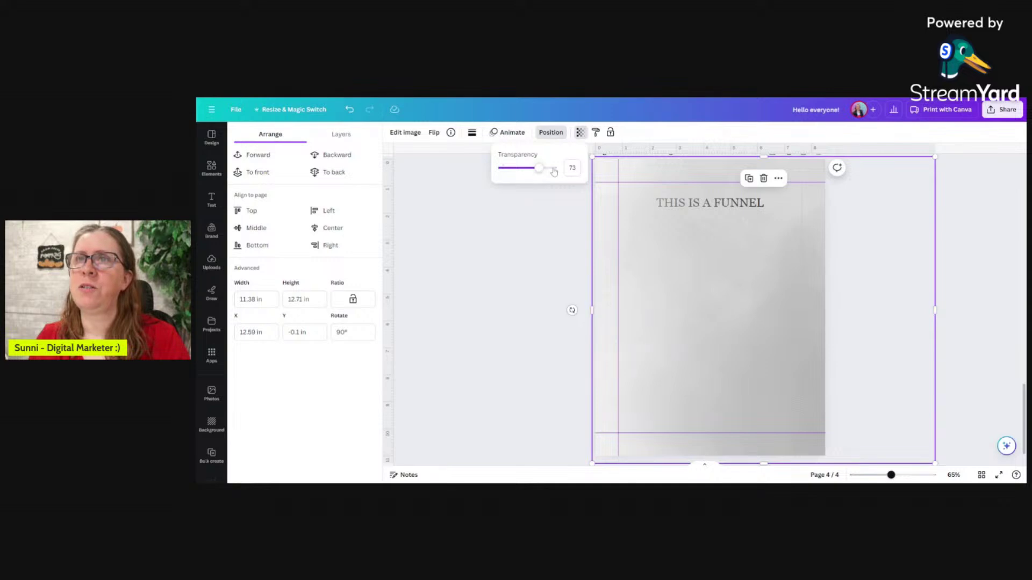
left_click_drag(554, 171, 552, 170)
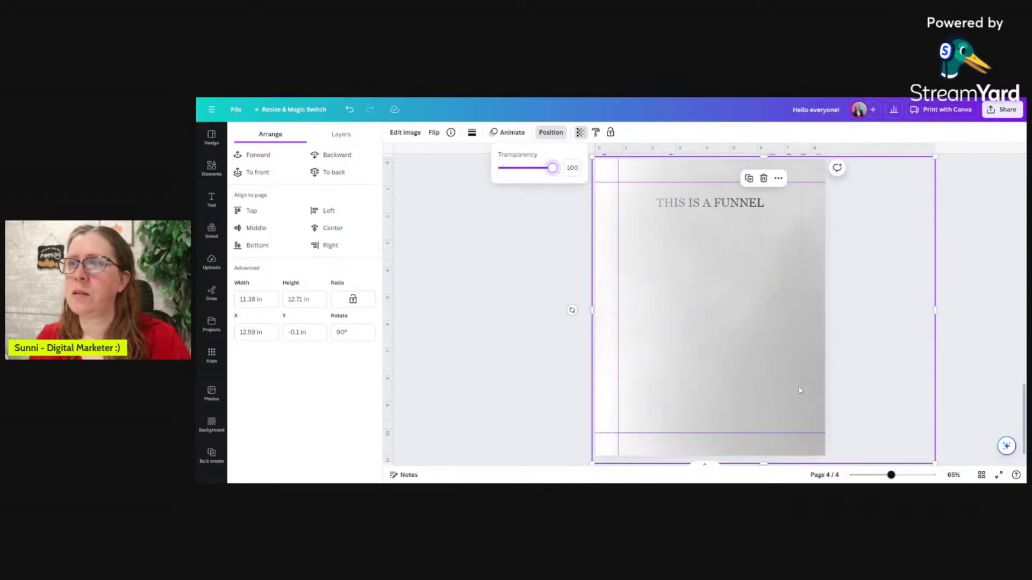
Shift the white gradient left past the page's edge and move the lower-right smoke cloud to the lower-left corner.
left_click_drag(789, 404, 639, 389)
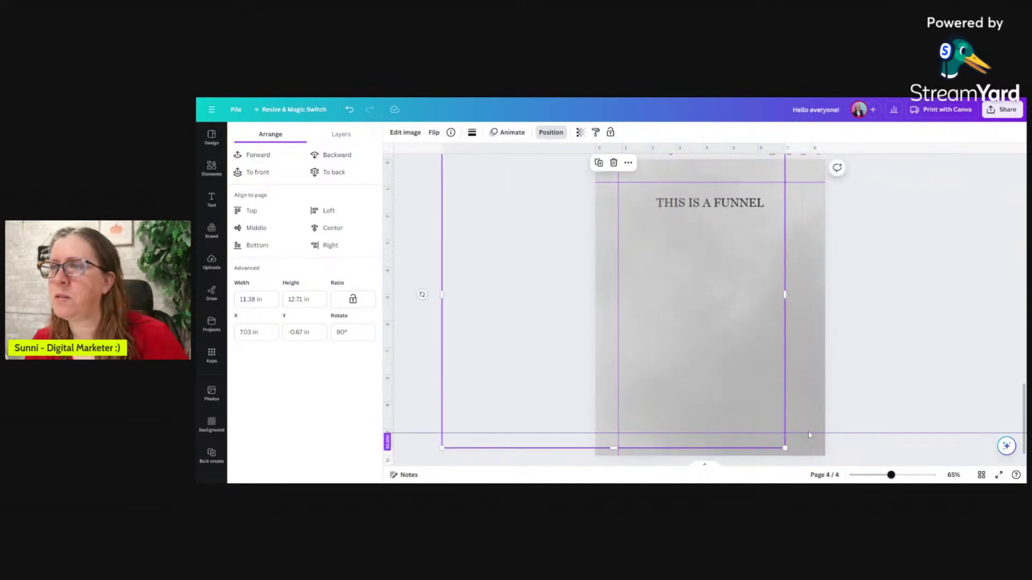
left_click(814, 416)
left_click_drag(813, 417, 729, 395)
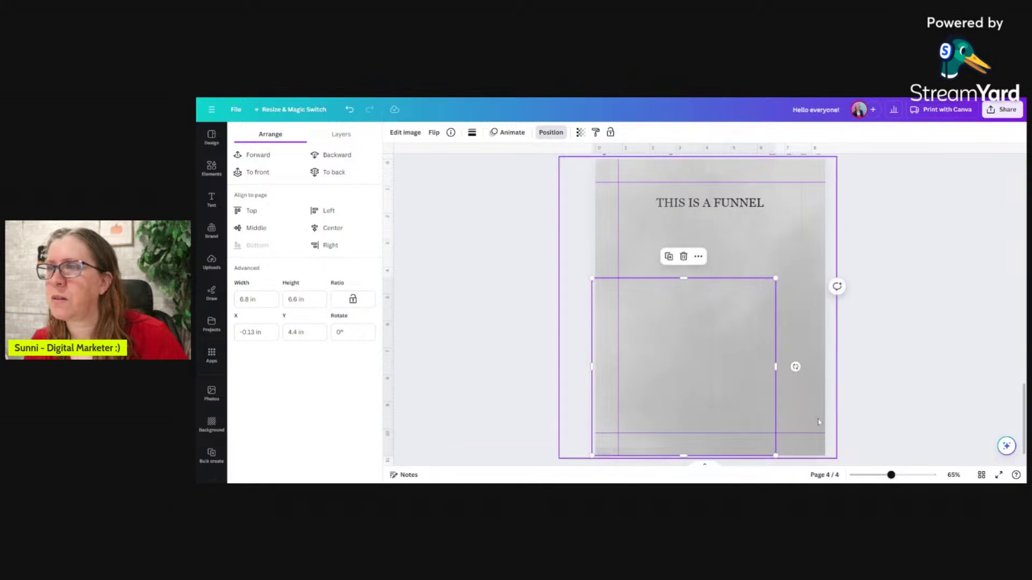
Set the gray texture image's transparency to 3.
left_click(795, 366)
left_click(582, 133)
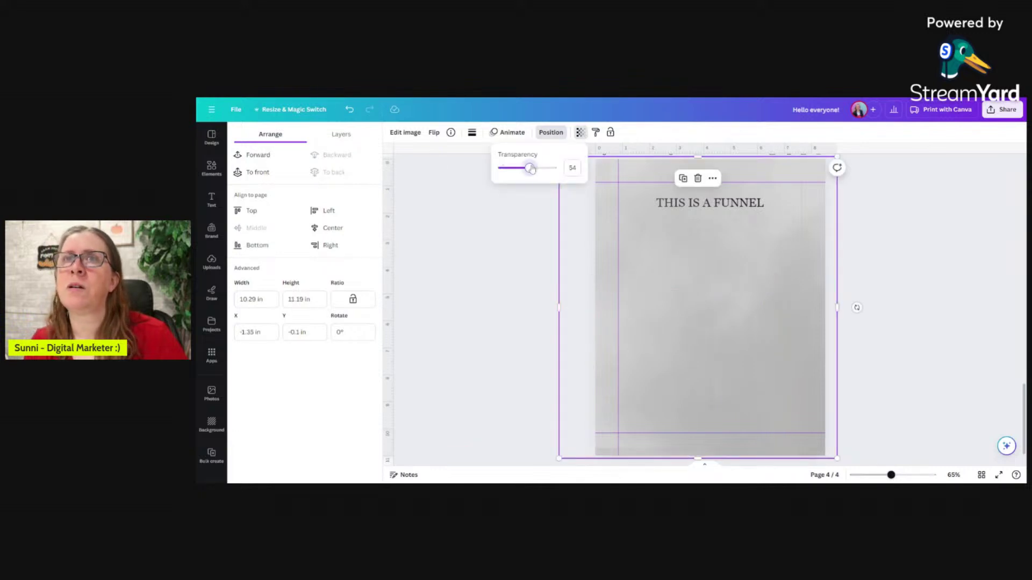
left_click_drag(531, 169, 506, 169)
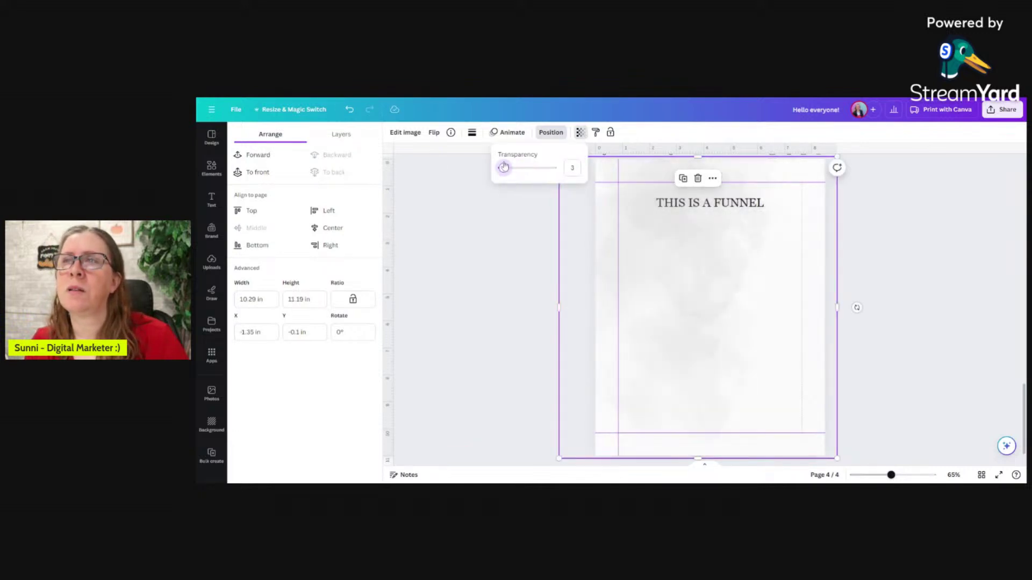
left_click(511, 191)
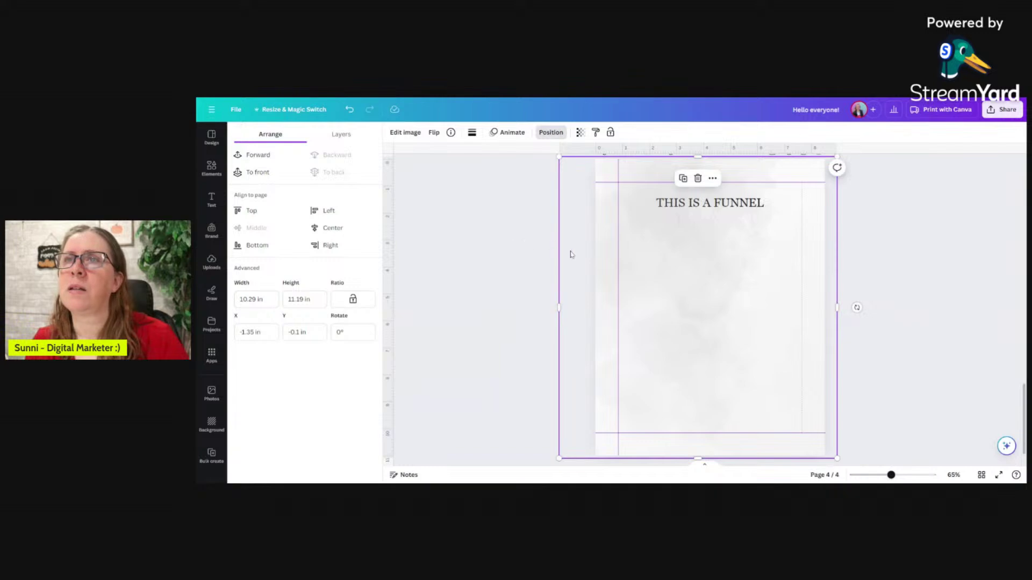
left_click(500, 253)
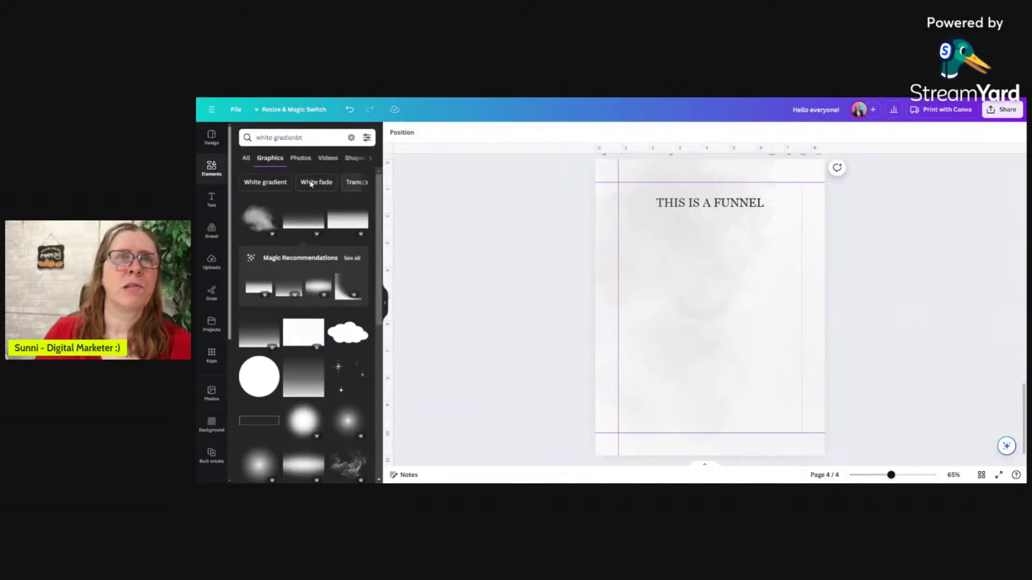
Add the square white gradient graphic, rotated 90° and enlarged to 11.1 in, as the front layer over the whole page.
left_click(304, 376)
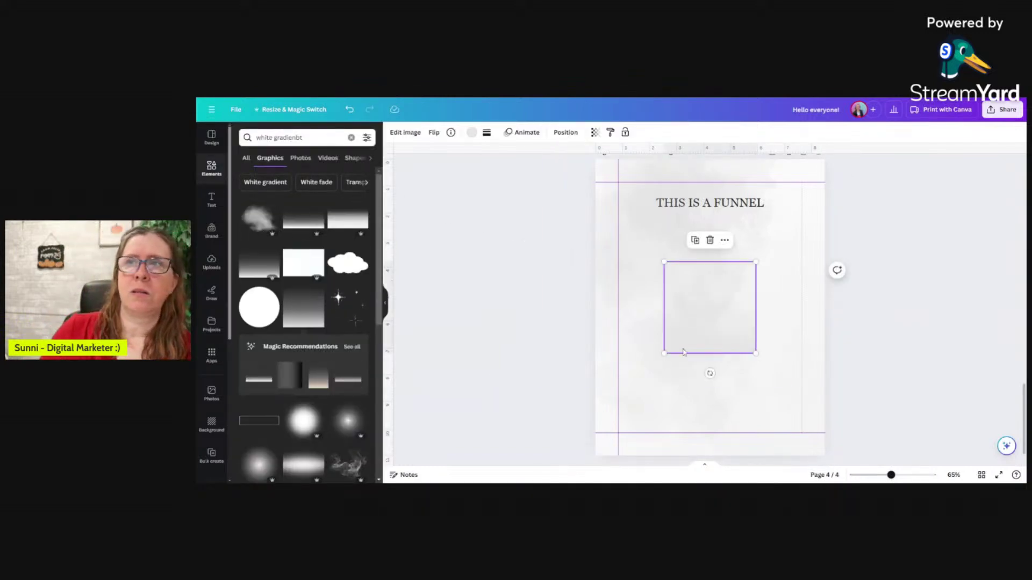
left_click_drag(709, 373, 614, 204)
left_click_drag(683, 250, 886, 453)
left_click_drag(592, 452, 584, 460)
left_click(561, 131)
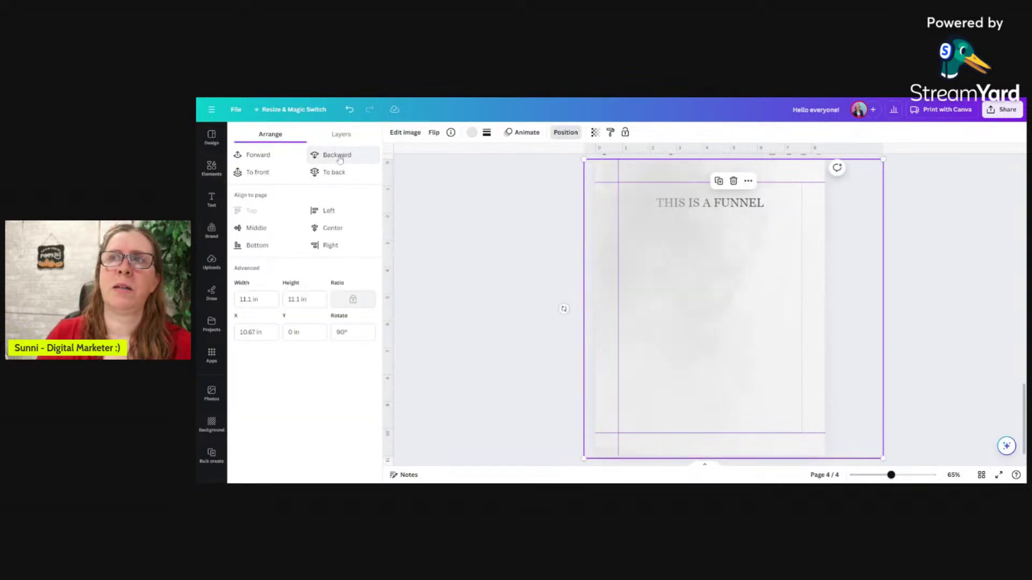
left_click(270, 157)
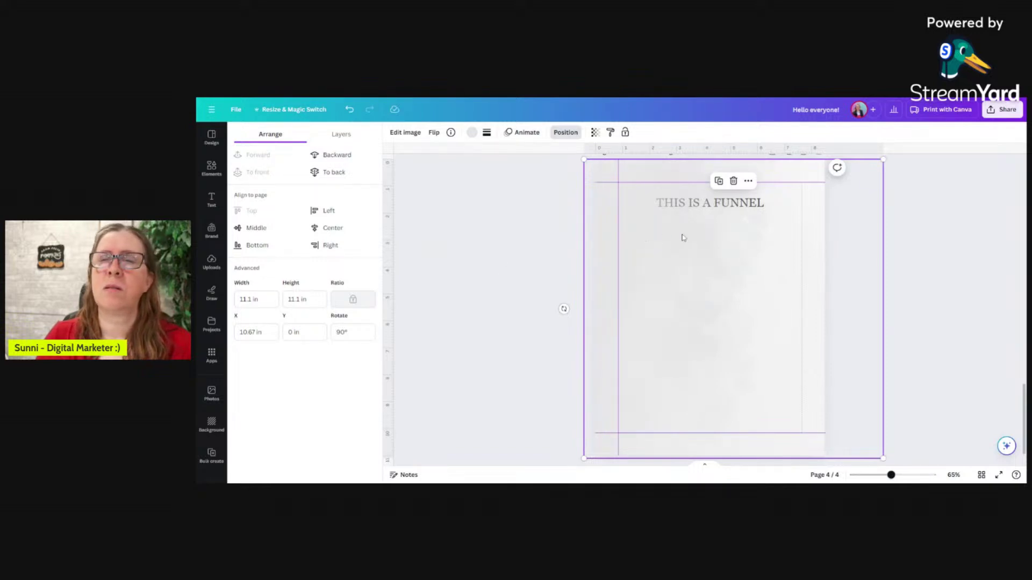
left_click(928, 284)
Pull the overlapping gradient and smoke layers left off the title, and move the title to the page's lower-right corner.
left_click(755, 214)
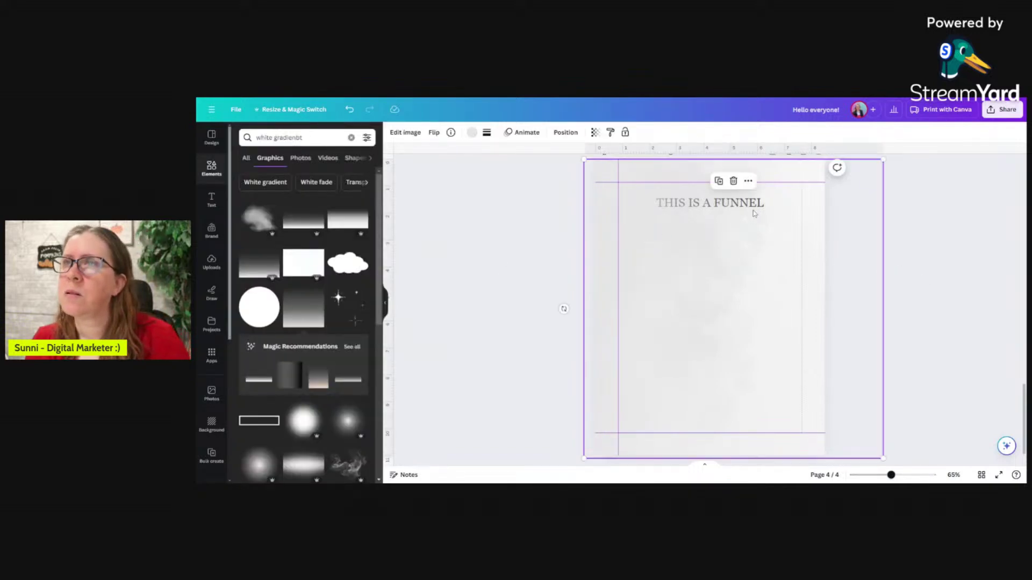
left_click_drag(748, 207, 628, 258)
left_click(760, 205)
left_click_drag(761, 205, 679, 215)
left_click(757, 205)
left_click_drag(753, 207, 692, 215)
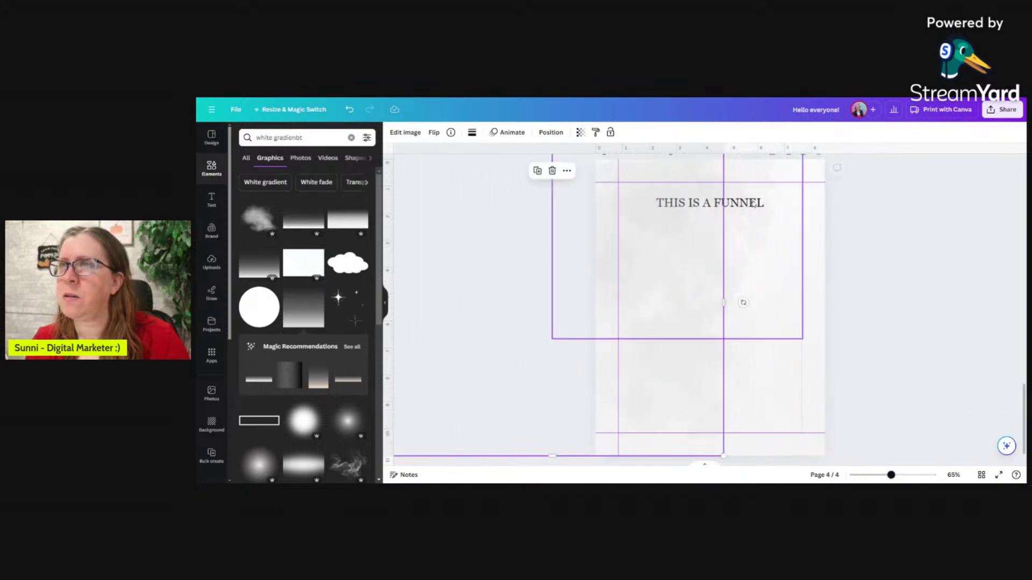
left_click(761, 204)
left_click_drag(760, 205, 686, 239)
left_click(747, 207)
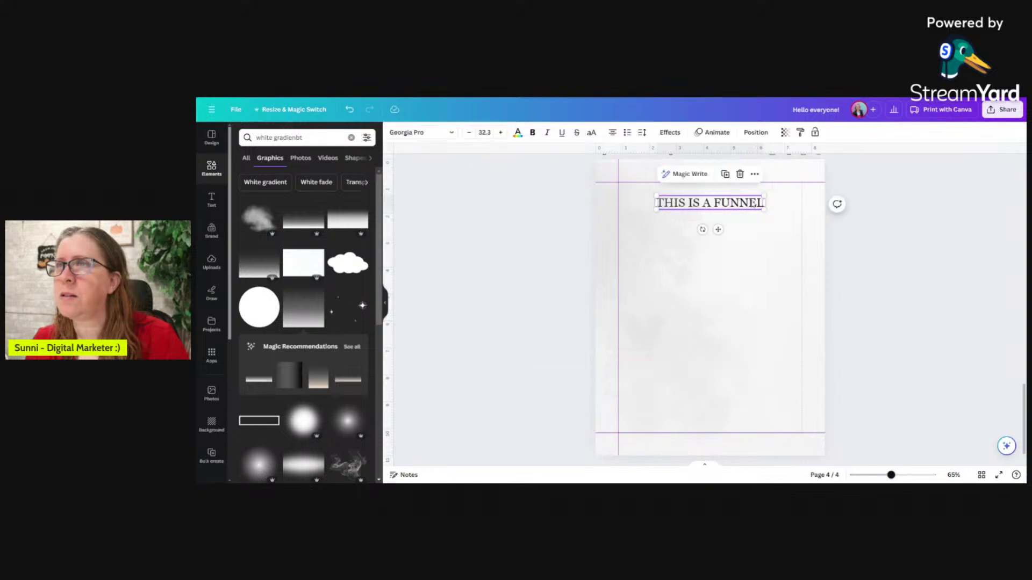
left_click_drag(747, 207, 862, 444)
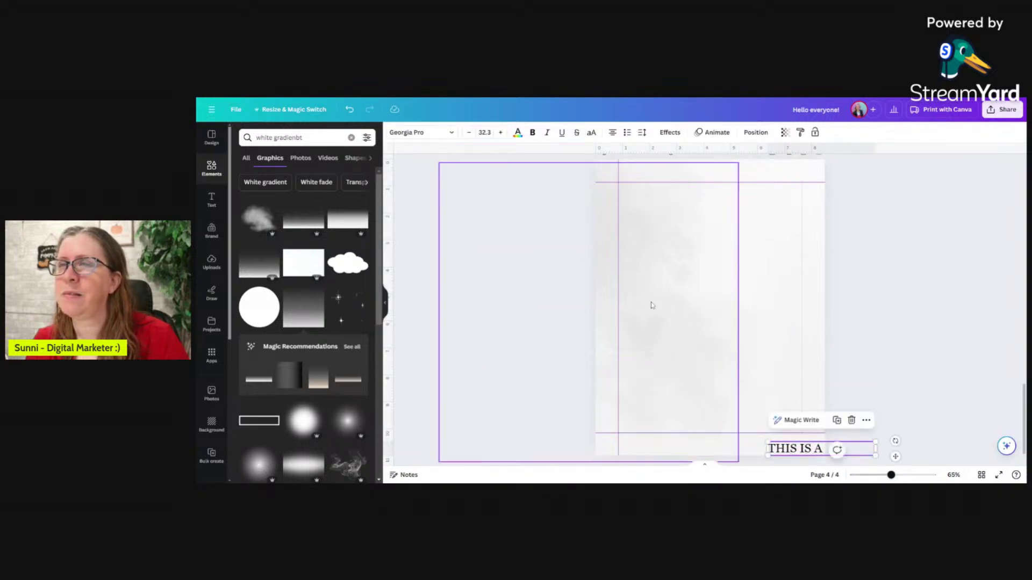
Move the shifted overlays back across the page, leaving the rotated white gradient just short of the bottom edge.
left_click_drag(649, 300, 702, 316)
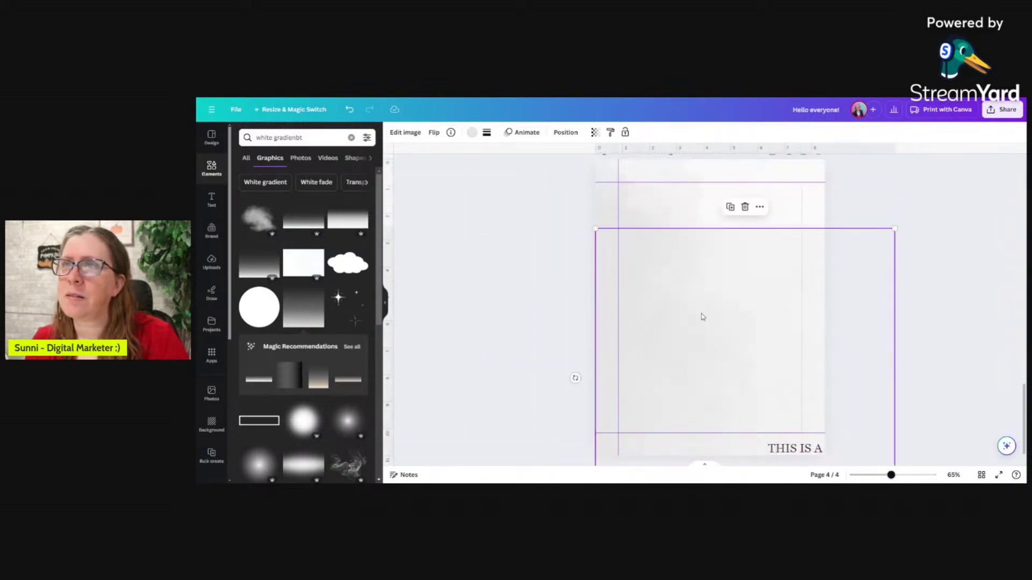
left_click_drag(677, 207, 764, 177)
left_click(751, 375)
left_click_drag(751, 376, 688, 276)
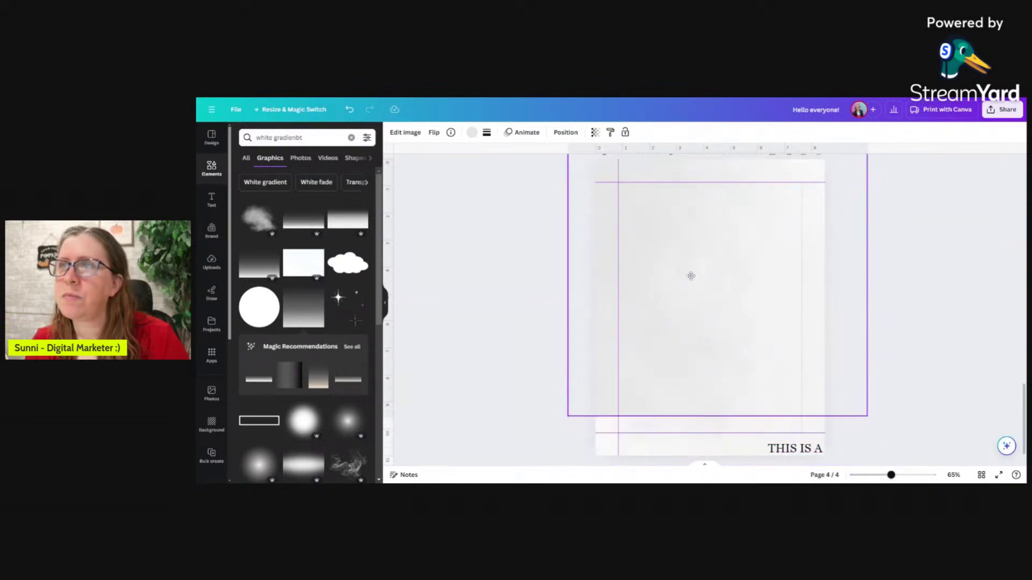
Move the title from the lower-right corner back to the upper middle of the page.
left_click(794, 448)
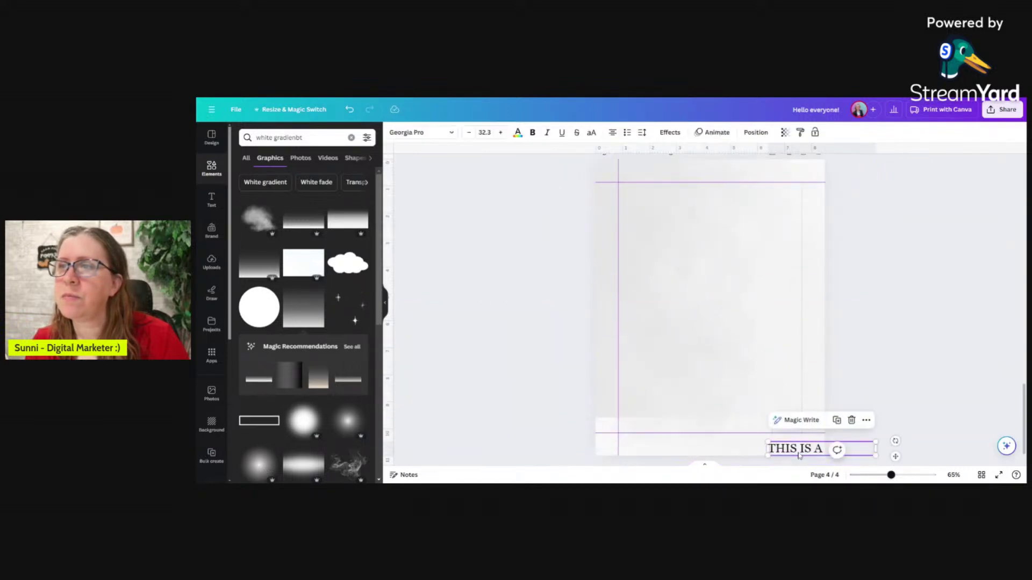
left_click(756, 133)
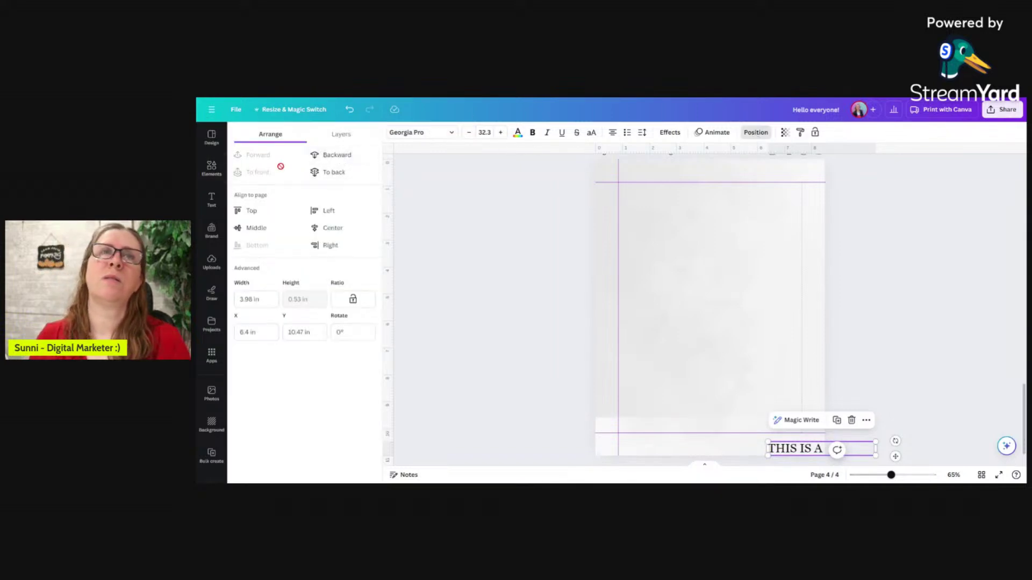
left_click_drag(788, 449, 684, 206)
Move the rotated white gradient down below the title and shift the upper smoke cloud down and left off it.
left_click(624, 249)
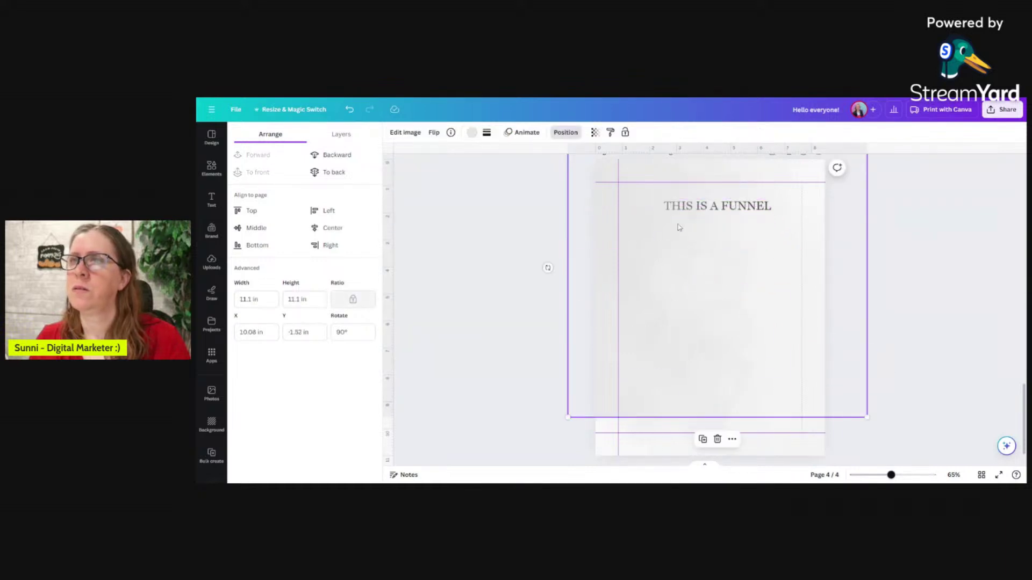
left_click_drag(738, 243, 733, 293)
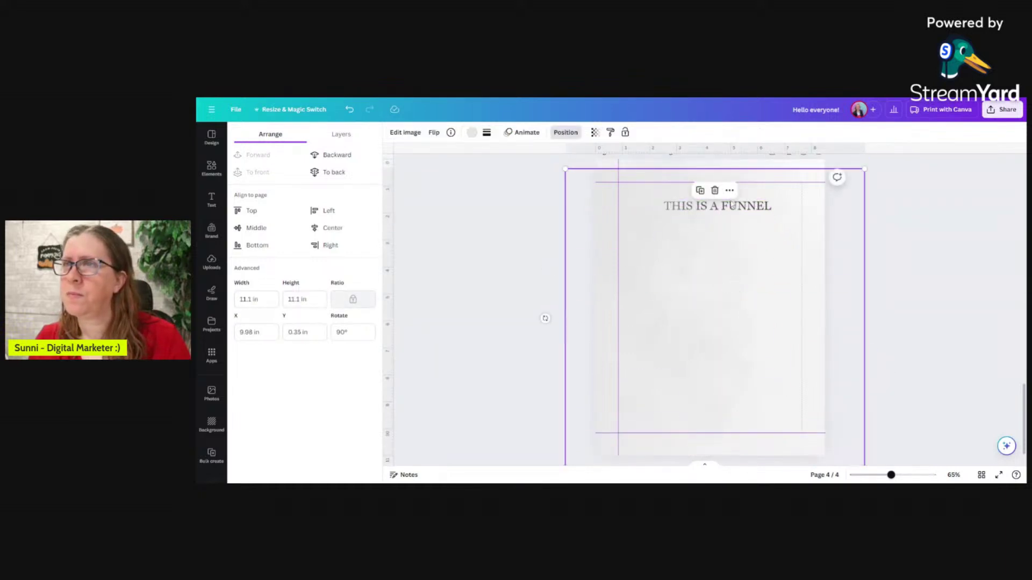
left_click_drag(697, 239, 700, 317)
left_click(698, 209)
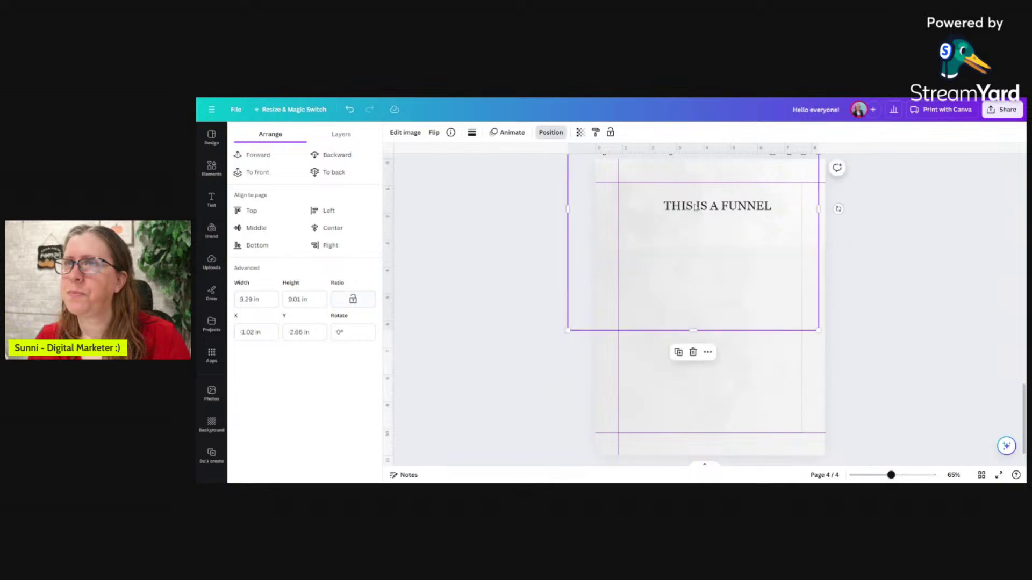
left_click_drag(699, 209, 613, 316)
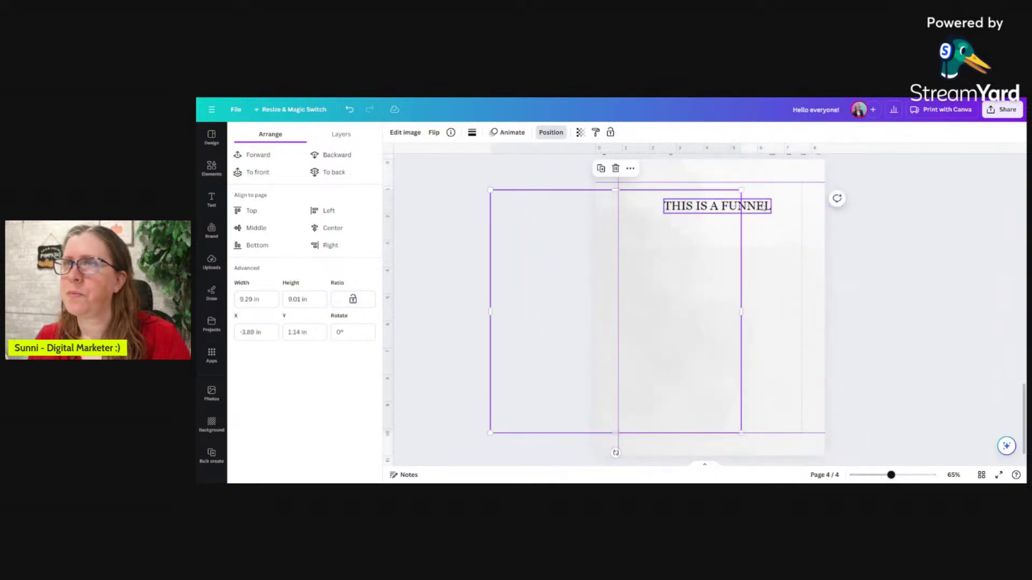
Place two copies of the title side by side along the page's top edge and move the smoke cloud back over the page.
left_click_drag(762, 205, 672, 172)
left_click(798, 204)
left_click(693, 236)
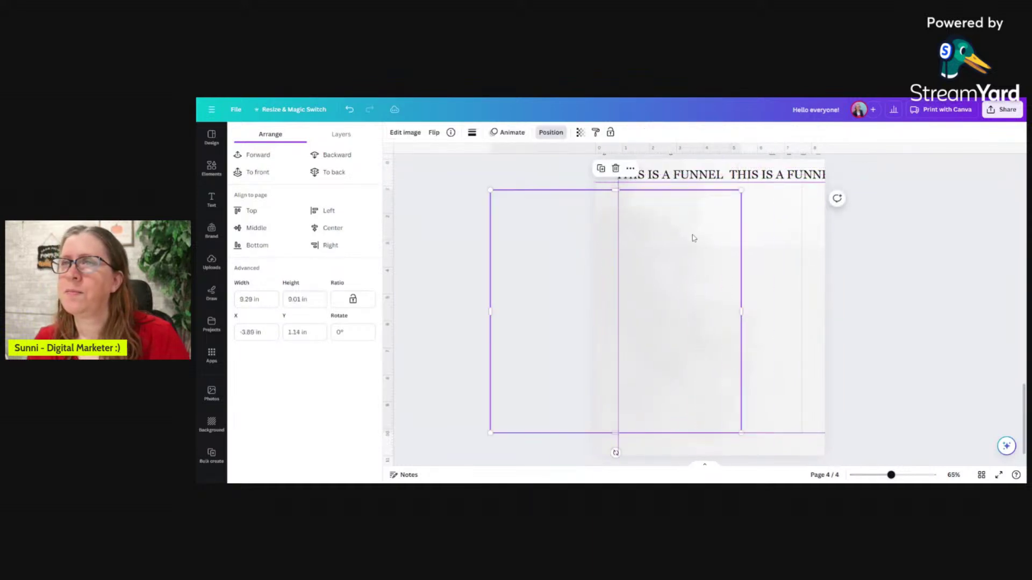
left_click_drag(693, 295, 788, 235)
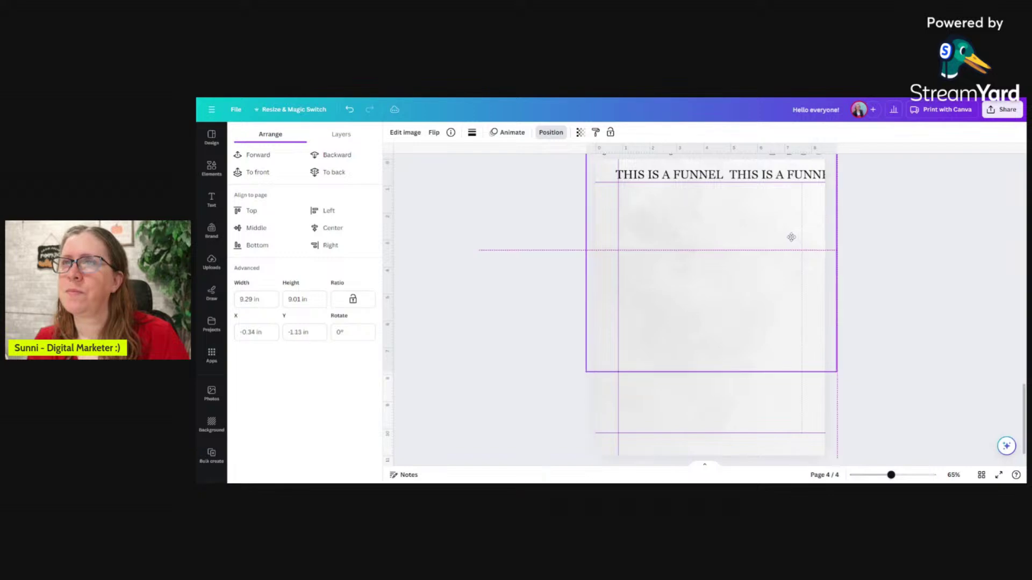
left_click(792, 409)
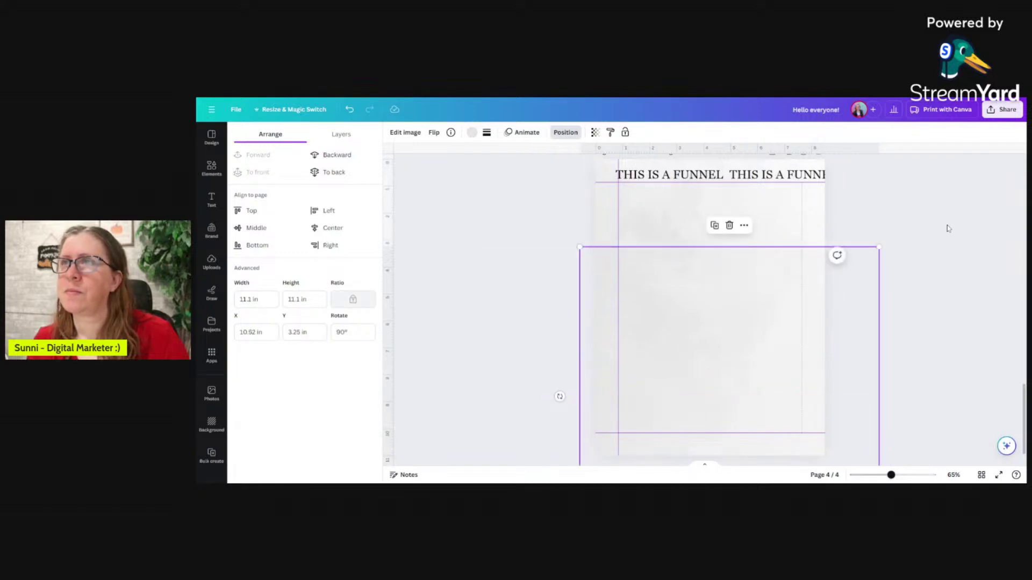
left_click(948, 228)
left_click_drag(798, 172, 799, 169)
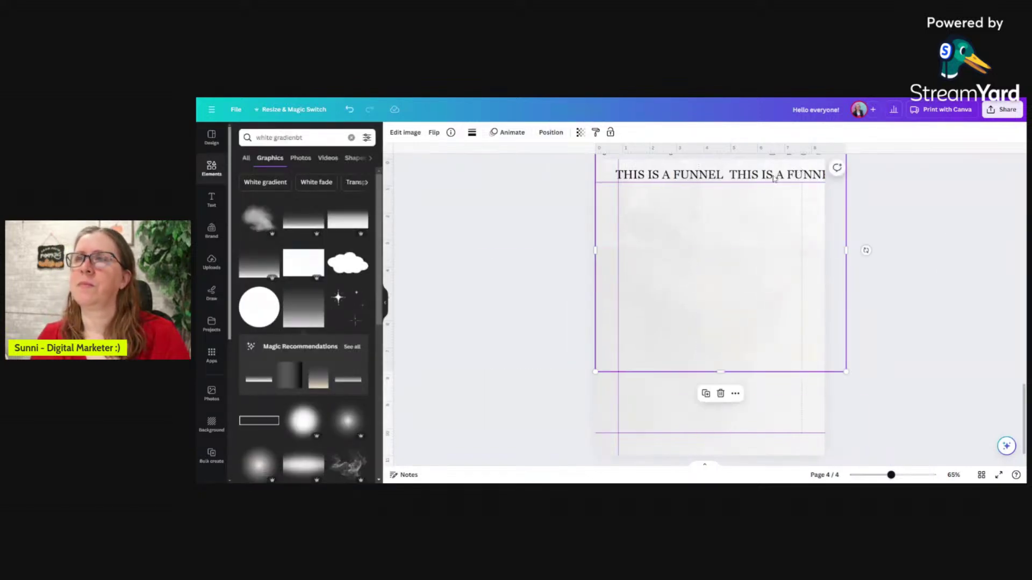
left_click(869, 212)
left_click(724, 177)
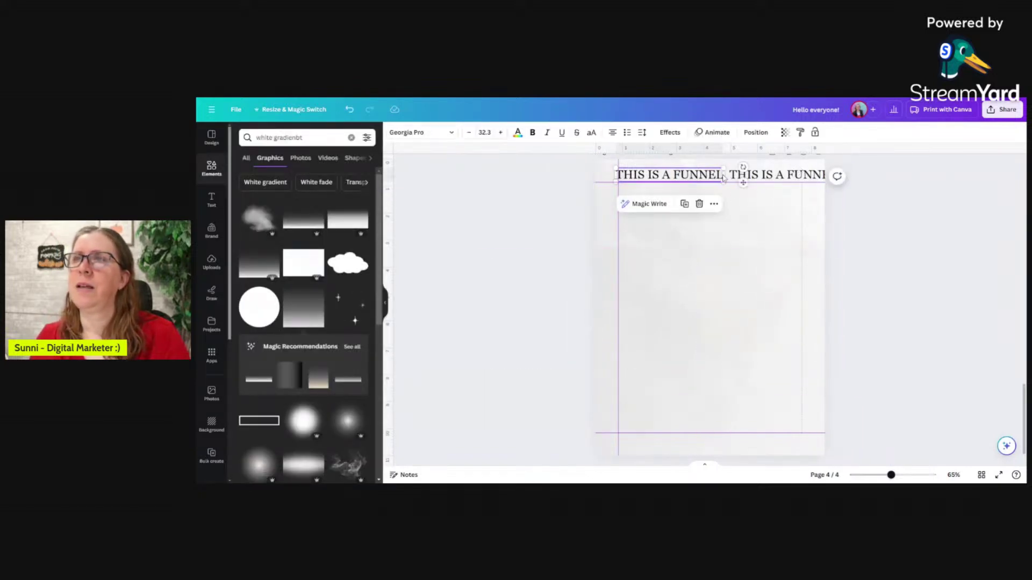
left_click(754, 176)
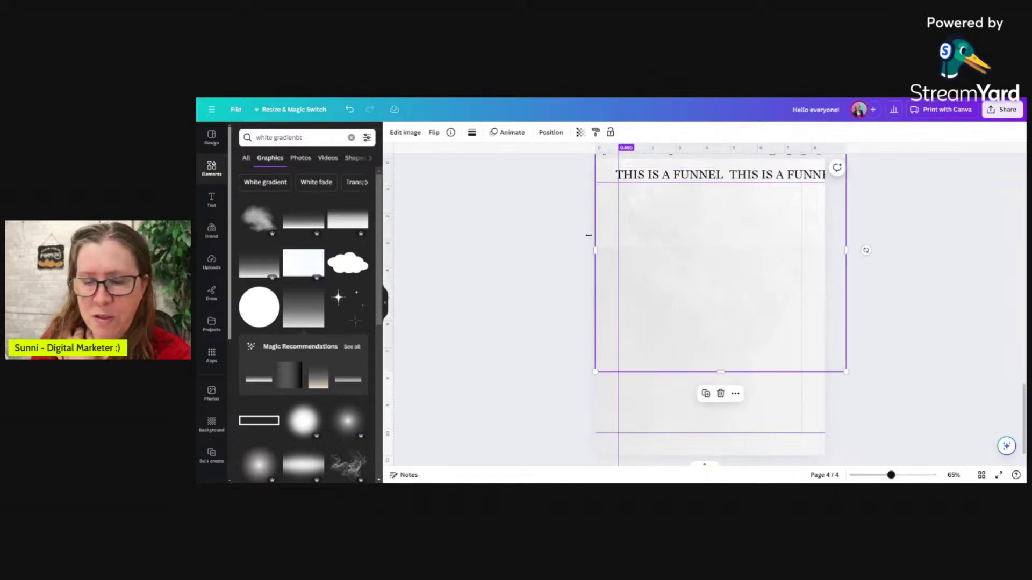
Clear the gradient search and search the elements for "swirls".
left_click(351, 139)
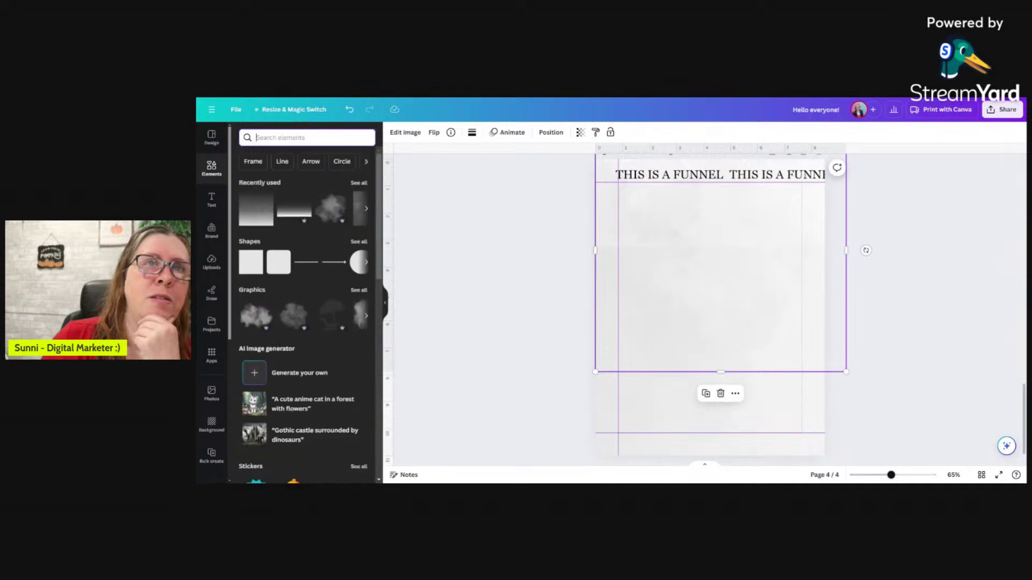
type("swirls")
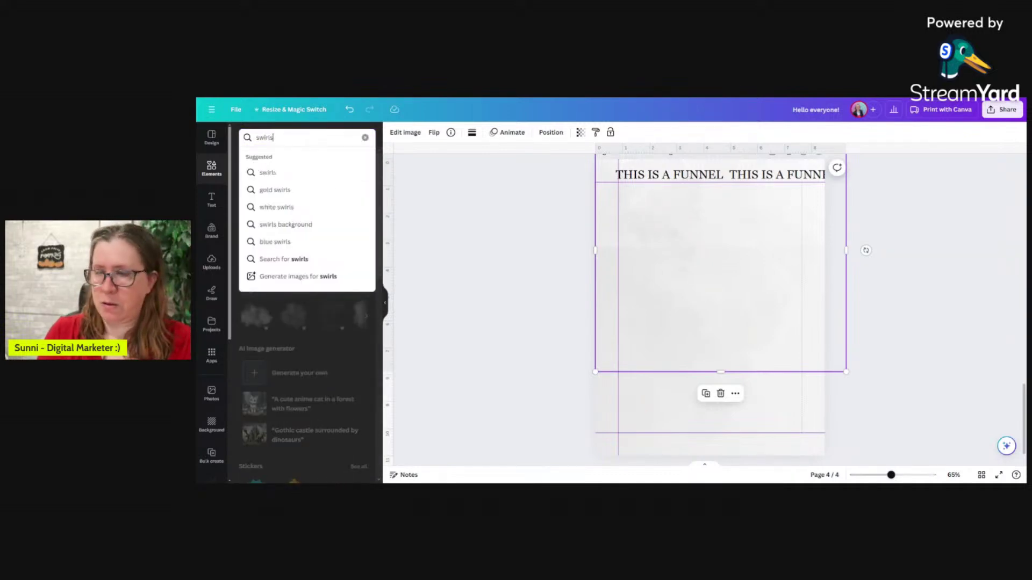
key("Return")
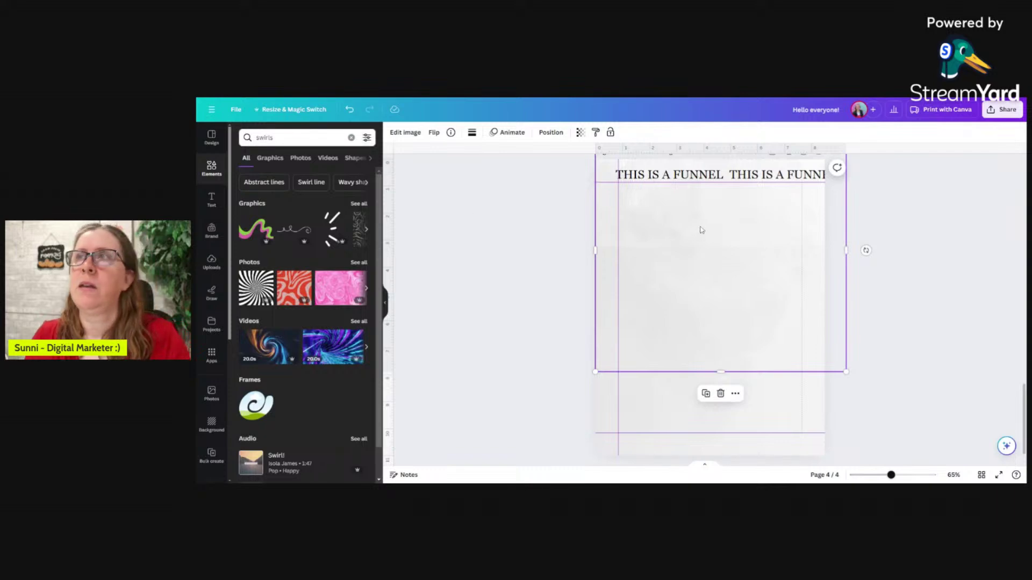
Duplicate the Clickfunnel Background page and add a blank page at the end of the design.
scroll(701, 230, "up", 4)
left_click(787, 324)
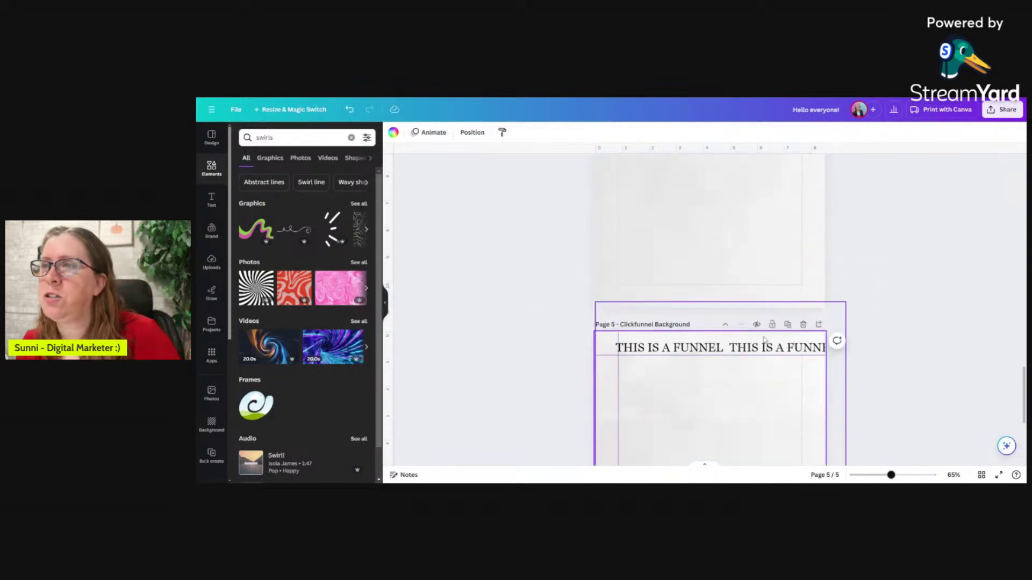
scroll(715, 398, "down", 3)
left_click(710, 446)
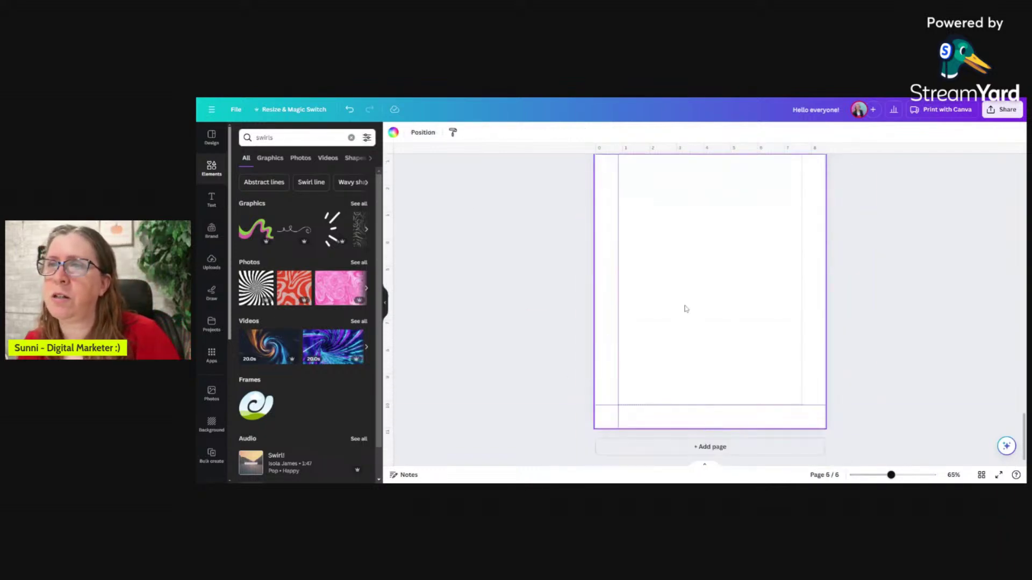
scroll(679, 302, "up", 1)
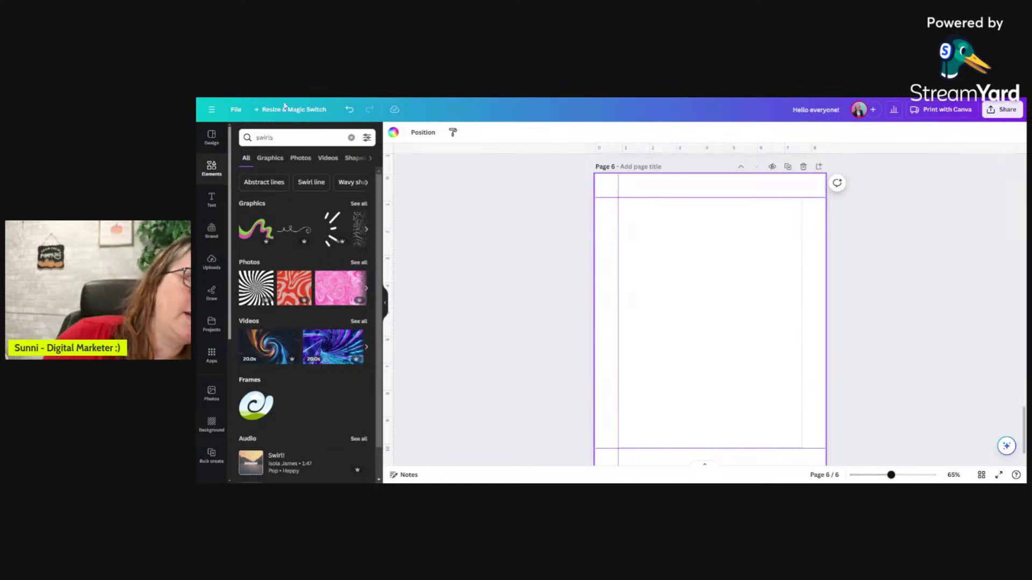
Limit the element results to graphics and search for "black and white swirls".
left_click(270, 158)
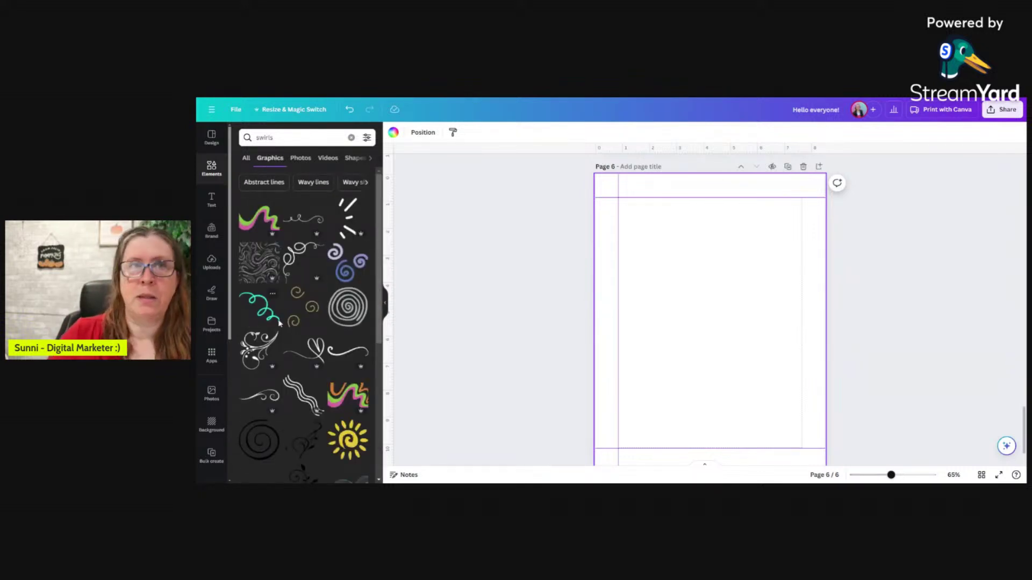
left_click_drag(282, 138, 214, 145)
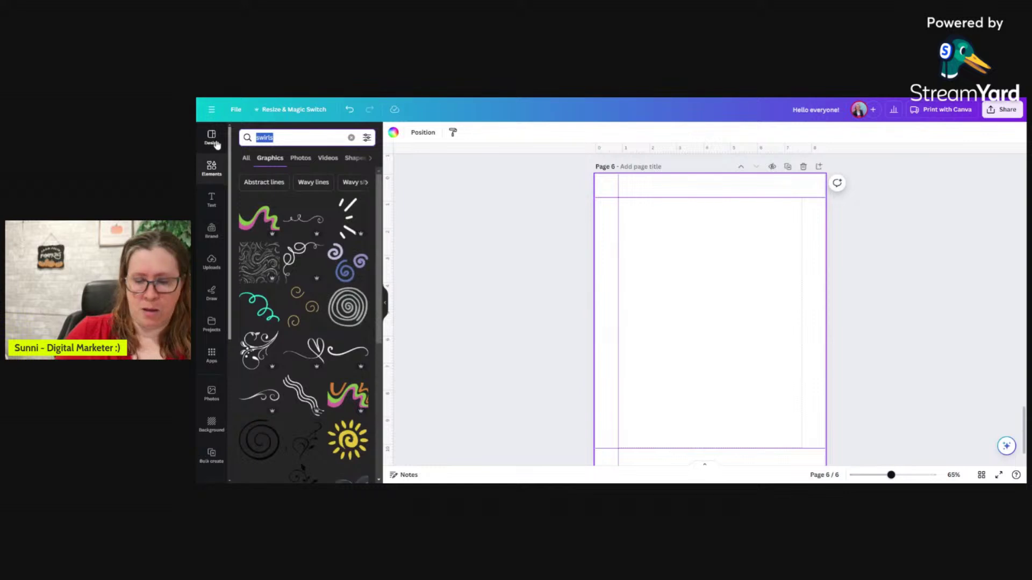
type("black and white ")
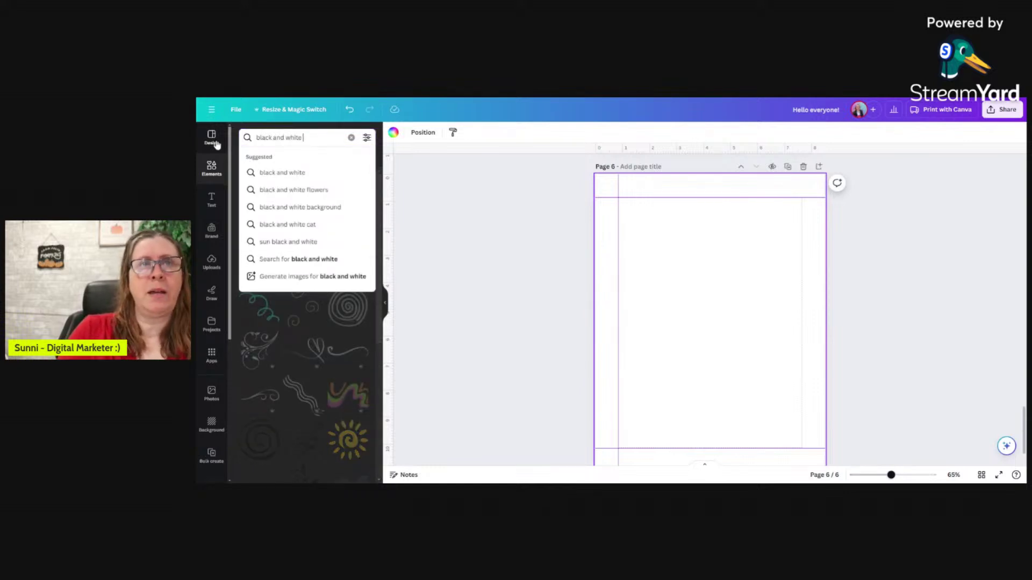
type("swirls")
key("Return")
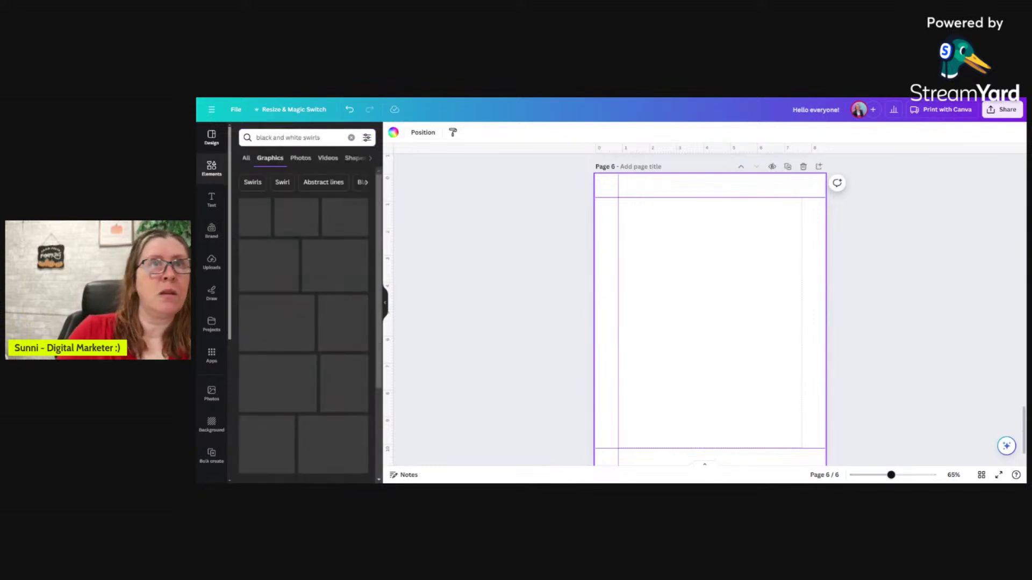
Add the dark marble swirl photo from the full search results to page 6, rotate it a quarter turn and enlarge it over the page.
left_click(246, 158)
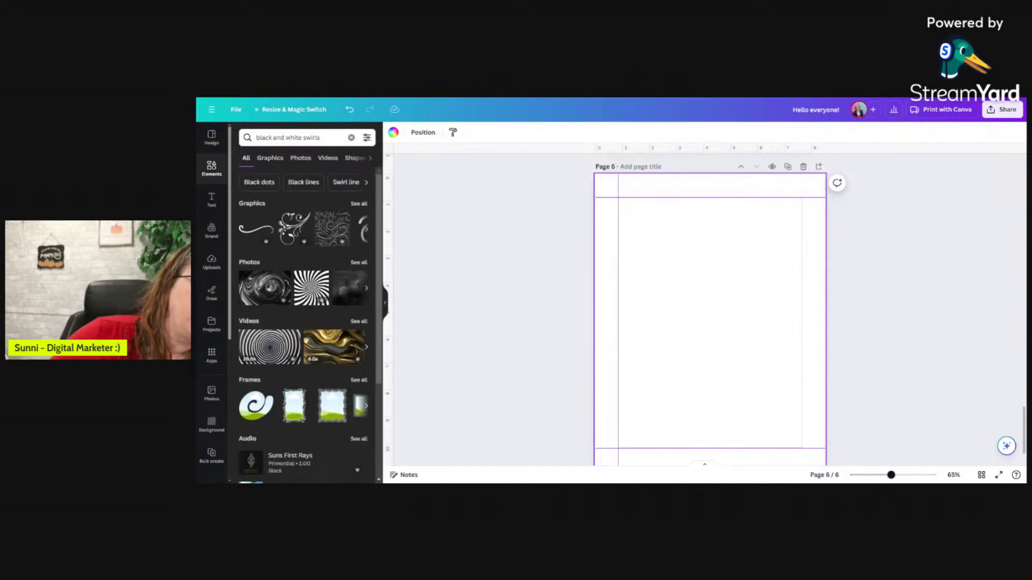
scroll(280, 242, "down", 3)
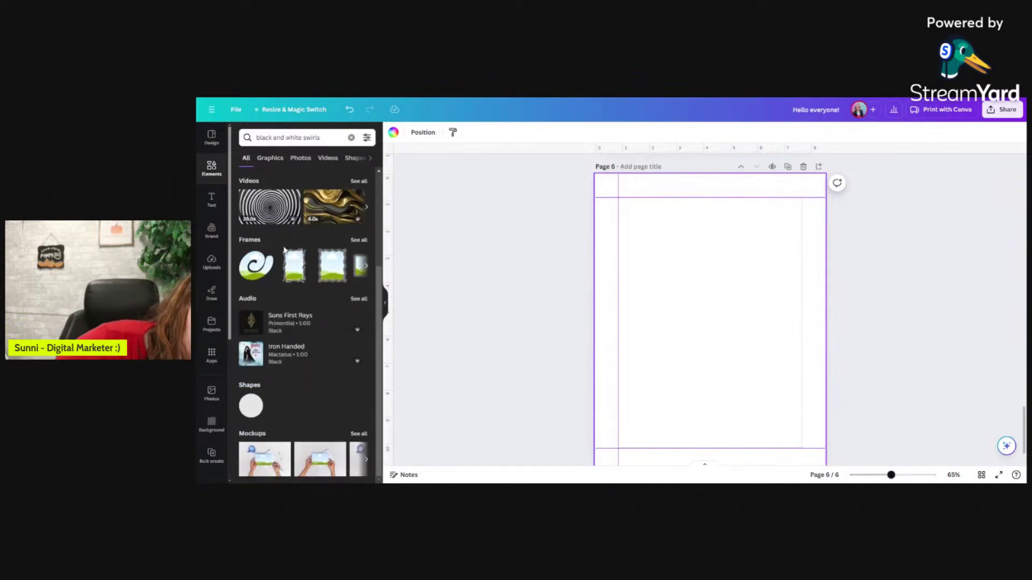
scroll(260, 265, "up", 3)
left_click(250, 273)
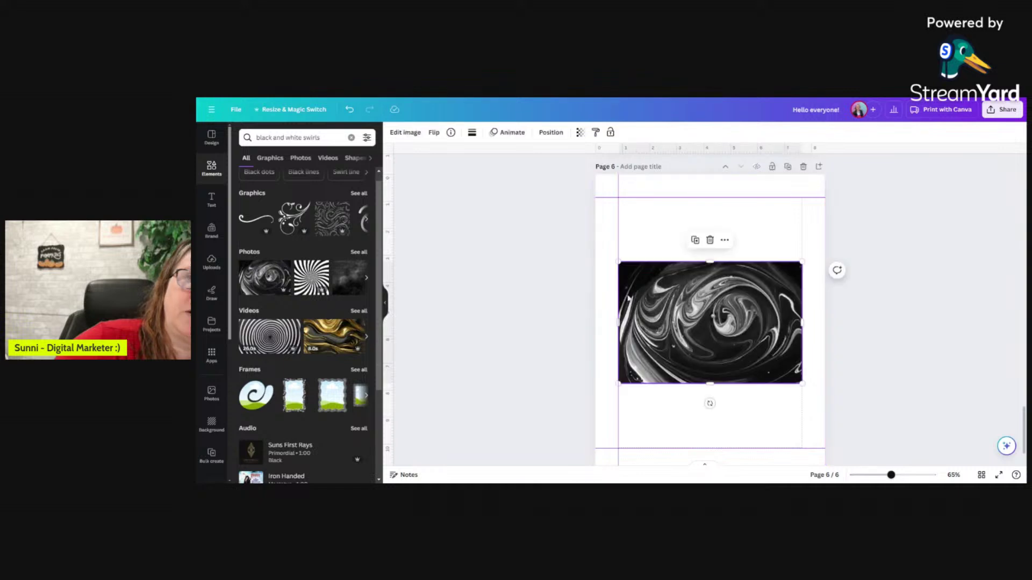
left_click_drag(755, 377, 747, 330)
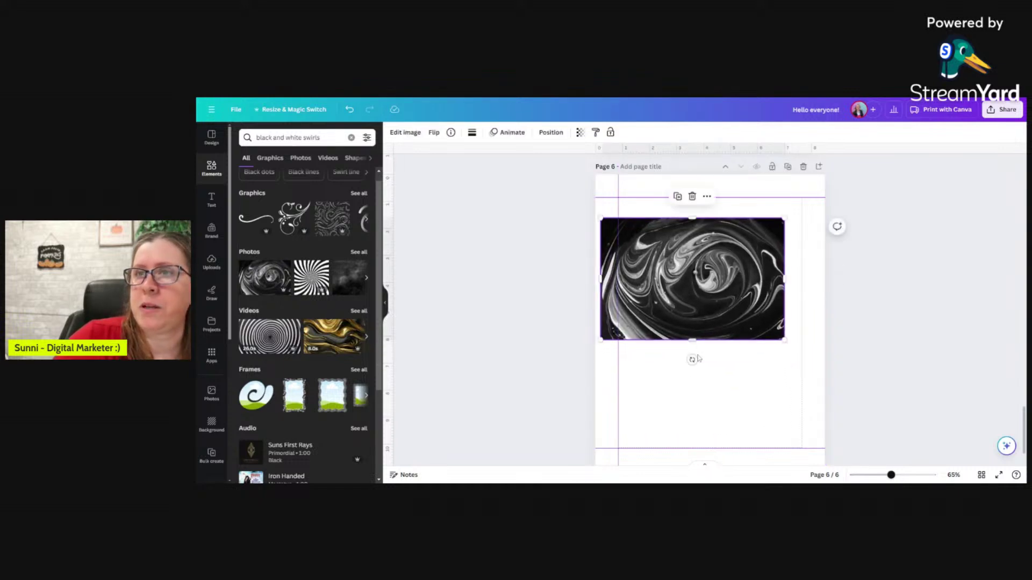
left_click_drag(695, 359, 774, 278)
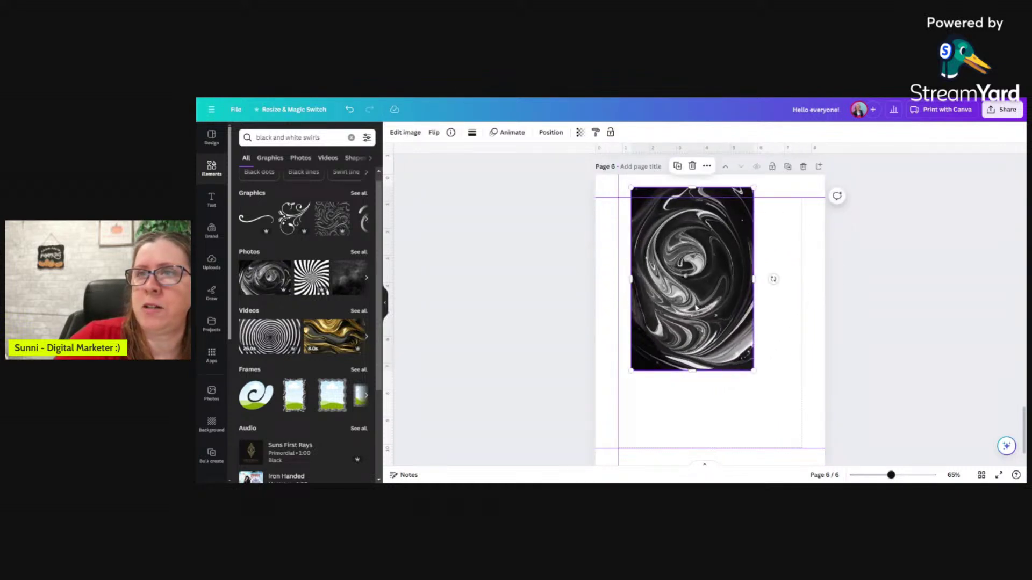
left_click_drag(693, 301, 665, 301)
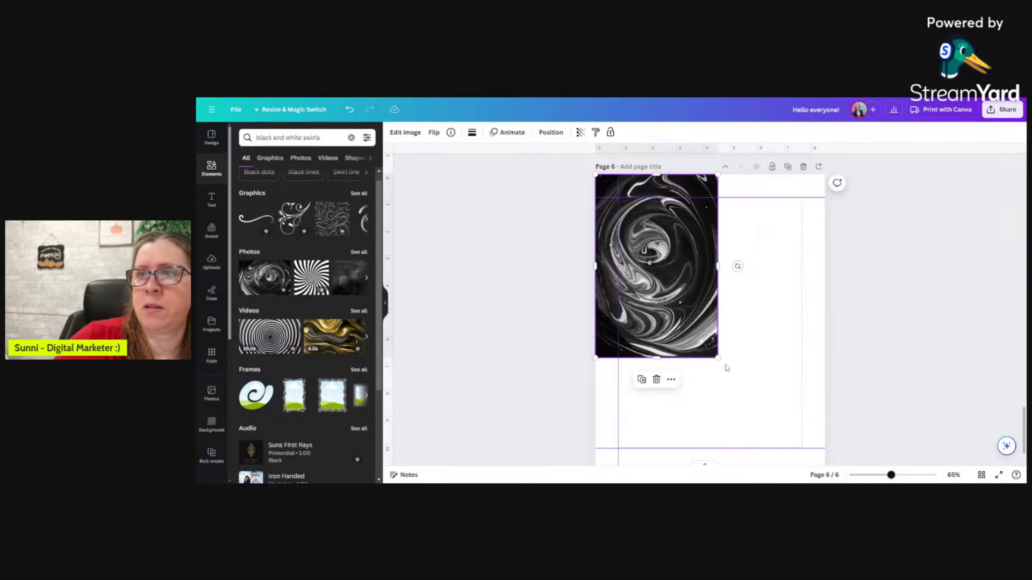
left_click_drag(716, 358, 841, 462)
scroll(727, 388, "down", 2)
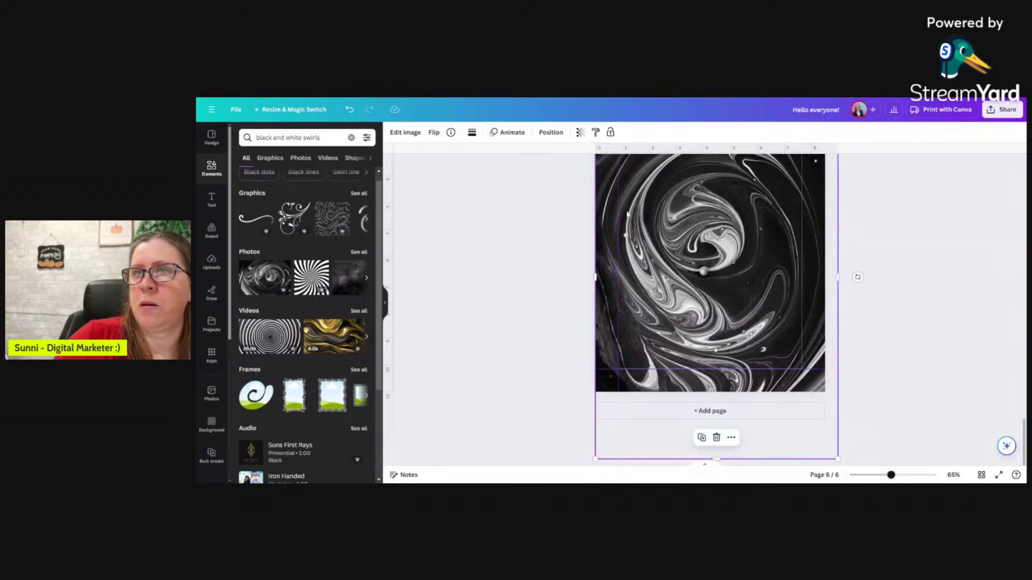
Set the swirl photo's transparency to 3, compare it with the page above, and delete the photo from page 6.
left_click(580, 133)
left_click_drag(556, 165, 504, 168)
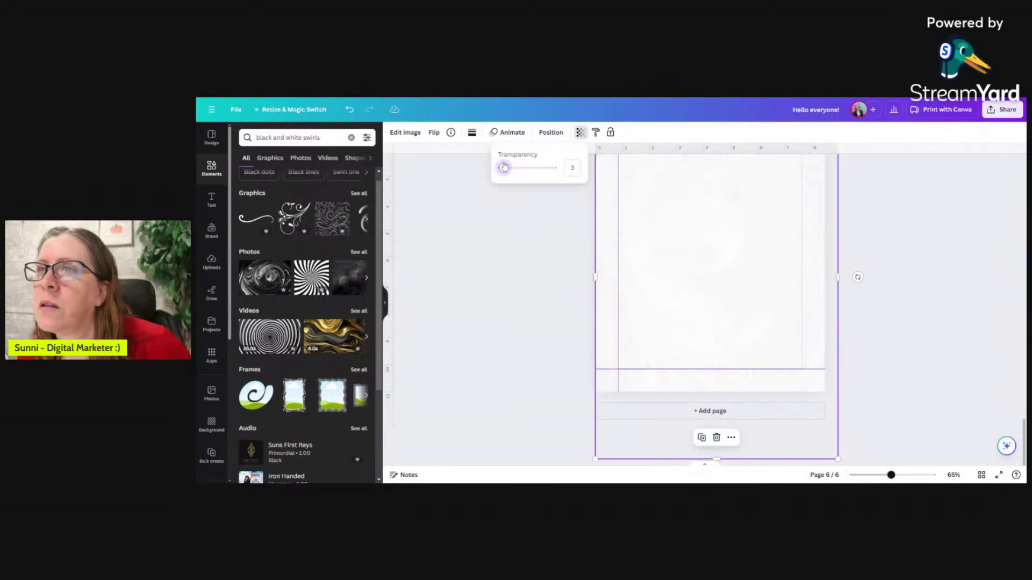
left_click(518, 253)
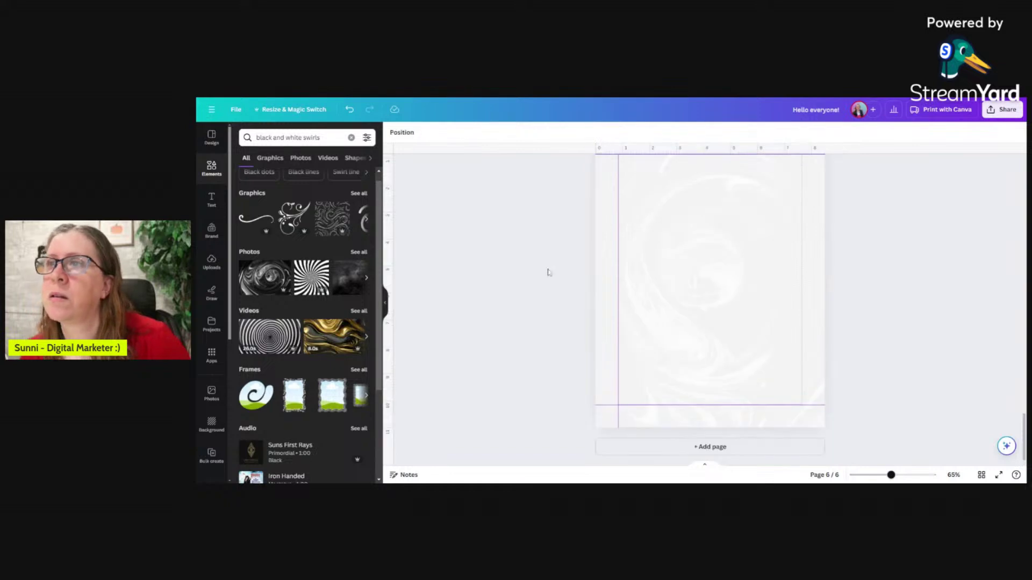
scroll(855, 322, "up", 2)
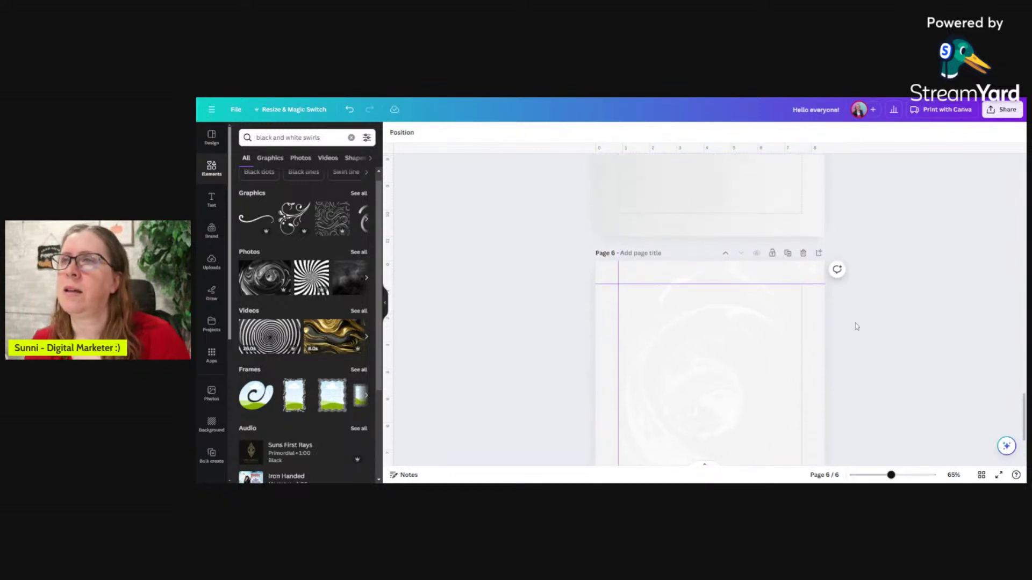
scroll(753, 374, "down", 1)
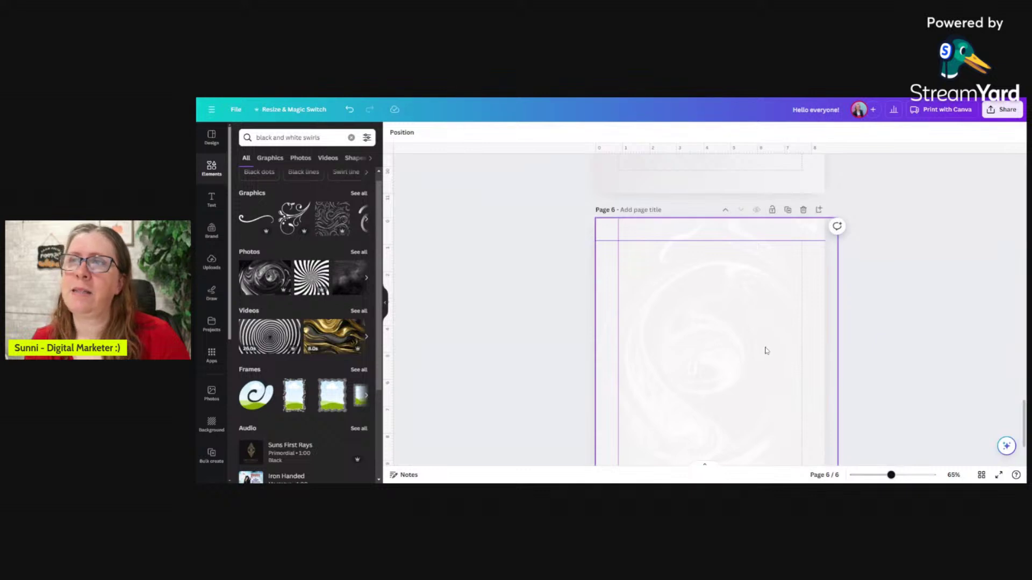
left_click(765, 350)
key("Delete")
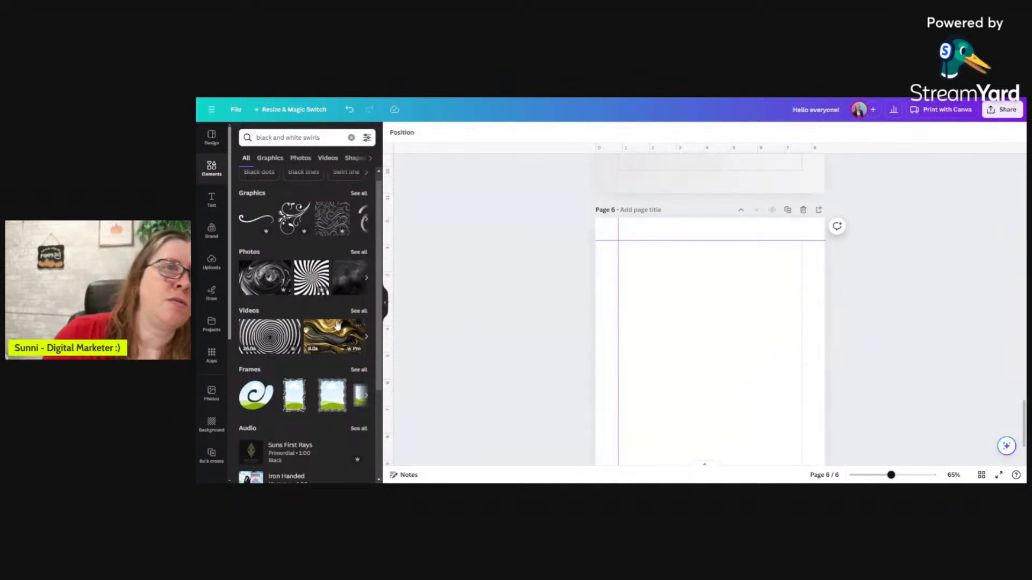
Limit the element results to graphics, switch the search to "Swirl" and look through the results for a line pattern.
left_click(273, 161)
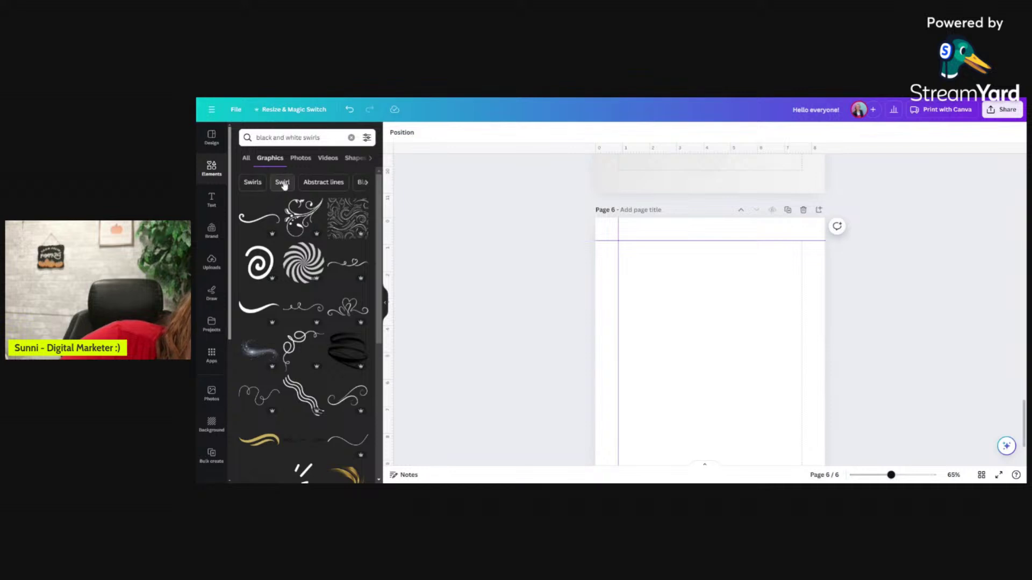
left_click(283, 182)
scroll(282, 246, "down", 5)
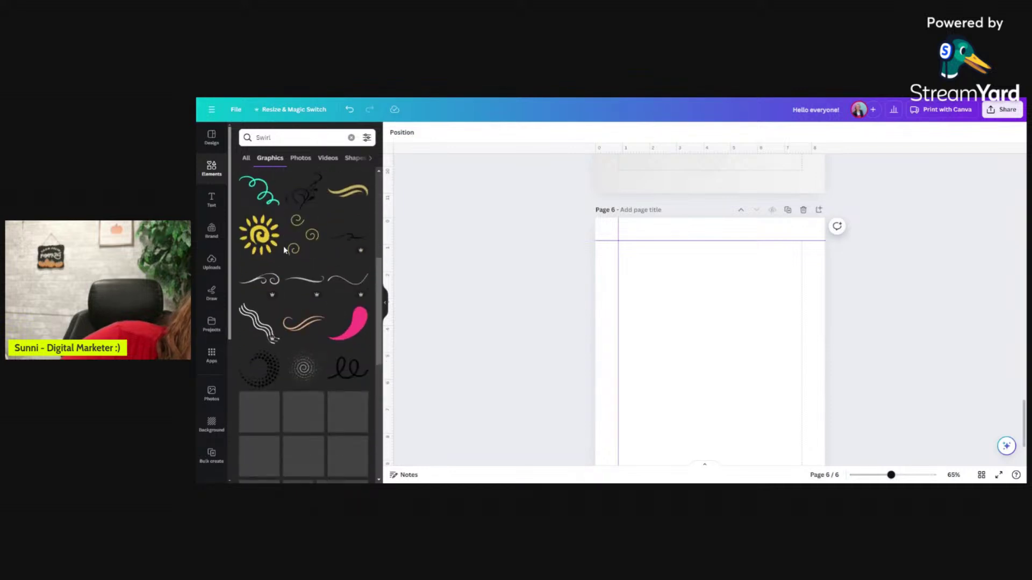
scroll(282, 246, "down", 8)
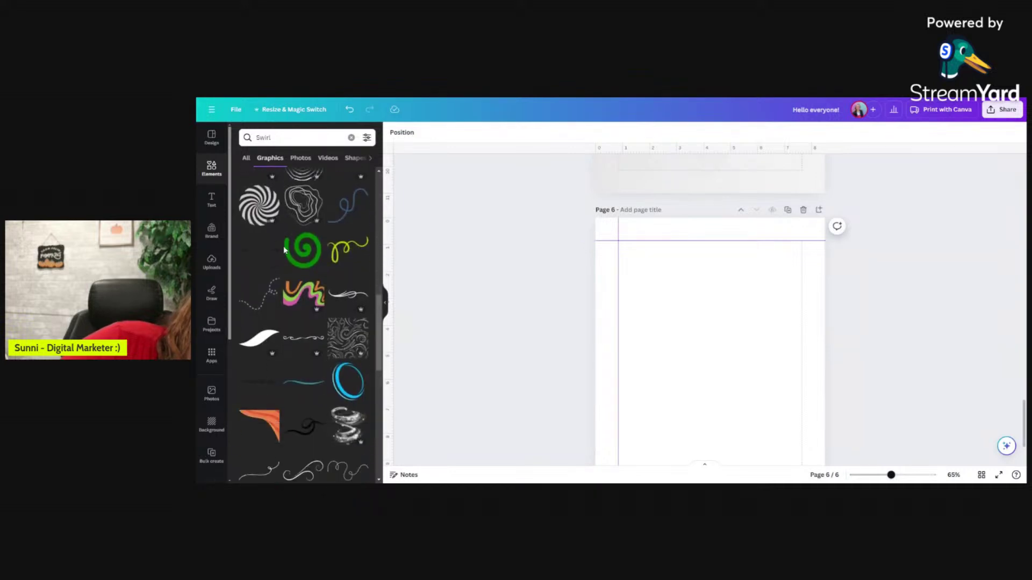
scroll(283, 249, "down", 1)
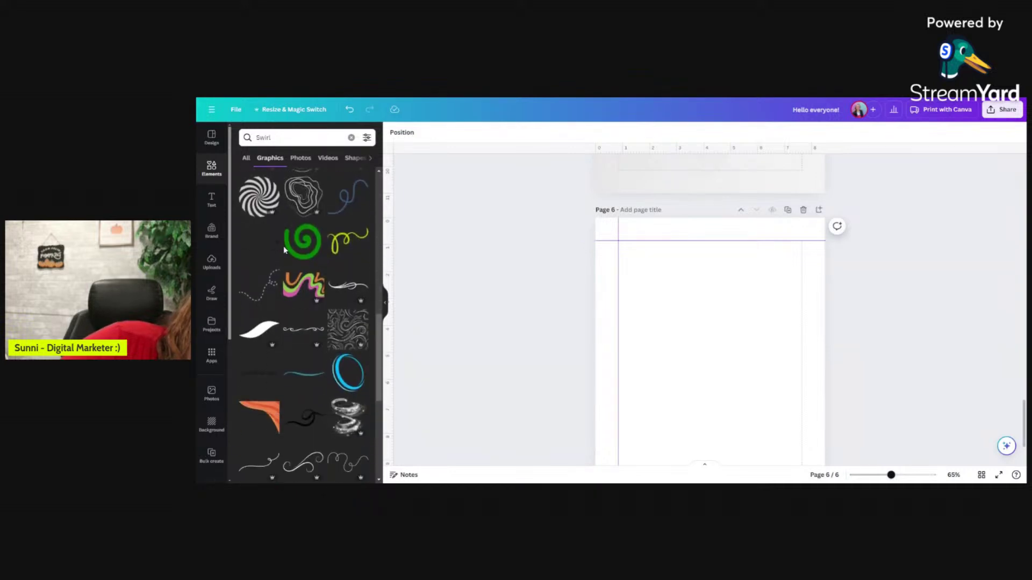
Add the square black swirl-line pattern to page 6 and enlarge it from the top corner until it covers the whole page.
left_click(350, 340)
left_click_drag(663, 316, 436, 301)
left_click_drag(650, 336, 705, 359)
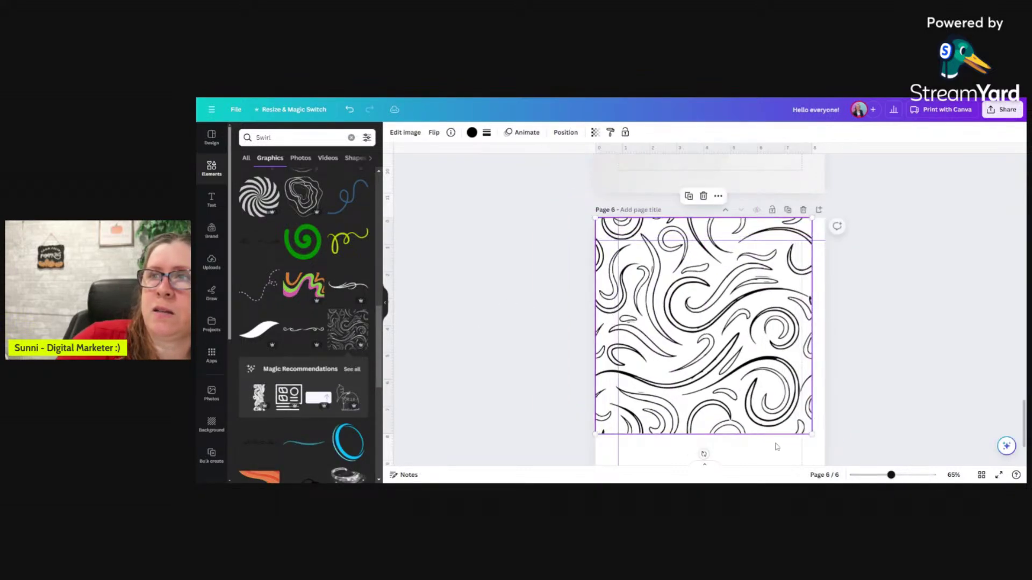
left_click_drag(812, 435, 875, 410)
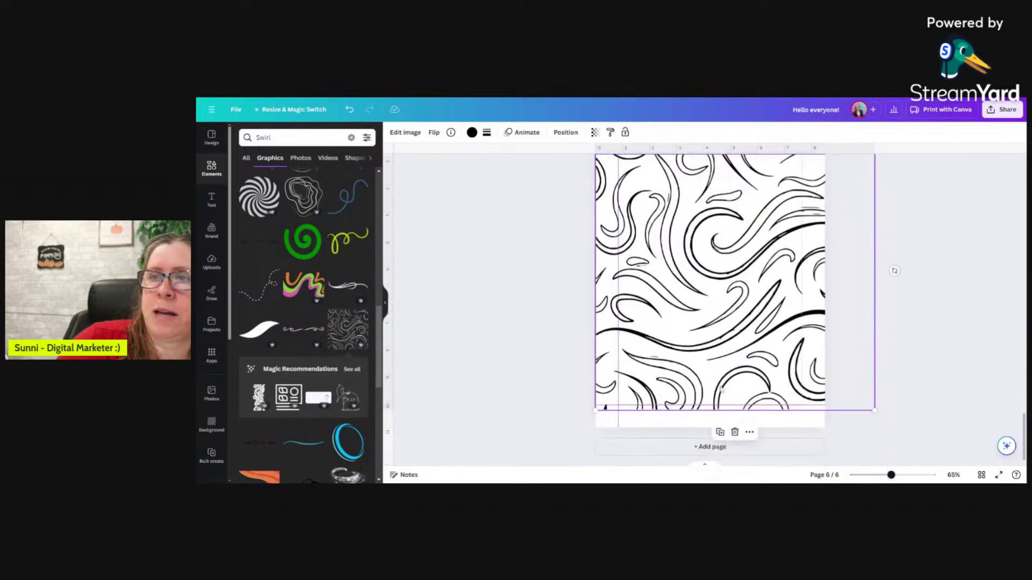
left_click_drag(595, 410, 572, 433)
Recolor the swirl pattern with the medium gray from the document colors and set its transparency to 3.
left_click(473, 134)
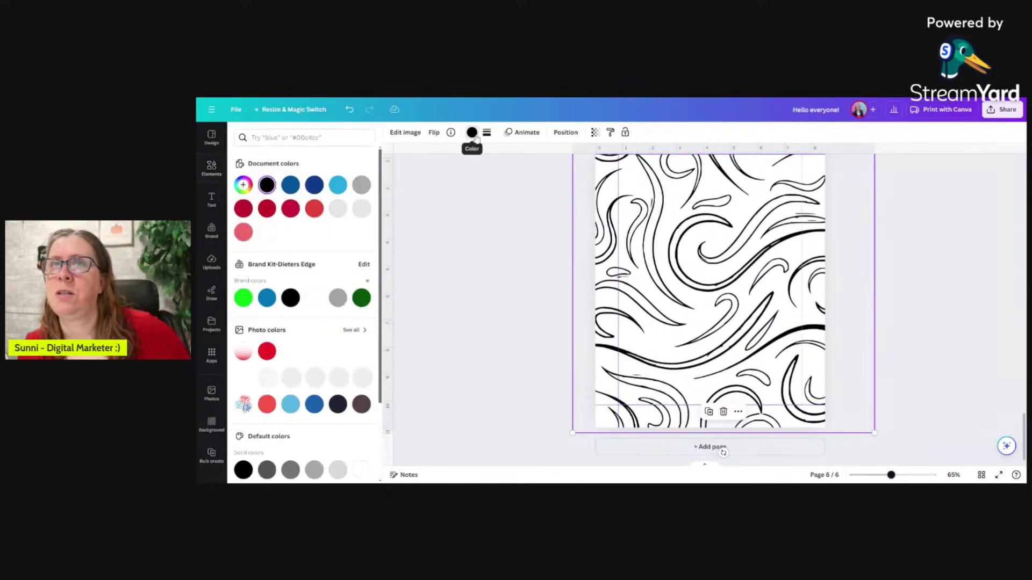
left_click(473, 134)
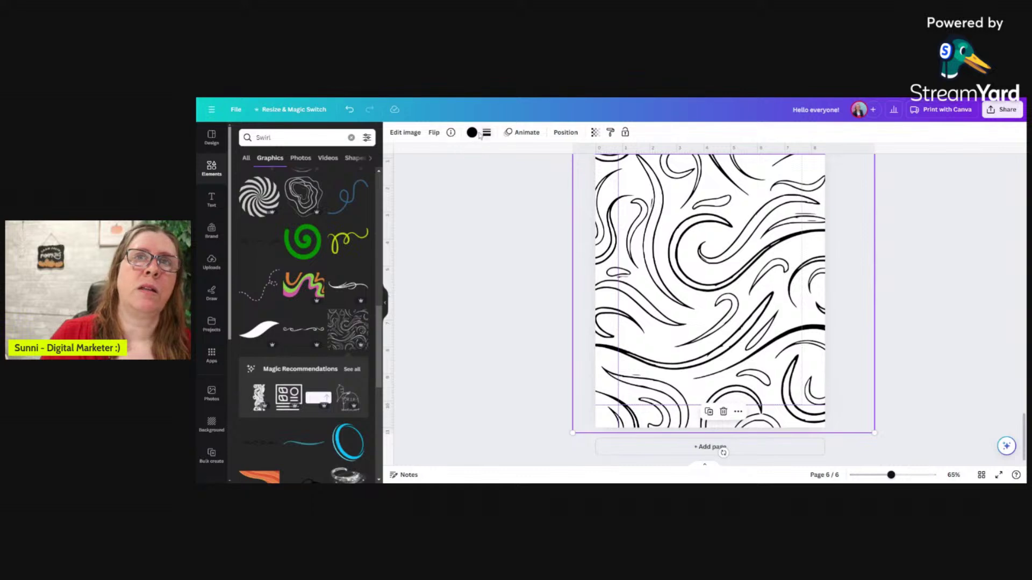
left_click(473, 134)
left_click(361, 185)
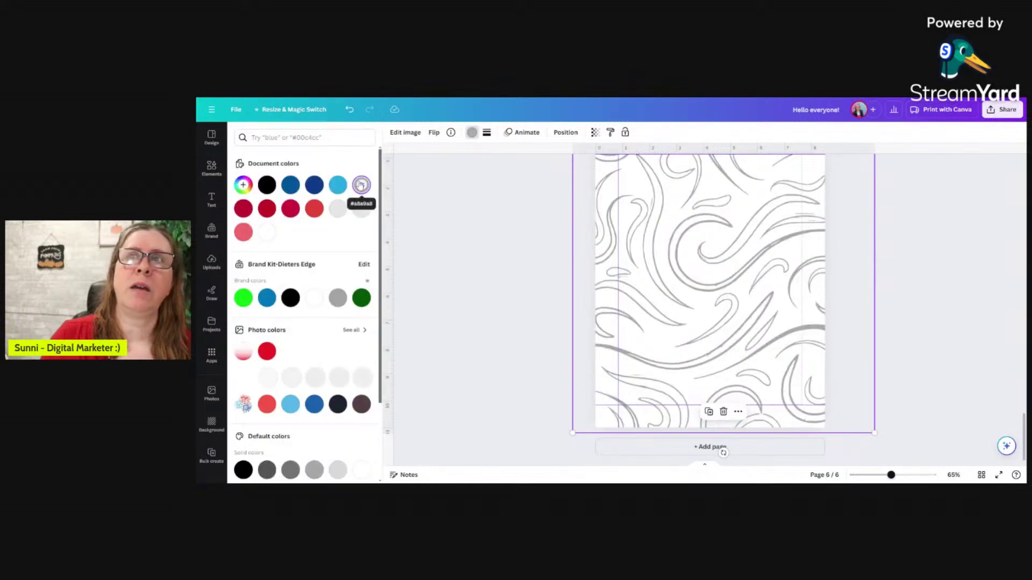
left_click(595, 132)
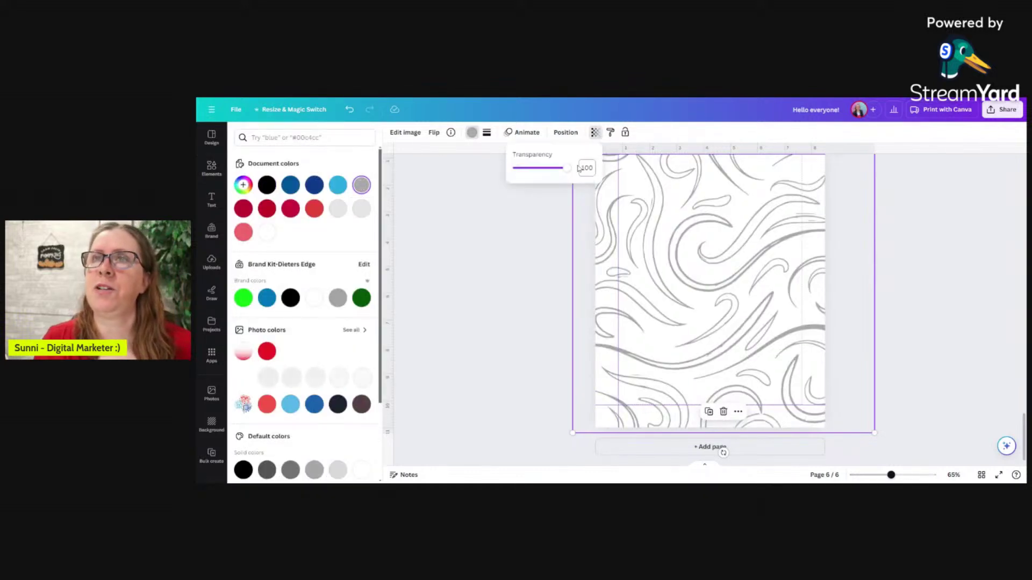
left_click_drag(570, 168, 519, 168)
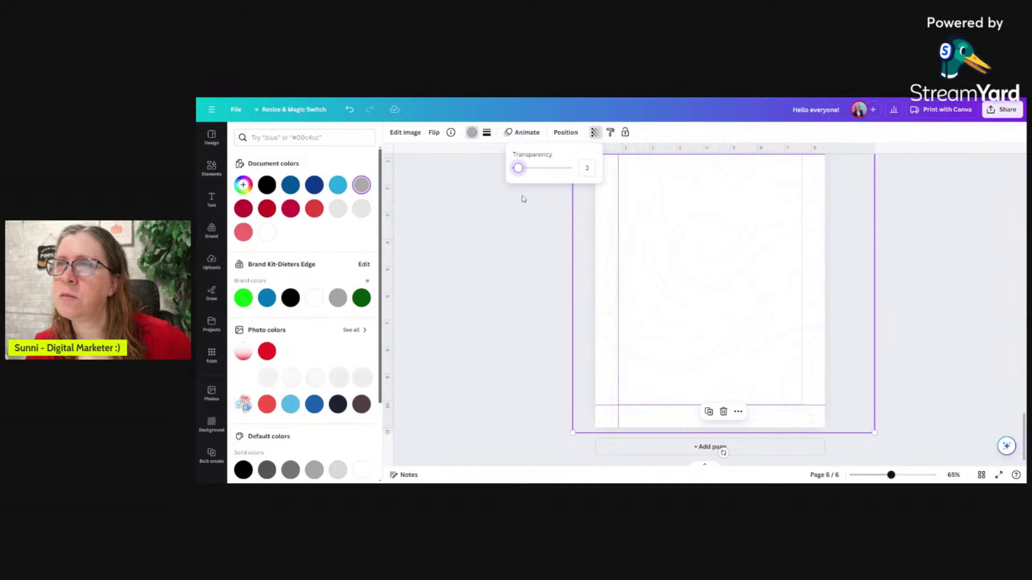
left_click(527, 255)
left_click(527, 256)
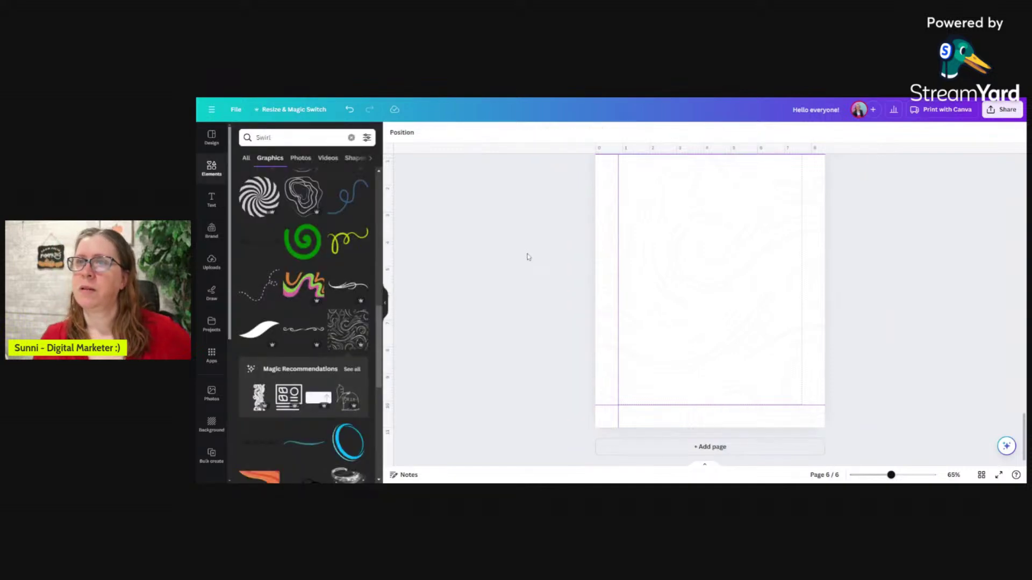
Replace the swirl search with a graphics search for "gradient grayy".
left_click(240, 136)
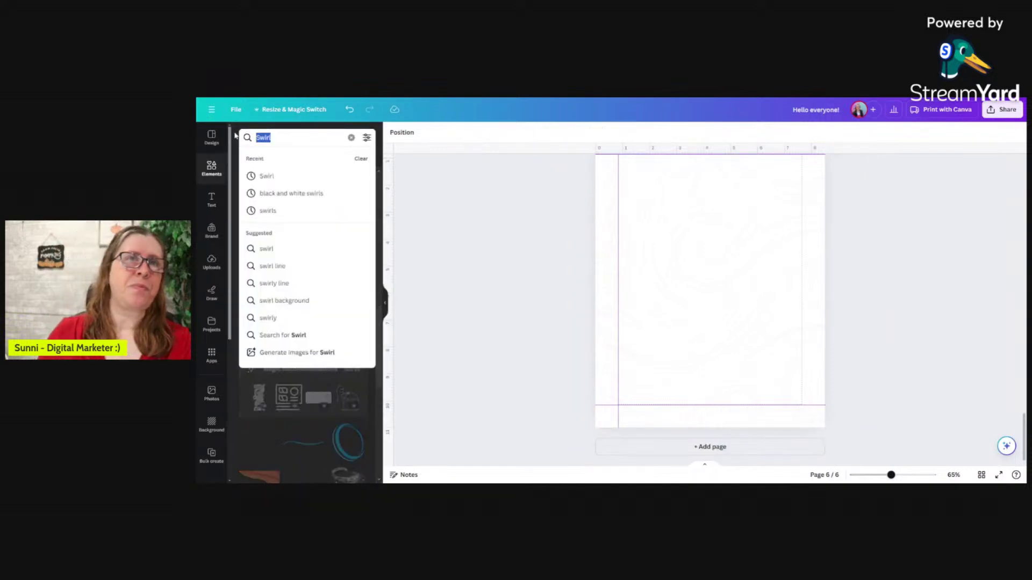
type("grad")
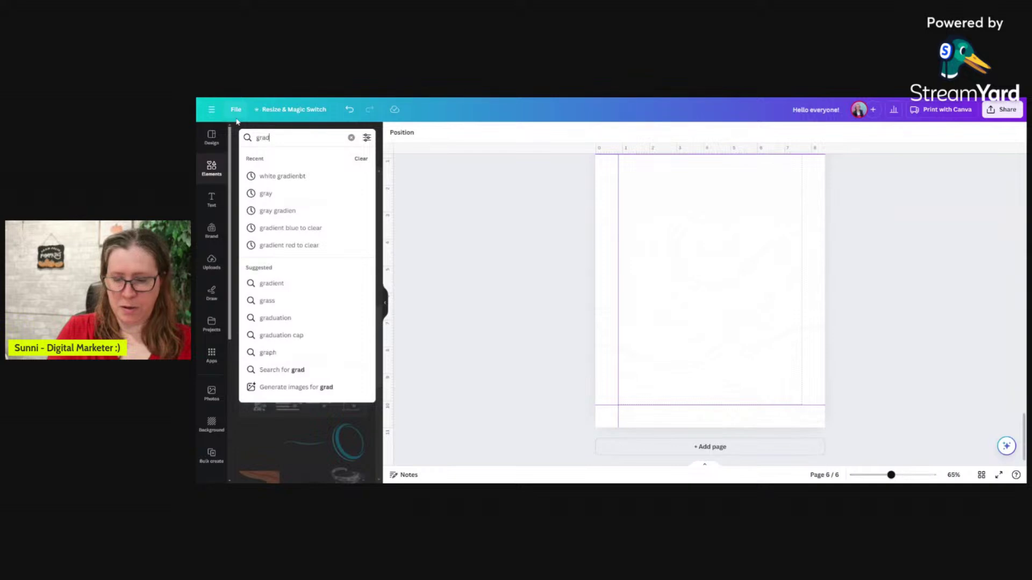
type("ient gray")
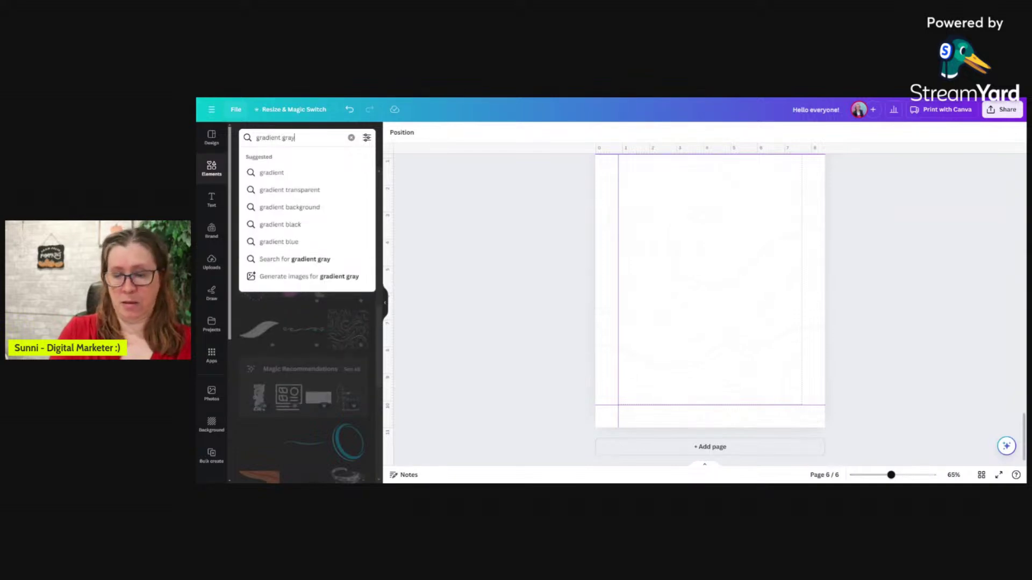
type("y")
key("Return")
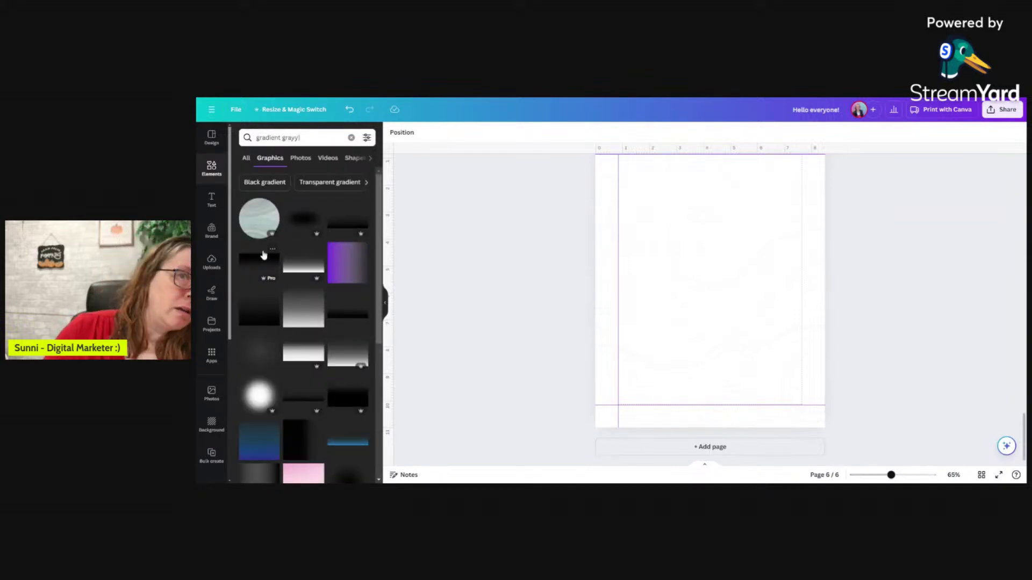
Try the white fading gradient on page 6, enlarging it beyond the page width and shifting it sideways, and delete it.
left_click(352, 360)
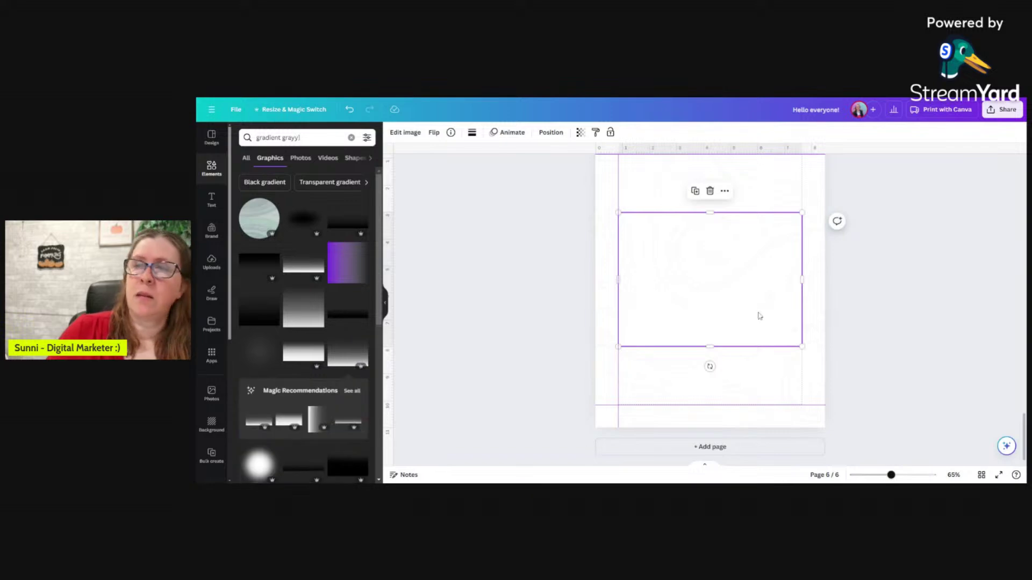
left_click_drag(759, 316, 740, 281)
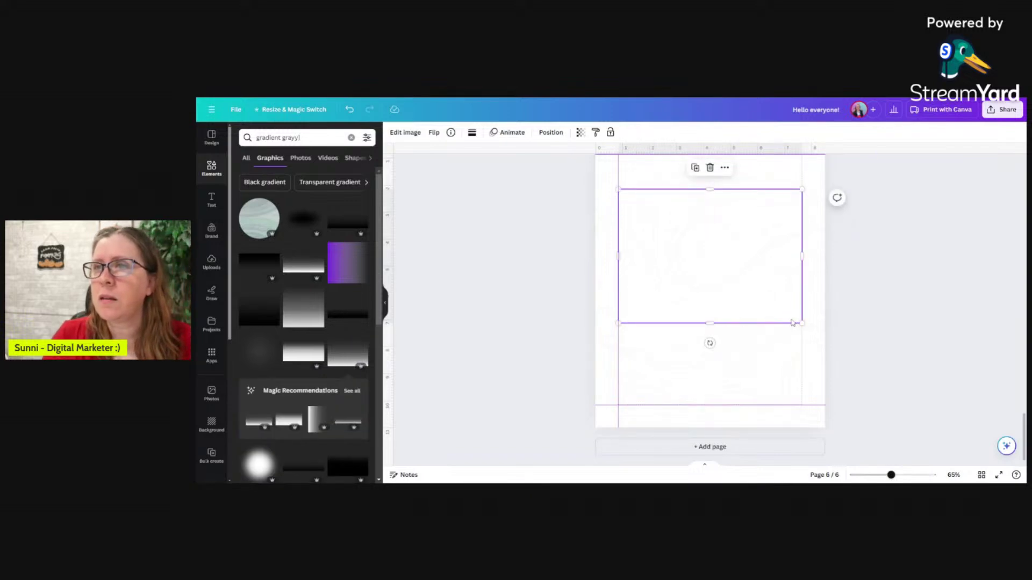
left_click_drag(802, 323, 916, 347)
left_click_drag(751, 313, 662, 317)
key("Delete")
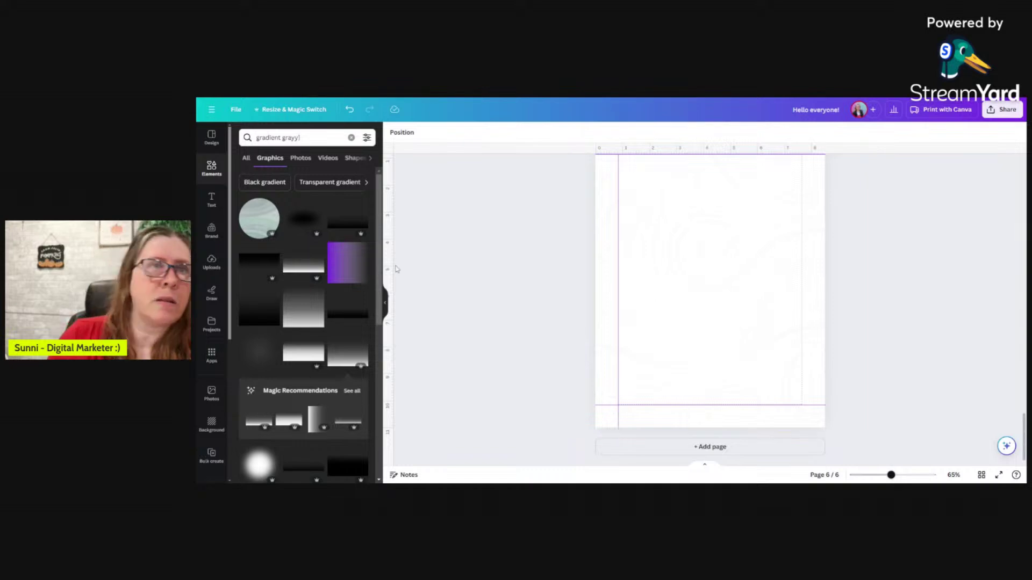
Place the white gradient on page 6 again, and add the first gray gradient from a corrected search for "gradient gray".
left_click(345, 358)
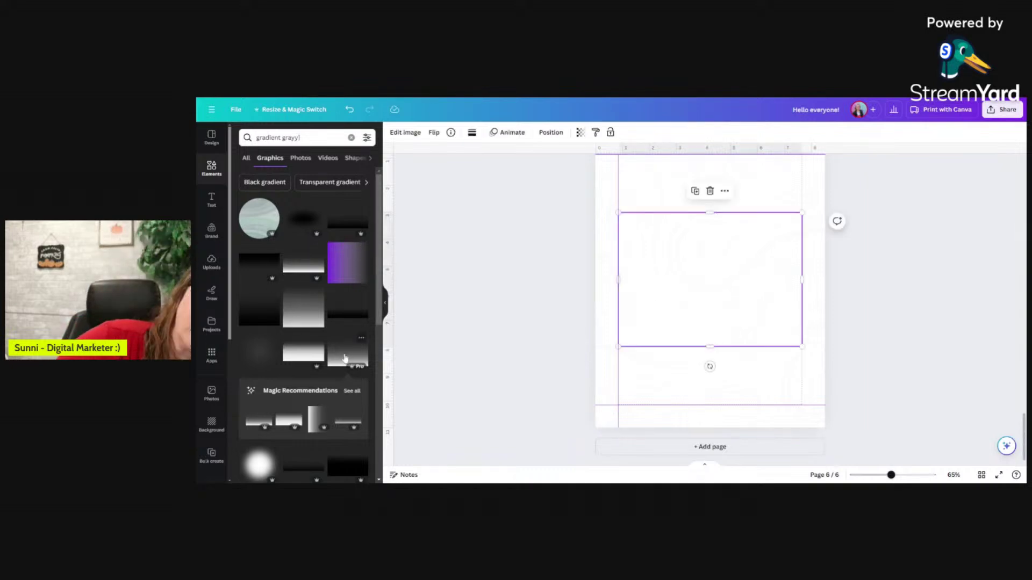
double_click(291, 138)
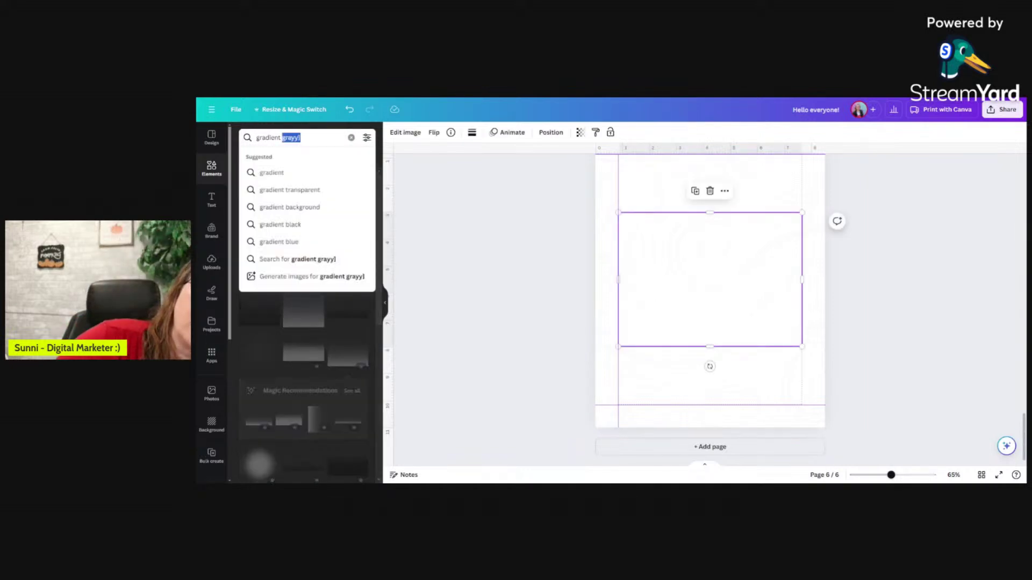
type("gray")
key("Return")
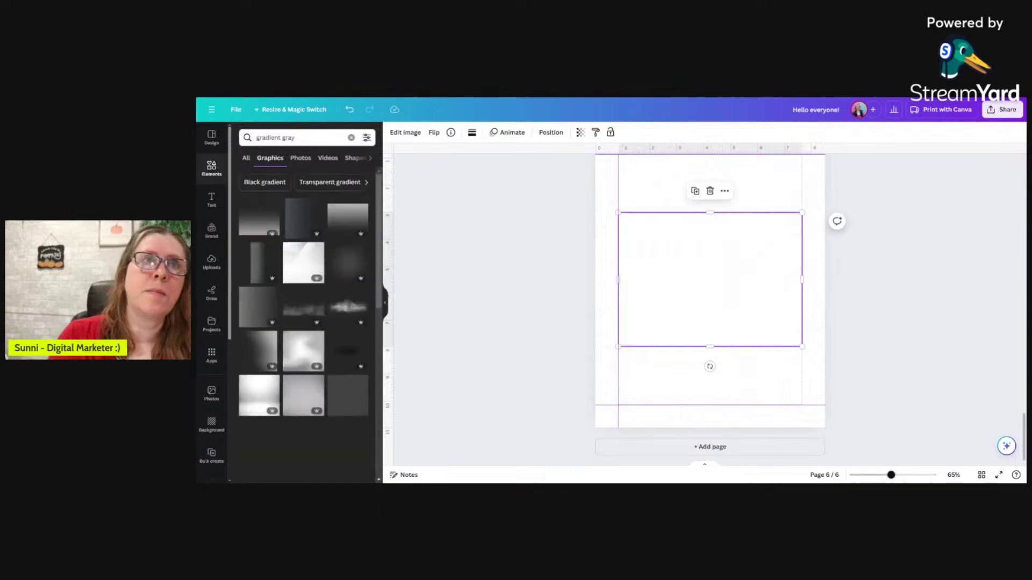
left_click(252, 235)
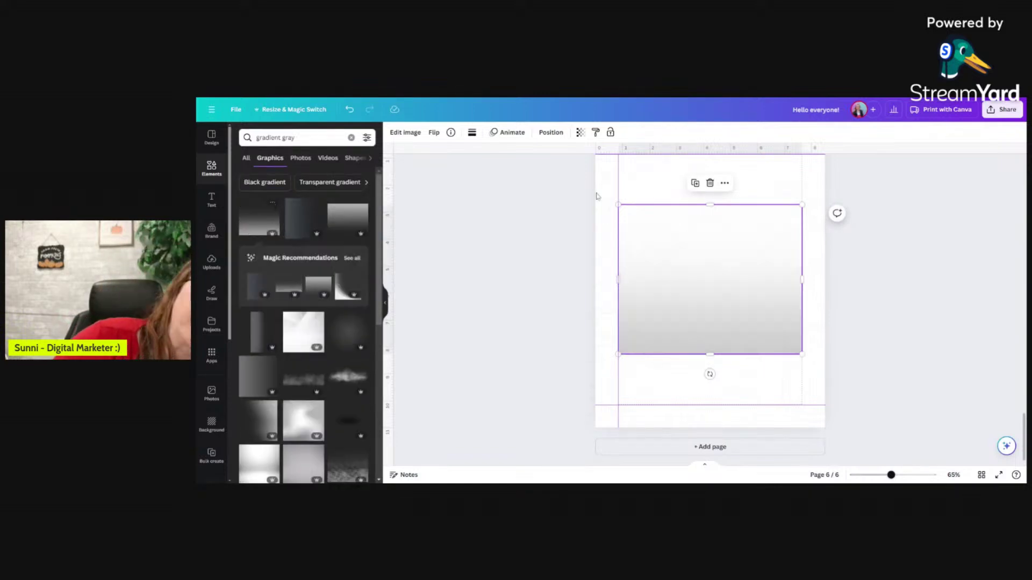
Move the gray gradient to the foot of page 6 and stretch it across the full page width, making it slightly taller.
left_click_drag(742, 262, 716, 406)
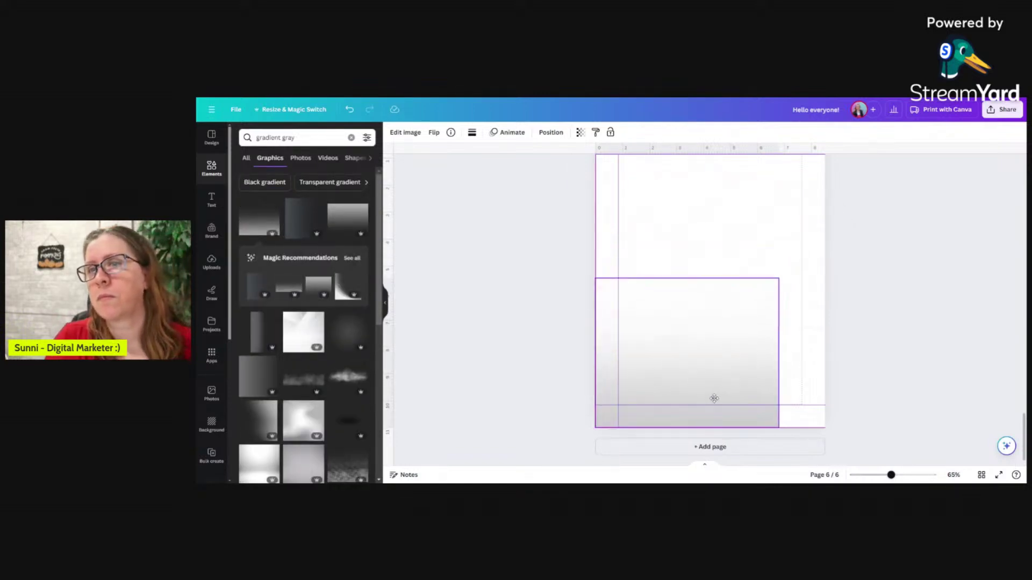
left_click_drag(779, 353, 828, 355)
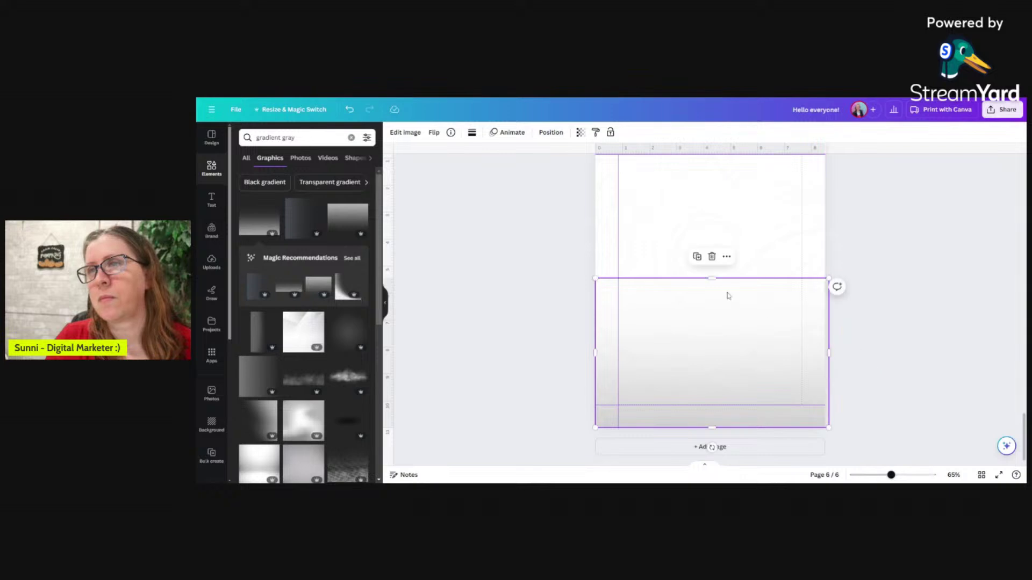
left_click_drag(711, 278, 710, 267)
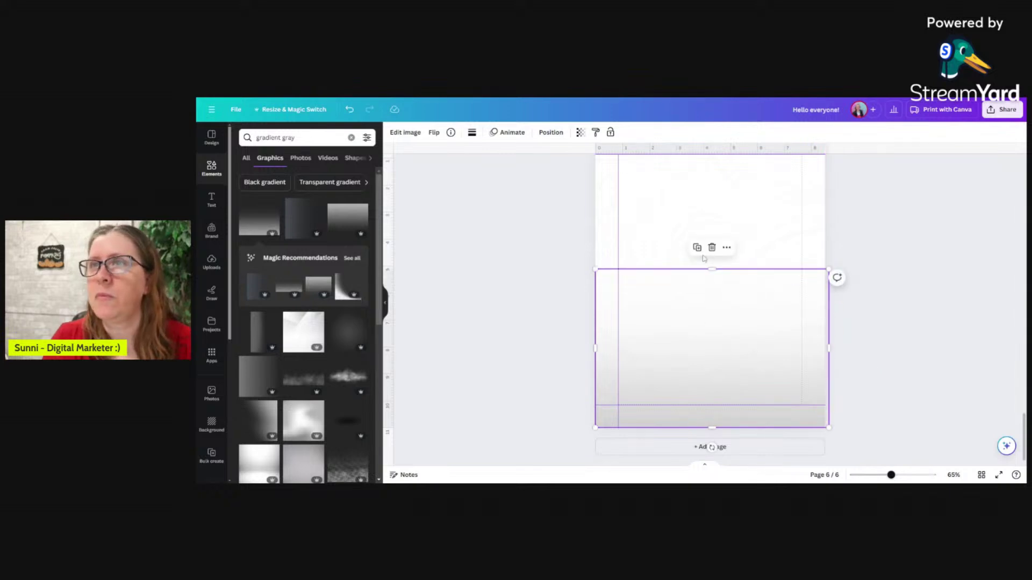
Duplicate the gray gradient, rotate the copy 180 degrees and align it with the top of page 6.
left_click(697, 247)
left_click_drag(738, 367, 715, 213)
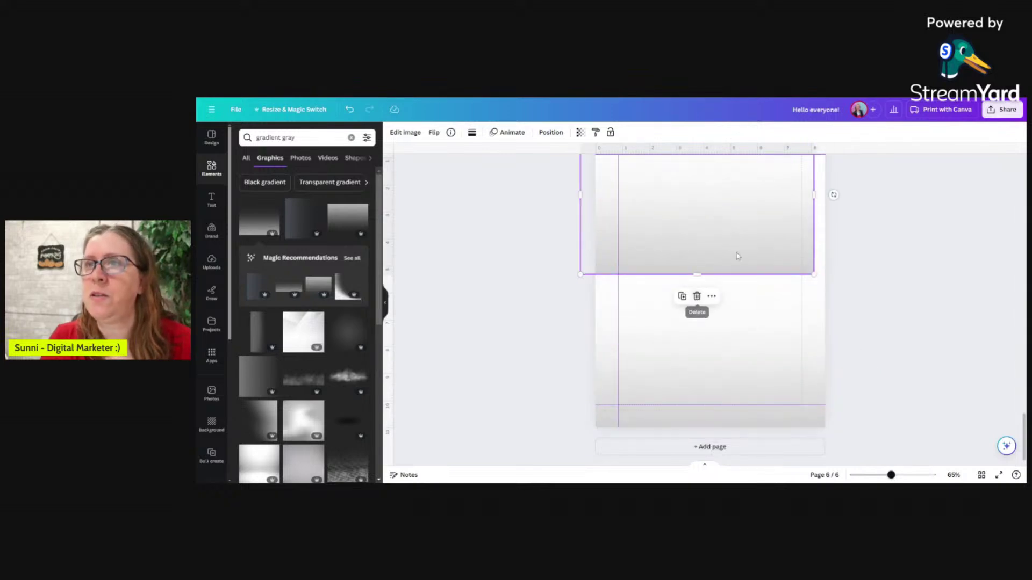
left_click_drag(833, 194, 652, 193)
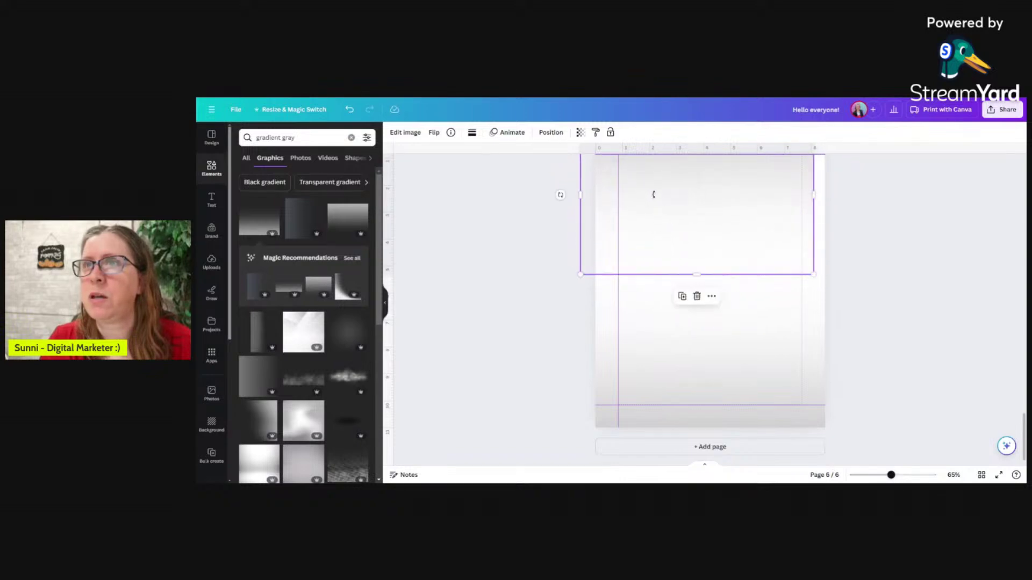
left_click_drag(727, 218, 729, 221)
Set the transparency of the upper gradient on page 6 to 33.
scroll(736, 244, "up", 2)
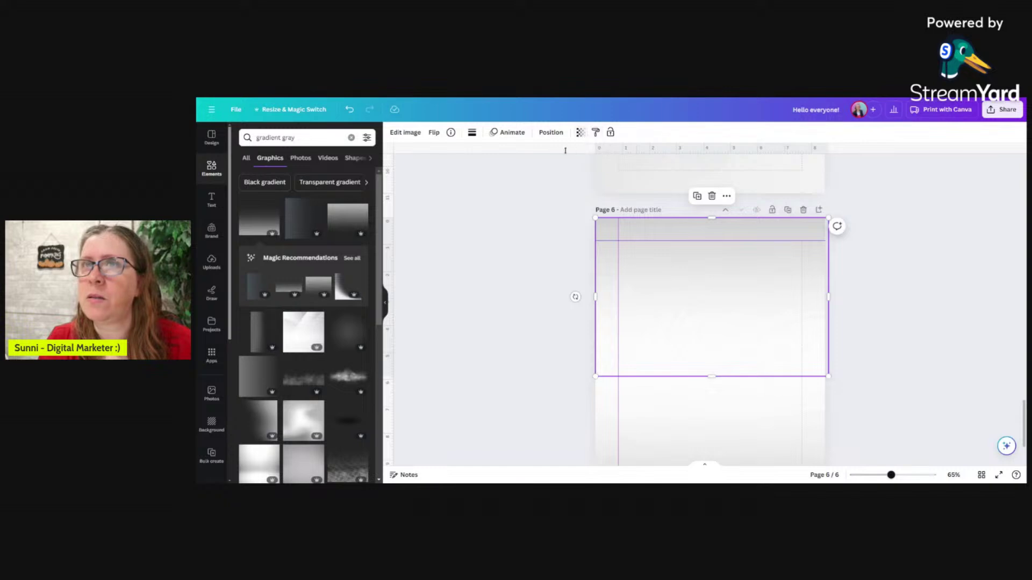
left_click(580, 132)
left_click_drag(554, 167, 520, 171)
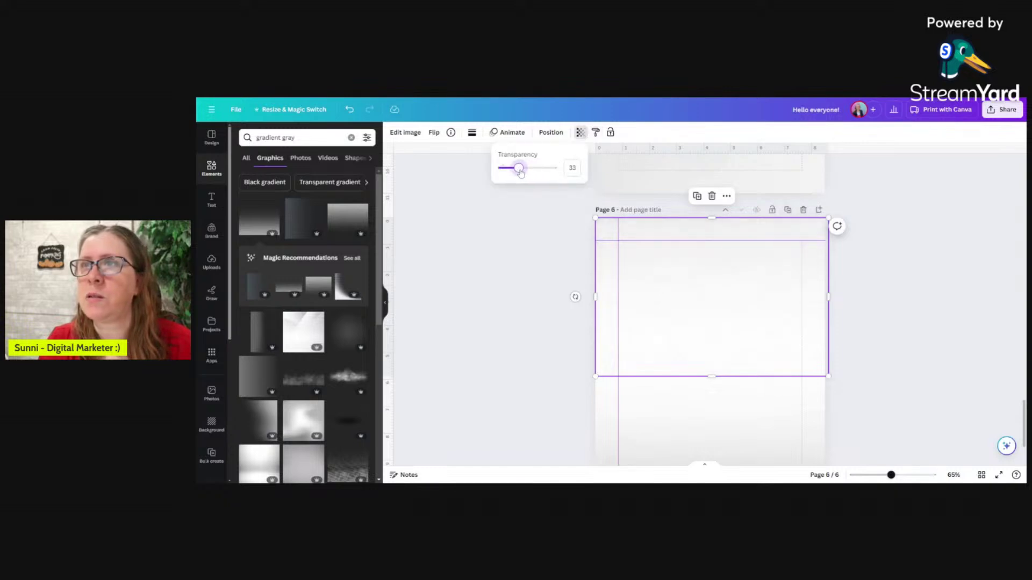
left_click(524, 284)
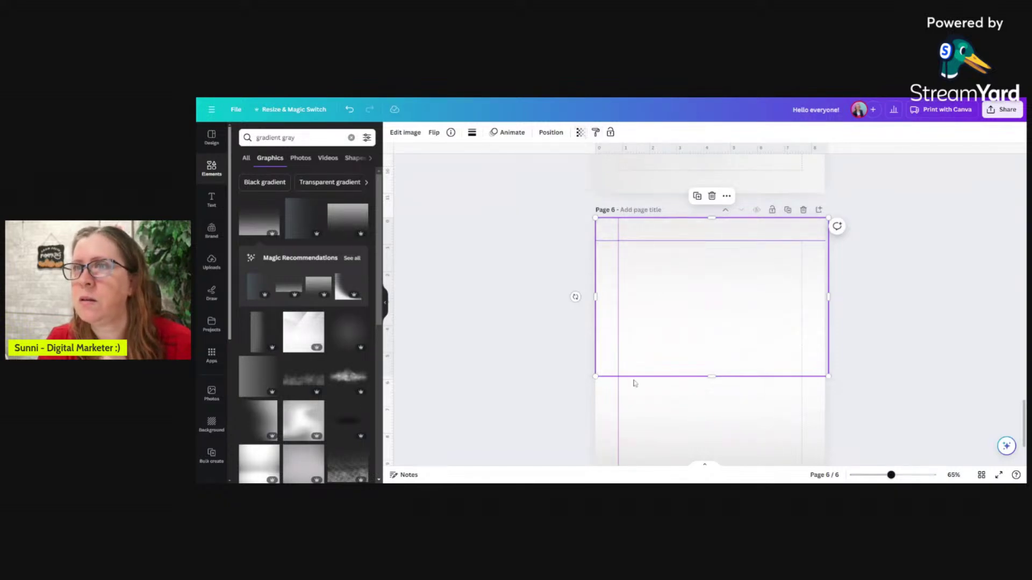
Fade the lower gradient on page 6 to about the same faint transparency as the upper one and check the whole page.
left_click(664, 407)
scroll(665, 407, "down", 1)
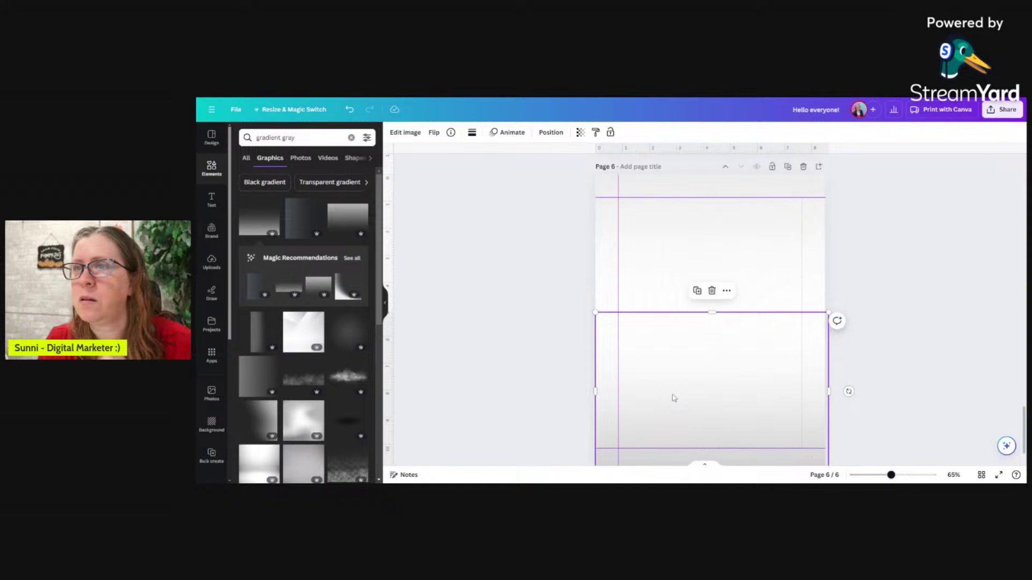
left_click(580, 133)
left_click_drag(554, 167, 515, 169)
left_click(548, 281)
left_click(548, 281)
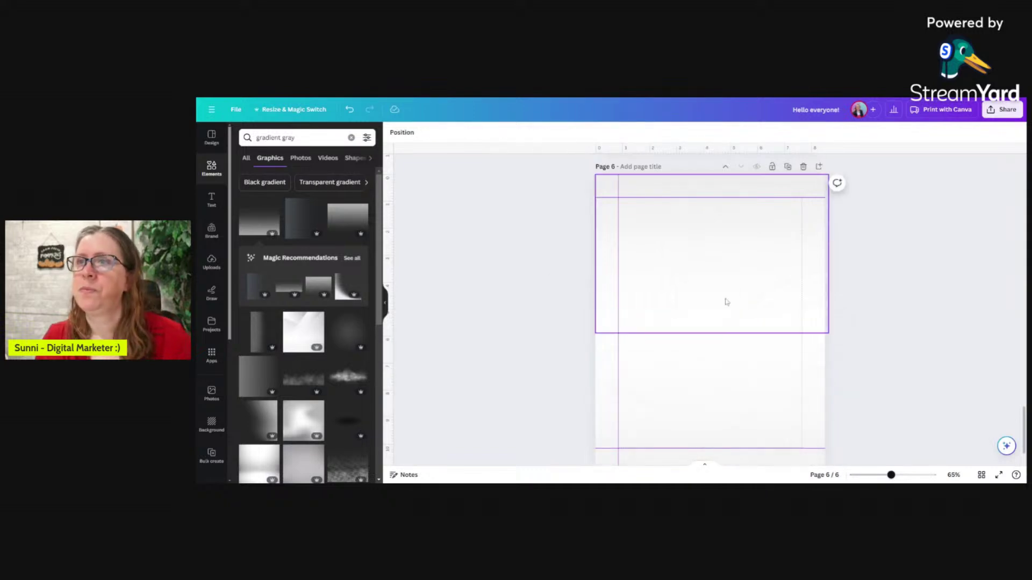
scroll(922, 226, "down", 1)
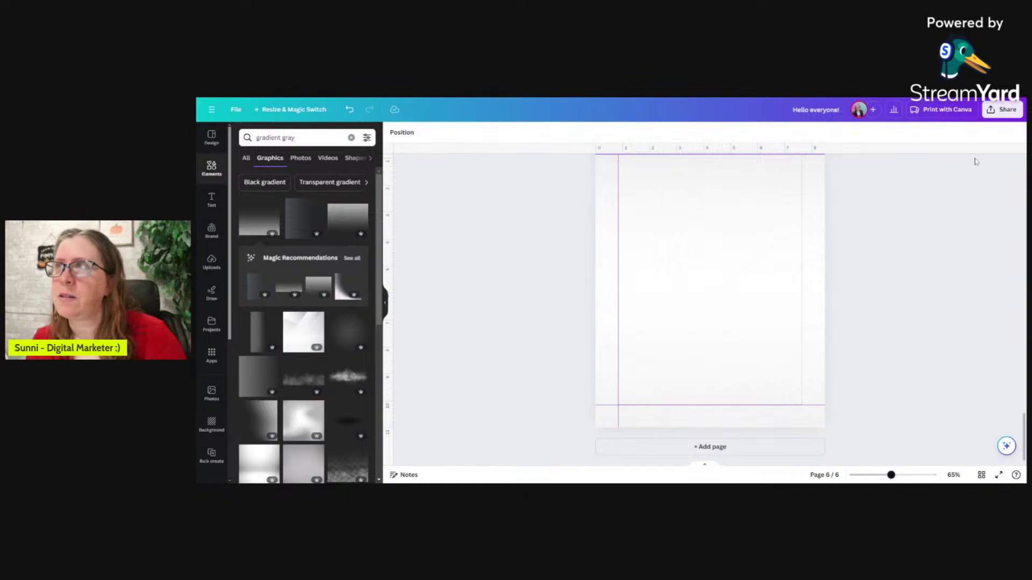
scroll(988, 159, "up", 1)
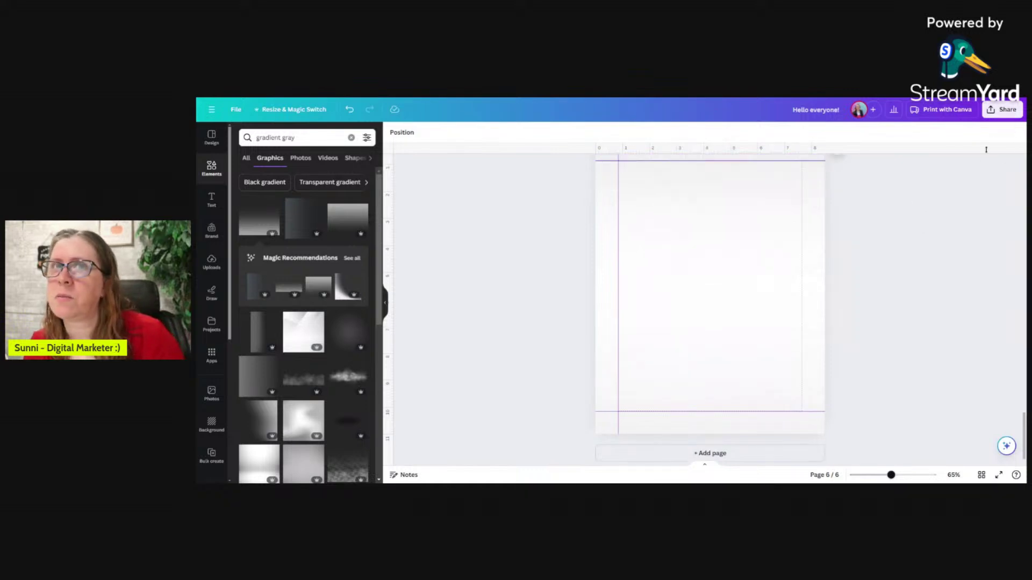
Download only page 6 as a PNG at size 1 and dismiss the print offer.
left_click(993, 113)
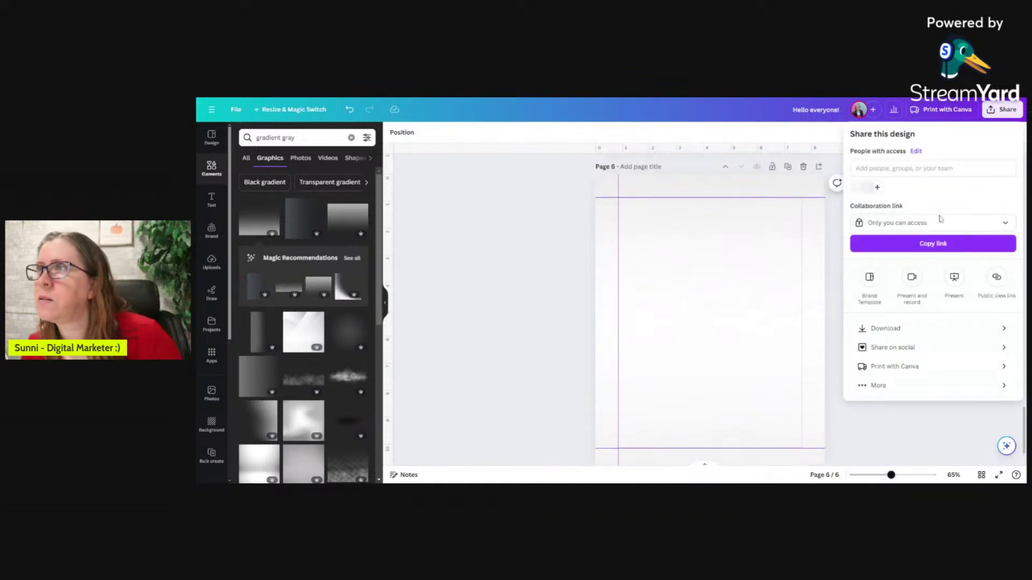
left_click(914, 328)
left_click(1005, 275)
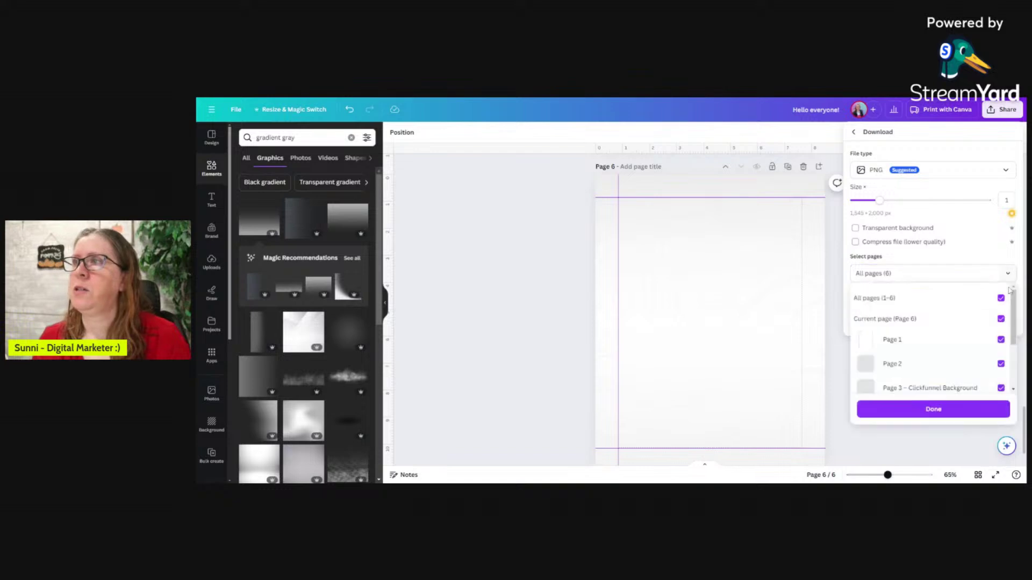
scroll(995, 323, "down", 1)
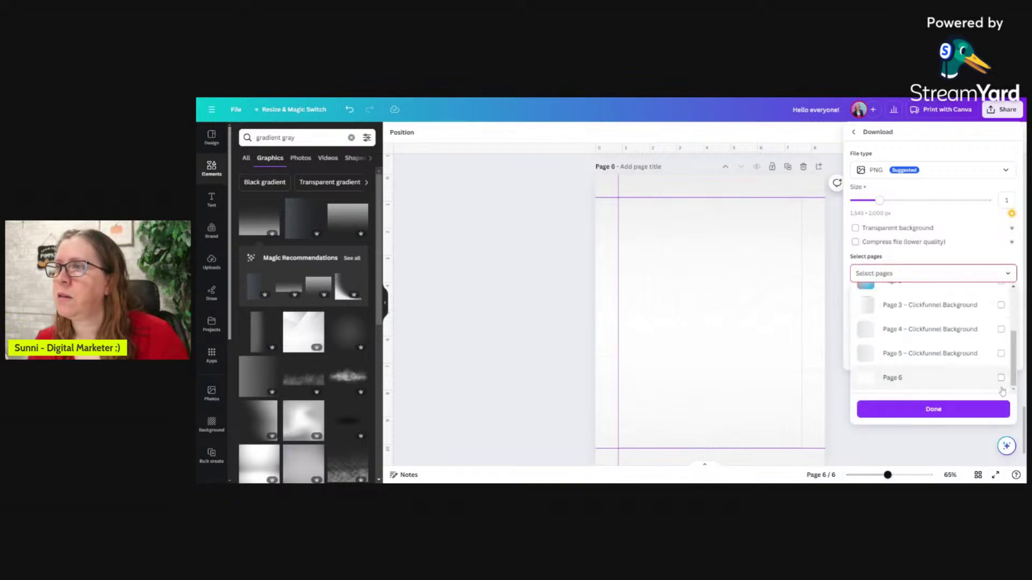
left_click(1000, 376)
left_click(972, 411)
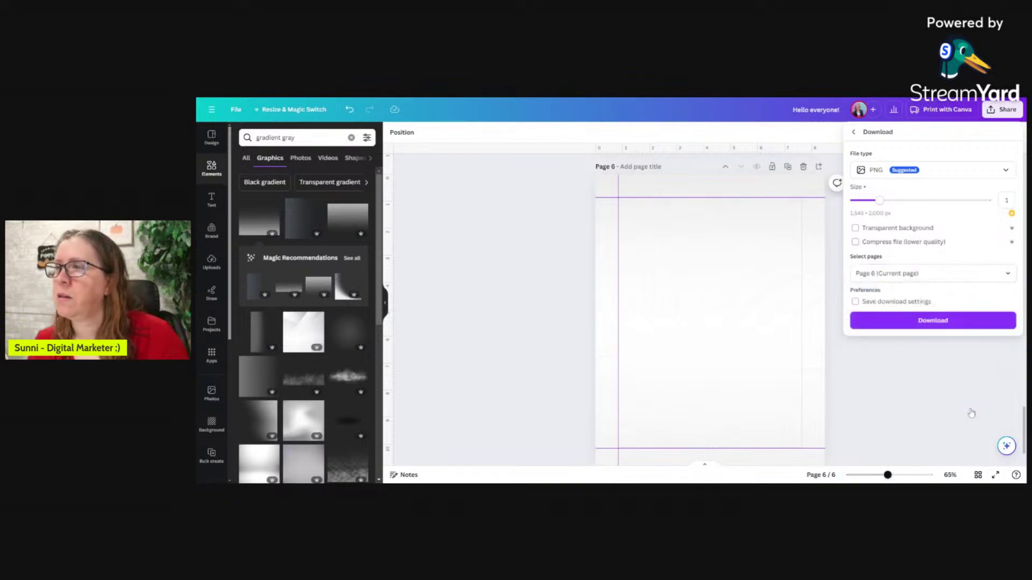
left_click(964, 323)
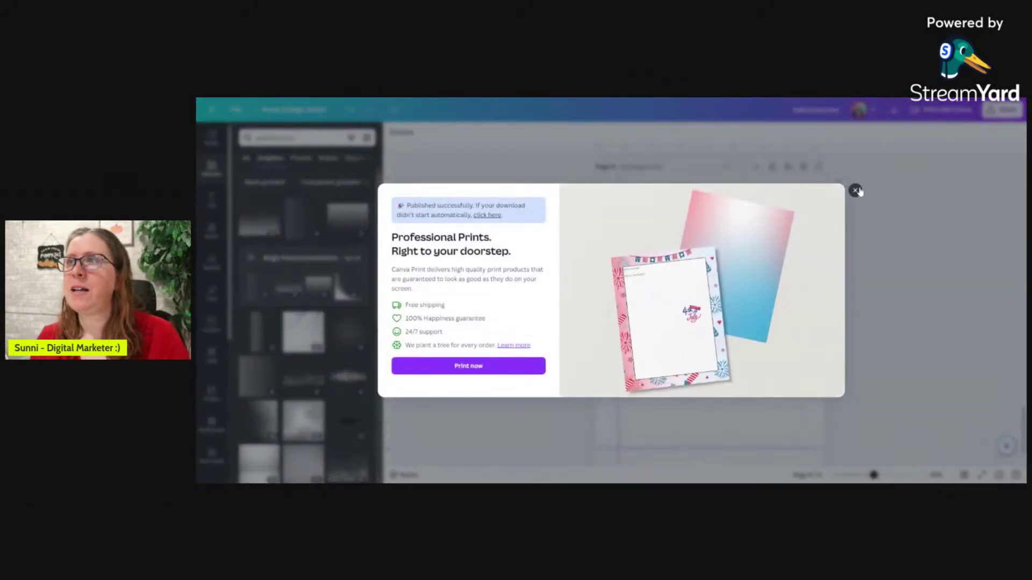
left_click(856, 191)
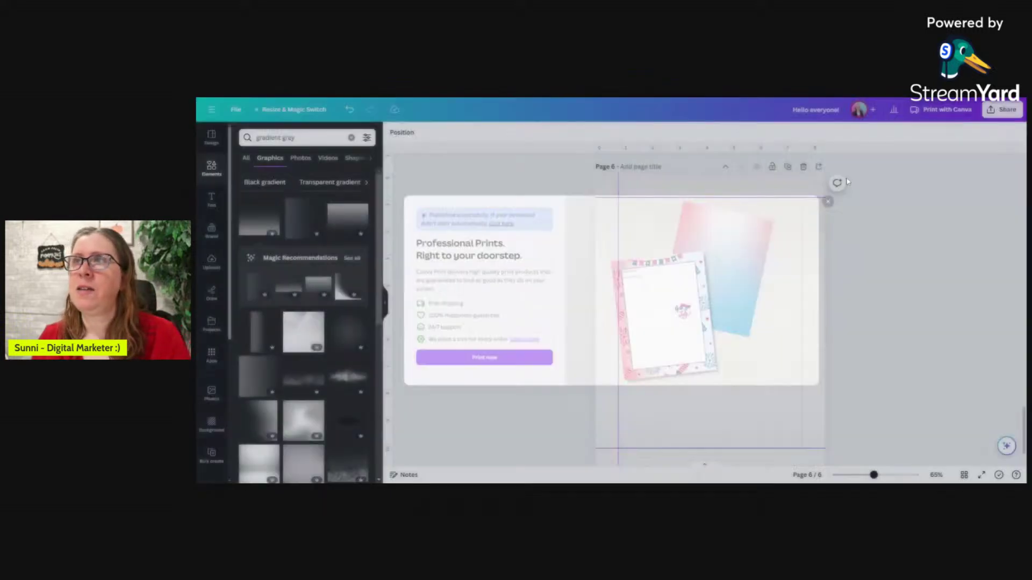